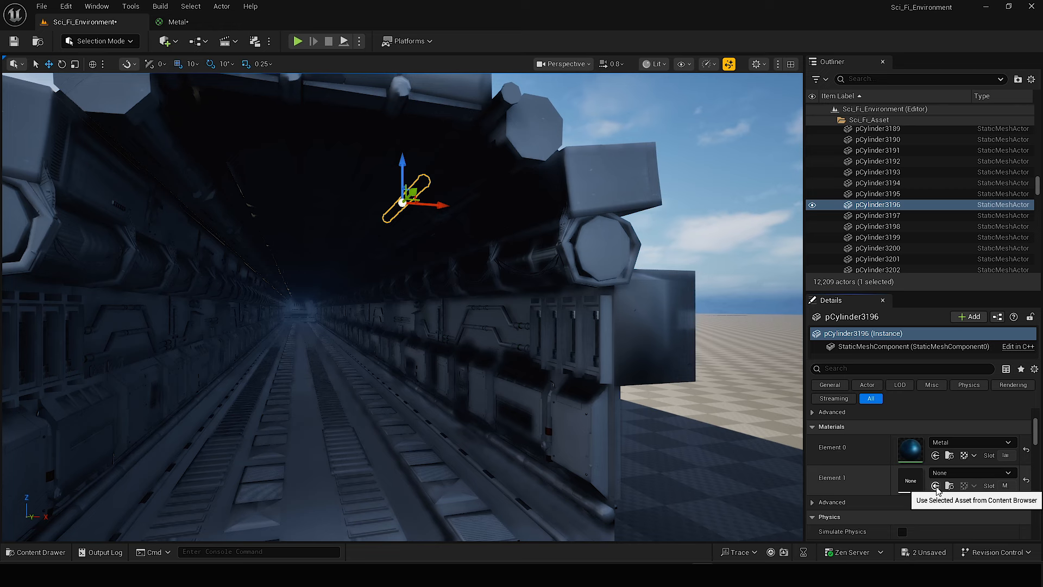
Assign the selected Metal material to Element 1 of the ceiling cylinder mesh.
left_click(935, 486)
key("s")
right_click_drag(437, 216, 419, 250)
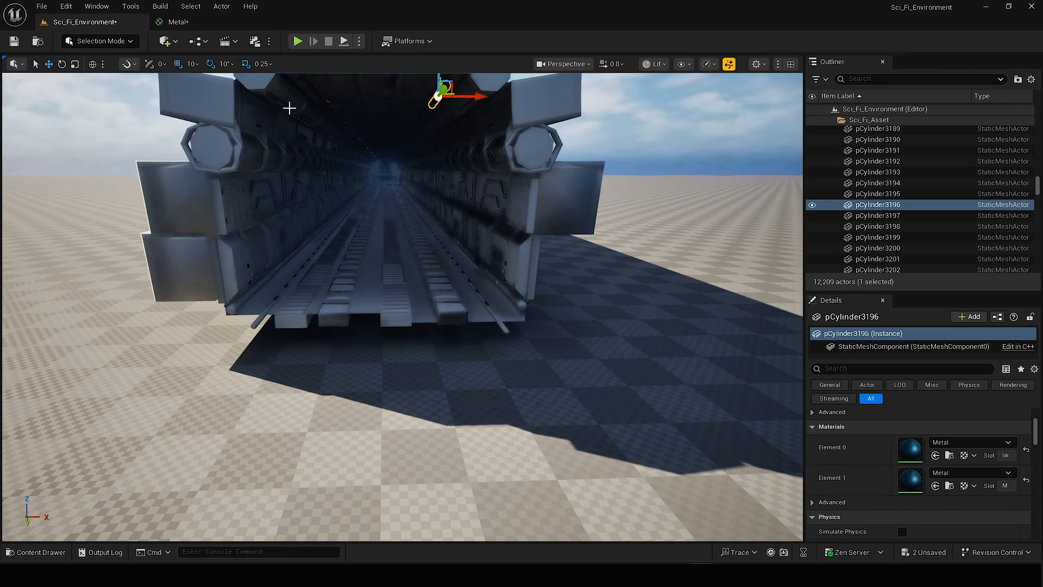
Select all the corridor meshes together in the Top view and return to the Perspective view.
left_click(380, 228)
left_click(565, 63)
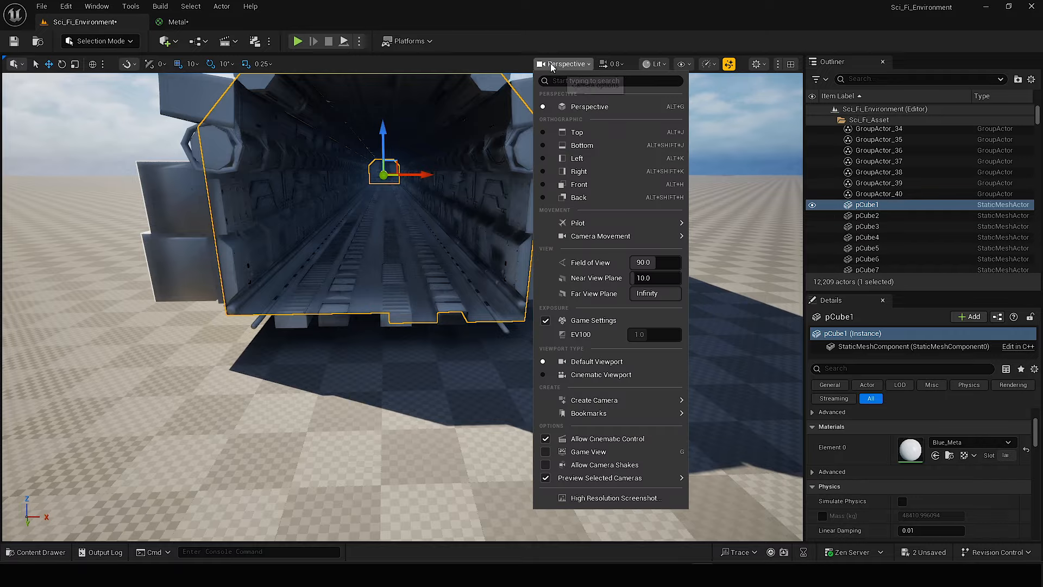
left_click(565, 136)
scroll(563, 176, "down", 8)
left_click_drag(218, 314, 800, 406)
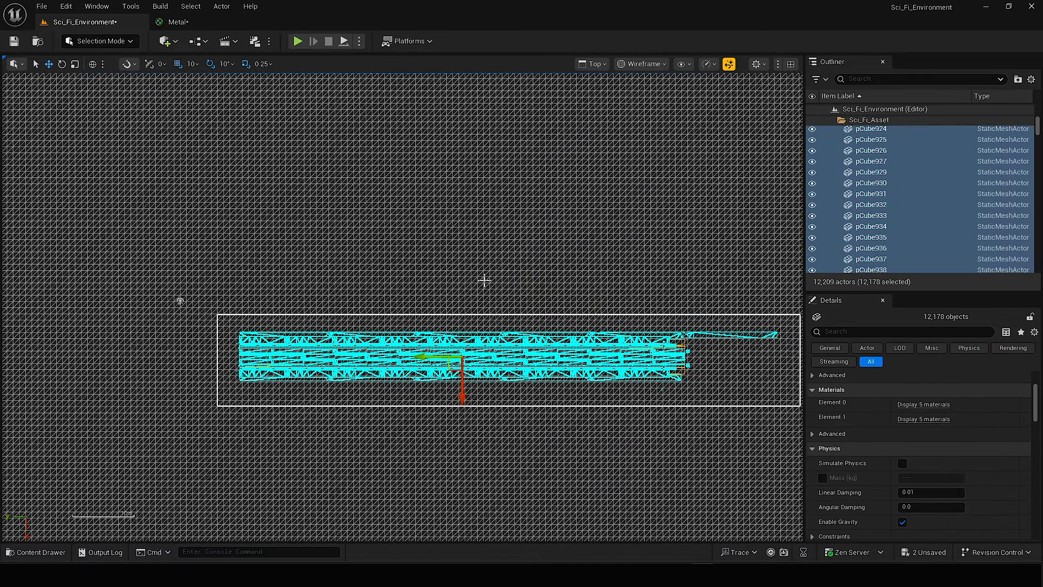
left_click(599, 64)
left_click(599, 107)
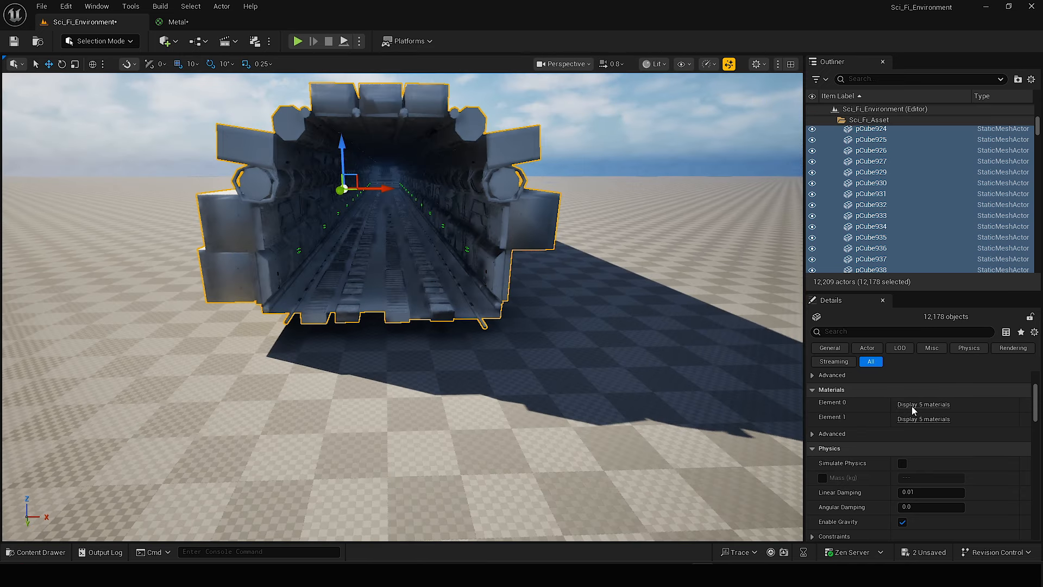
Replace all the Element 0 materials of the selected corridor meshes with Metal.
left_click(912, 406)
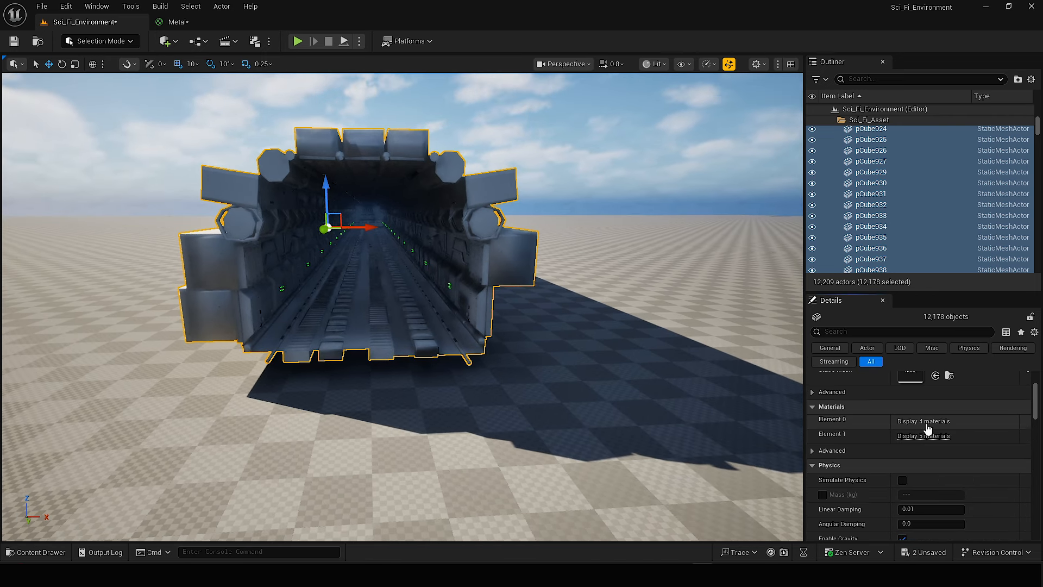
left_click(928, 422)
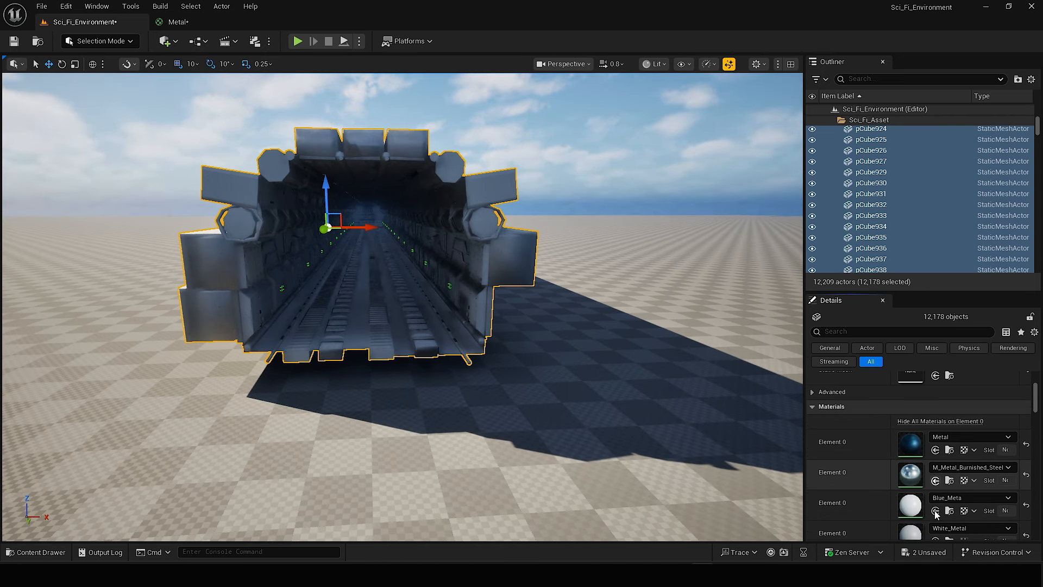
left_click(921, 422)
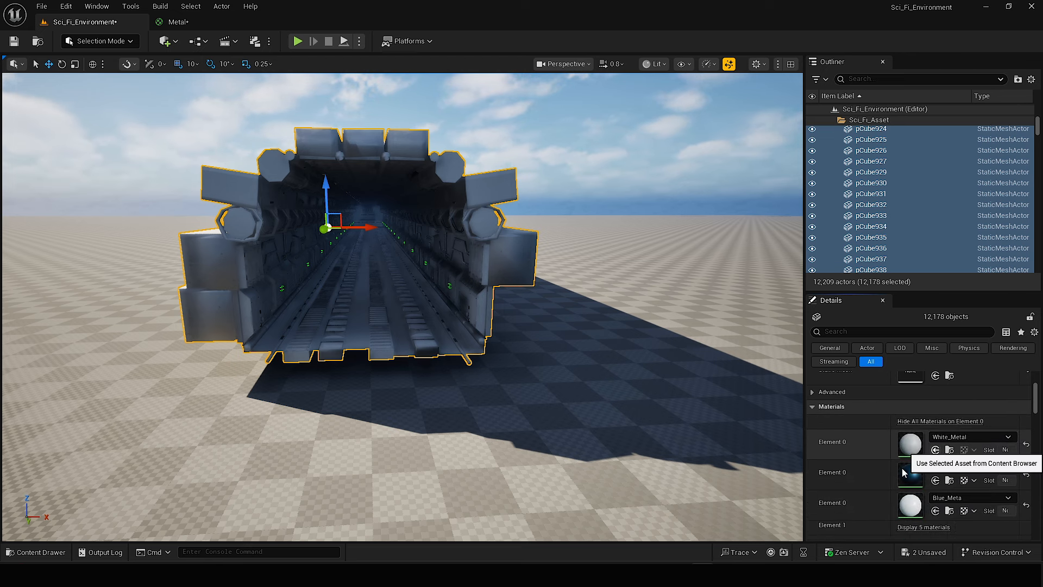
left_click(917, 422)
left_click(935, 480)
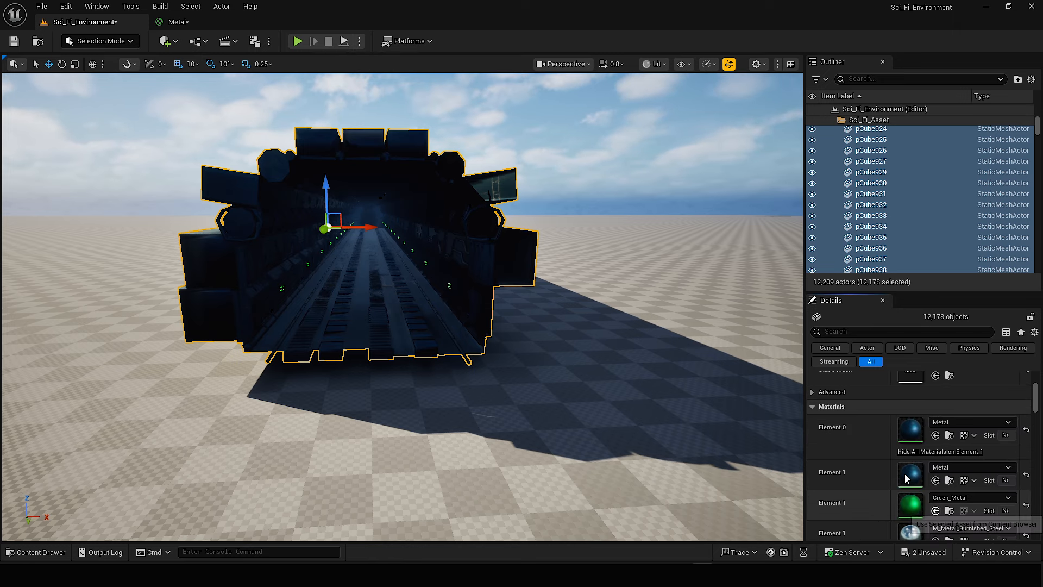
Replace the remaining Element 1 materials of the selected corridor meshes with Metal and save the level.
left_click(912, 454)
scroll(918, 463, "down", 1)
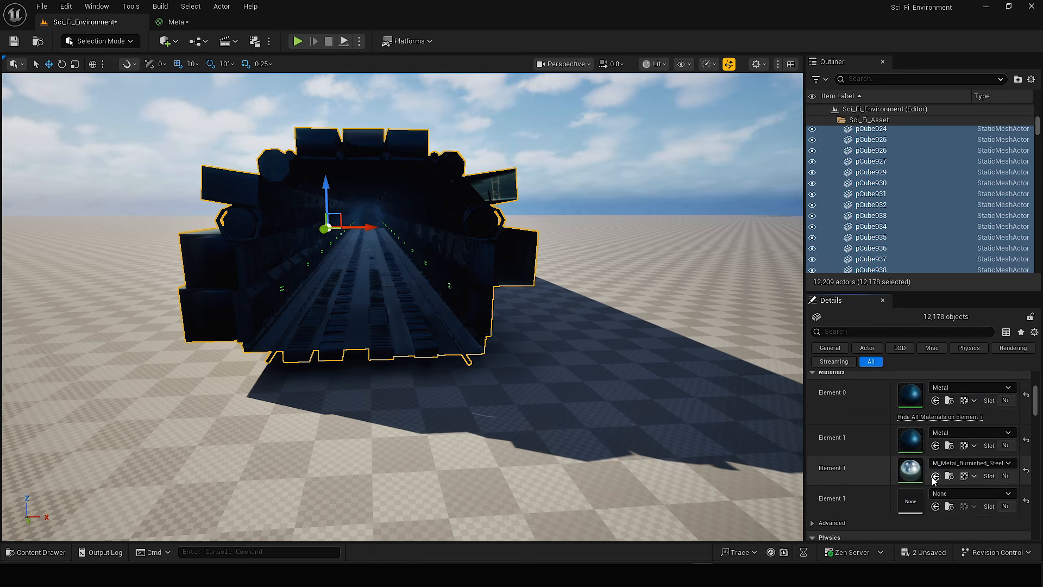
left_click(935, 477)
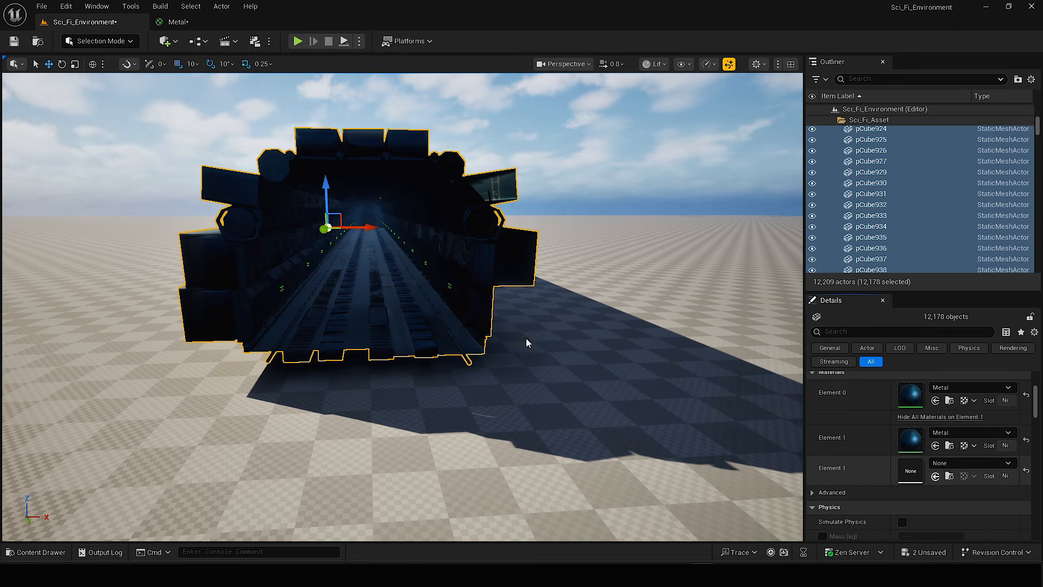
right_click_drag(543, 304, 519, 291)
key("ctrl+s")
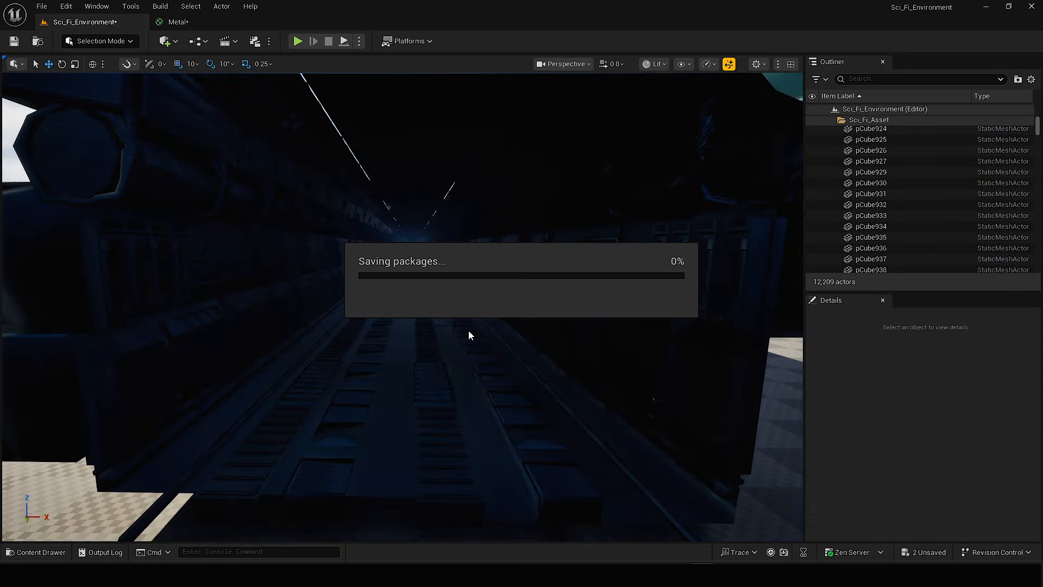
Add a rect light inside the corridor, raise it to about Z 375.5 and pitch it to -90° to face down.
left_click(172, 43)
mouse_move(195, 155)
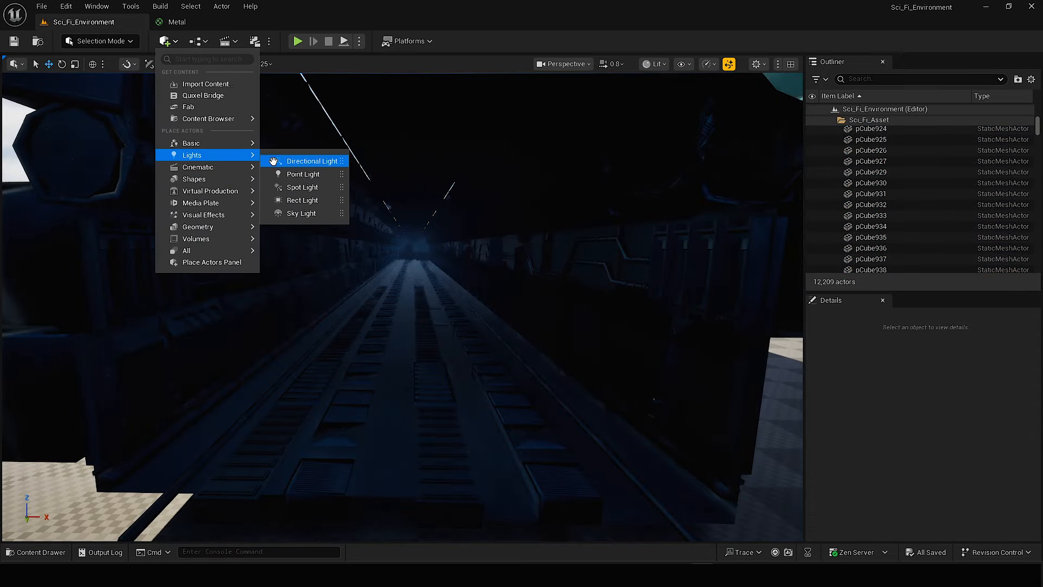
left_click(298, 200)
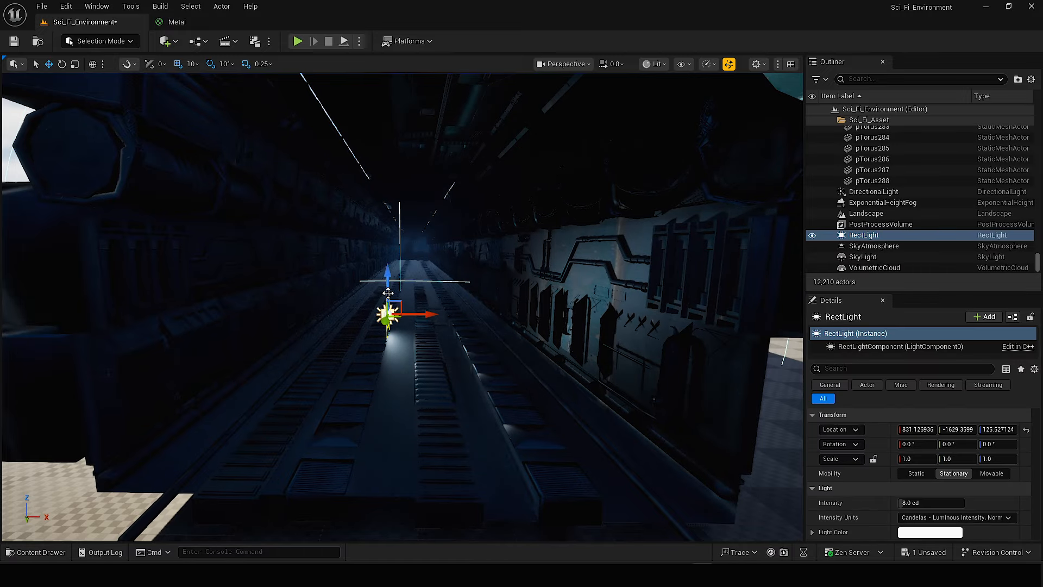
left_click_drag(387, 268, 387, 169)
key("e")
left_click_drag(441, 244, 401, 272)
key("w")
right_click_drag(423, 260, 451, 244)
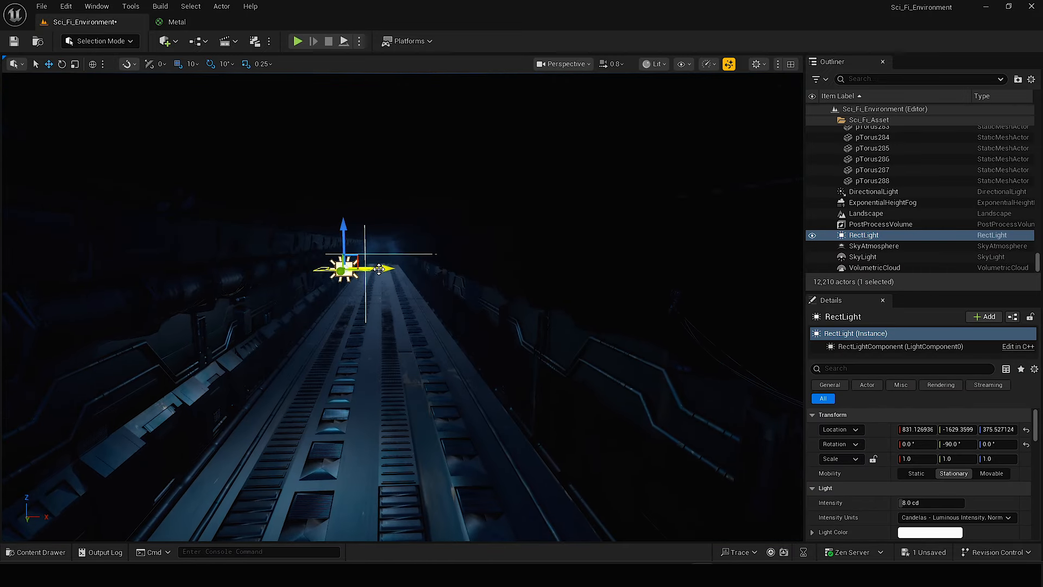
Duplicate the rect light across the corridor into a group of four with differing rotations, and select the group.
left_click_drag(389, 268, 403, 268)
right_click_drag(403, 267, 424, 283)
left_click_drag(359, 261, 266, 261, "alt")
right_click_drag(304, 272, 277, 245)
left_click_drag(251, 157, 252, 199, "alt")
left_click_drag(284, 233, 413, 241)
key("e")
left_click_drag(336, 283, 430, 214)
right_click_drag(489, 239, 508, 227)
left_click(508, 227, "shift")
left_click(364, 223, "shift")
left_click(266, 222, "shift")
Try to duplicate the group of four stationary rect lights farther down the corridor.
key("w")
right_click_drag(272, 228, 258, 209)
left_click_drag(235, 284, 286, 215, "alt")
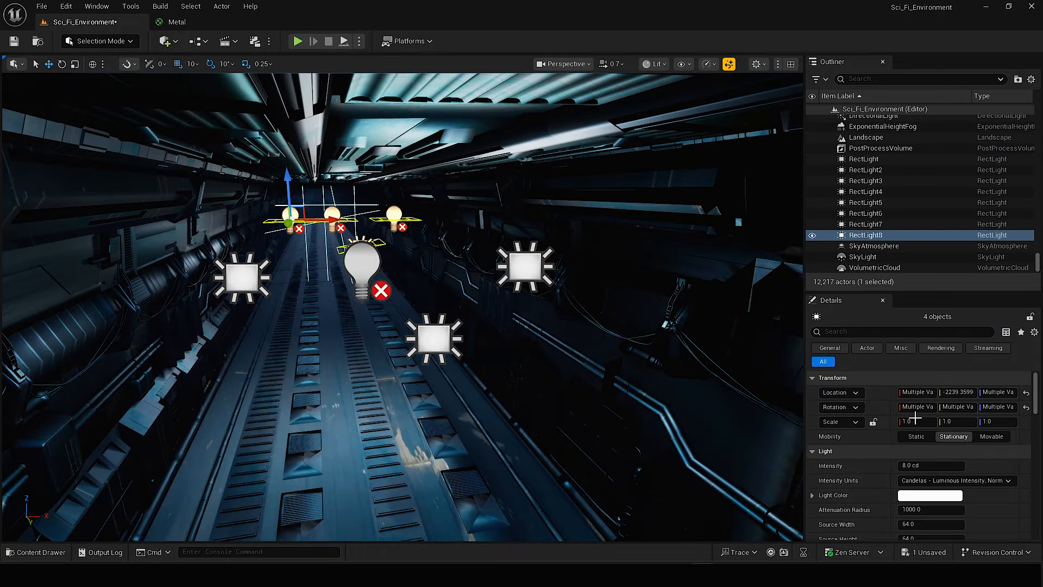
key("ctrl+z")
Set the four rect lights' mobility to Movable and duplicate the group repeatedly down the corridor to about Y -4309.
left_click(992, 436)
left_click_drag(236, 284, 287, 216, "alt")
key("w")
mouse_move(362, 294)
right_mouse_down()
mouse_move(345, 280)
mouse_move(348, 305)
mouse_move(363, 294)
right_mouse_up()
scroll(347, 305, "down", 1)
left_click_drag(305, 250, 306, 222, "alt")
key("w")
right_click_drag(349, 253, 333, 239)
left_click_drag(362, 290, 395, 245, "alt")
right_click_drag(394, 246, 376, 298)
key("w")
left_click_drag(343, 247, 361, 245, "alt")
right_click_drag(361, 245, 347, 248)
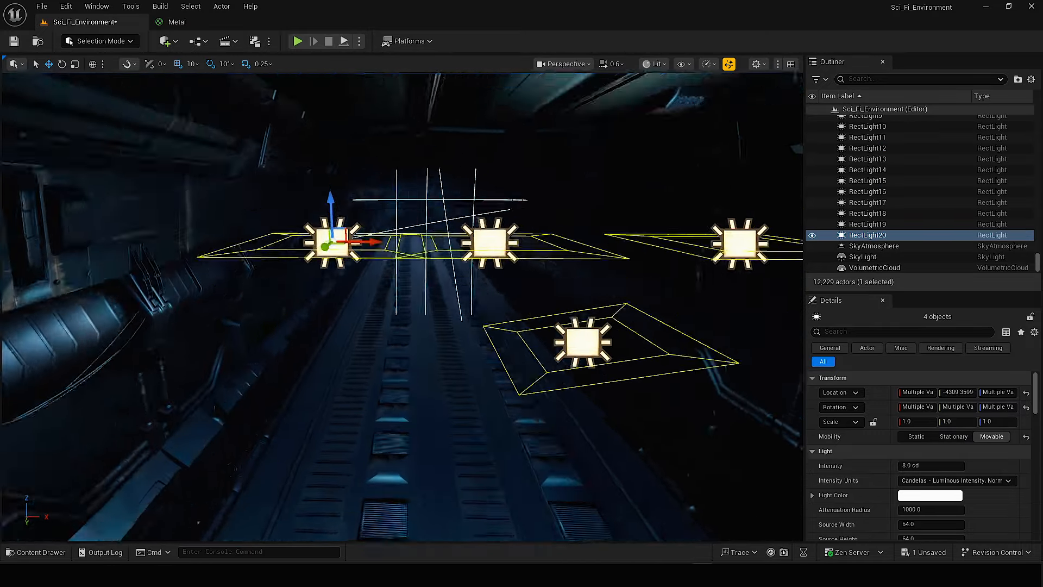
Continue duplicating the group of four rect lights toward the corridor's far end, reaching about Y -7699.
left_click_drag(325, 247, 362, 244, "alt")
right_click_drag(363, 243, 339, 243)
left_click_drag(326, 252, 348, 244, "alt")
right_click_drag(347, 243, 337, 250)
left_click_drag(320, 260, 343, 252, "alt")
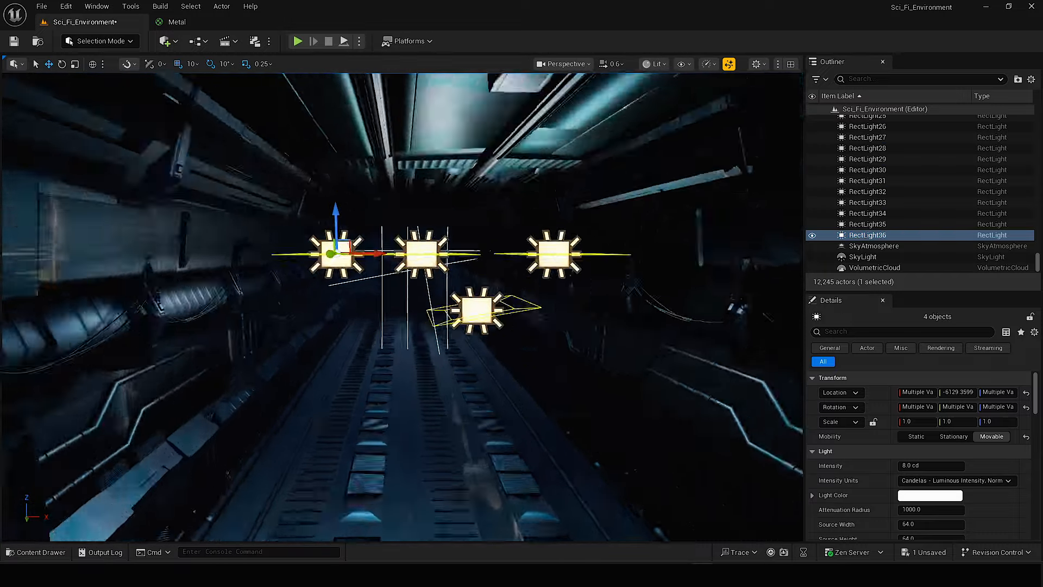
right_click_drag(343, 252, 334, 261)
left_click_drag(313, 288, 356, 267, "alt")
right_click_drag(355, 267, 342, 271)
left_click_drag(304, 302, 375, 242, "alt")
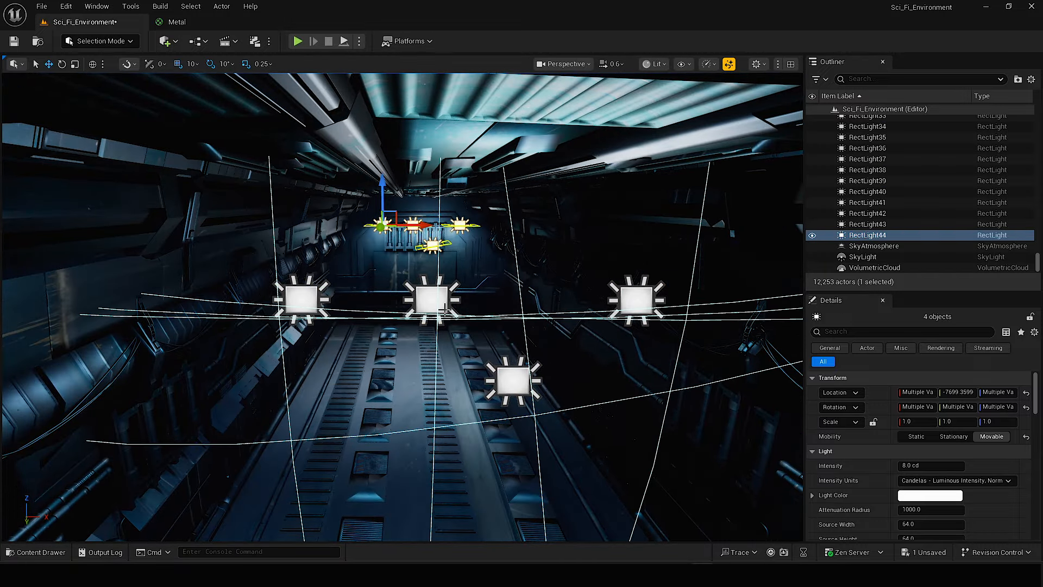
Hide the editor icons with Game View and examine the lit corridor from its entrance and along the floor panels.
key("s")
mouse_move(445, 308)
right_mouse_down()
mouse_move(435, 282)
mouse_move(446, 288)
right_mouse_up()
key("g")
right_click_drag(507, 318, 518, 331)
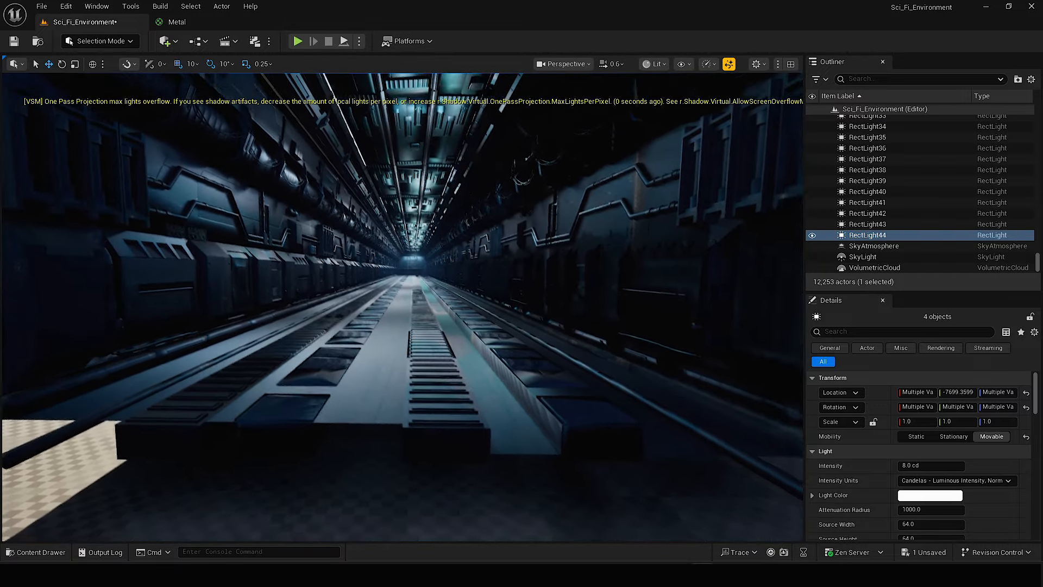
key("s")
mouse_move(326, 139)
right_mouse_down()
mouse_move(341, 125)
mouse_move(343, 140)
right_mouse_up()
key("w")
key("w")
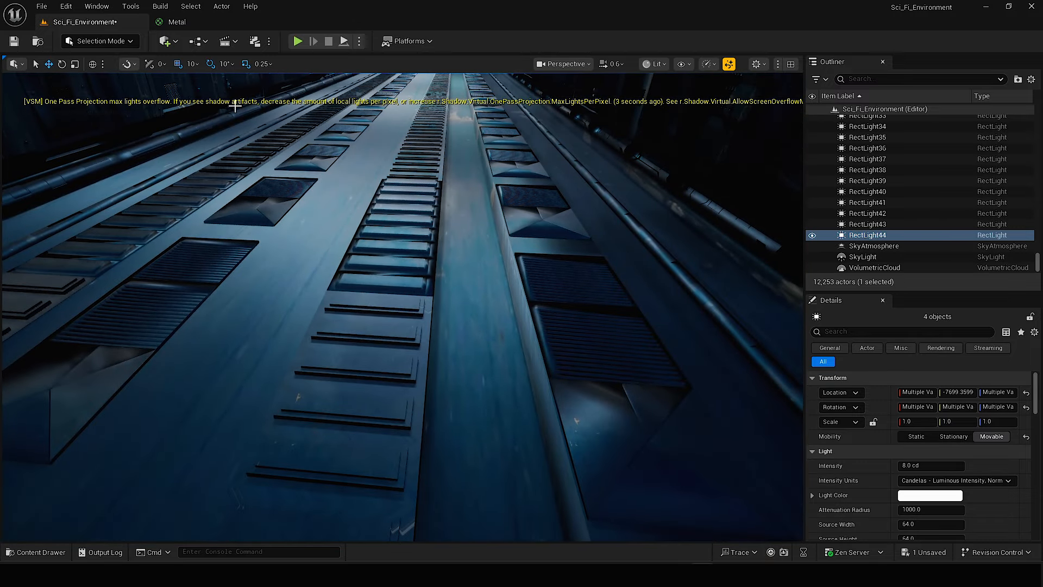
right_click_drag(581, 176, 589, 168)
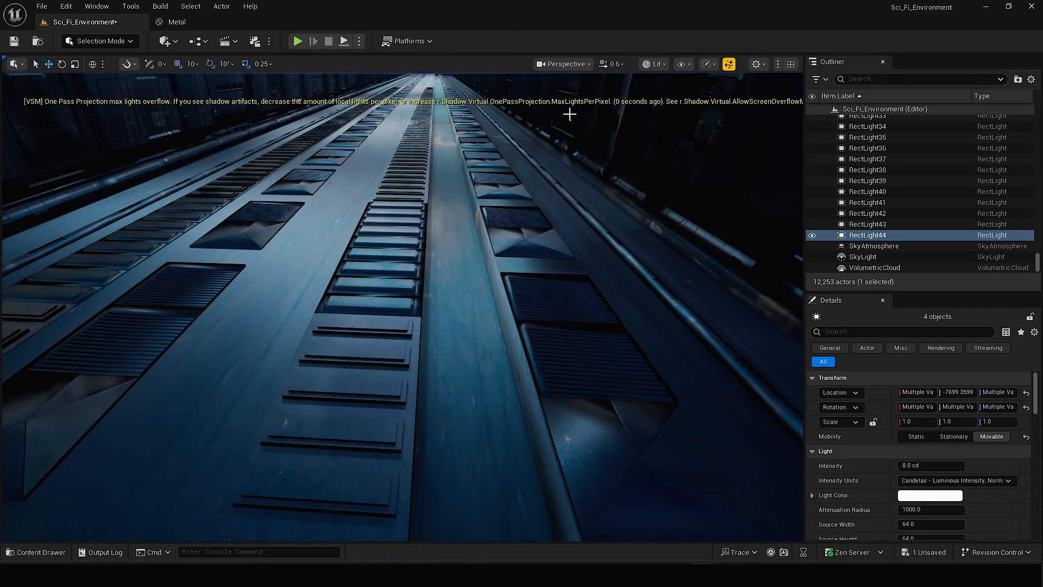
key("w")
right_click_drag(402, 307, 399, 262)
right_click_drag(486, 335, 506, 348)
scroll(486, 335, "down", 1)
Examine the corridor's side wall panels up close for dark or missing surfaces.
key("w")
right_click_drag(470, 272, 581, 260)
scroll(450, 261, "up", 1)
key("s")
key("w")
key("s")
key("w")
key("s")
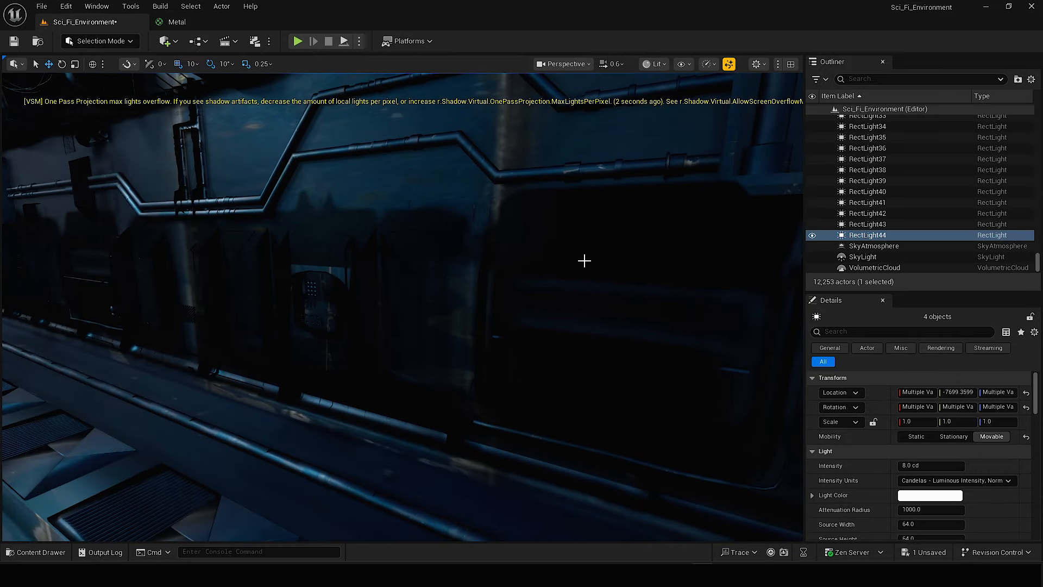
Open the Metal material, enable Two Sided, apply the change and return to the Sci_Fi_Environment level.
key("ctrl+space")
double_click(680, 409)
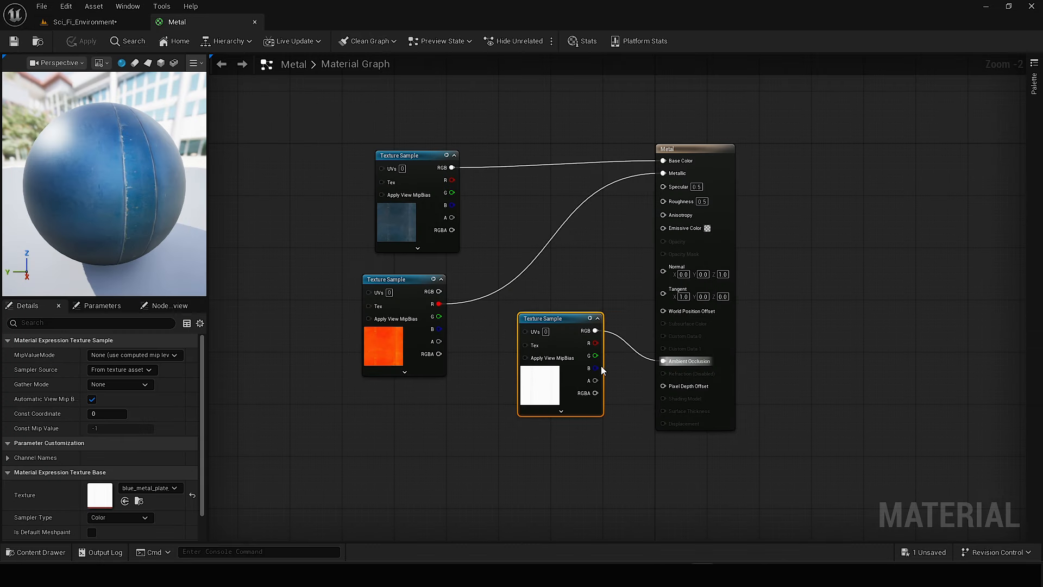
scroll(238, 392, "up", 1)
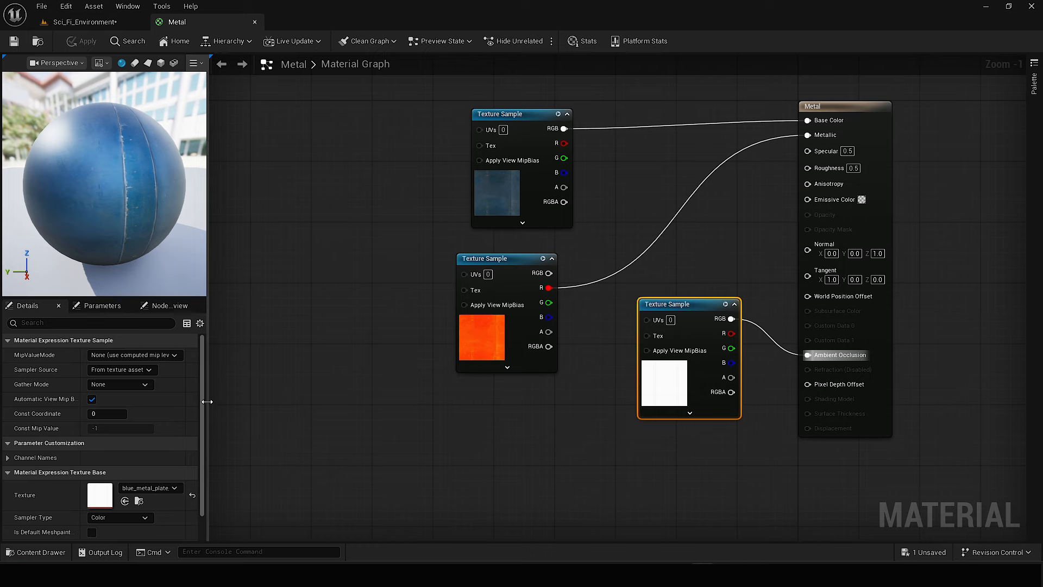
left_click_drag(206, 401, 361, 383)
left_click(976, 107)
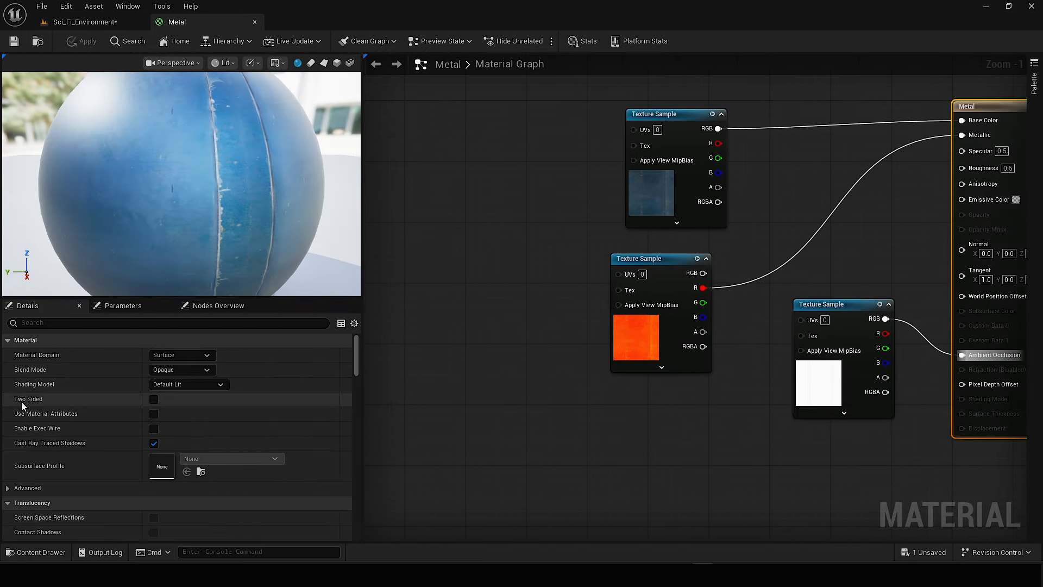
left_click(153, 400)
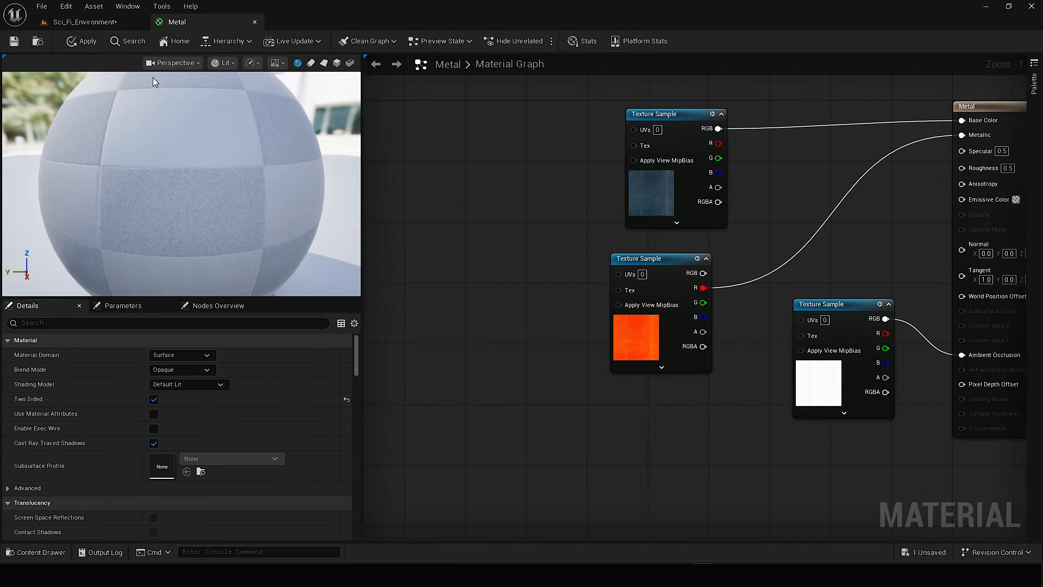
left_click(82, 41)
left_click(85, 22)
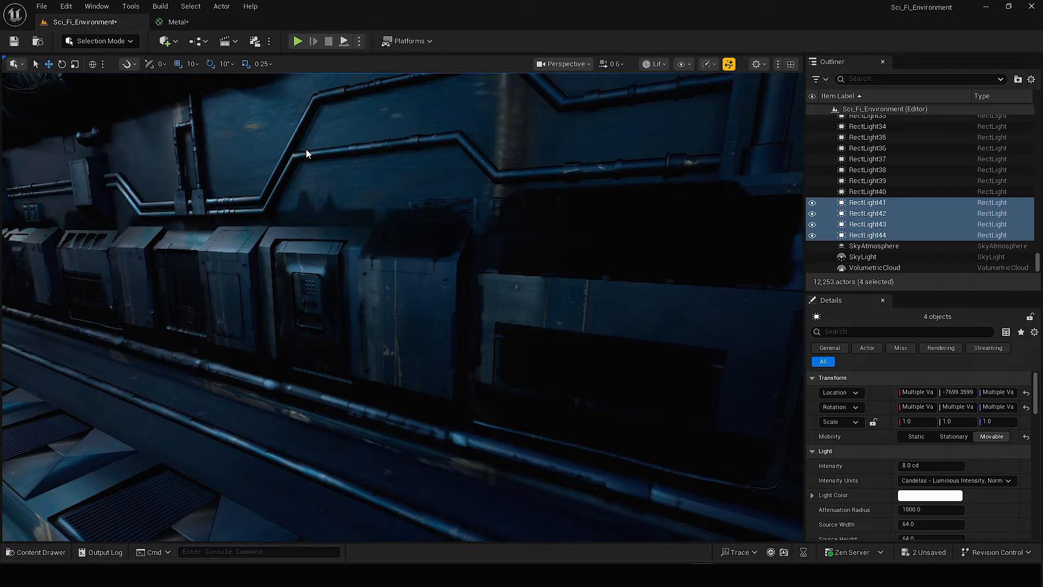
Check the corridor walls with the two-sided material and save the level.
right_click_drag(422, 299, 387, 280)
left_click(635, 200)
right_click_drag(636, 200, 455, 271)
key("ctrl+s")
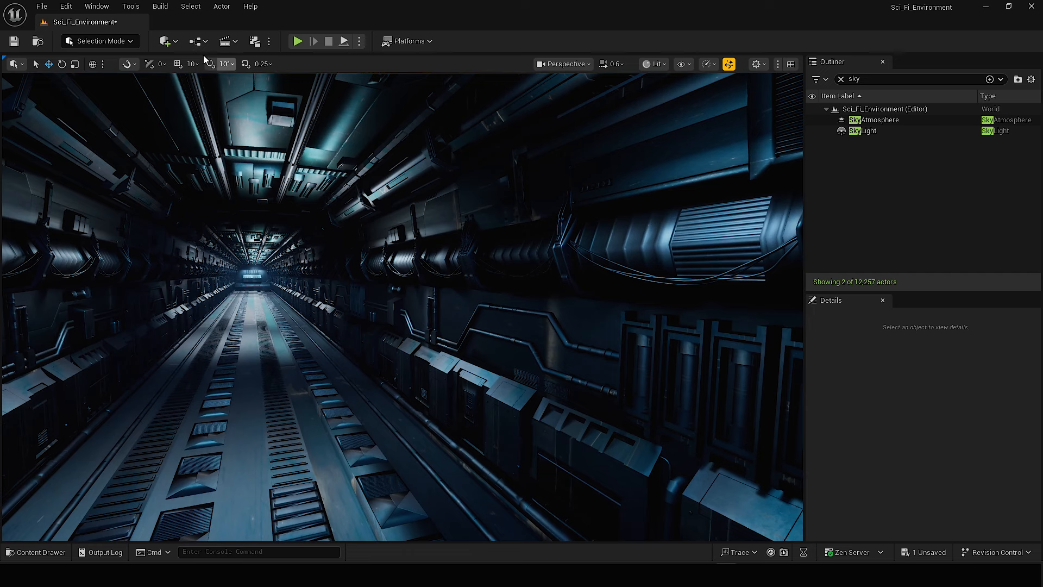
Create a folder named Emission_Material in the project's Content folder.
left_click(169, 46)
right_click_drag(510, 266, 520, 226)
key("ctrl+space")
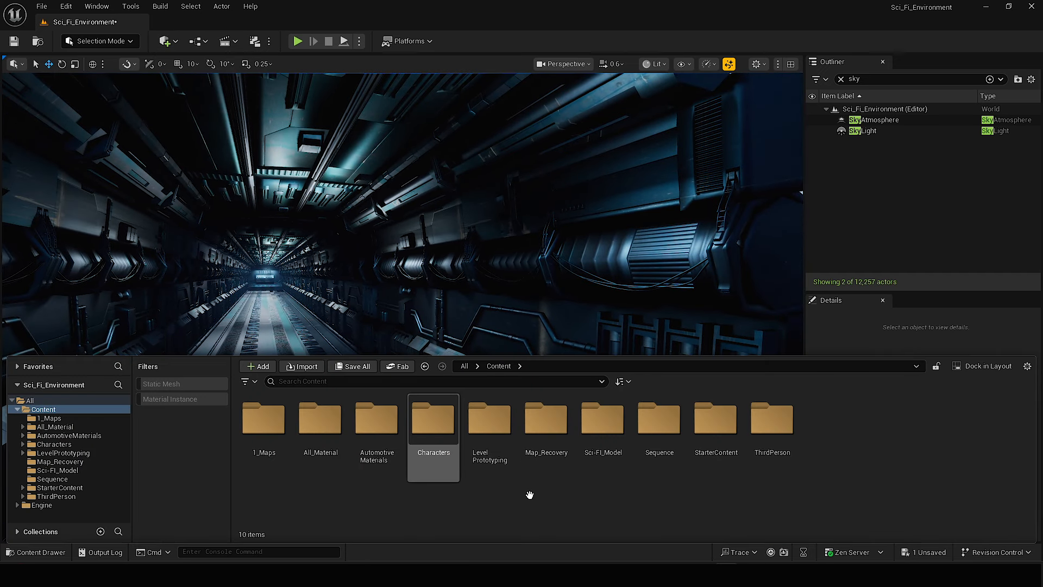
right_click(658, 503)
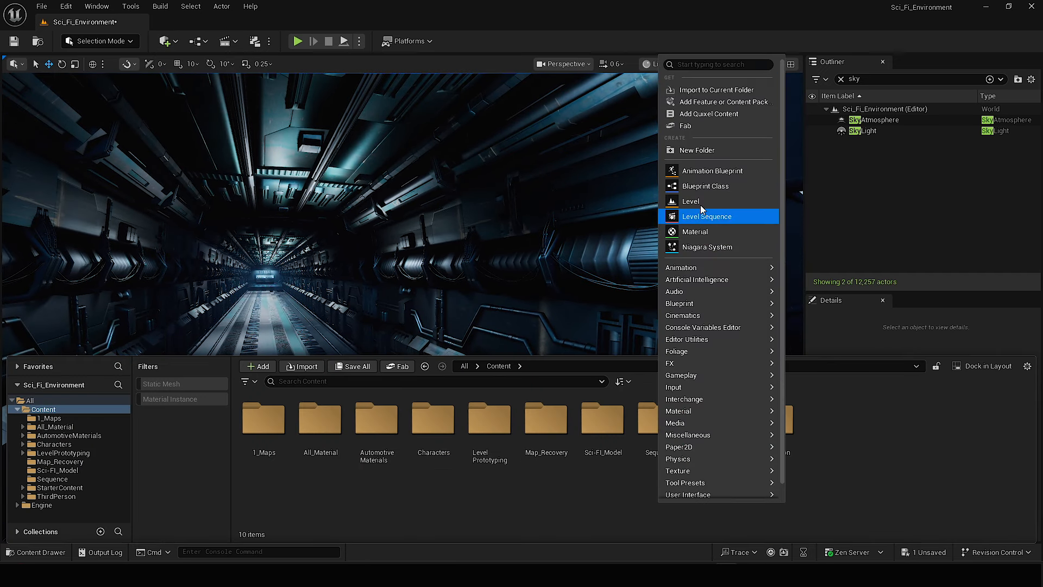
left_click(699, 154)
type("Emi")
type("ssion_Ma")
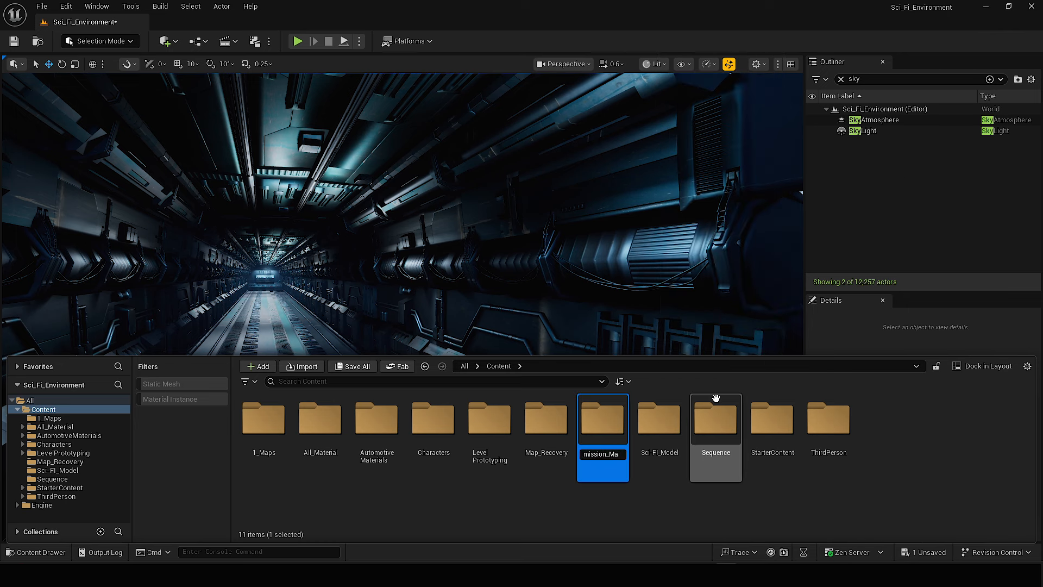
type("terial")
key("Return")
Create a material named Blue_Emission in the Emission_Material folder and open its material graph.
double_click(486, 421)
right_click(479, 428)
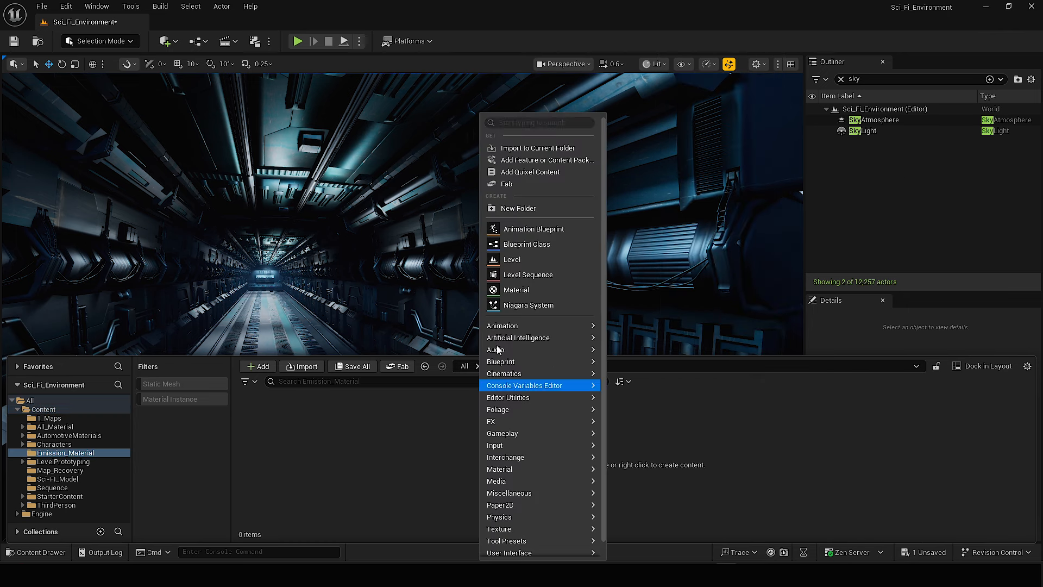
left_click(516, 290)
type("Blue_Emis")
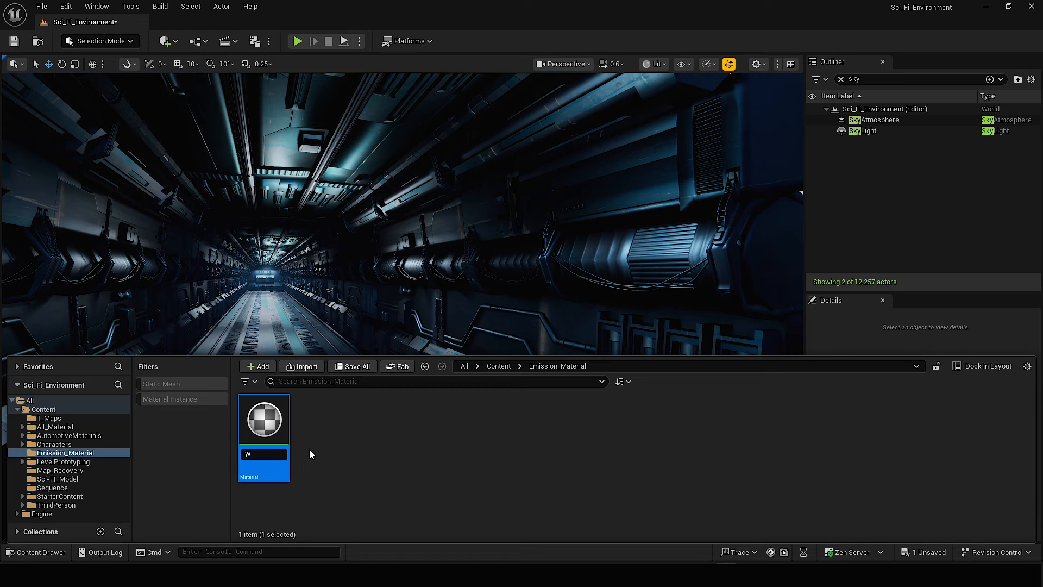
type("sion")
key("Return")
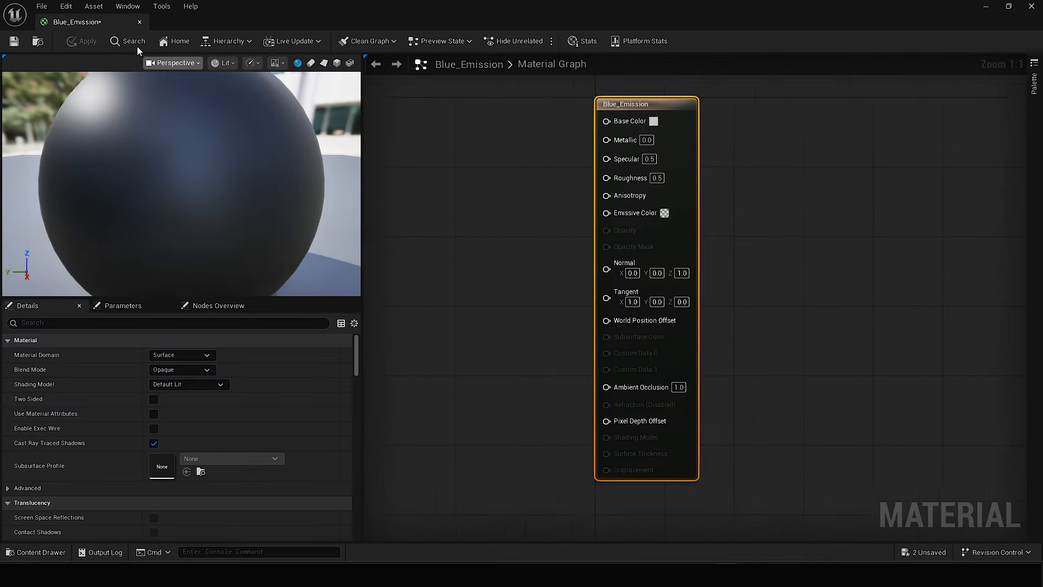
right_click_drag(404, 164, 452, 174)
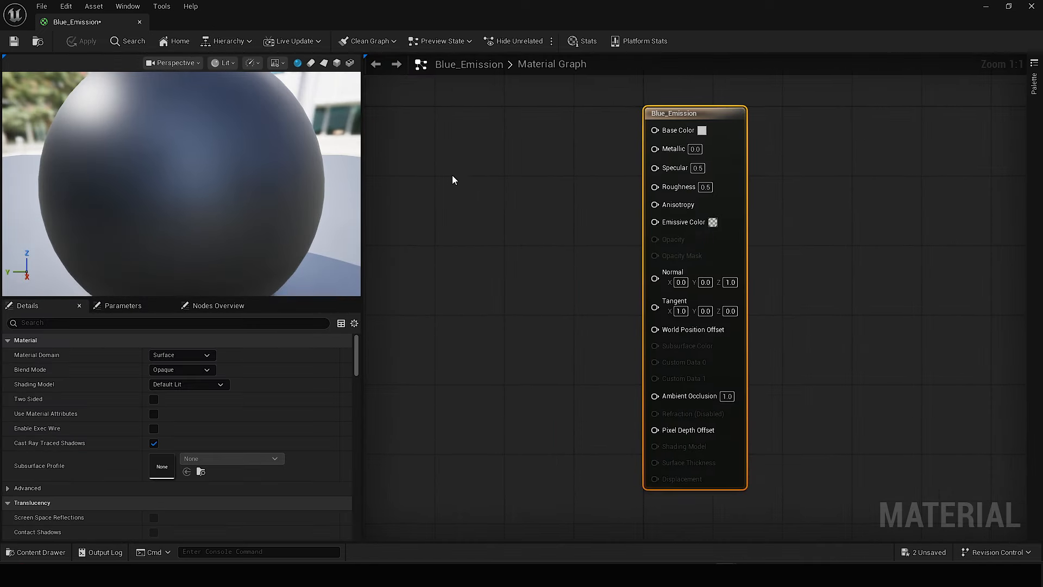
Dock the Blue_Emission editor beside the level's tab and add a Constant3Vector node to the material graph.
scroll(475, 177, "down", 1)
left_click_drag(93, 24, 230, 27)
scroll(495, 206, "down", 1)
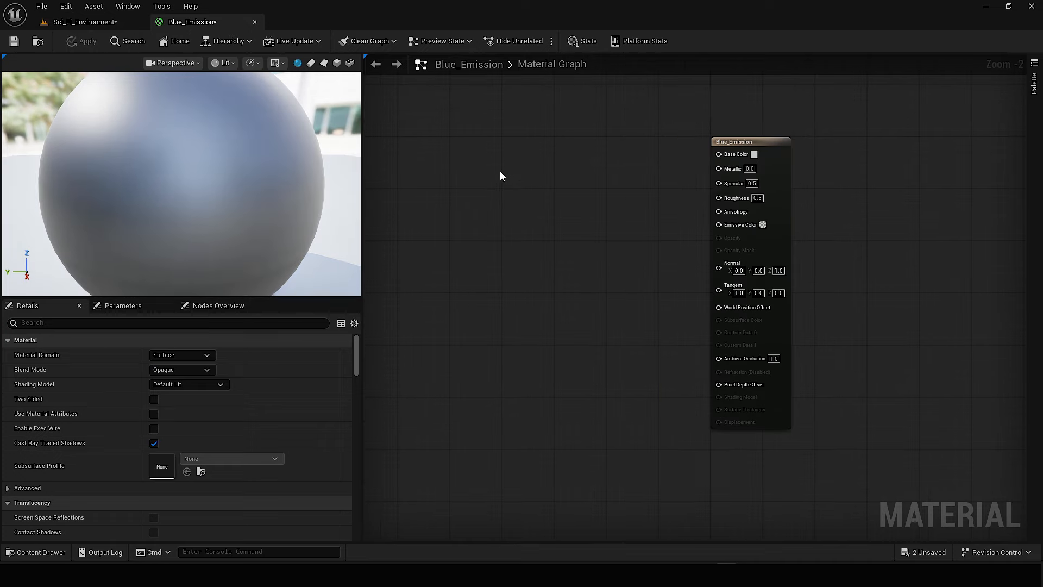
right_click(499, 173)
type("consta")
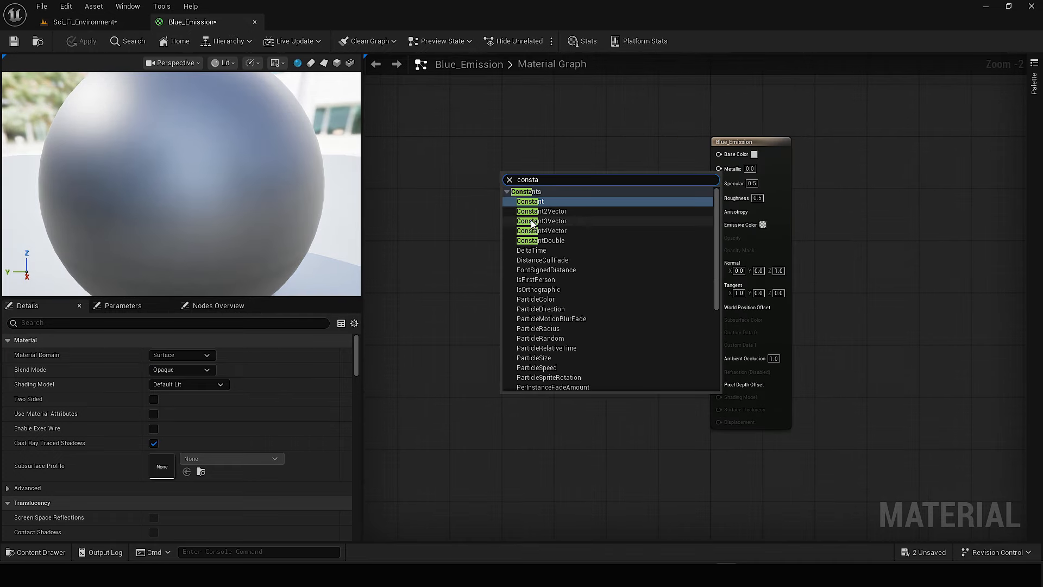
left_click(544, 223)
key("ctrl+d")
left_click_drag(567, 296, 542, 293)
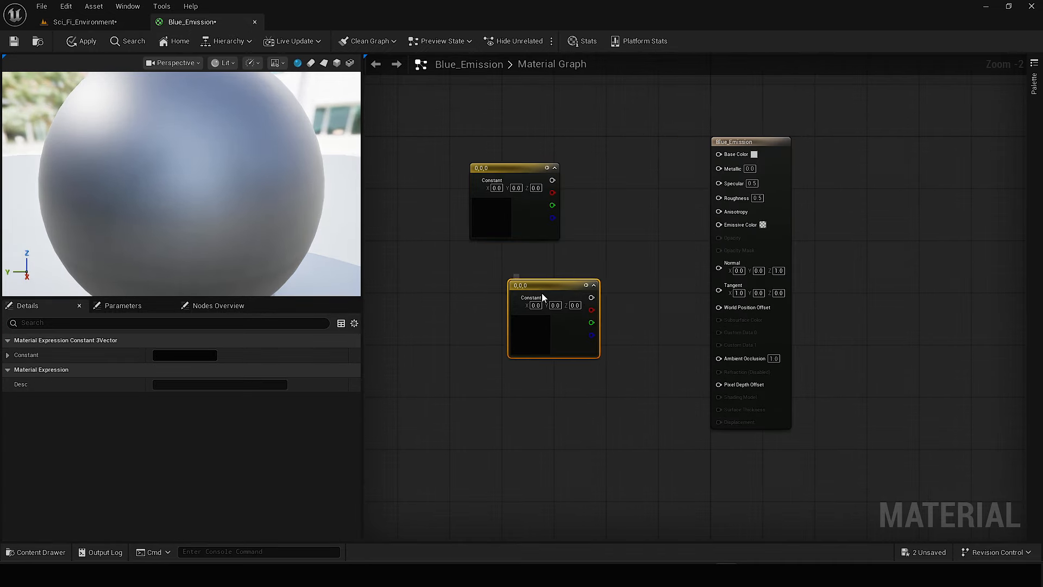
key("Delete")
Reposition the Constant3Vector node, then add a Constant node and a Multiply node between it and the material output.
left_click_drag(526, 175, 486, 194)
right_click(578, 239)
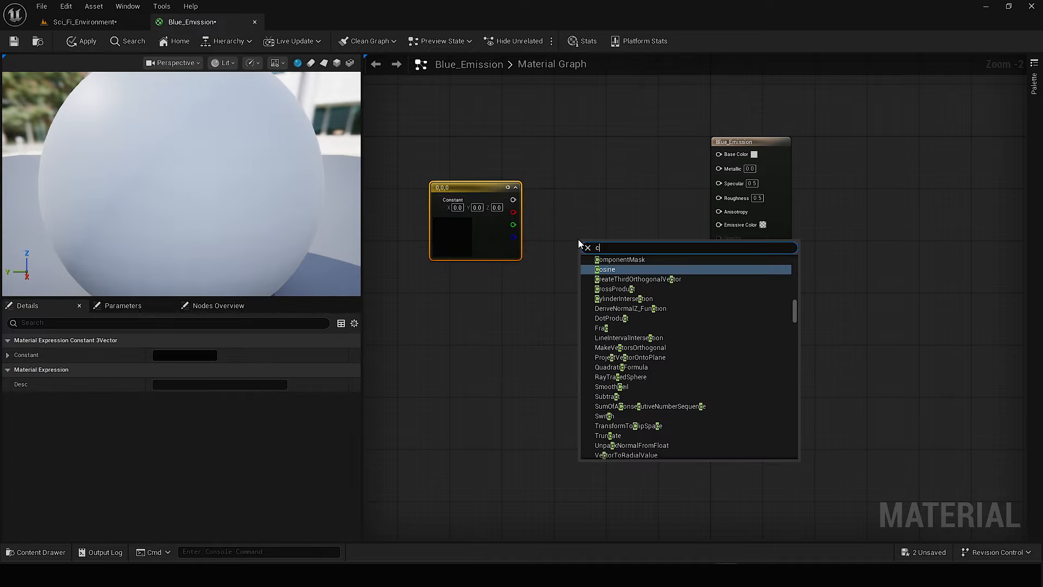
type("const")
left_click(641, 268)
left_click_drag(625, 248, 549, 285)
right_click(616, 236)
type("multi")
left_click(644, 287)
Connect the Constant3Vector to Multiply A, the Constant to Multiply B, and the Multiply output to Emissive Color.
scroll(643, 269, "up", 1)
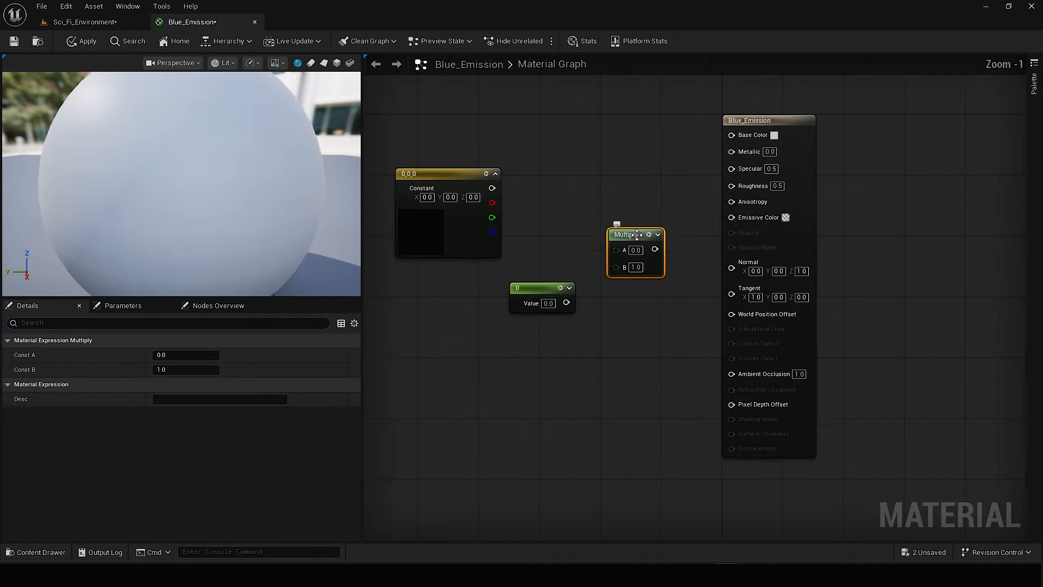
scroll(554, 238, "up", 1)
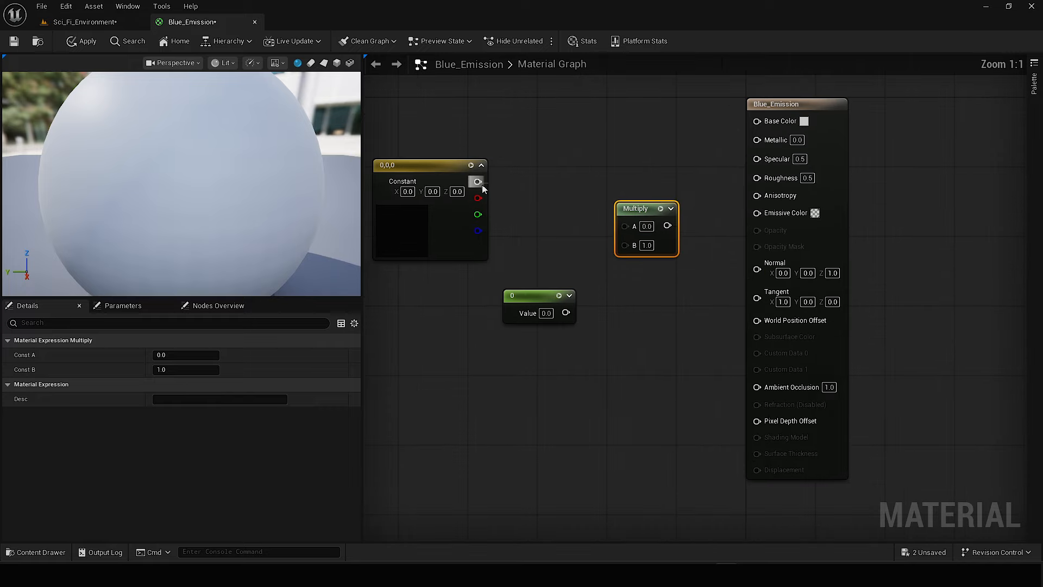
left_click_drag(587, 220, 624, 224)
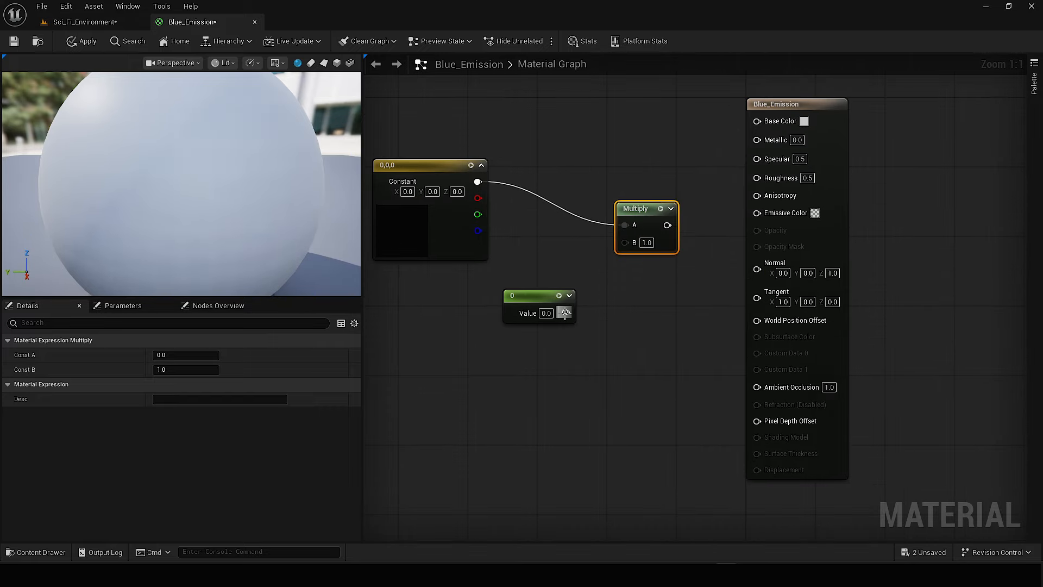
left_click_drag(625, 243, 625, 243)
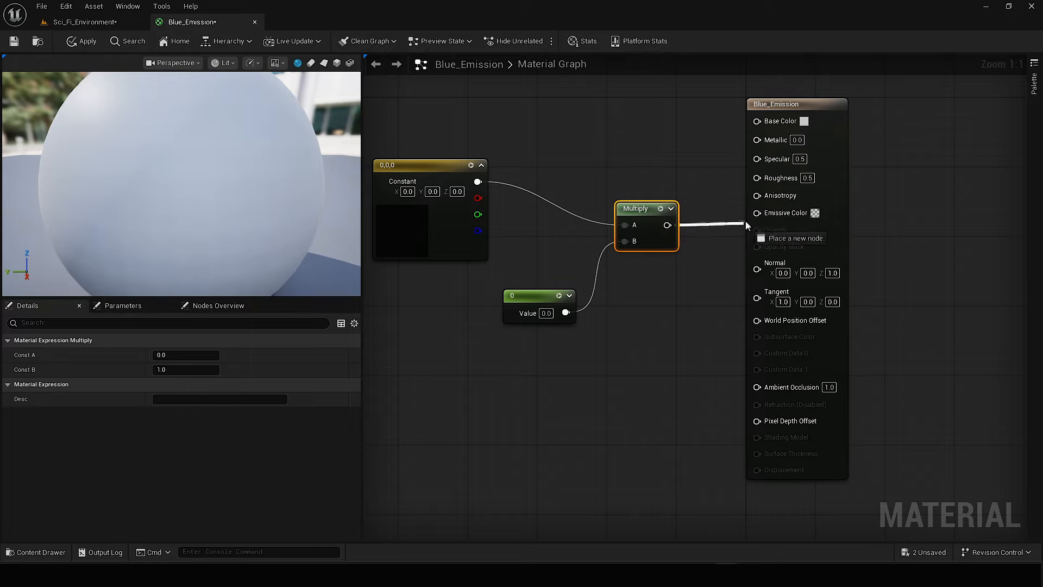
left_click_drag(745, 221, 754, 212)
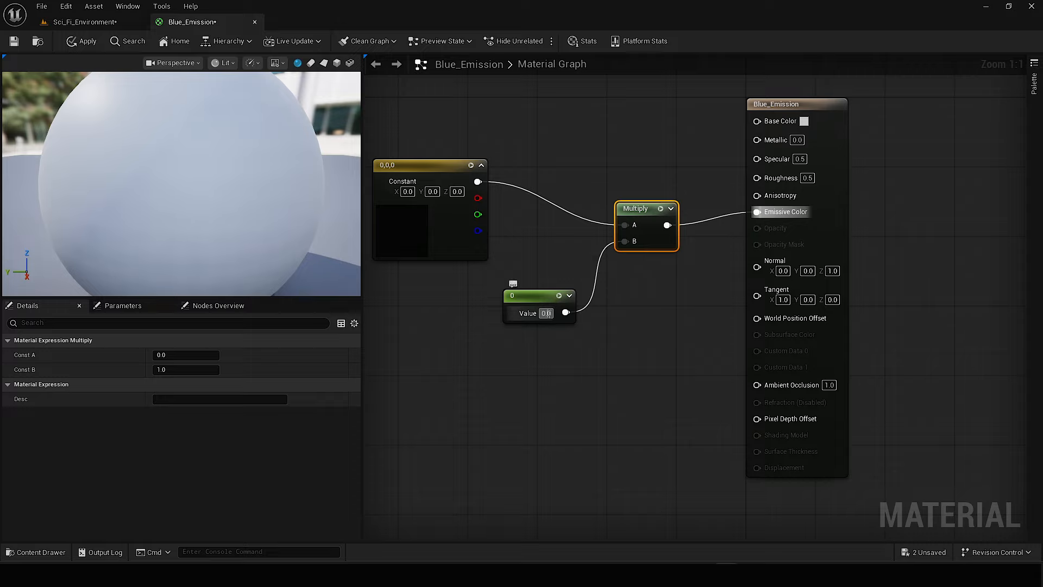
Set the Constant3Vector to light blue 799EFF and the Constant's value to 3, and save the material.
double_click(418, 231)
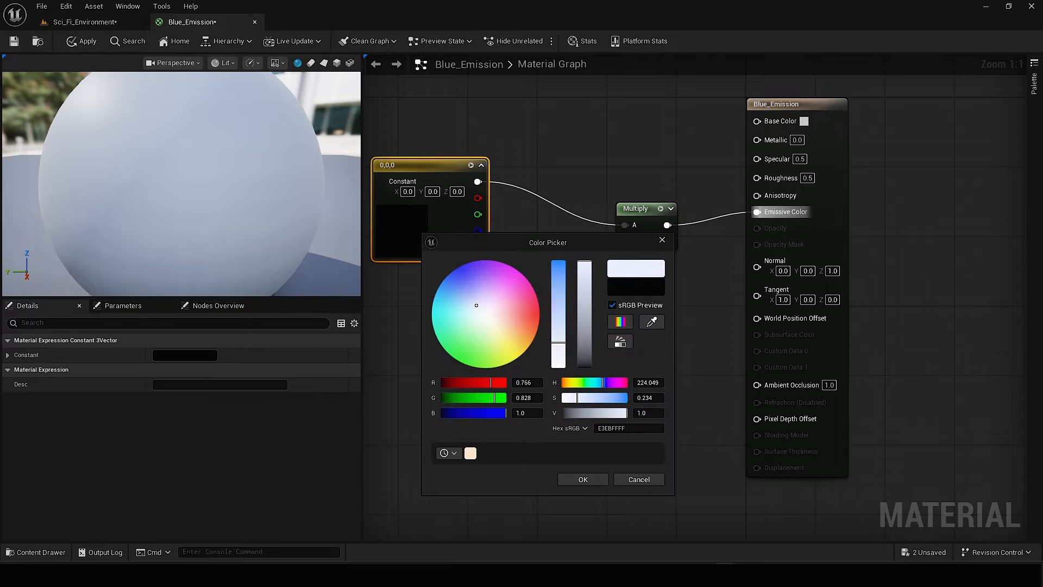
left_click_drag(457, 282, 457, 281)
left_click(581, 479)
double_click(405, 218)
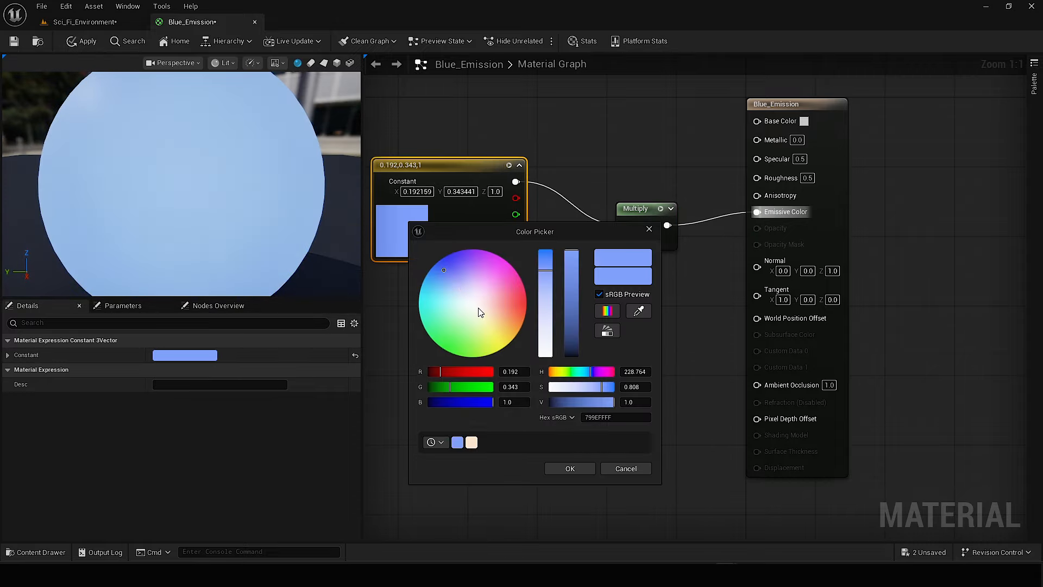
left_click(571, 469)
left_click(20, 43)
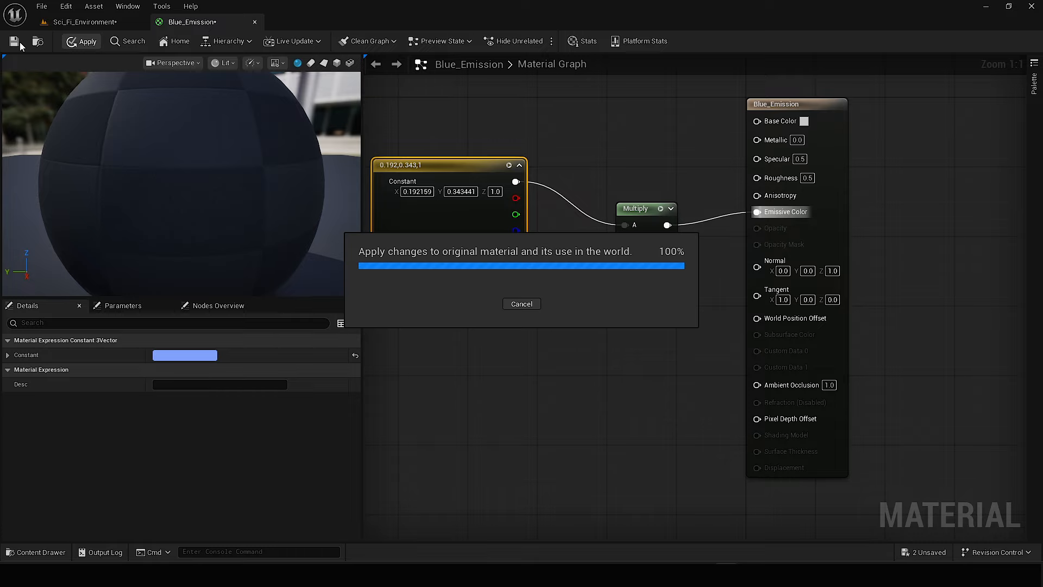
Return to the Sci_Fi_Environment level and place a Plane shape above the corridor floor.
left_click(93, 23)
key("ctrl+space")
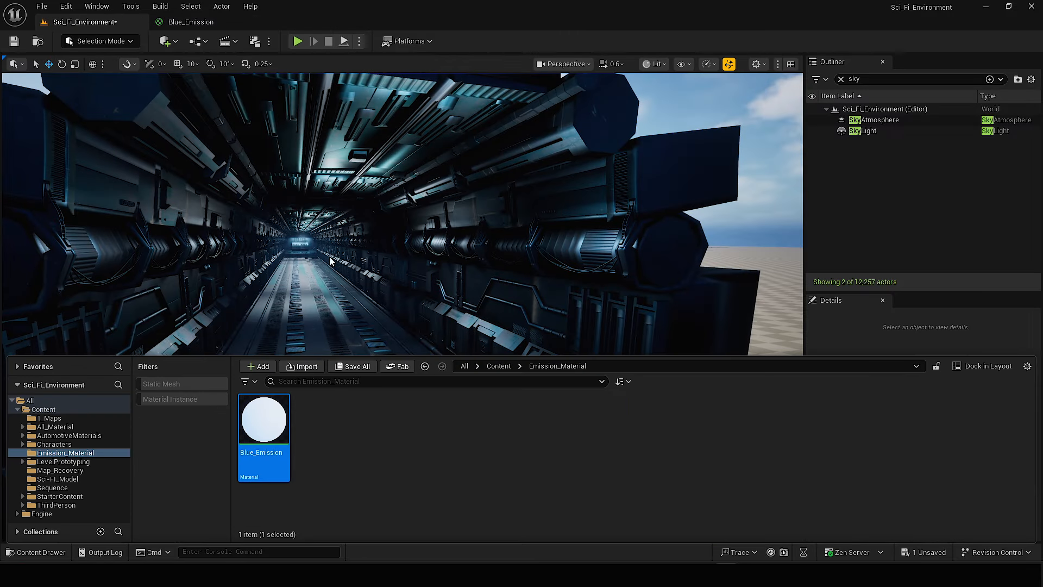
left_click(169, 43)
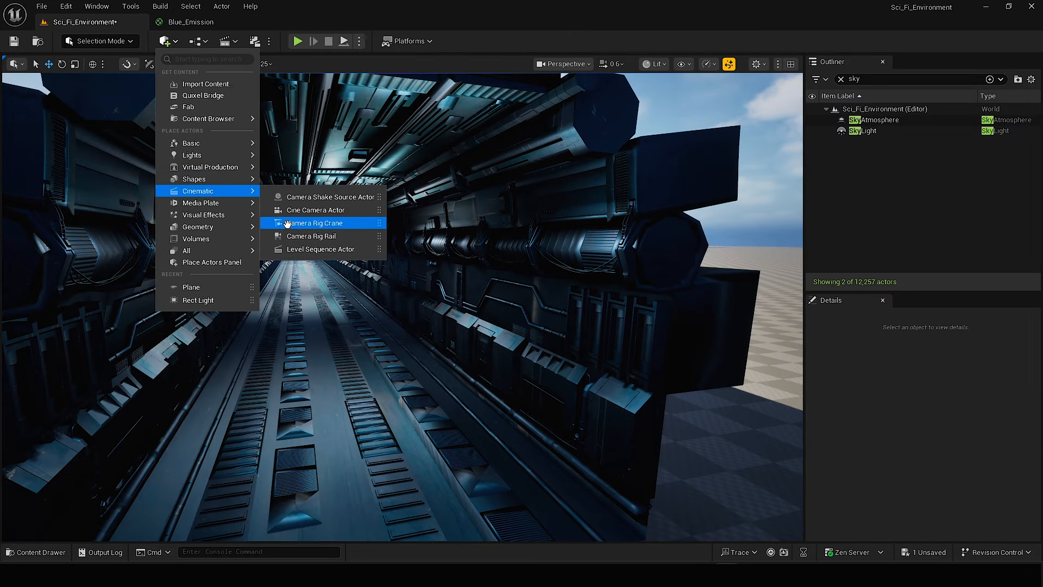
mouse_move(219, 180)
left_click_drag(295, 237, 447, 434)
left_click_drag(445, 397, 445, 293)
Assign the Blue_Emission material to the new plane.
key("ctrl+space")
right_click_drag(498, 401, 489, 472)
key("ctrl+space")
right_click_drag(402, 304, 400, 361)
key("ctrl+space")
left_click_drag(274, 424, 369, 238)
scroll(836, 451, "down", 3)
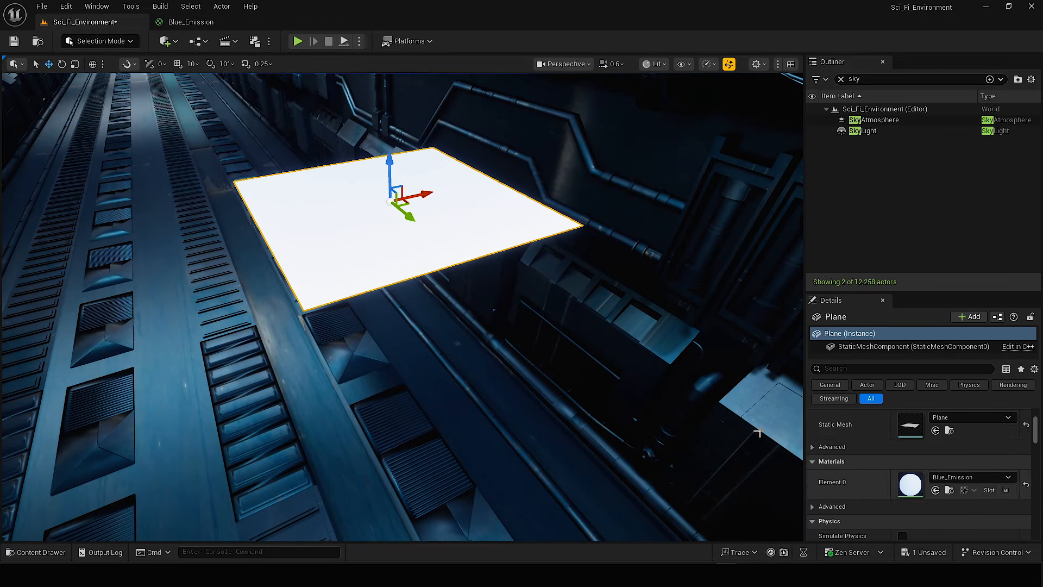
Duplicate the Constant3Vector node in the Blue_Emission graph and connect the copy to Base Color.
left_click(210, 23)
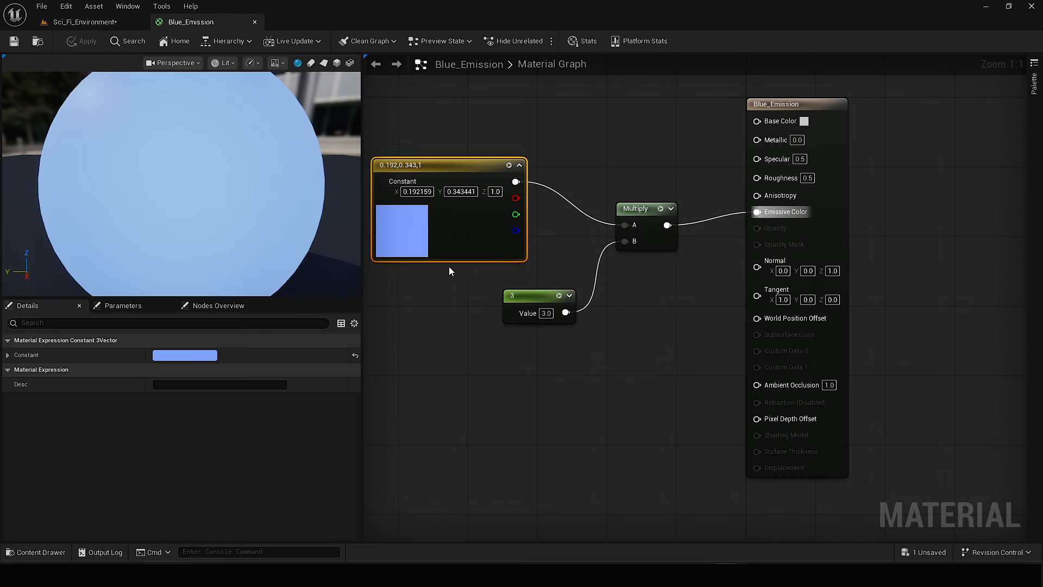
double_click(422, 245)
left_click(636, 493)
right_click_drag(633, 450, 643, 534)
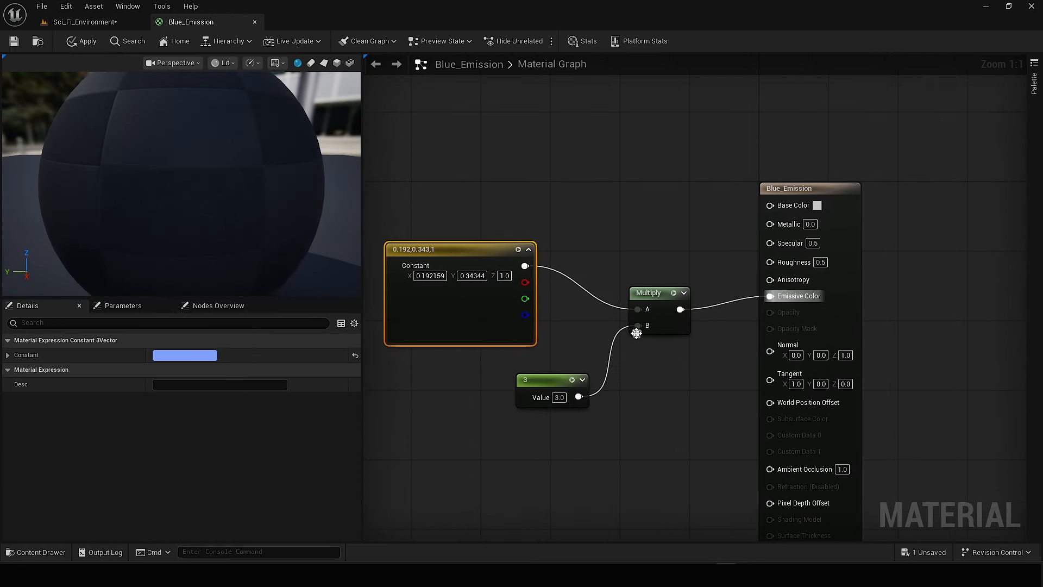
key("ctrl+c")
left_click(591, 184)
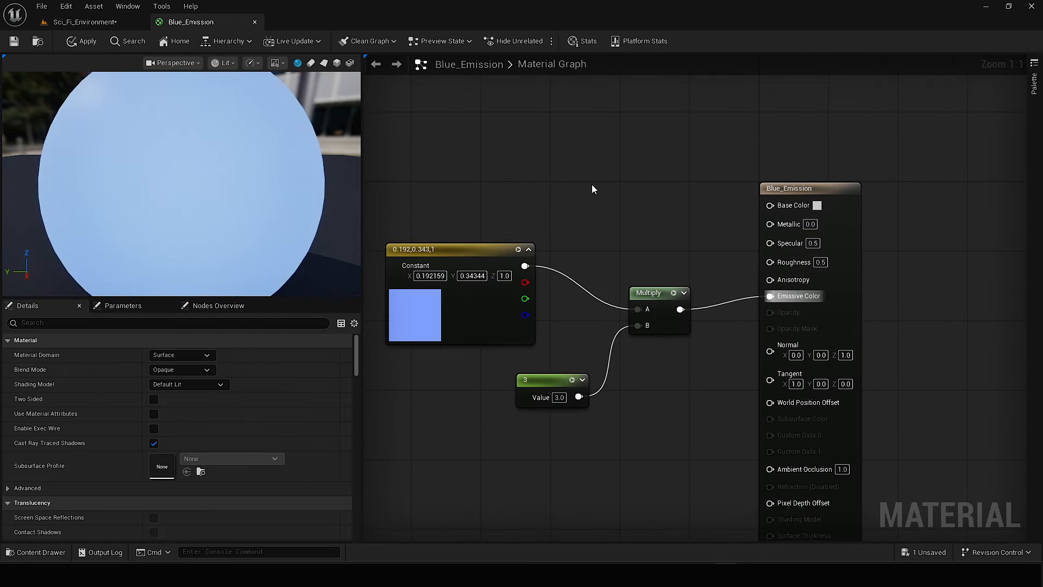
key("ctrl+v")
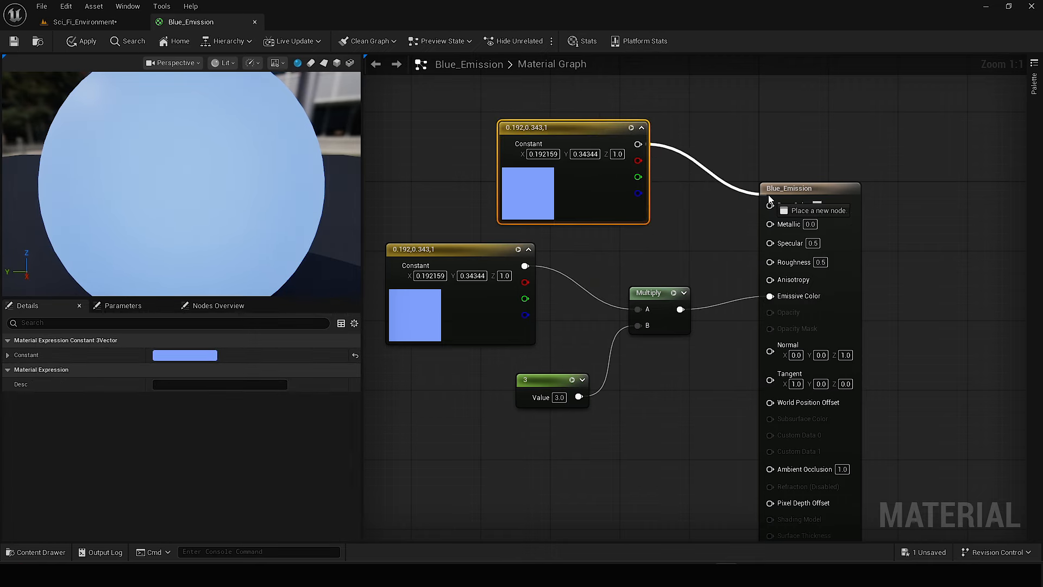
Set the Base Color vector to a deep blue of about 0, 0.016, 0.771.
double_click(537, 194)
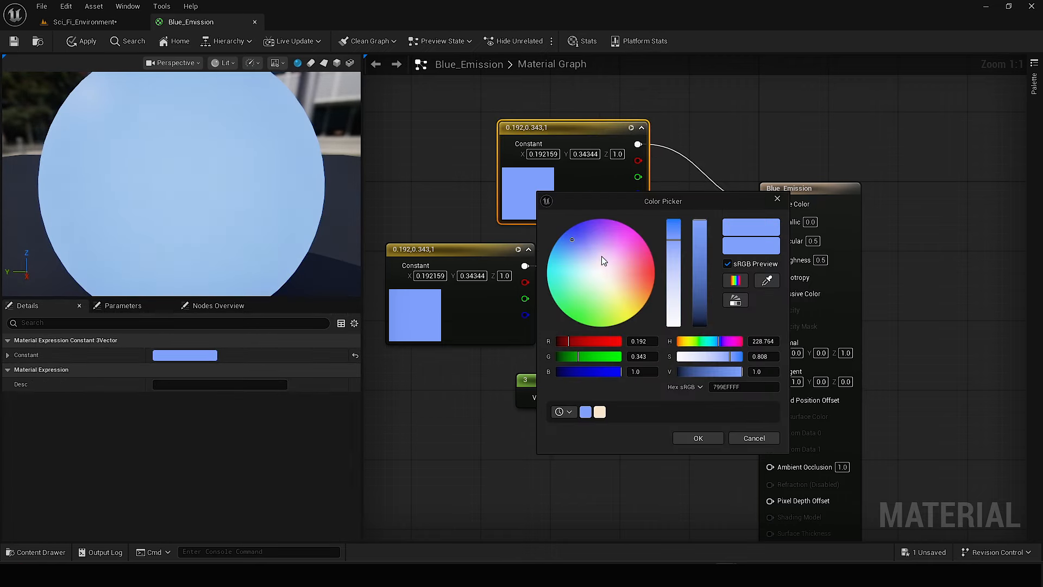
left_click_drag(573, 231, 573, 226)
left_click(700, 244)
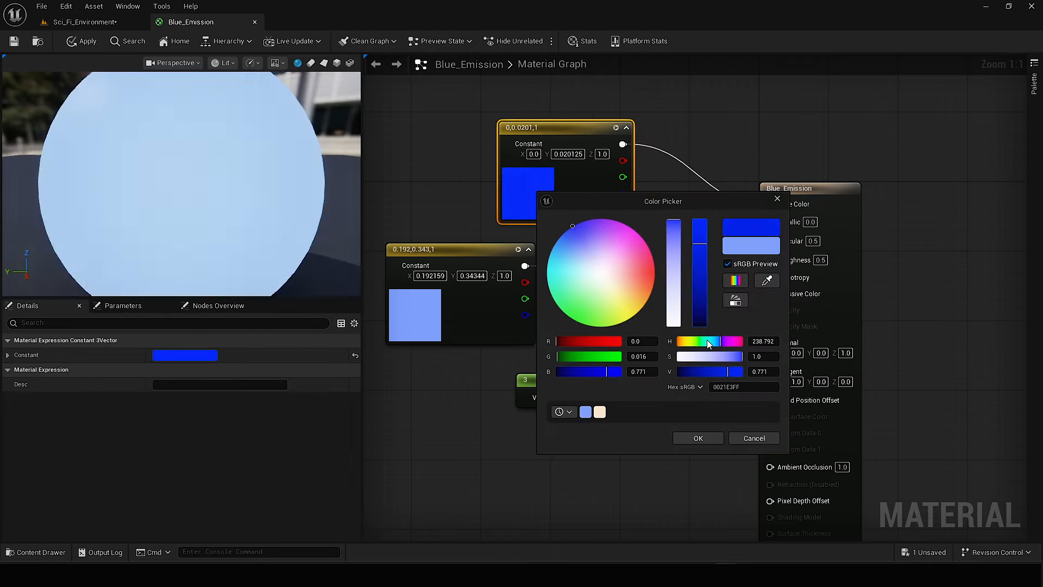
left_click(698, 438)
Set the emissive Constant3Vector to a saturated blue of about 0, 0.122, 0.651 and apply the material changes.
double_click(422, 314)
left_click_drag(560, 297, 559, 275)
left_click_drag(586, 282, 587, 309)
left_click(584, 495)
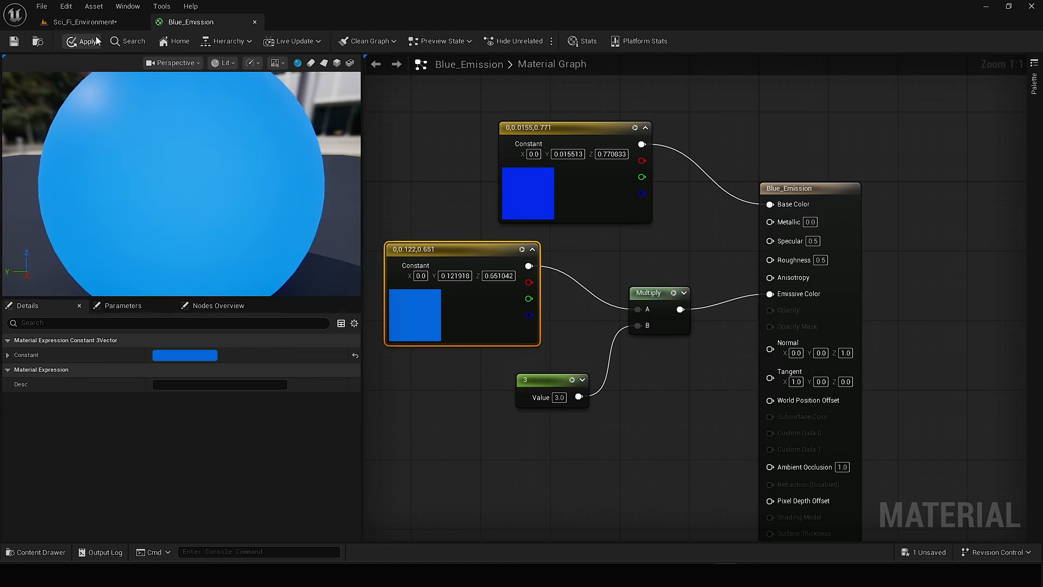
left_click(82, 40)
Return to the Sci_Fi_Environment level, resize the emissive plane and check it in the corridor.
left_click(84, 22)
key("s")
right_click_drag(394, 250, 399, 199)
scroll(392, 209, "down", 1)
key("w")
key("r")
left_click_drag(388, 403, 403, 382)
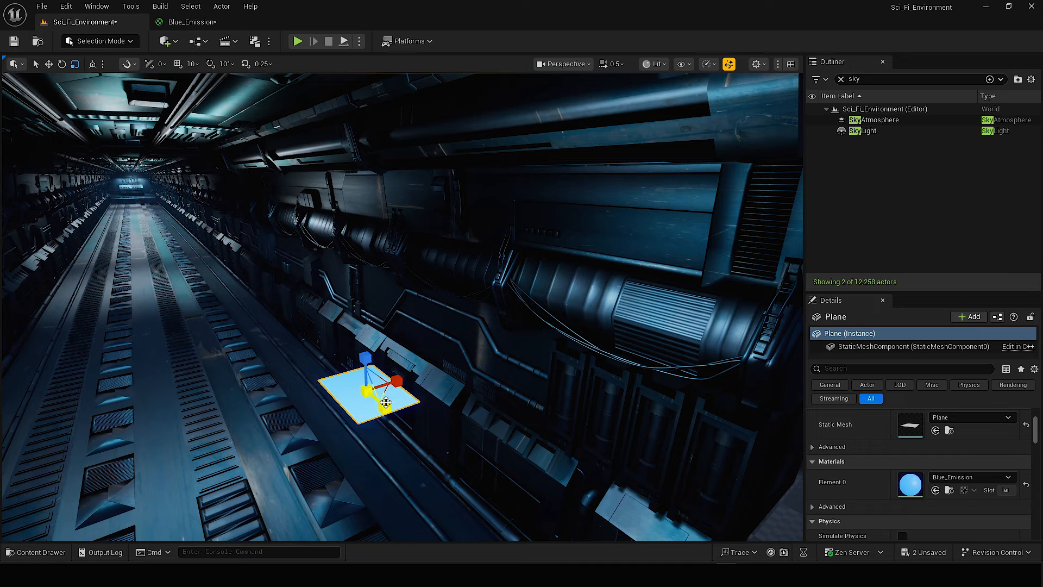
right_click_drag(402, 293, 410, 258)
key("w")
key("e")
key("q")
Enable Two Sided on the Blue_Emission material, apply the change and return to the level.
left_click(206, 22)
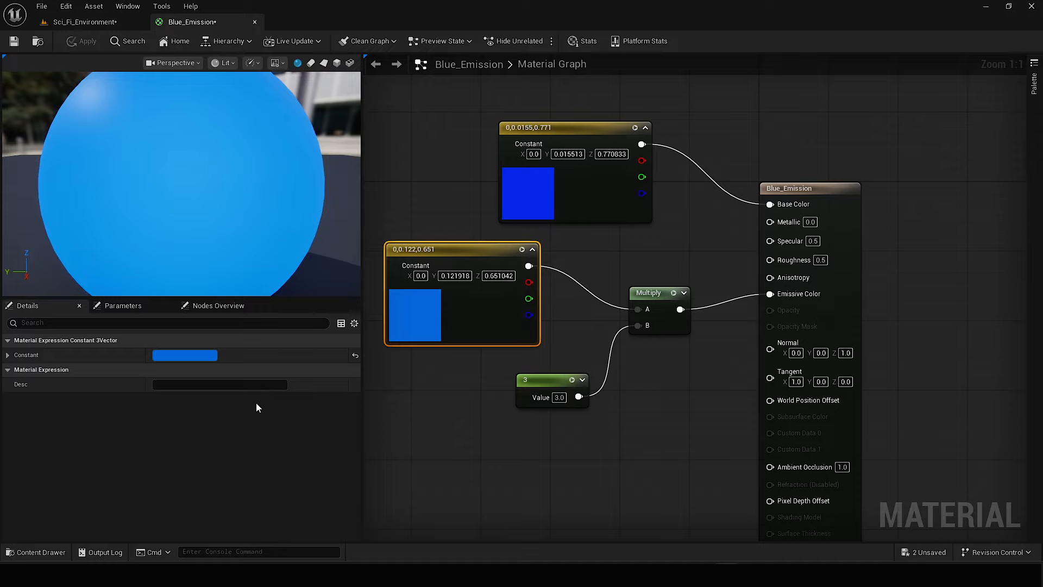
left_click(748, 208)
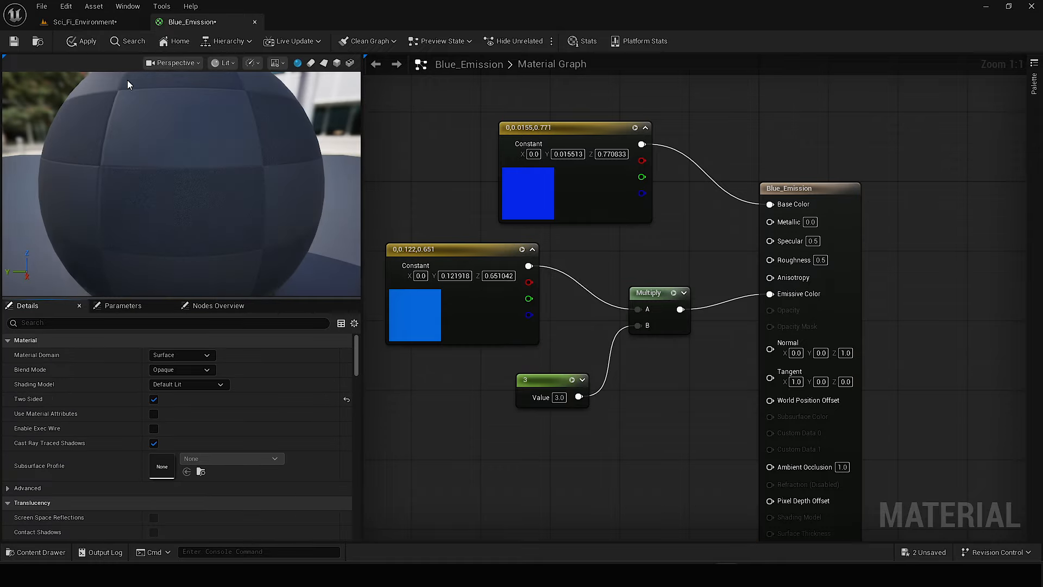
left_click(81, 42)
left_click(84, 22)
Raise the emissive plane towards the upper corridor wall and reposition the rect light RectLight49 near it.
key("w")
right_click_drag(359, 228, 499, 301)
right_click_drag(473, 313, 403, 327)
key("s")
left_click(223, 353)
right_click_drag(469, 288, 476, 294)
key("e")
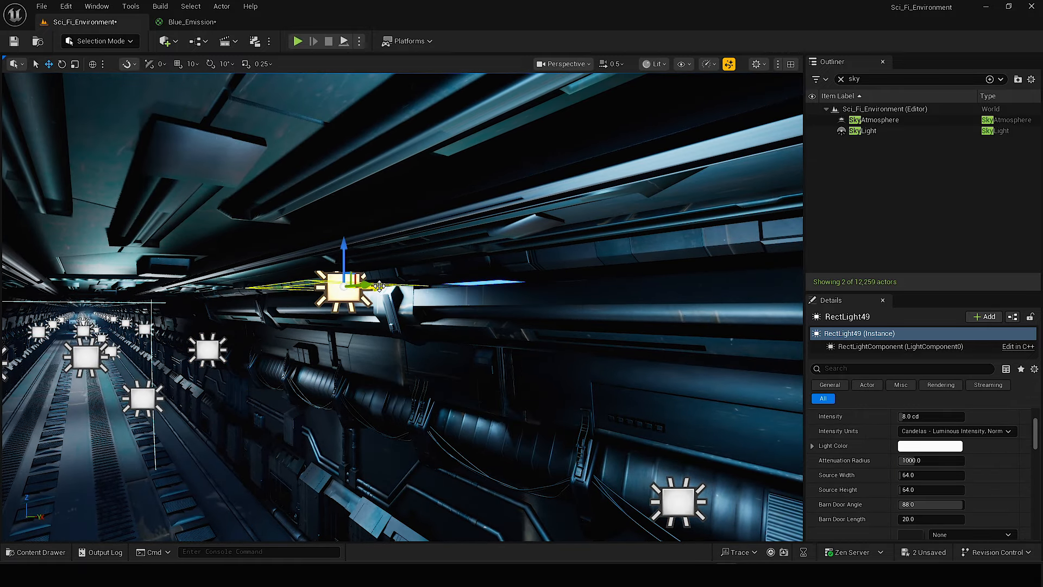
right_click_drag(379, 287, 472, 266)
key("w")
Move the emissive plane up against the angled housing on the upper corridor wall.
left_click(337, 280)
right_click_drag(336, 279, 348, 283)
left_click_drag(326, 239, 326, 213)
right_click_drag(326, 213, 321, 217)
left_click_drag(439, 230, 473, 245)
key("s")
right_click_drag(474, 245, 315, 239)
key("w")
scroll(316, 239, "down", 1)
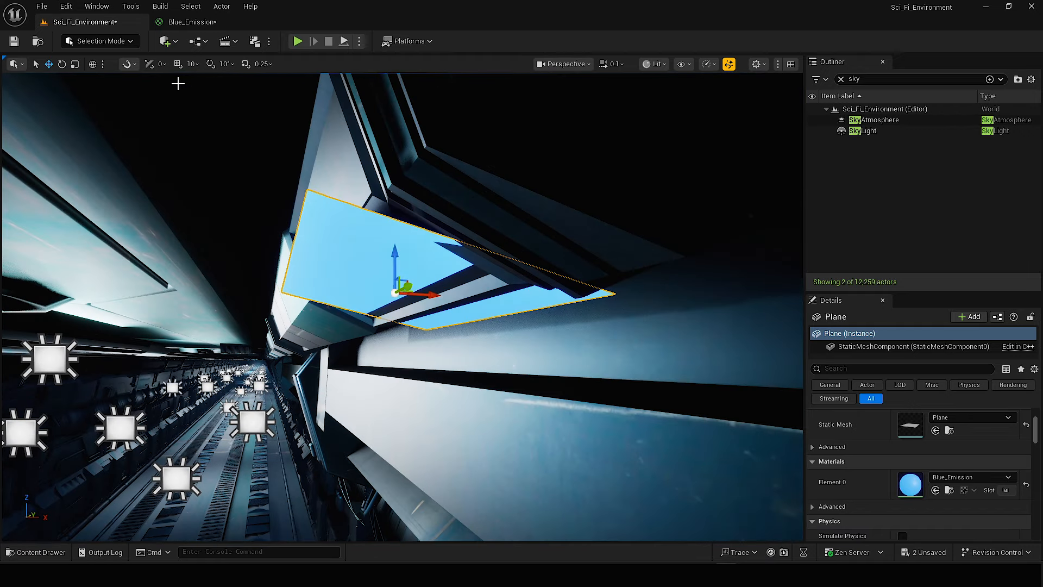
Switch the transform gizmo to local space, then fit the plane into the upper housing at a scale of about 0.06 by 0.21.
left_click(95, 66)
left_click_drag(433, 303, 464, 312)
mouse_move(432, 260)
left_mouse_down()
mouse_move(427, 239)
mouse_move(430, 280)
left_mouse_up()
key("r")
left_click_drag(450, 315, 433, 310)
key("w")
right_click_drag(433, 311, 465, 258)
left_click_drag(466, 258, 459, 258)
mouse_move(459, 258)
right_mouse_down()
mouse_move(542, 298)
mouse_move(454, 246)
right_mouse_up()
Save the level and examine the metal texture on the corridor floor in game view.
scroll(454, 246, "up", 1)
key("g")
right_click_drag(454, 333, 413, 348)
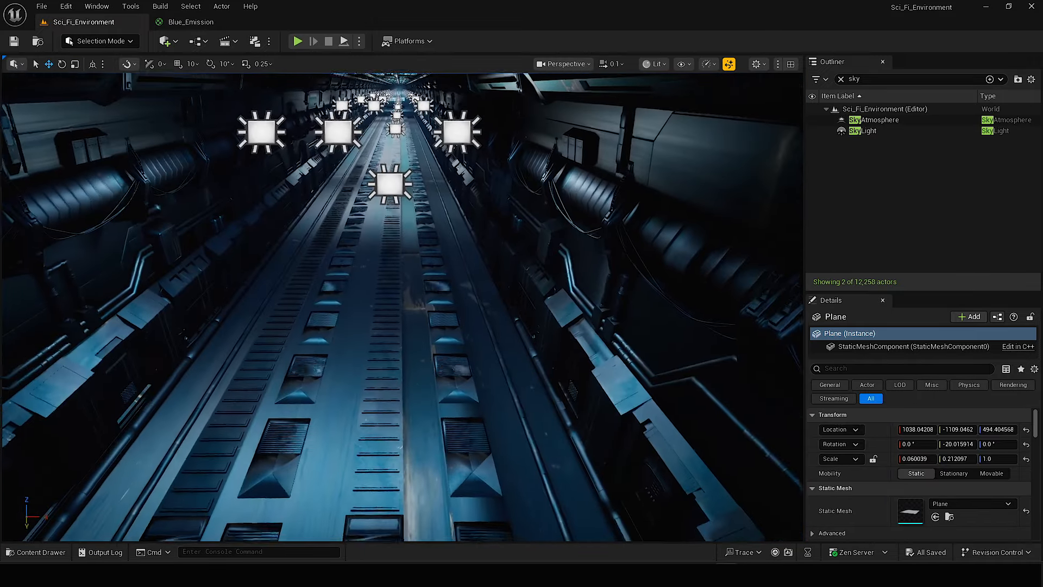
right_click_drag(402, 306, 369, 307)
key("w")
right_click_drag(434, 265, 401, 257)
scroll(434, 265, "up", 5)
key("g")
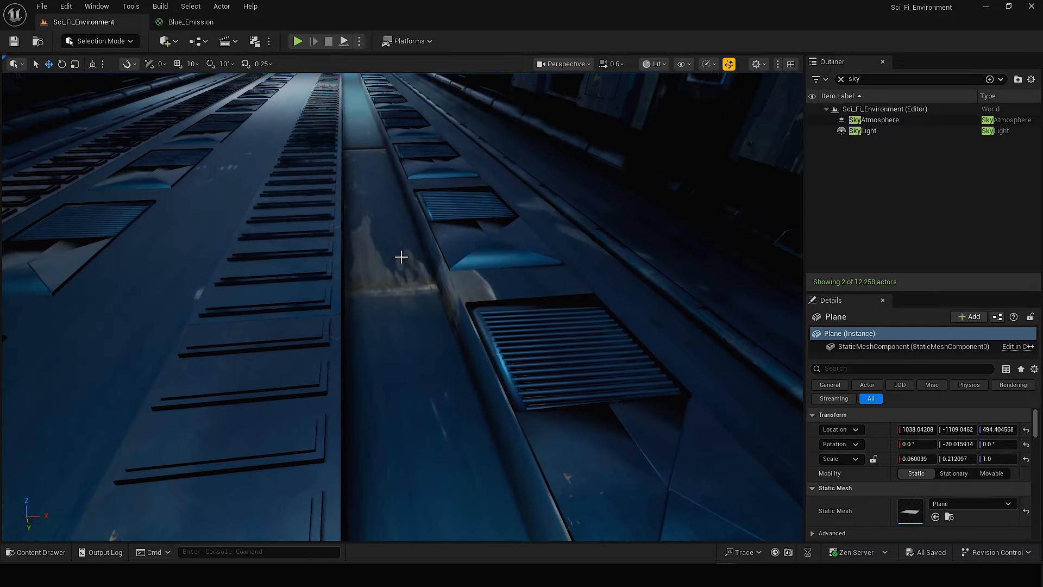
Open the Metal material and add a TextureCoordinate node to its graph.
key("ctrl+space")
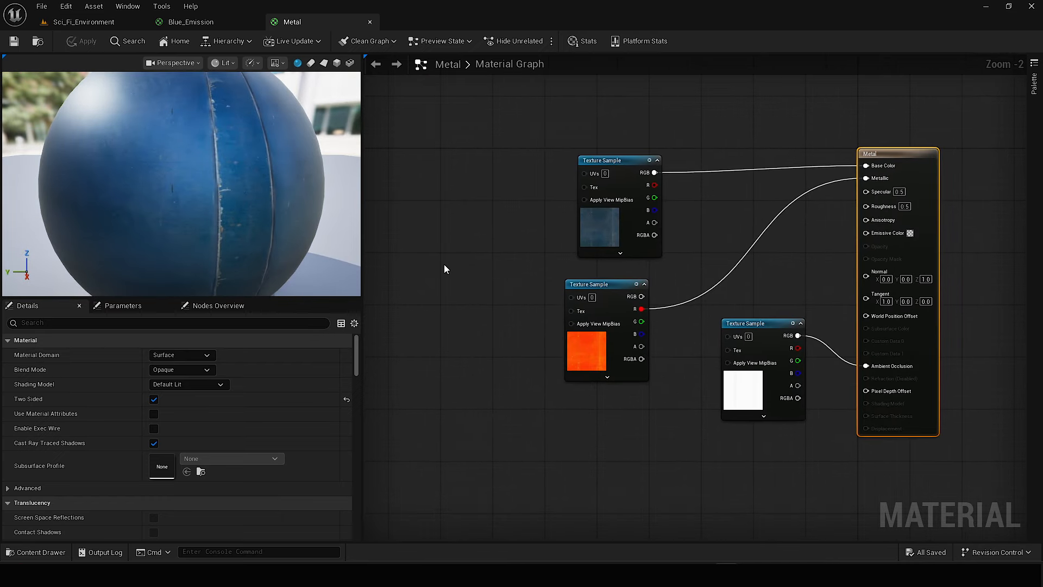
right_click(444, 265)
type("textu")
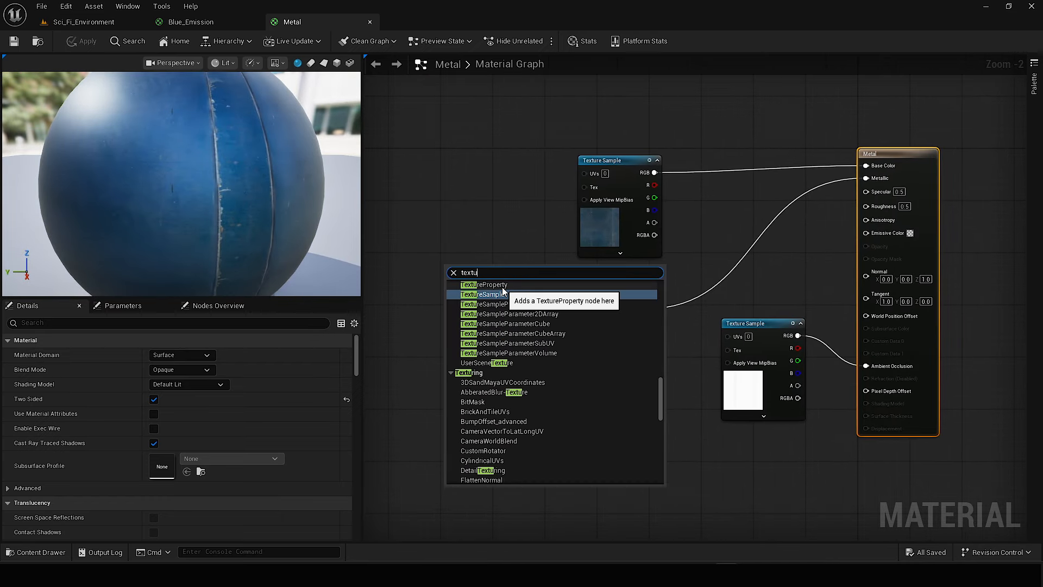
type("recoo")
left_click(506, 314)
scroll(467, 271, "up", 2)
key("ctrl+c")
key("ctrl+v")
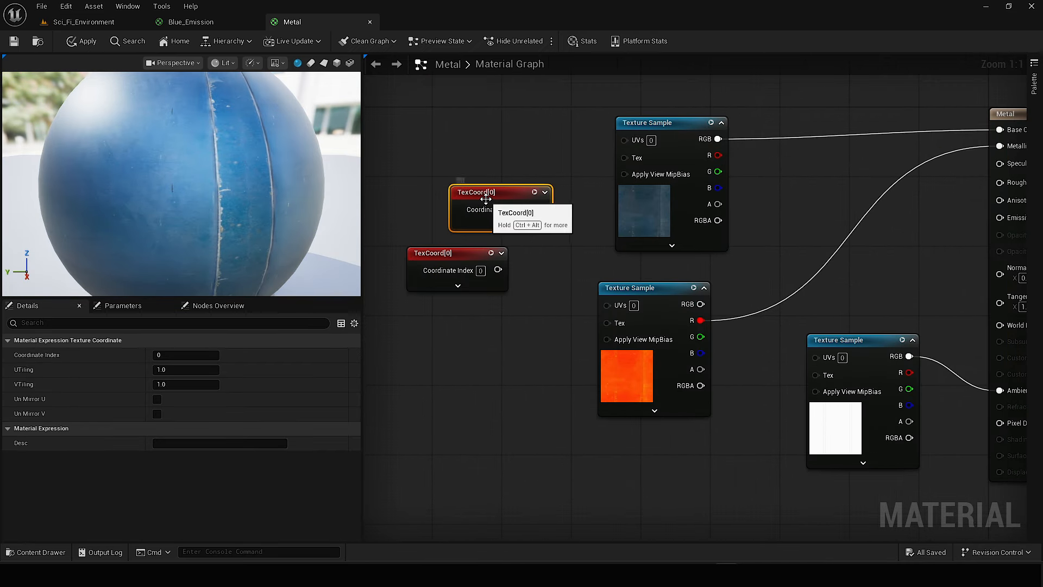
left_click_drag(486, 199, 480, 186)
key("Delete")
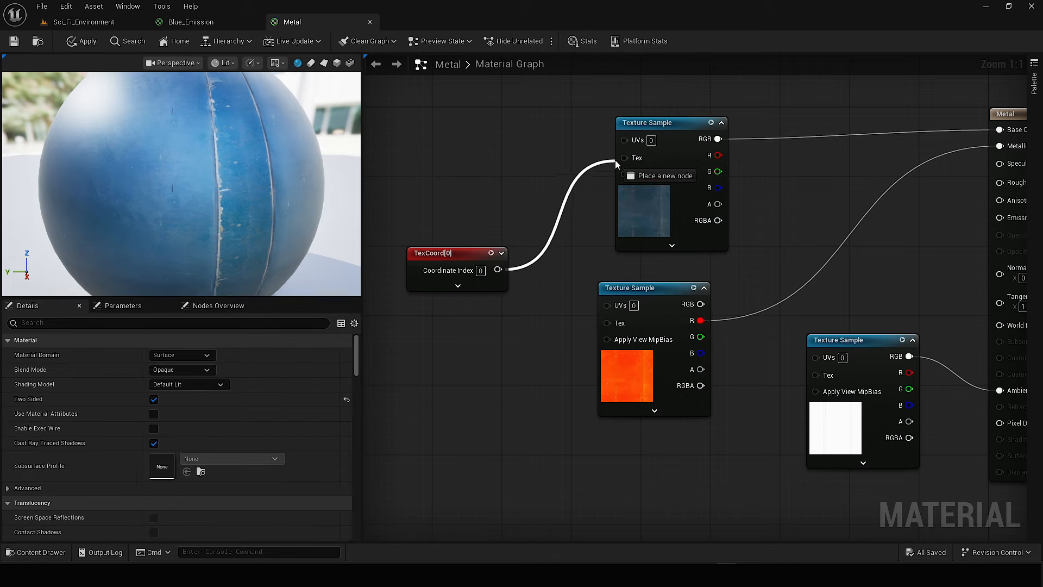
Connect the TexCoord node to the UVs of all three texture samples and set its UTiling and VTiling to 4.
left_click_drag(615, 160, 630, 141)
left_click_drag(571, 291, 606, 304)
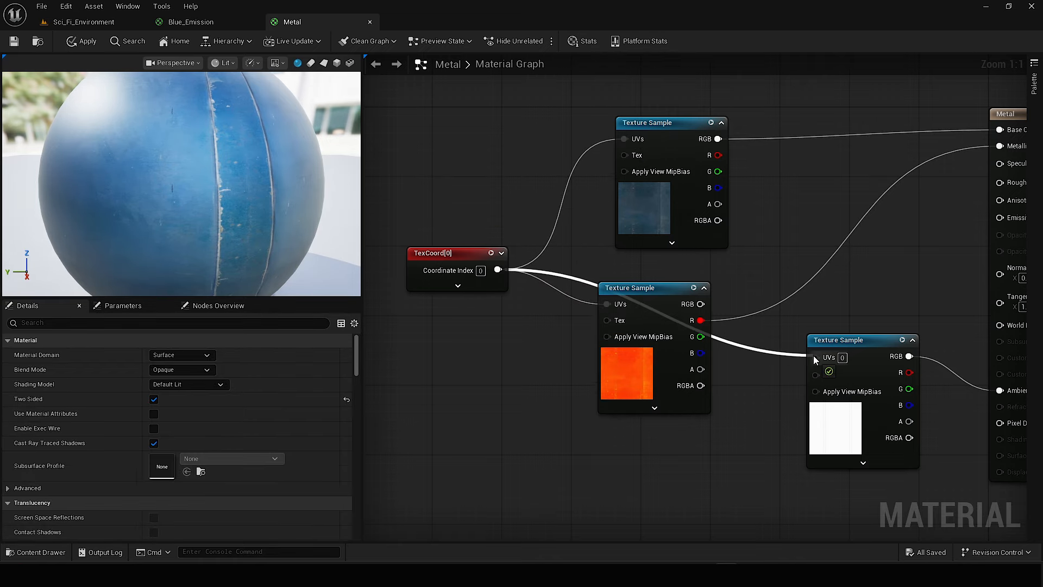
left_click(413, 268)
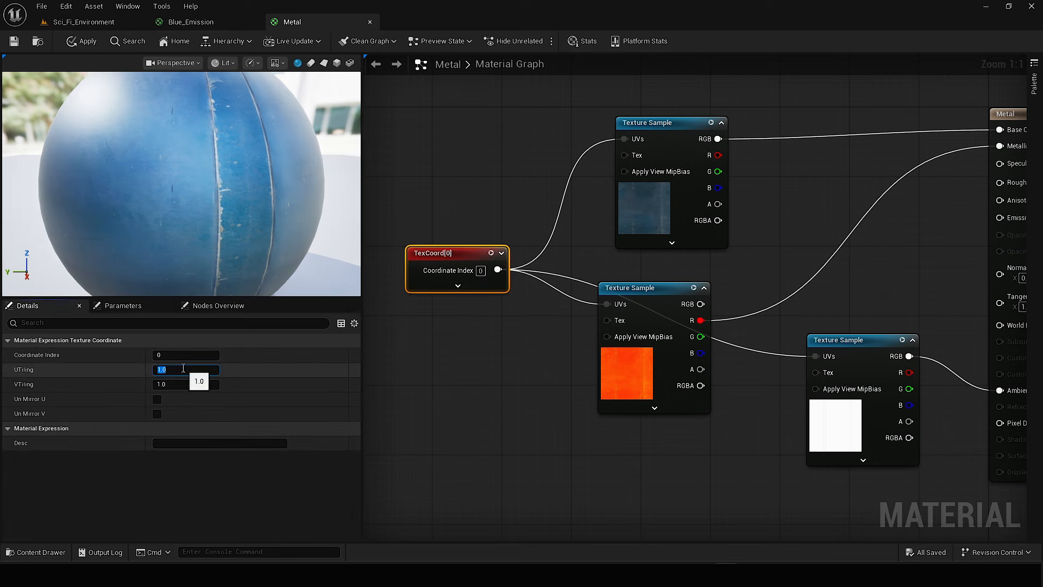
left_click(175, 387)
type("4")
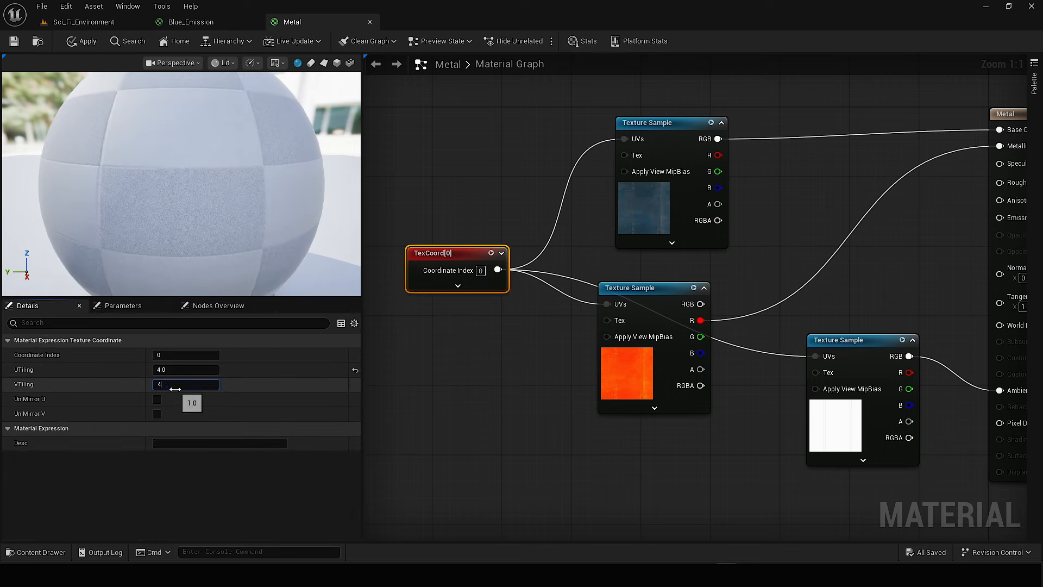
left_click(428, 368)
left_click(455, 249)
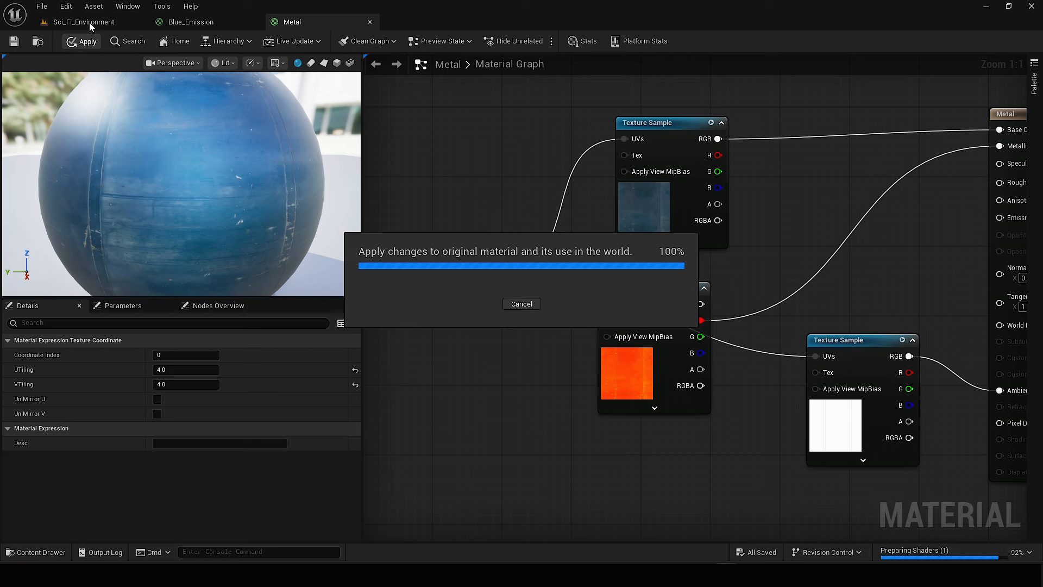
Enable Un Mirror U and Un Mirror V on the TexCoord node and apply the Metal material.
left_click(90, 23)
right_click_drag(423, 309, 402, 309)
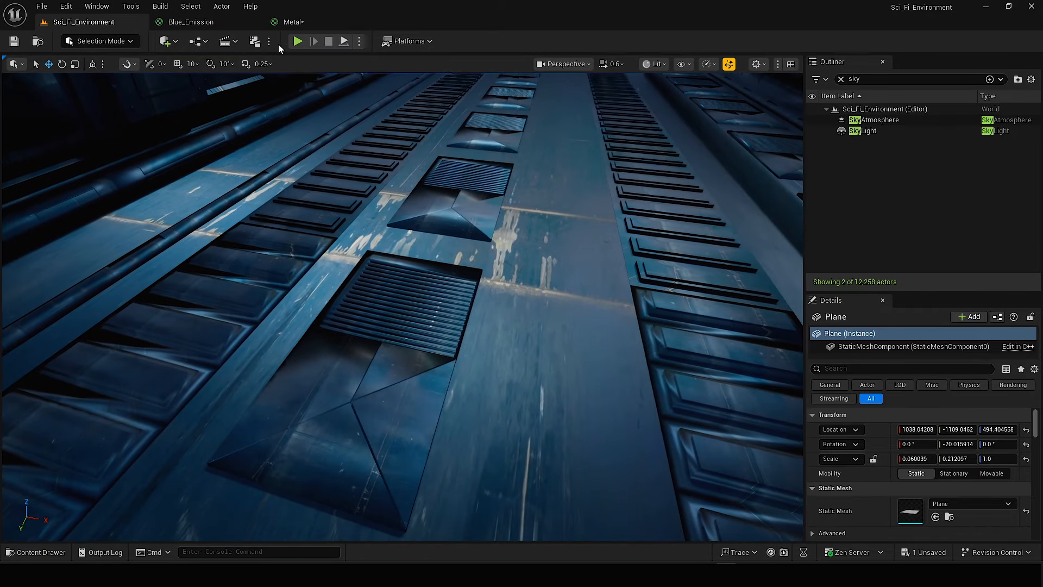
left_click(293, 22)
left_click(157, 414)
left_click(157, 399)
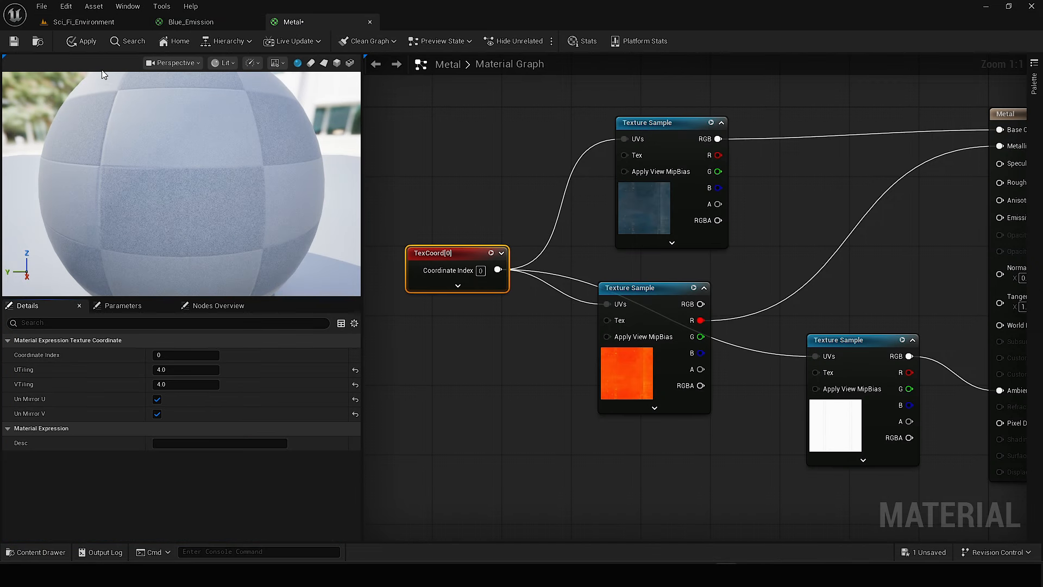
left_click(84, 43)
left_click(86, 22)
Save all changes and duplicate the blue emissive plane along the Y axis into the next upper-wall housing.
right_click_drag(393, 305, 486, 217)
key("ctrl+shift+s")
scroll(489, 272, "up", 1)
scroll(505, 228, "down", 2)
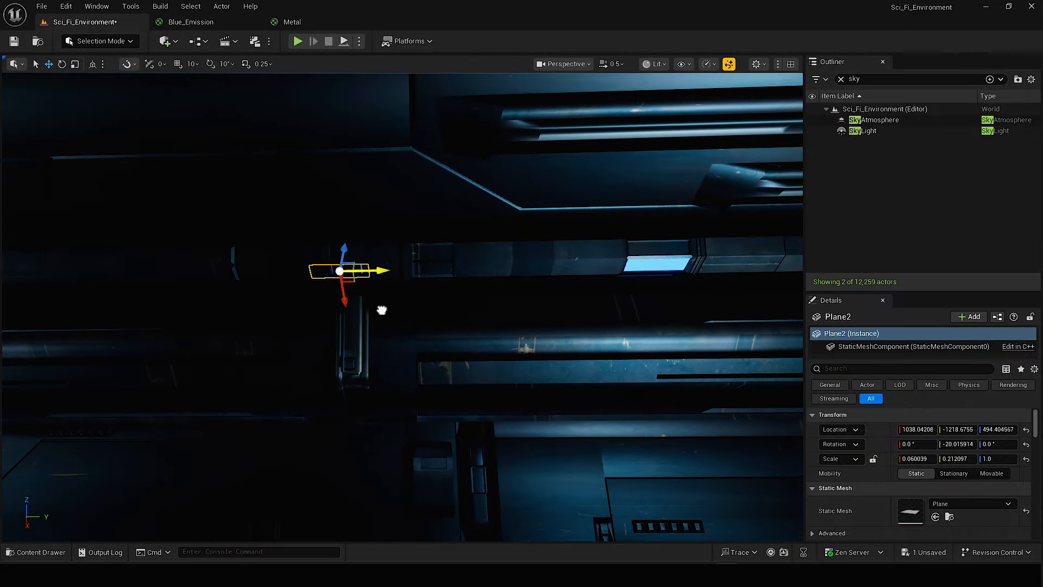
left_click_drag(382, 310, 217, 312)
right_click_drag(217, 312, 174, 288)
scroll(174, 288, "down", 1)
right_click_drag(552, 270, 516, 266)
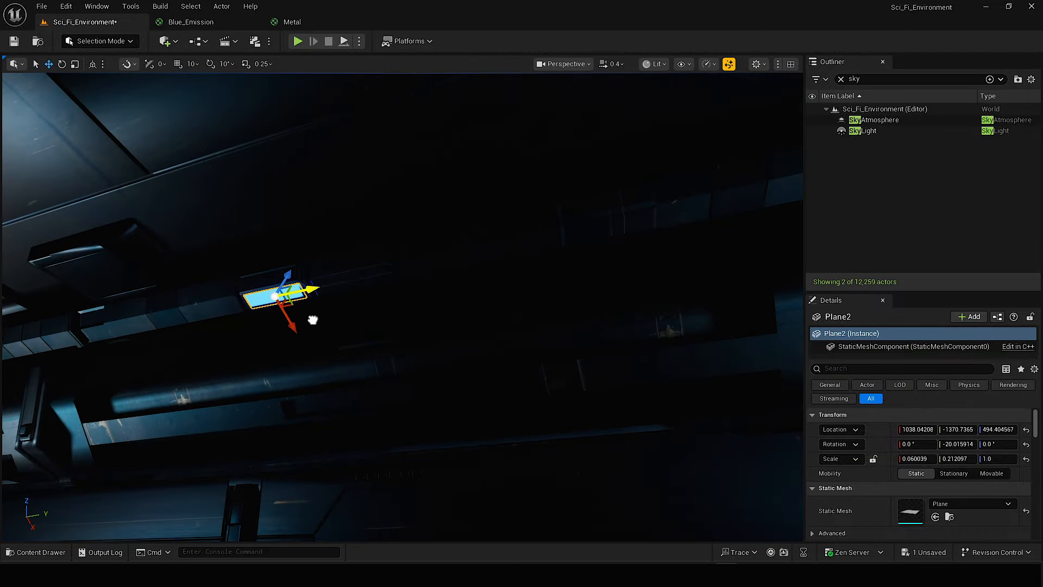
left_click_drag(313, 320, 310, 321)
right_click_drag(311, 320, 381, 304)
Repeat the blue emissive planes in the upper housings along the full length of the corridor wall.
left_click(768, 317, "shift")
left_click_drag(589, 271, 535, 294, "alt")
right_click_drag(535, 294, 478, 304)
left_click_drag(380, 317, 286, 319)
scroll(347, 369, "down", 2)
right_click_drag(348, 370, 402, 348)
scroll(348, 370, "up", 1)
left_click(571, 352, "shift")
left_click_drag(589, 355, 761, 338, "alt")
right_click_drag(761, 338, 706, 326)
left_click_drag(587, 319, 621, 319)
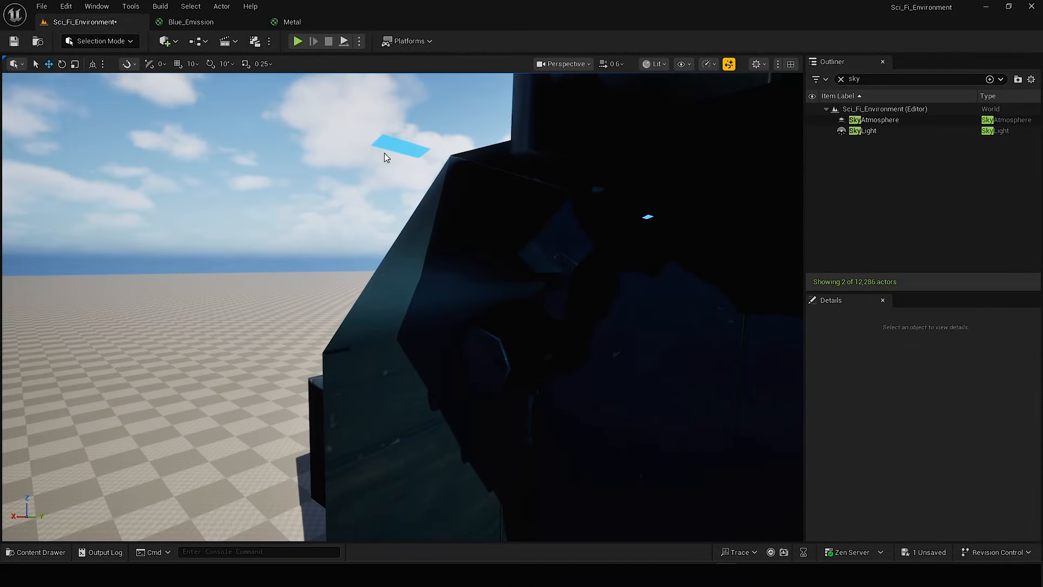
Delete the two surplus blue planes at the far end, outside the corridor.
left_click(395, 145)
key("Delete")
left_click(648, 218)
right_click_drag(647, 217, 619, 206)
key("s")
key("Delete")
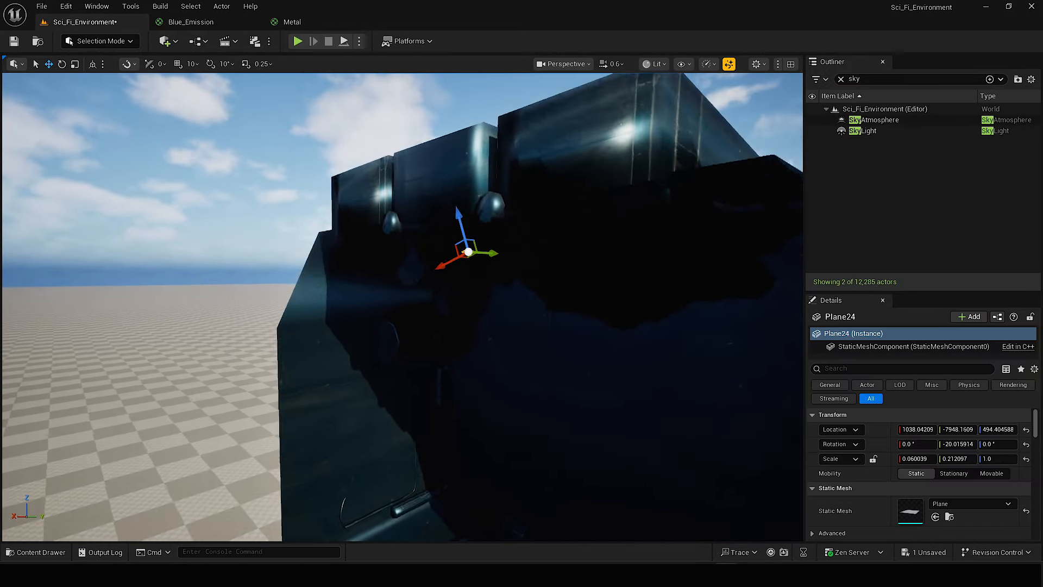
key("Delete")
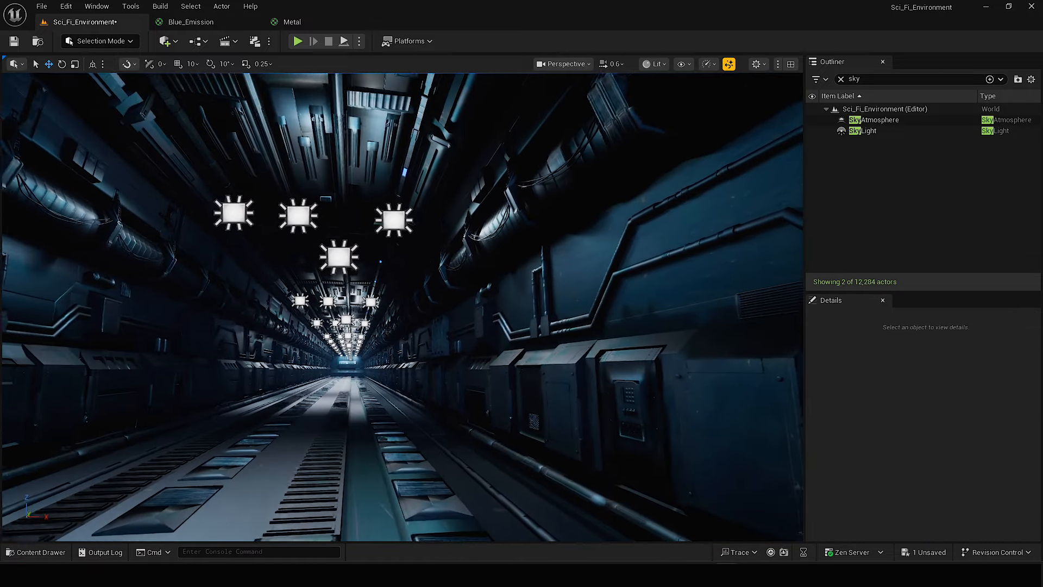
Select all the blue emissive planes in the row along the upper corridor wall.
right_click_drag(402, 307, 388, 353)
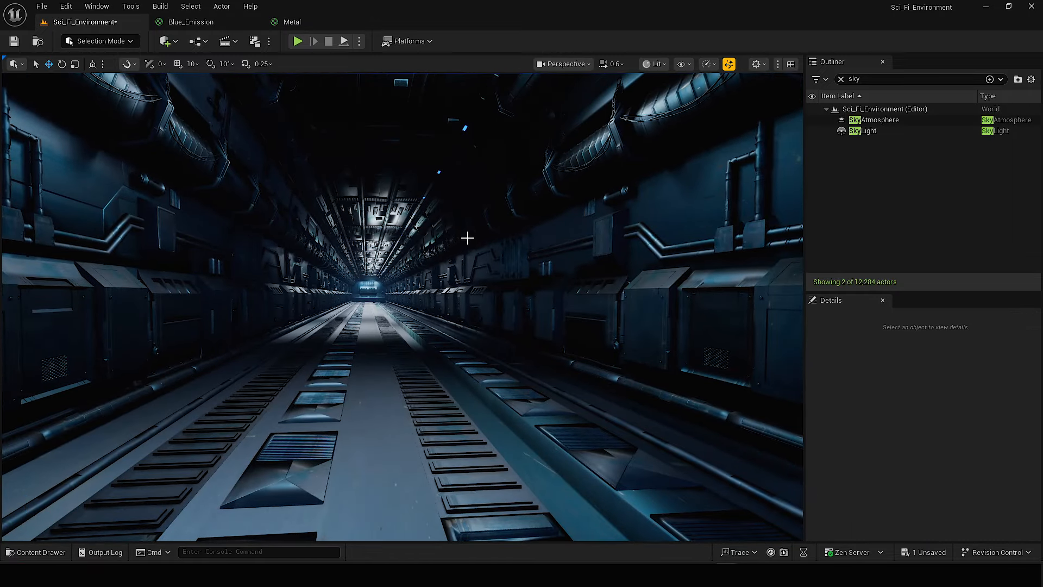
right_click_drag(467, 237, 576, 247)
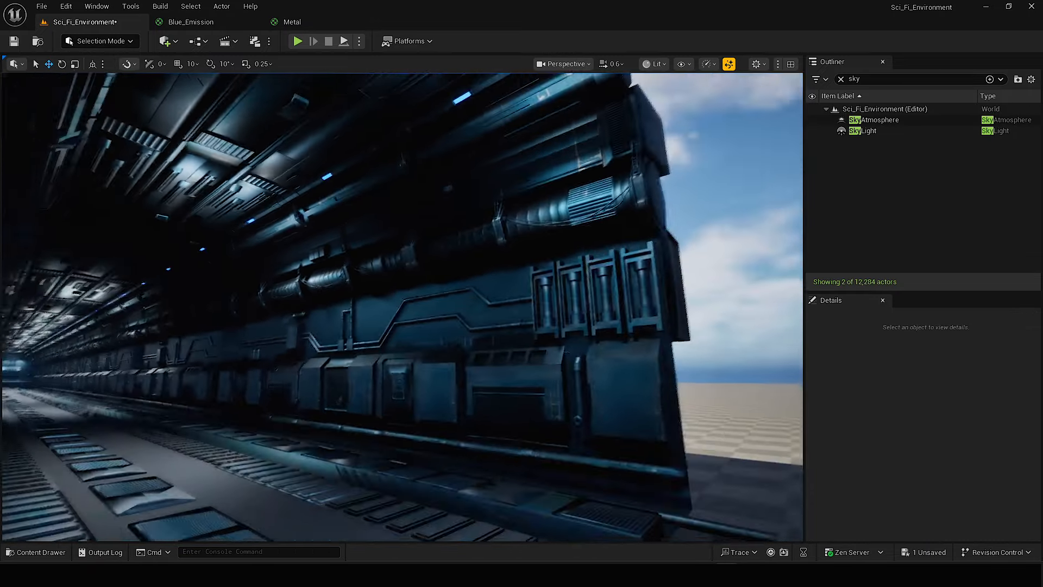
right_click_drag(535, 133, 522, 158)
left_click(509, 119)
scroll(412, 178, "down", 2)
left_click(480, 201, "shift")
right_click_drag(480, 200, 504, 214)
left_click(491, 145, "shift")
right_click_drag(491, 145, 497, 170)
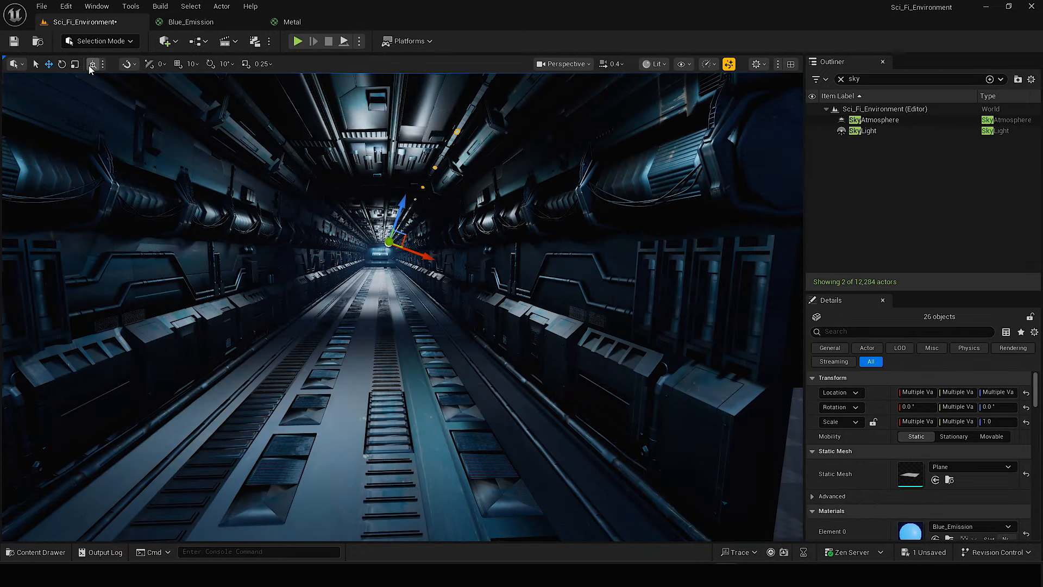
Duplicate the selected blue planes in world space, mirror the copies on the X axis and fit them into the opposite wall's housings.
right_click_drag(448, 272, 461, 261)
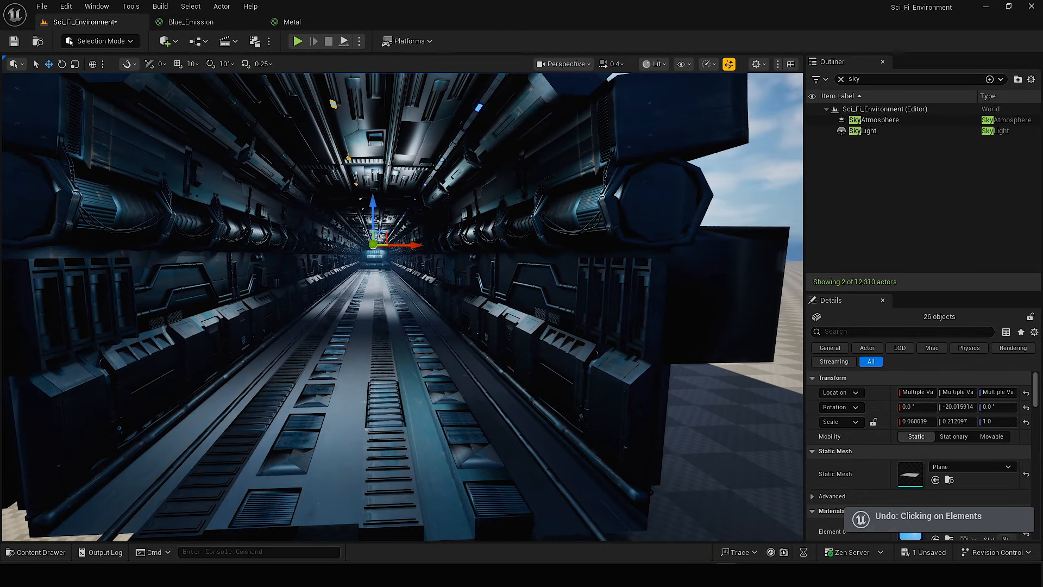
right_click(334, 103)
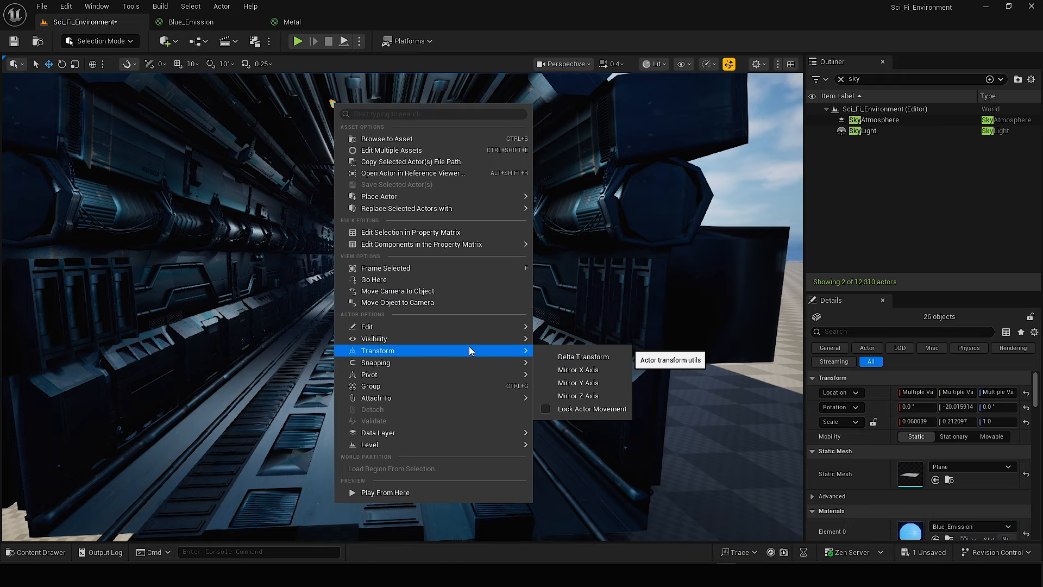
left_click(576, 373)
right_click_drag(490, 258, 512, 352)
scroll(512, 352, "down", 1)
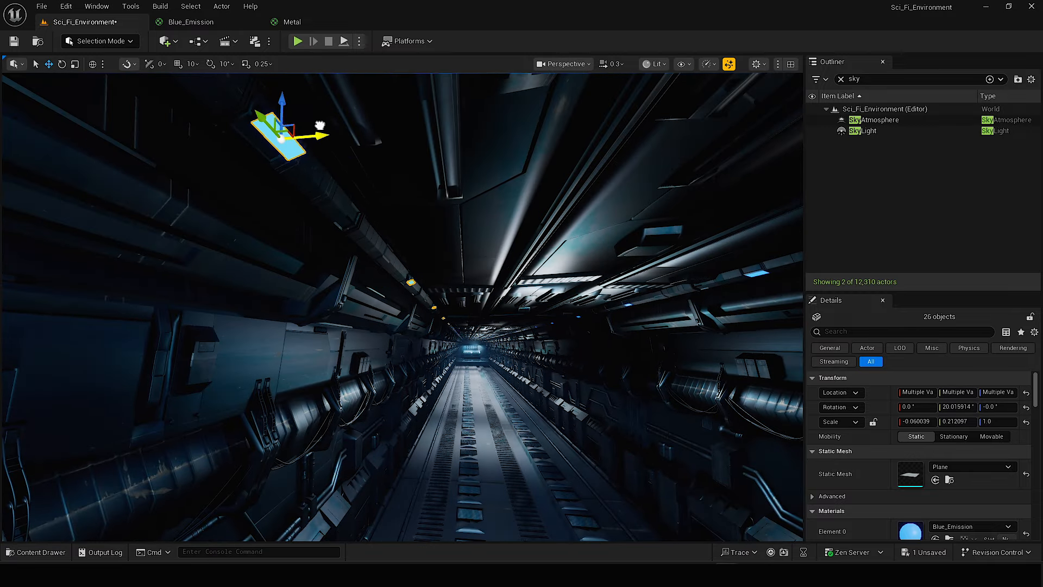
right_click_drag(320, 126, 444, 226)
key("g")
key("w")
mouse_move(386, 274)
right_mouse_down()
mouse_move(382, 262)
mouse_move(387, 272)
right_mouse_up()
scroll(385, 265, "up", 3)
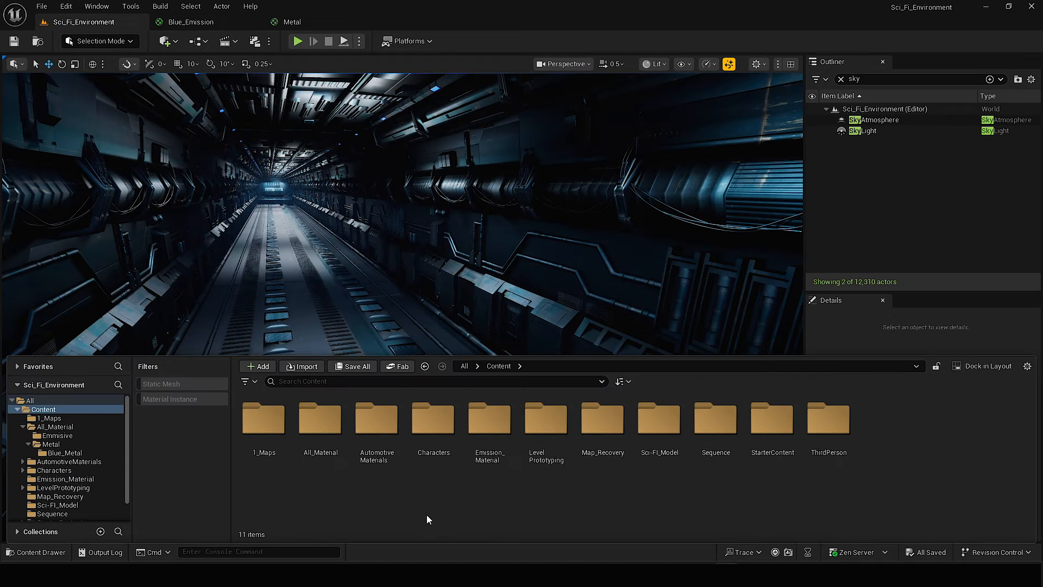
Duplicate the Blue_Emission material in the Emission_Material folder and name the copy Yellow_Emission1.
double_click(487, 429)
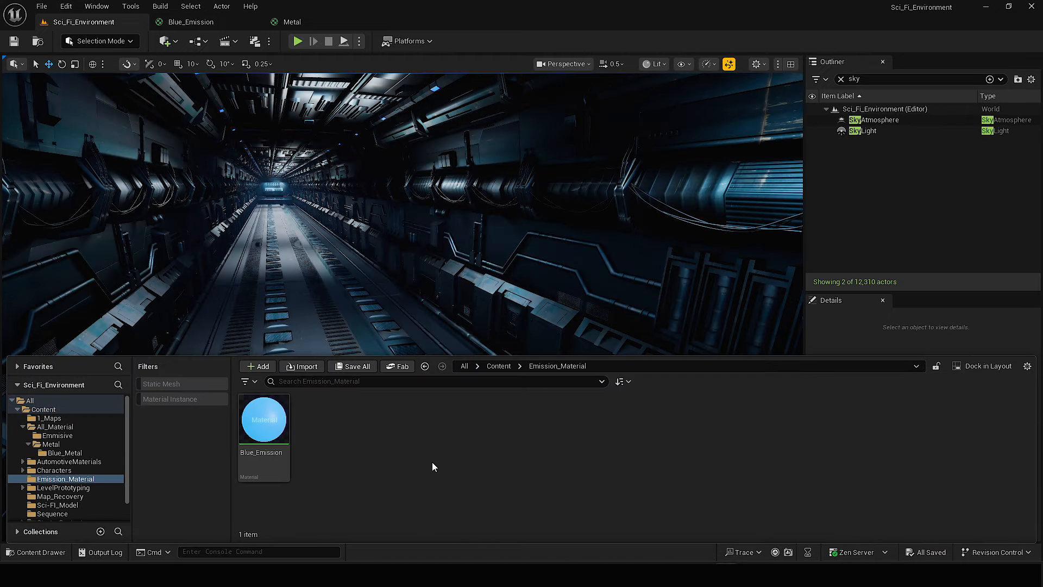
right_click(301, 438)
left_click(308, 436)
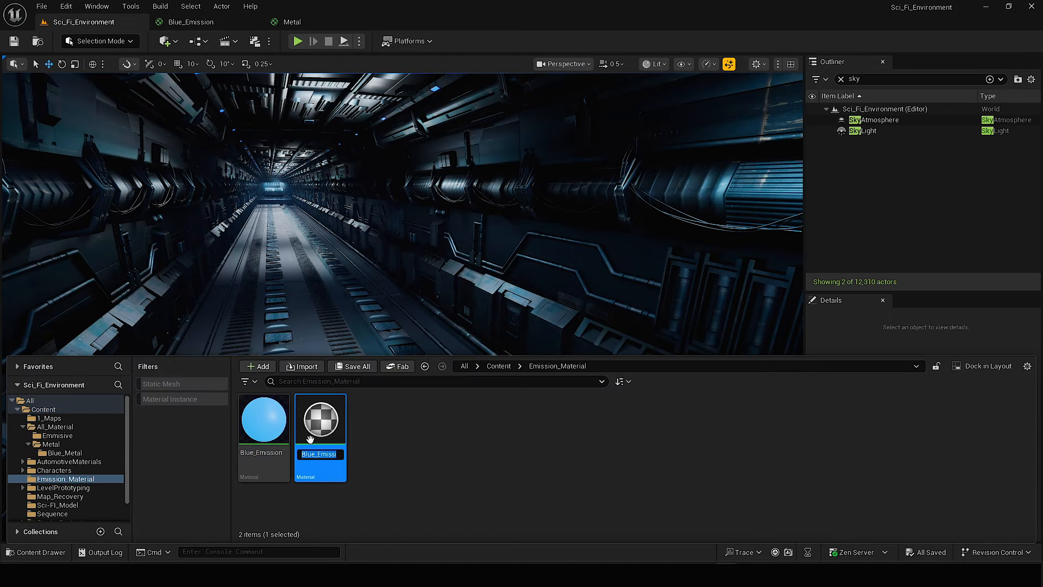
type("Yellow")
key("Return")
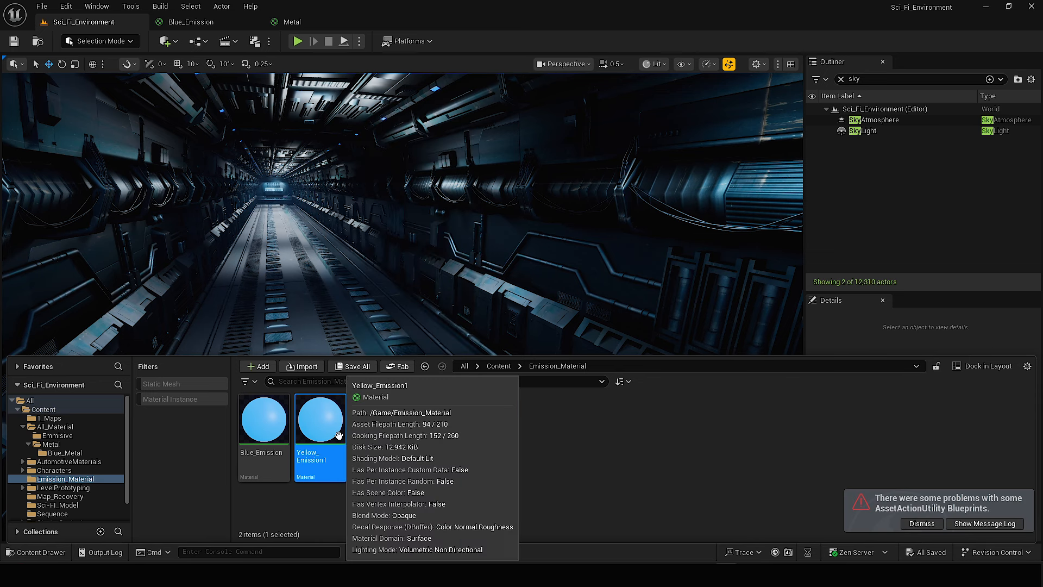
Open Yellow_Emission1 and set its base colour constant to yellow, about R 0.771, G 0.584, B 0.016.
double_click(333, 417)
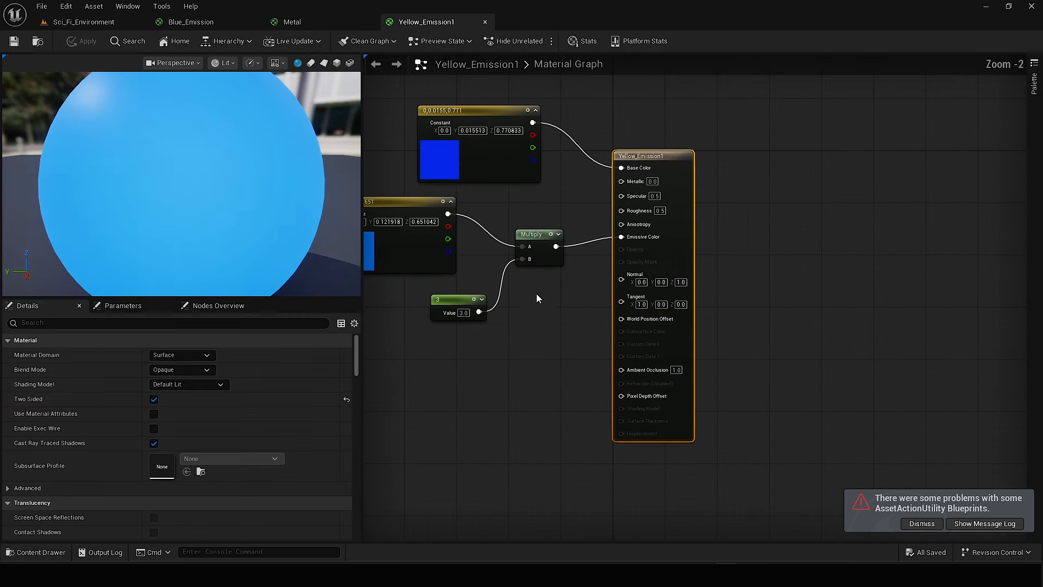
left_click(495, 176)
double_click(495, 176)
left_click_drag(526, 305, 597, 296)
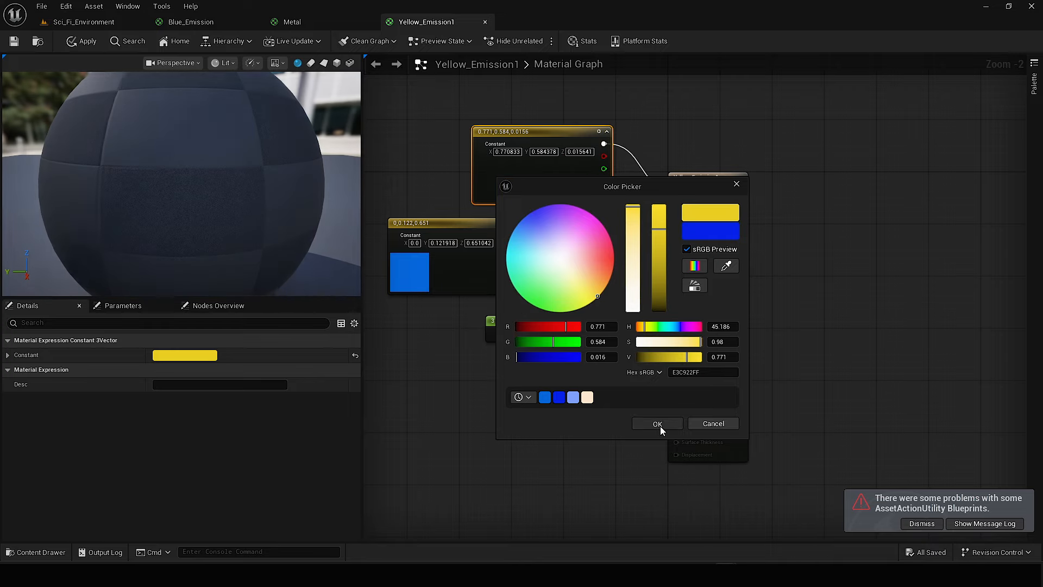
left_click(658, 425)
Set the emissive colour constant to yellow, about 0.651, 0.544, 0, and apply the material.
double_click(411, 255)
left_click_drag(489, 356, 511, 376)
left_click(572, 494)
left_click(84, 41)
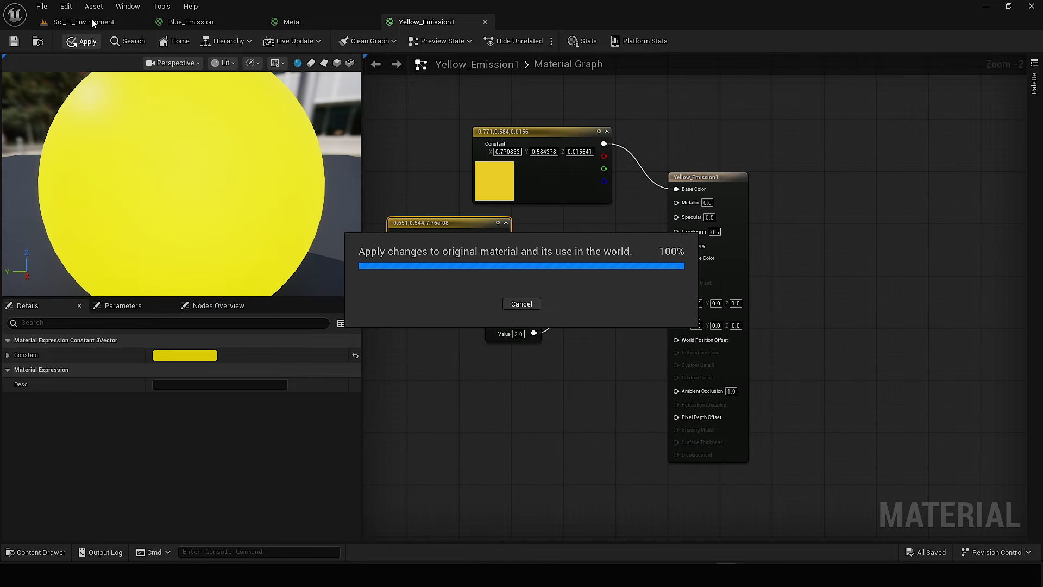
Add a plane to the Sci_Fi_Environment level, give it Yellow_Emission1 and move it up to the upper wall beside the blue light.
left_click(84, 22)
left_click(165, 41)
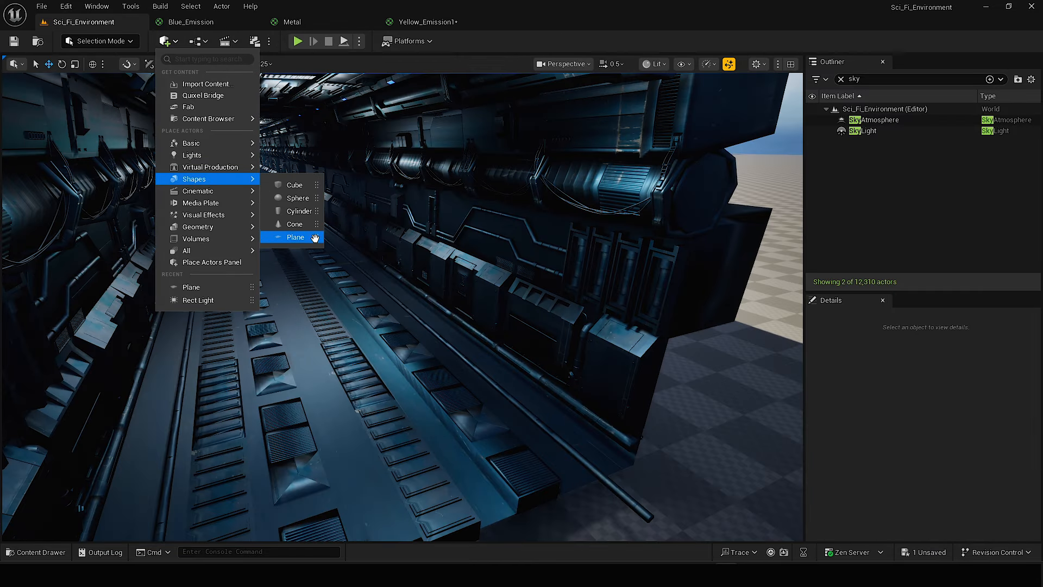
left_click_drag(315, 238, 415, 263)
right_click_drag(414, 263, 462, 288)
key("w")
left_click_drag(359, 245, 359, 179)
right_click_drag(359, 180, 413, 125)
left_click_drag(468, 304, 529, 288)
right_click_drag(529, 288, 576, 233)
left_click_drag(261, 250, 238, 242)
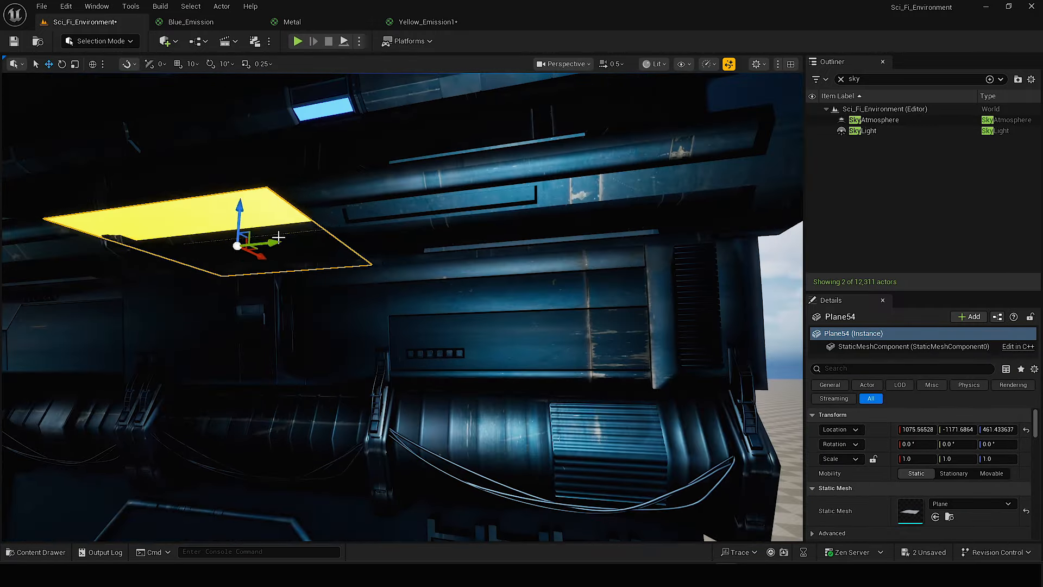
Narrow the yellow plane to an X scale of about 0.11 and tilt it about -35° on the Y axis.
right_click_drag(326, 255, 282, 253)
key("r")
left_click_drag(356, 262, 320, 251)
key("e")
left_click_drag(253, 260, 272, 291)
right_click_drag(272, 291, 218, 228)
scroll(326, 272, "down", 1)
key("r")
left_click_drag(355, 325, 333, 305)
key("w")
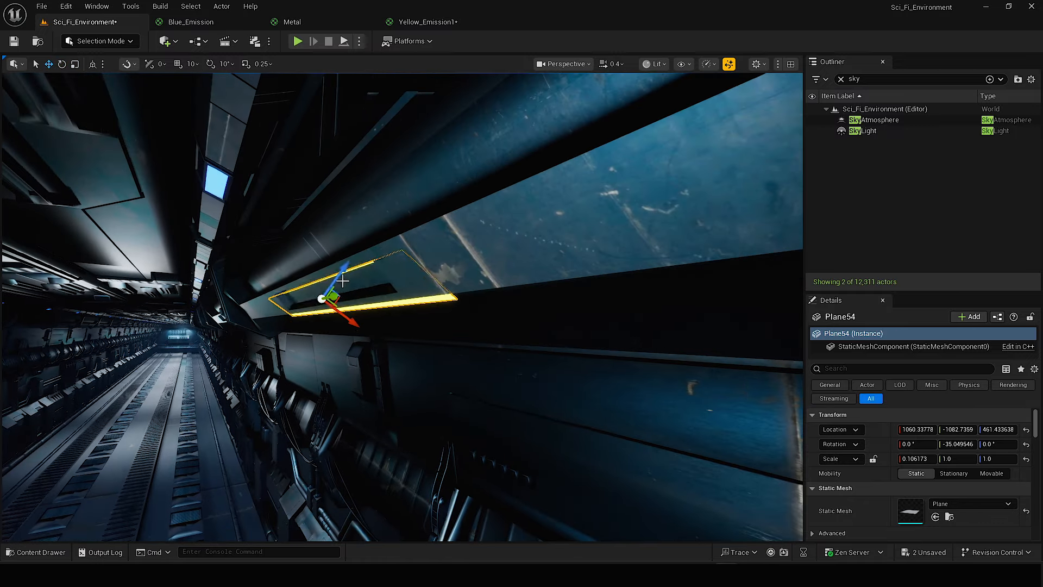
Seat the yellow plane in the wall recess at about -43.5° Y rotation and 0.08 X scale, and save the level.
right_click_drag(346, 337, 674, 315)
left_click(765, 289)
right_click_drag(479, 307, 304, 309)
key("ctrl+s")
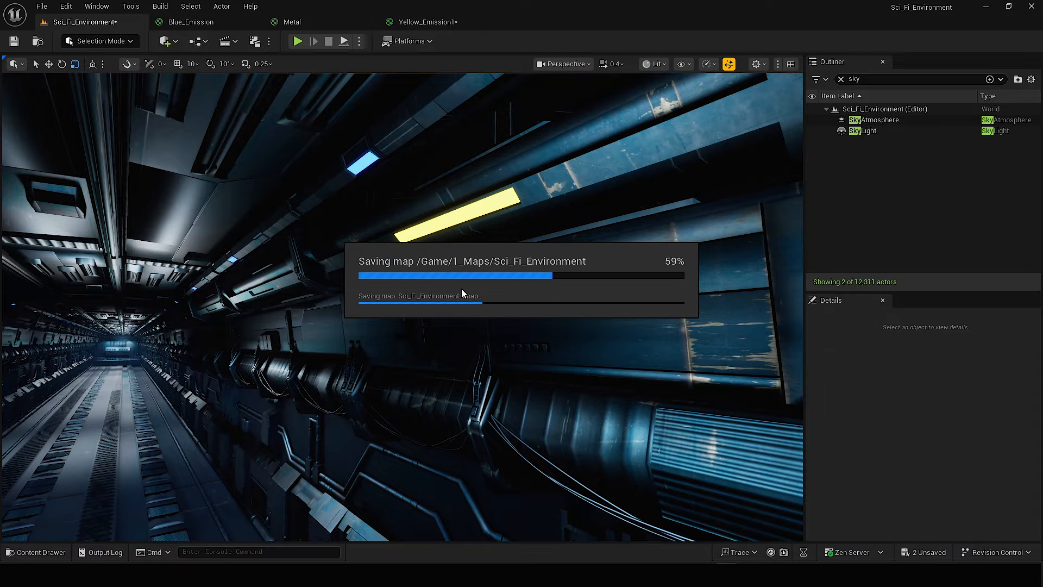
Duplicate the yellow plane into the neighbouring recesses and repeat the group along the whole corridor wall.
right_click_drag(461, 289, 418, 309)
key("s")
scroll(461, 288, "up", 1)
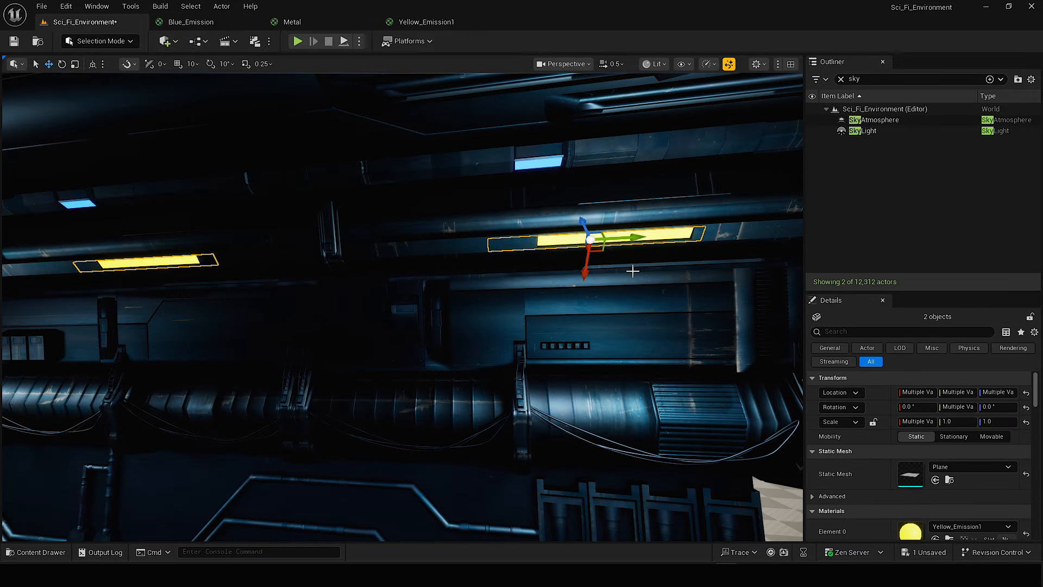
right_click_drag(629, 270, 243, 337)
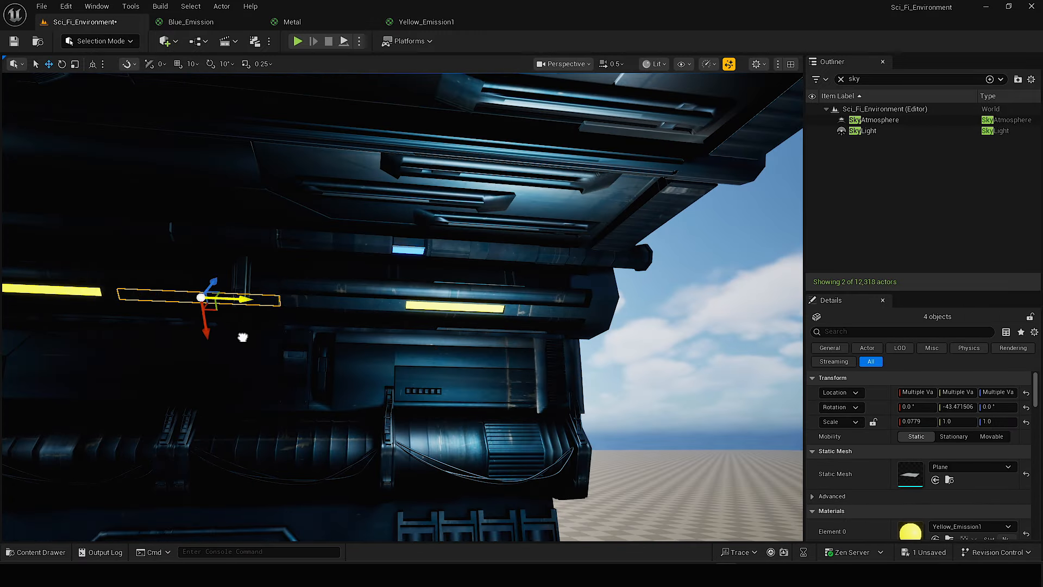
right_click_drag(651, 273, 549, 277)
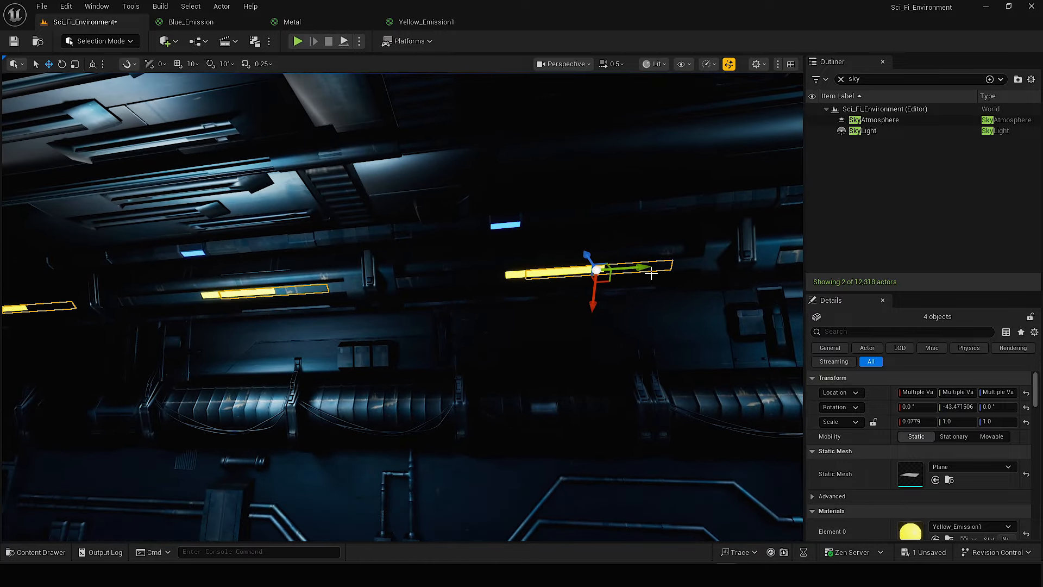
right_click_drag(298, 315, 272, 272)
left_click_drag(394, 196, 119, 241, "alt")
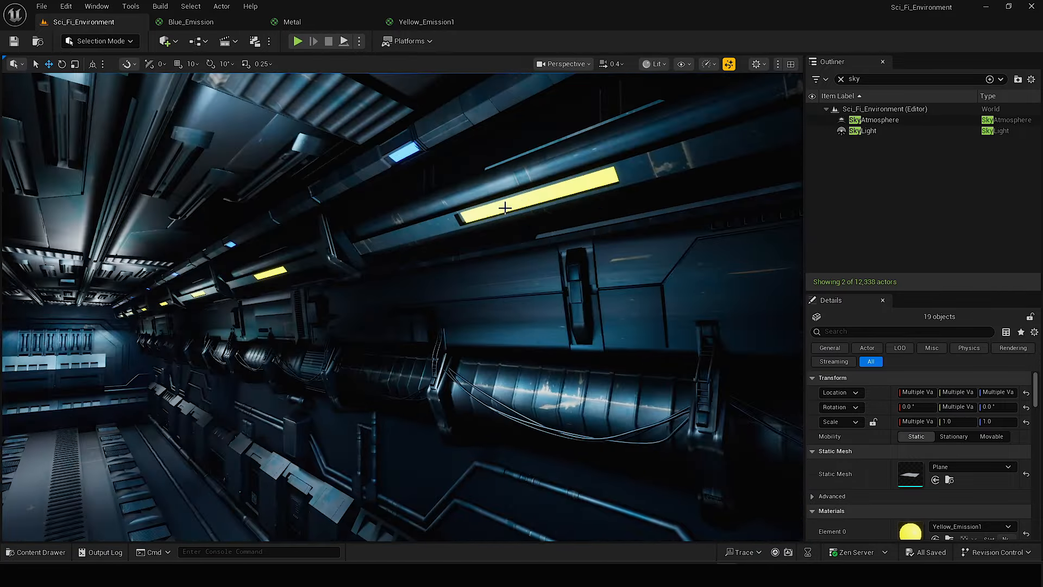
Duplicate the yellow emissive planes onto the opposite corridor wall and mirror the copies along the X axis.
right_click_drag(467, 217, 544, 163)
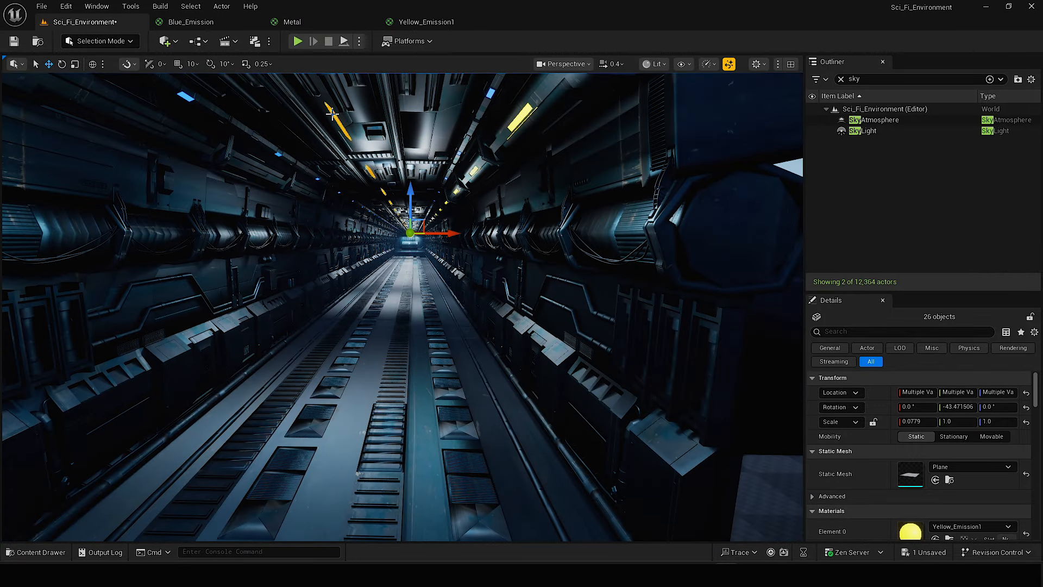
right_click(332, 113)
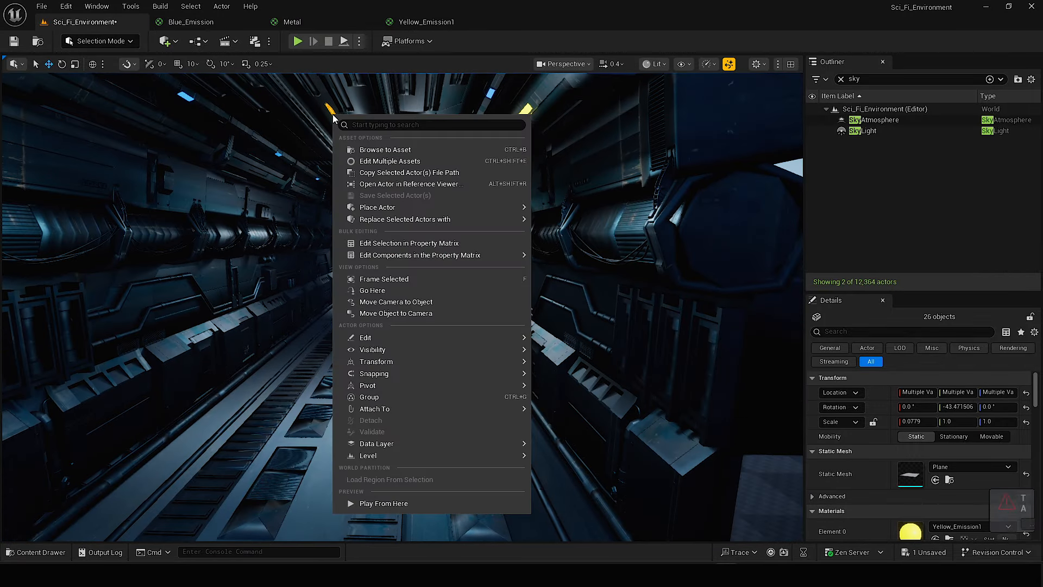
mouse_move(409, 363)
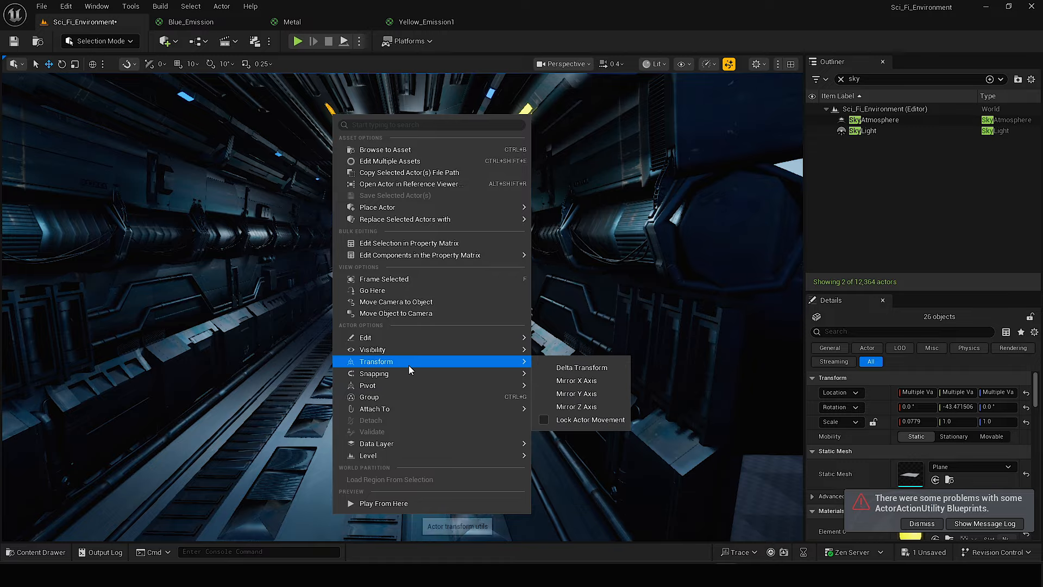
left_click(577, 381)
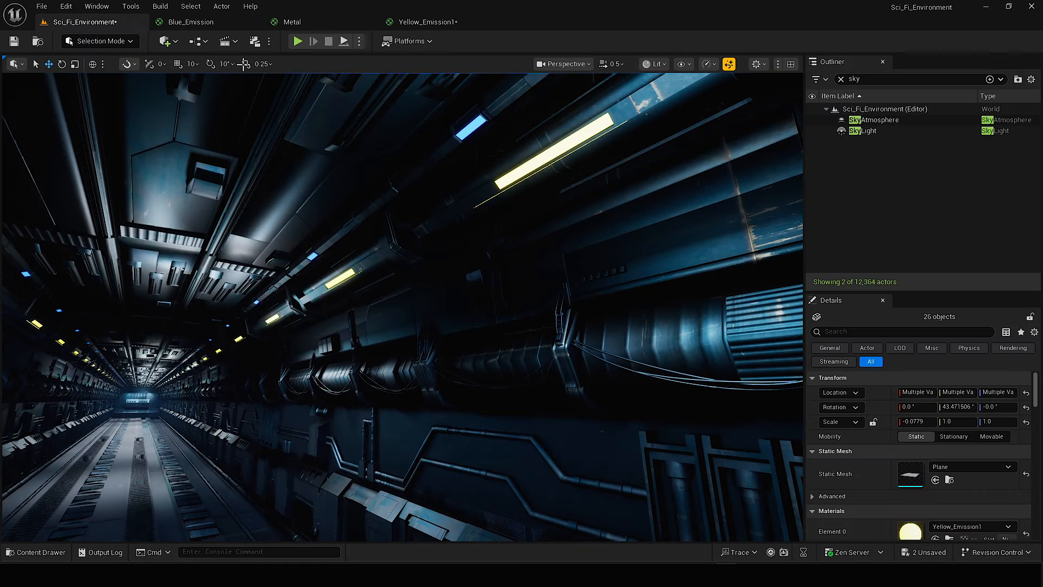
Disconnect the colour constant from Base Color in Blue_Emission, apply the material, and save the level and materials.
left_click(217, 23)
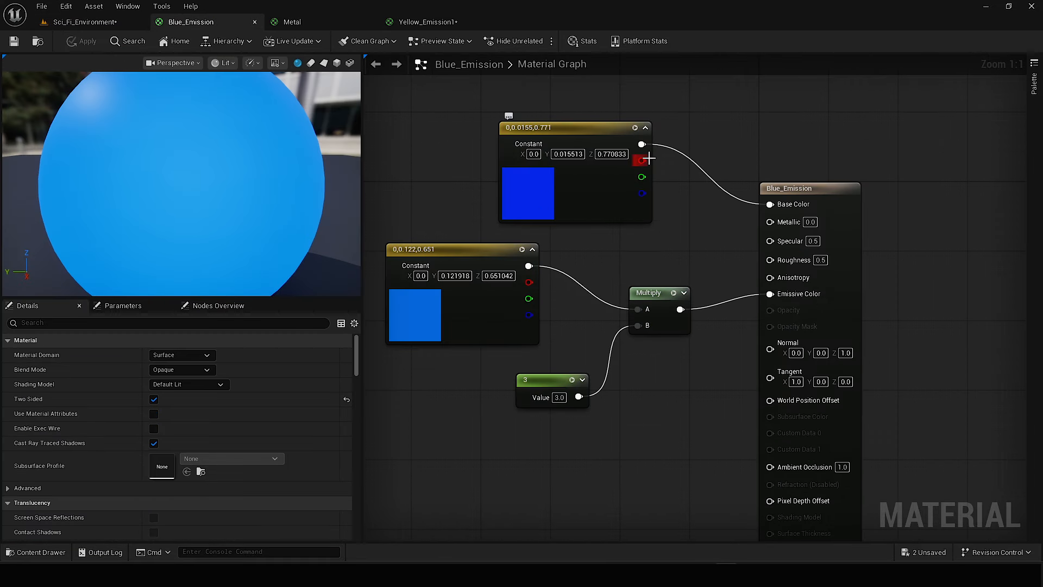
left_click(776, 206, "alt")
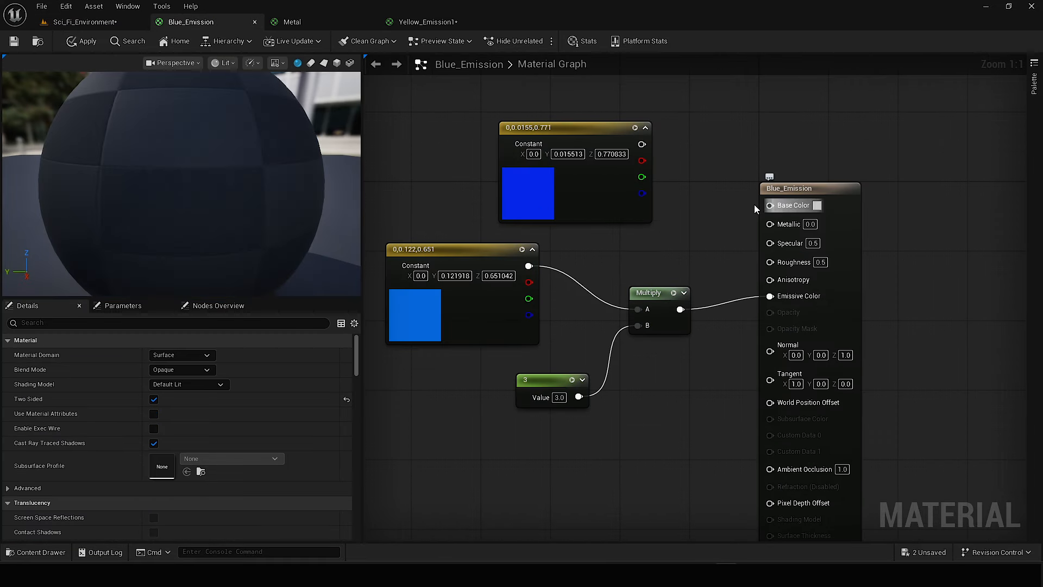
left_click(81, 43)
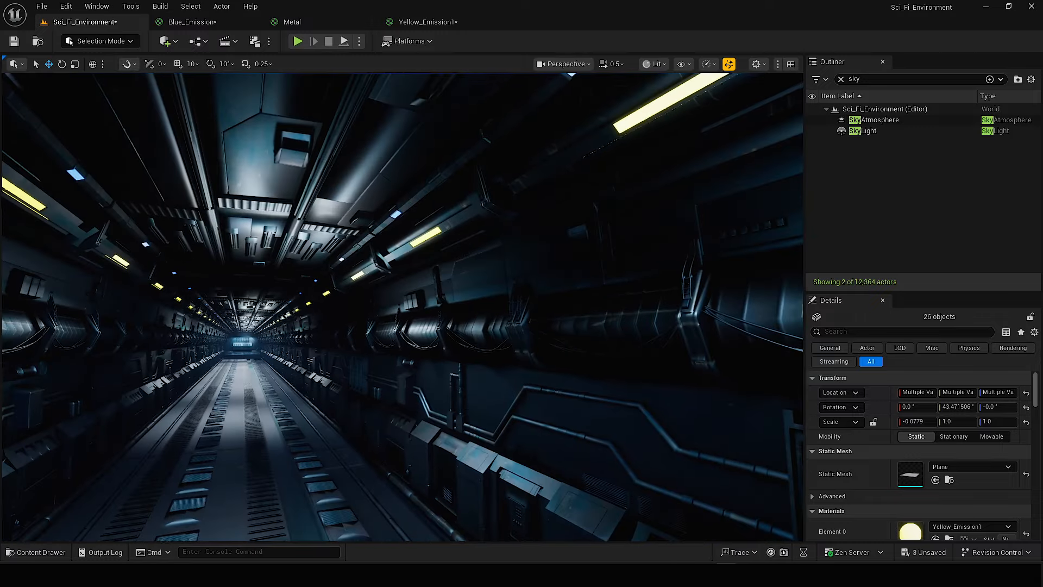
key("ctrl+s")
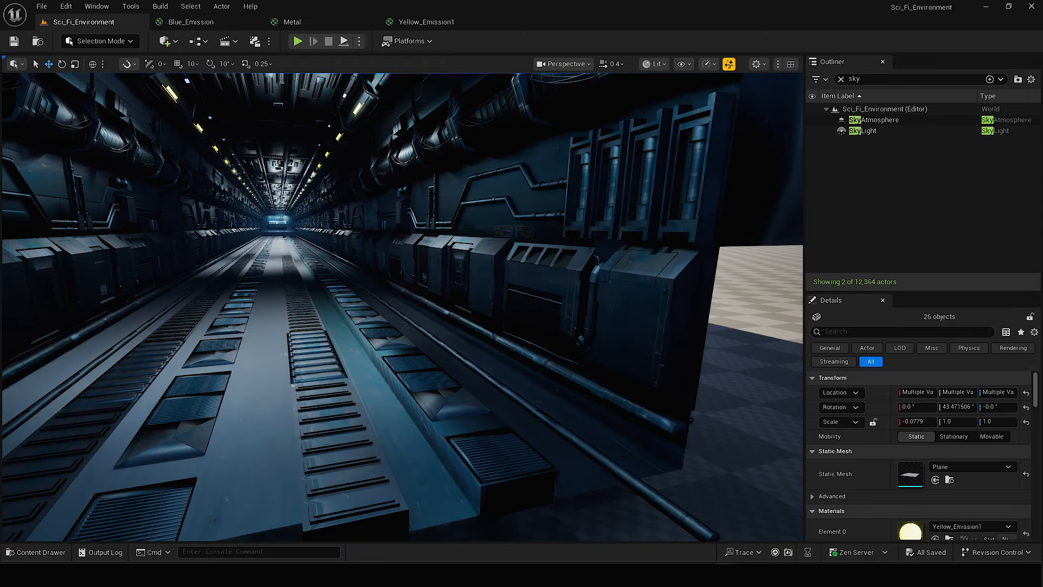
Add a plane above the floor pipe at the corridor entrance and scale it to about 0.055 by 0.31.
right_click_drag(497, 269, 529, 228)
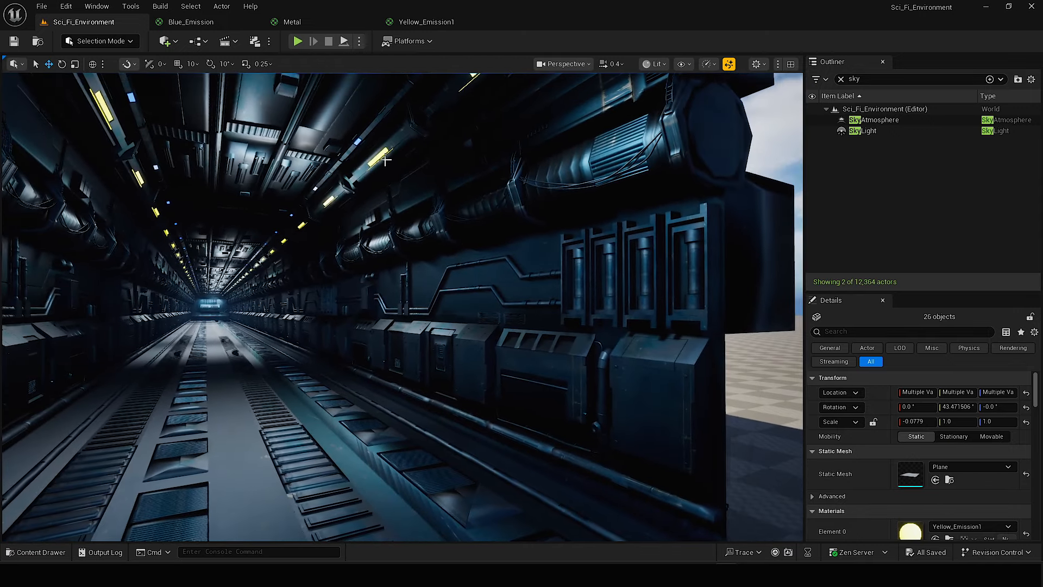
right_click_drag(385, 160, 501, 410)
right_click_drag(408, 344, 487, 399)
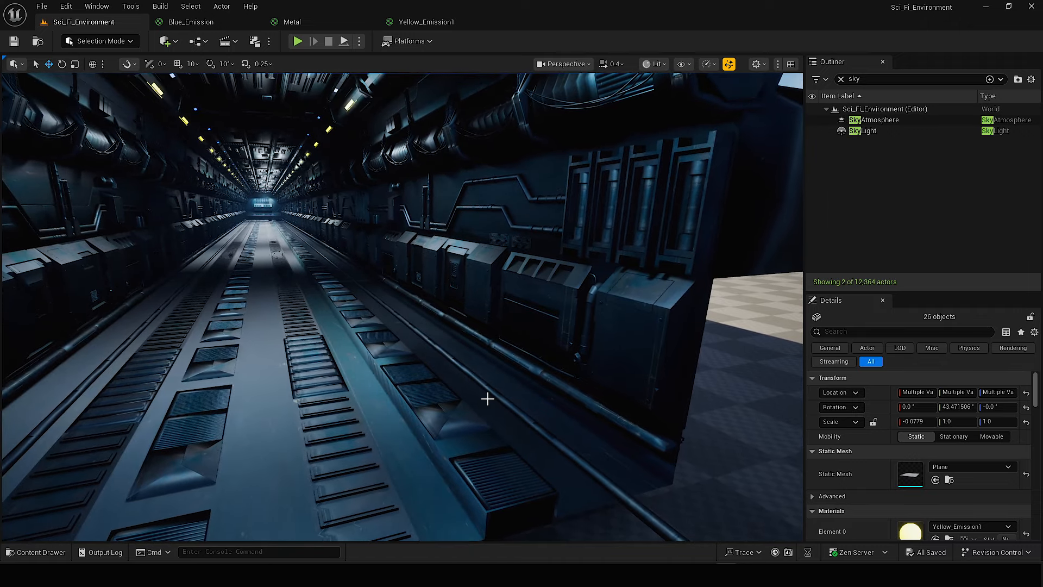
left_click(168, 46)
mouse_move(203, 184)
left_click_drag(294, 238, 557, 417)
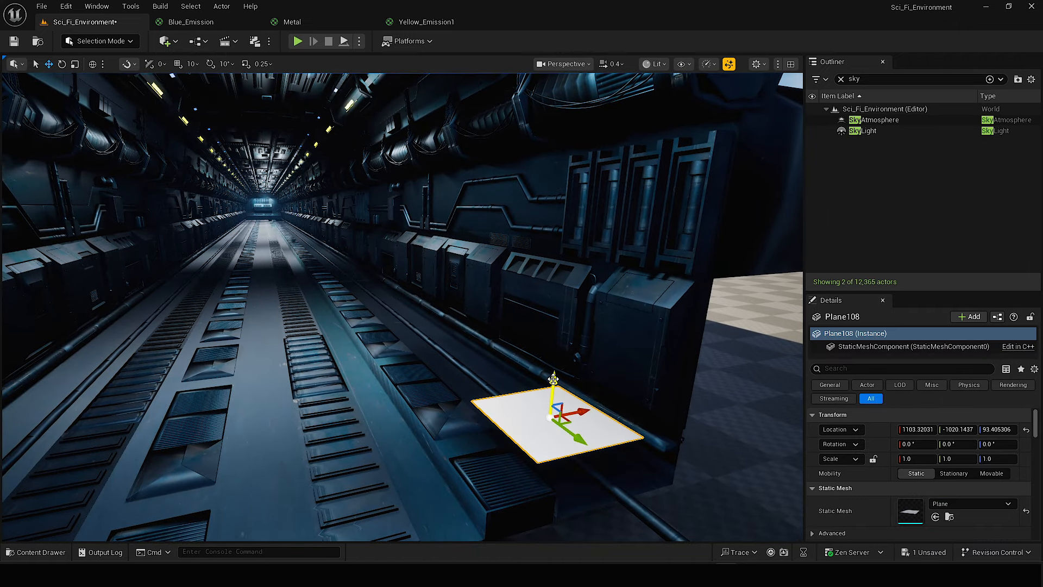
right_click_drag(555, 381, 609, 443)
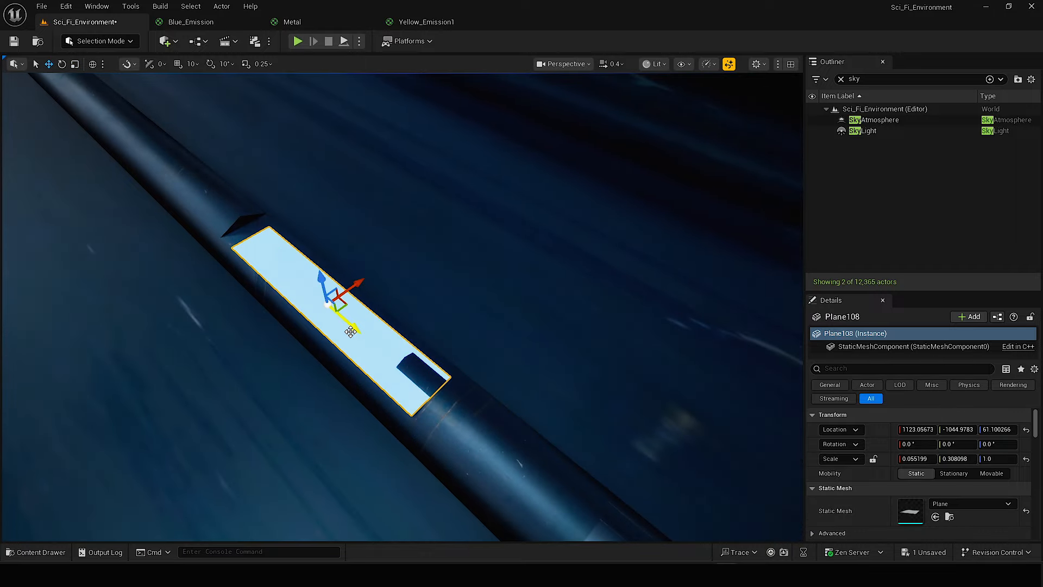
Seat the Blue_Emission plane in the floor pipe recess and repeat it in the recesses along the pipe.
left_click_drag(338, 264, 345, 261)
right_click_drag(344, 261, 347, 305)
left_click_drag(380, 356, 244, 283, "alt")
right_click_drag(244, 282, 206, 293)
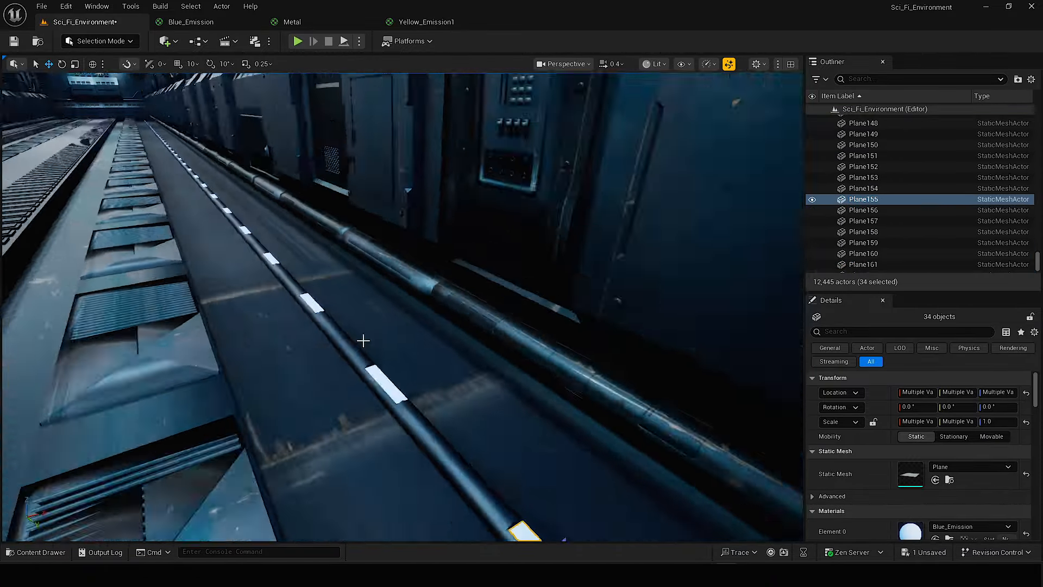
Duplicate all 73 blue floor planes across the corridor and align the copies with the recesses of the opposite floor pipe.
left_click(385, 384, "shift")
left_click(289, 272, "shift")
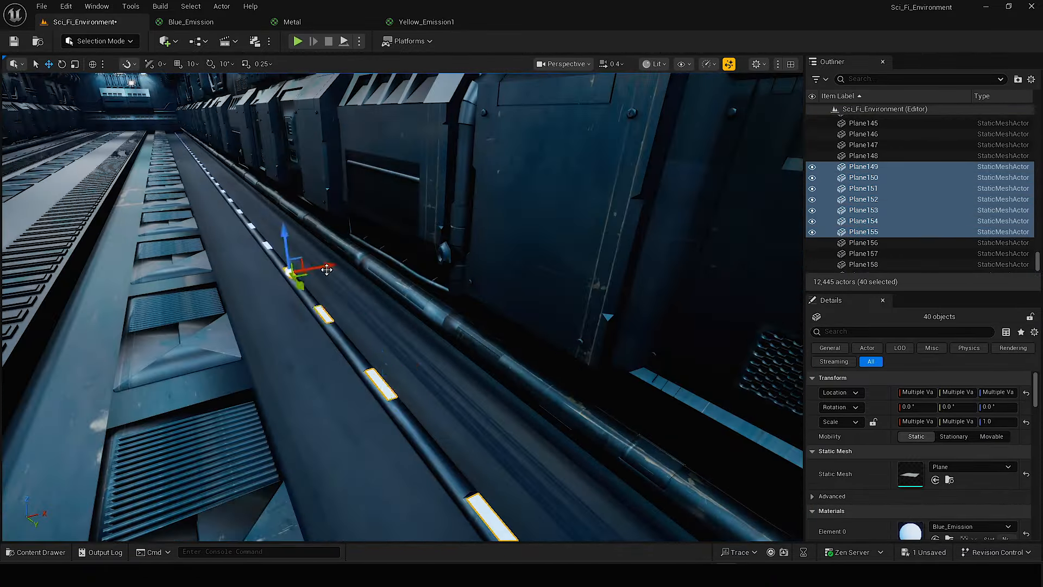
left_click(432, 356, "shift")
left_click(555, 400, "shift")
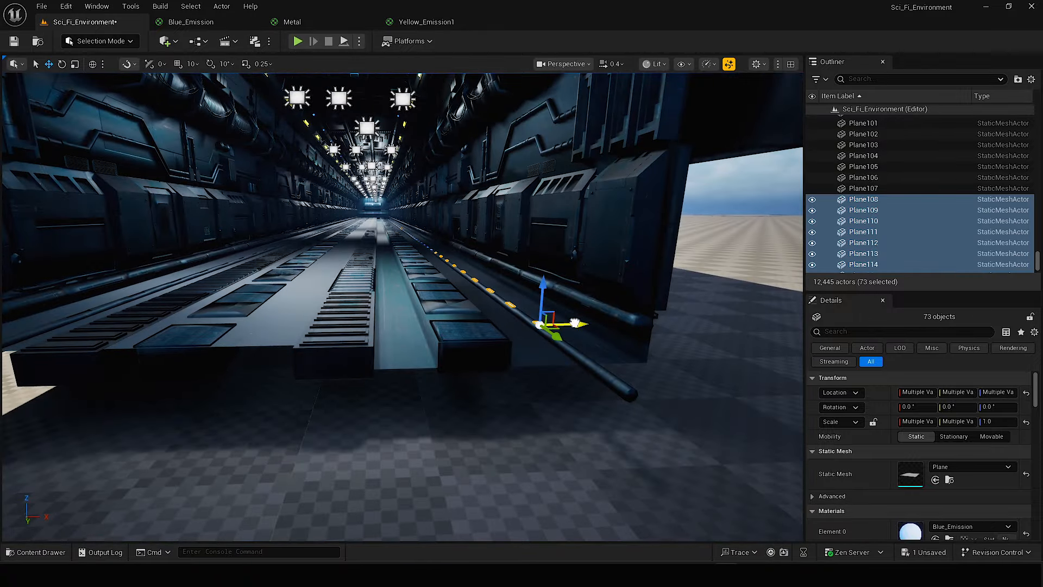
left_click_drag(575, 323, 281, 329, "alt")
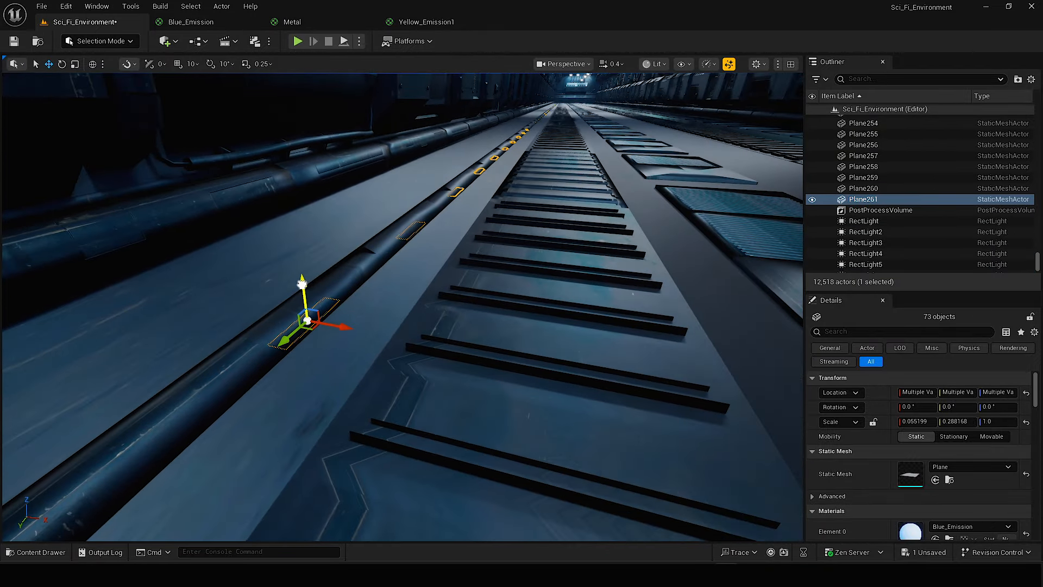
scroll(336, 272, "down", 1)
right_click_drag(301, 243, 331, 283)
left_click_drag(324, 302, 322, 291)
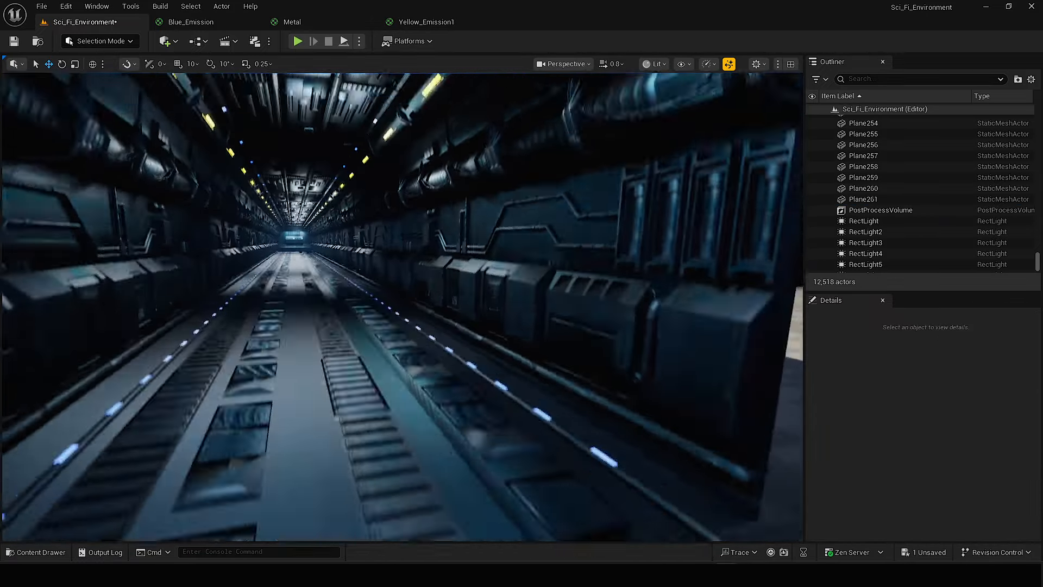
Duplicate an upper yellow plane down to the wall fixture, tilt it to about 82.6° on Y and scale it to about 0.03 by 0.17.
left_click(410, 161)
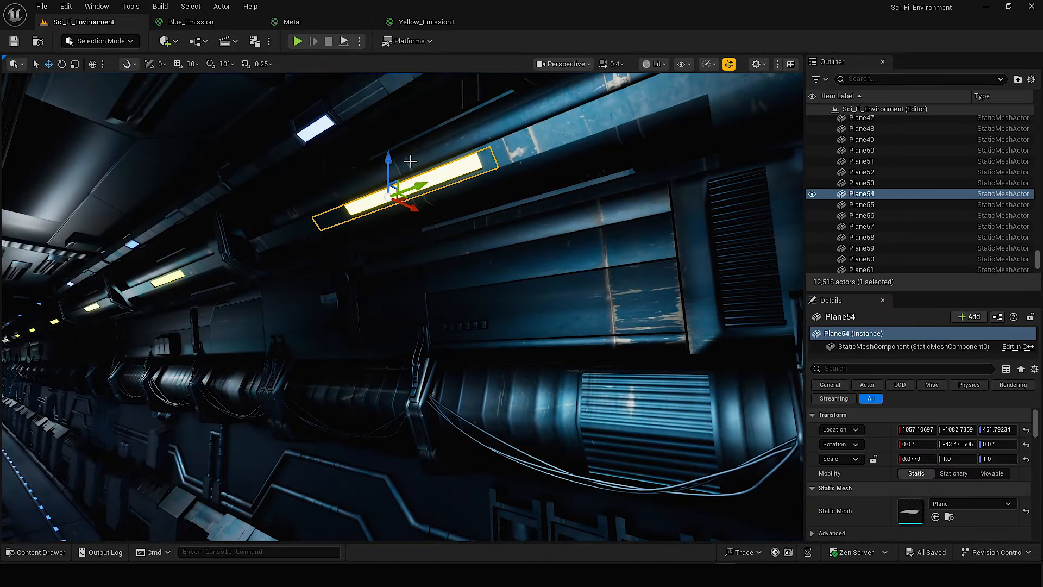
left_click_drag(385, 162, 395, 265, "alt")
right_click_drag(395, 265, 387, 244)
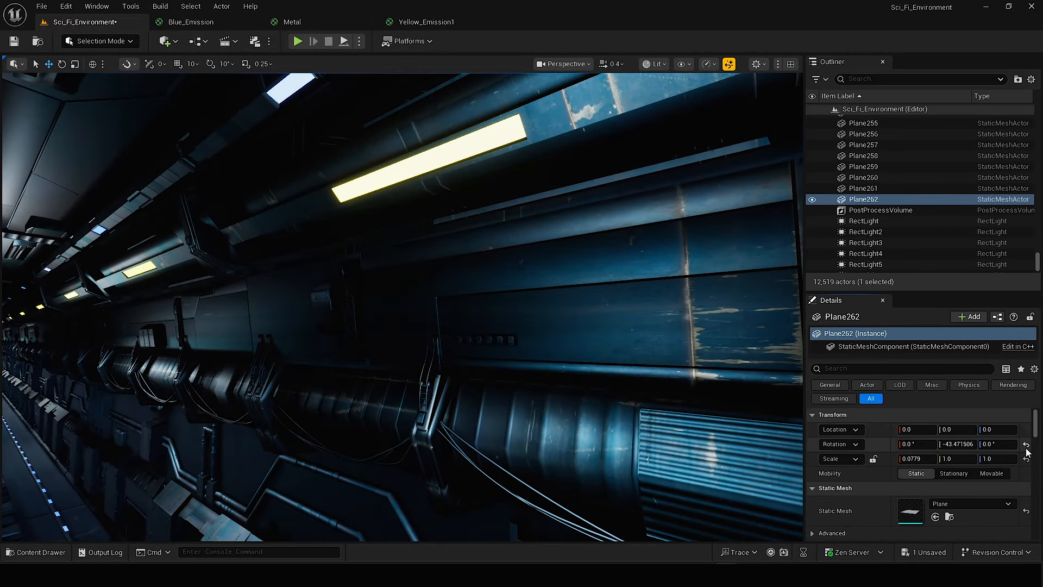
right_click_drag(478, 264, 478, 264)
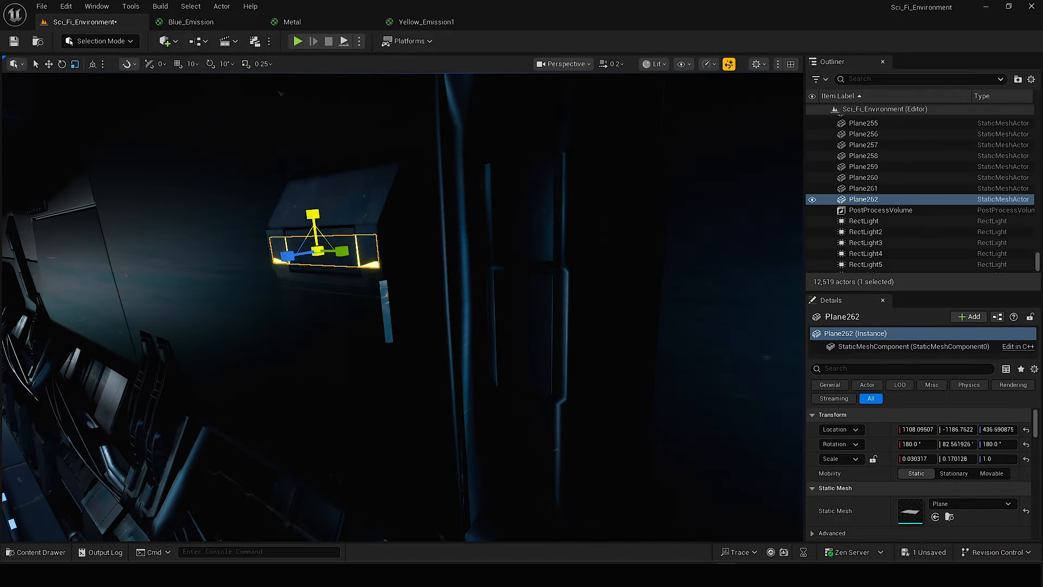
Resize the small yellow plane to about 0.042 by 0.12, seat it in the fixture and duplicate it for neighbouring fixtures.
key("s")
scroll(319, 330, "up", 1)
right_click_drag(319, 331, 316, 337)
key("g")
left_click_drag(601, 244, 315, 264, "alt")
right_click_drag(316, 264, 315, 264)
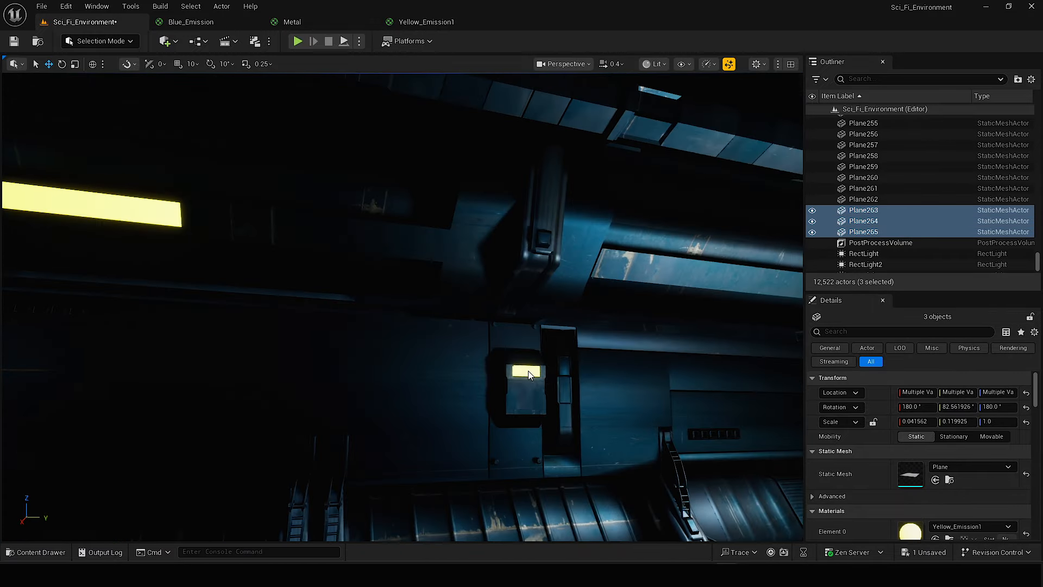
Repeat the small yellow planes in the matching wall fixtures farther along the corridor.
left_click_drag(250, 282, 348, 280)
scroll(347, 281, "down", 2)
right_click_drag(347, 281, 348, 281)
left_click(93, 65)
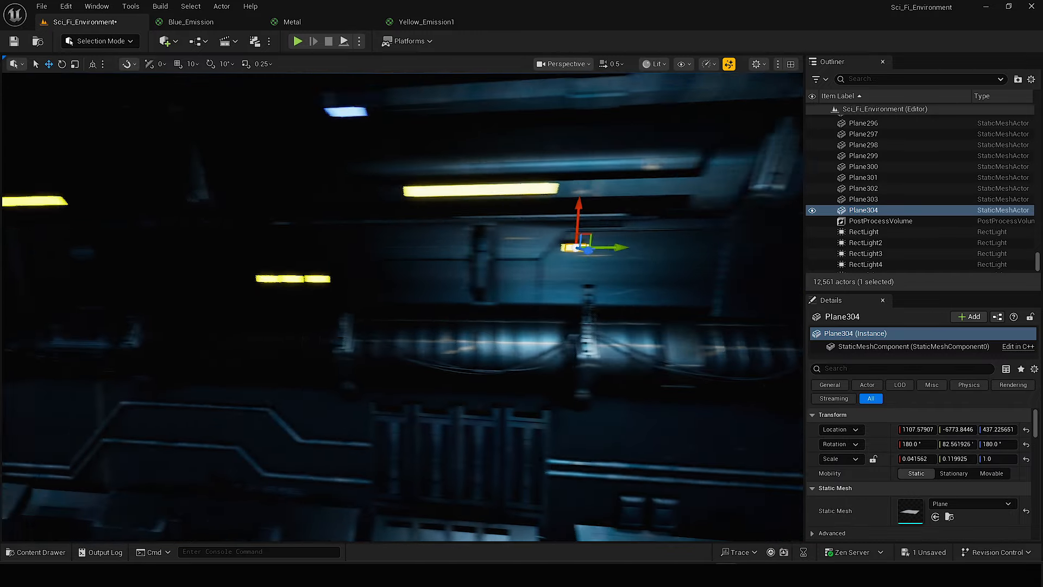
left_click_drag(473, 277, 454, 276)
right_click_drag(404, 232, 404, 232)
left_click_drag(558, 262, 84, 252, "alt")
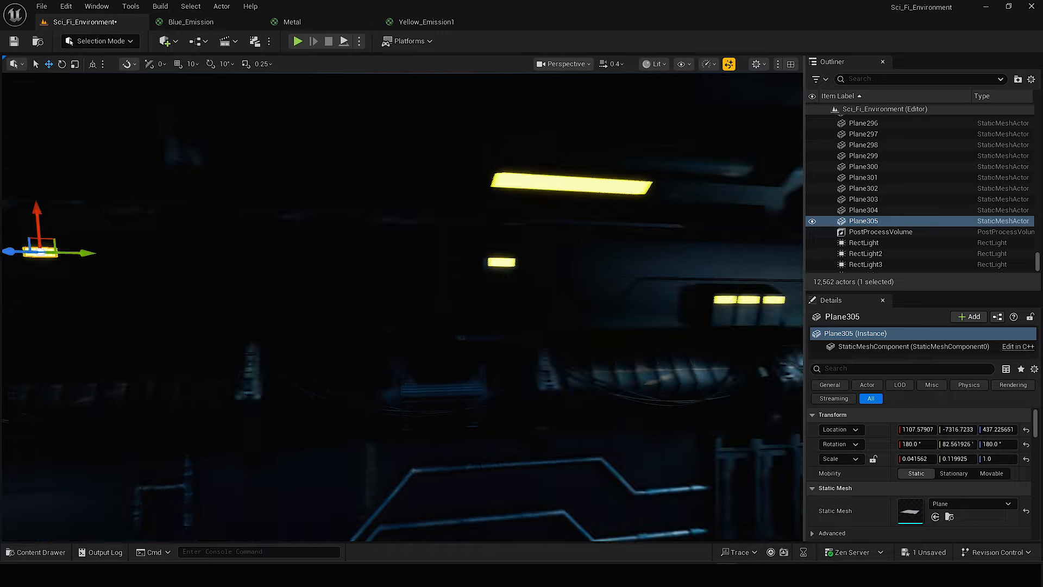
right_click_drag(84, 252, 84, 252)
Duplicate a row of three small yellow planes into the next panel, below its single yellow plane.
right_click_drag(255, 279, 256, 279)
left_click(287, 294)
left_click(345, 295, "shift")
left_click(398, 295, "shift")
right_click_drag(398, 294, 399, 294)
left_click_drag(486, 299, 180, 333, "alt")
right_click_drag(179, 333, 179, 333)
left_click_drag(706, 298, 671, 303)
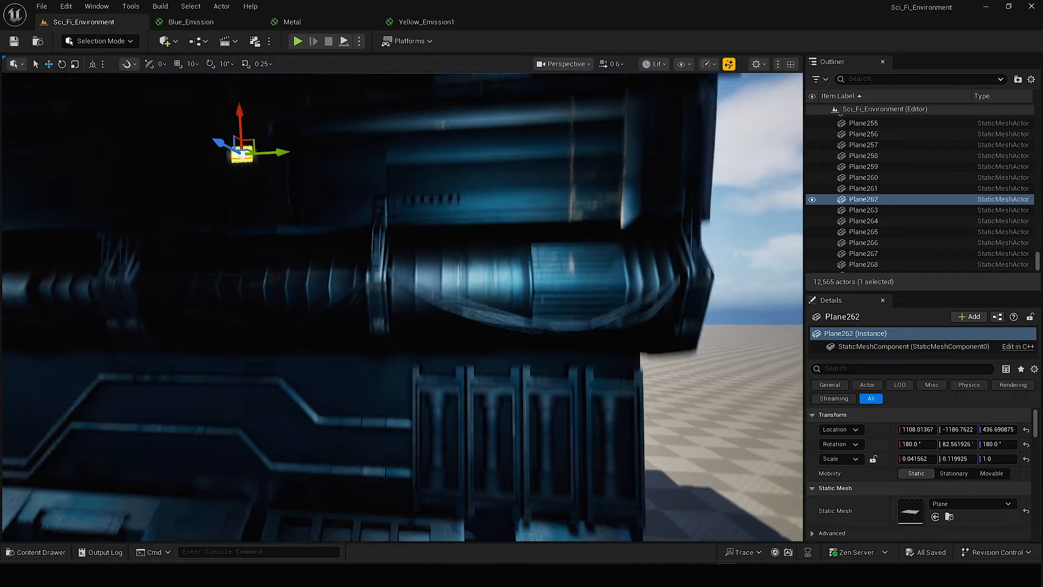
Duplicate the small yellow plane near the corridor entrance and assign Blue_Emission to the copy.
right_click_drag(314, 207, 314, 207)
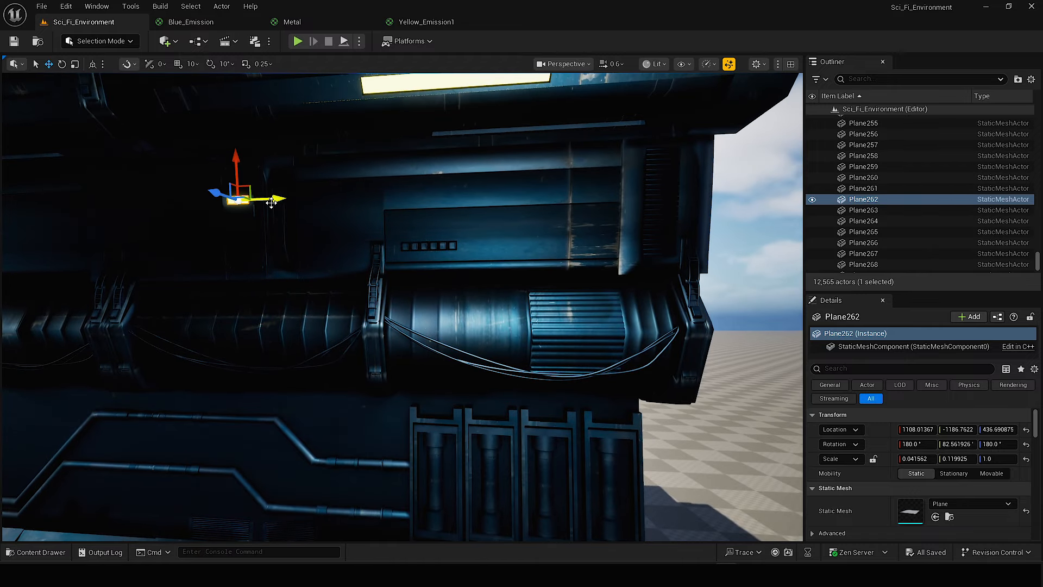
right_click_drag(433, 190, 433, 189)
scroll(433, 189, "down", 1)
left_click_drag(367, 169, 367, 314)
mouse_move(357, 354)
left_mouse_down()
mouse_move(375, 356)
mouse_move(365, 359)
left_mouse_up()
key("ctrl+space")
right_click_drag(496, 319, 496, 319)
Undo the last two edits and move the blue plane onto the first square recess of the wall strip.
key("ctrl+z")
key("ctrl+z")
right_click_drag(326, 283, 326, 283)
left_click_drag(326, 462, 326, 283)
right_click_drag(326, 283, 326, 283)
scroll(326, 283, "down", 2)
left_click_drag(275, 282, 287, 277)
right_click_drag(287, 277, 287, 277)
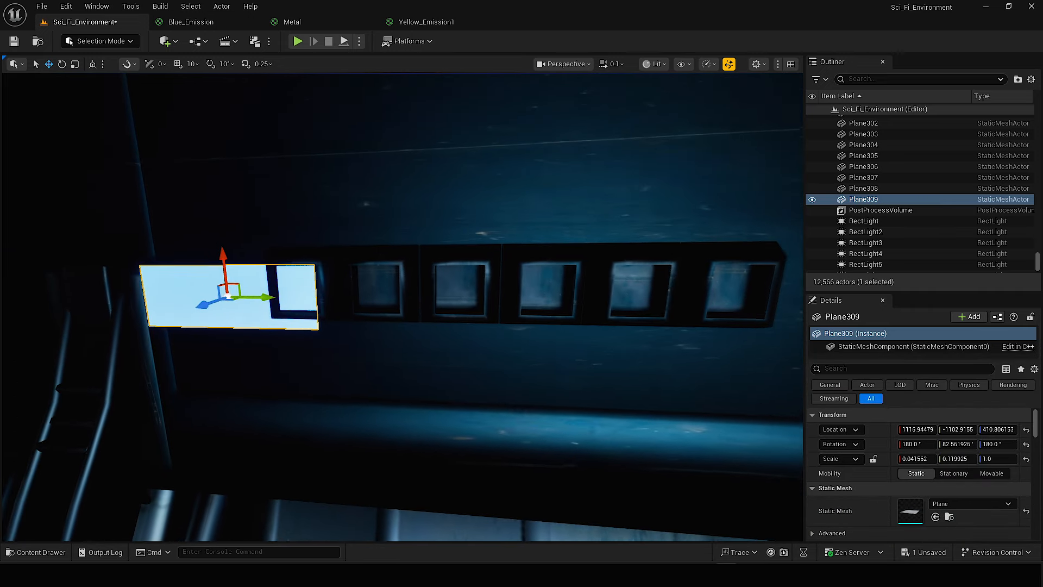
Scale the blue plane to about 0.032 by 0.03 and fit it inside the first square recess.
key("r")
left_click_drag(263, 297, 209, 296)
left_click(299, 263)
mouse_move(299, 263)
left_mouse_down()
mouse_move(299, 234)
mouse_move(295, 253)
left_mouse_up()
left_click(301, 294)
right_click_drag(302, 272, 302, 271)
Duplicate the blue square into the second and third recesses of the strip.
left_click(408, 275)
left_click(383, 274)
mouse_move(411, 272)
left_mouse_down()
mouse_move(382, 273)
mouse_move(408, 276)
left_mouse_up()
left_click_drag(409, 276, 515, 278, "alt")
right_click_drag(515, 279, 515, 278)
left_click_drag(484, 282, 569, 283, "alt")
right_click_drag(569, 283, 569, 283)
Fill the fourth, fifth and sixth recesses of the strip with further blue square copies.
left_click_drag(458, 308, 513, 307, "alt")
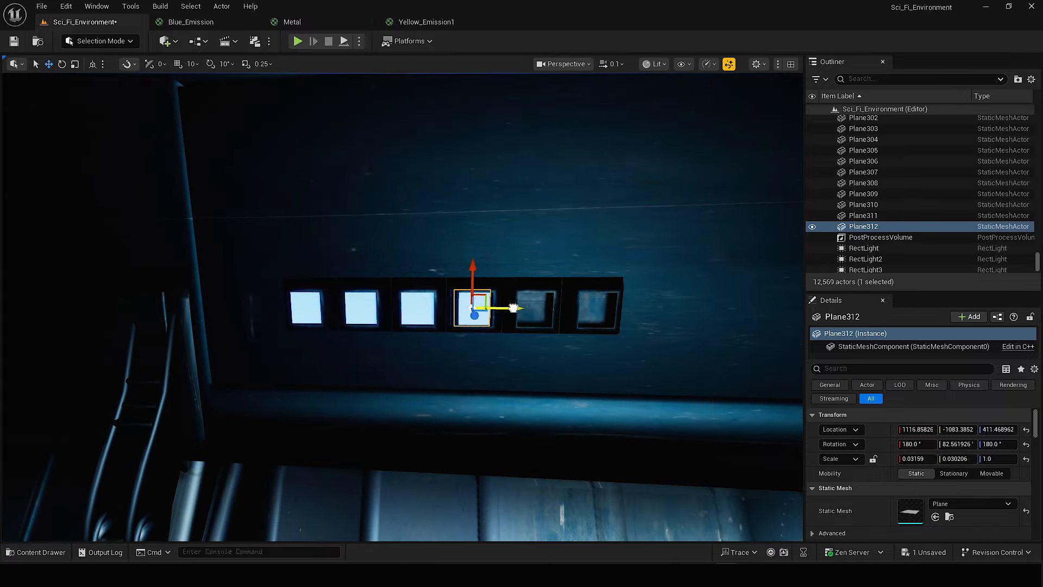
right_click_drag(514, 308, 513, 308)
left_click_drag(480, 307, 483, 307)
left_click_drag(615, 305, 620, 306)
right_click_drag(619, 305, 619, 306)
Duplicate all six blue squares along the wall toward the next recessed strip.
left_click(506, 307, "shift")
left_click(448, 305, "shift")
left_click(392, 304, "shift")
left_click(338, 303, "shift")
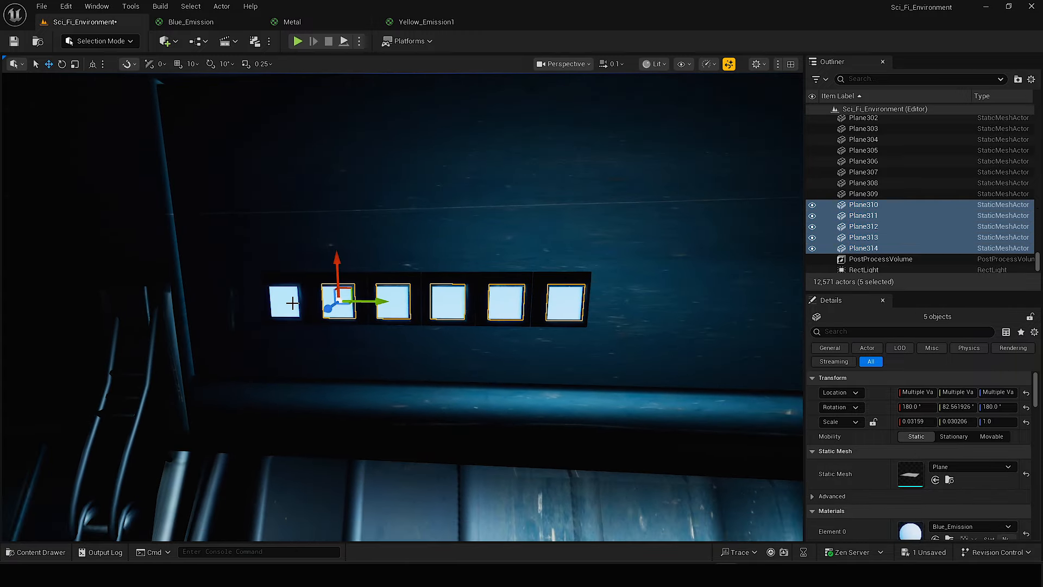
left_click(291, 303, "shift")
right_click_drag(291, 302, 292, 302)
left_click_drag(612, 310, 381, 307, "alt")
right_click_drag(380, 307, 380, 307)
Raise the duplicated row of six blue squares to about 451.5 on Z so it fits the higher strip.
scroll(381, 308, "down", 2)
left_click_drag(198, 202, 198, 171)
right_click_drag(198, 171, 198, 172)
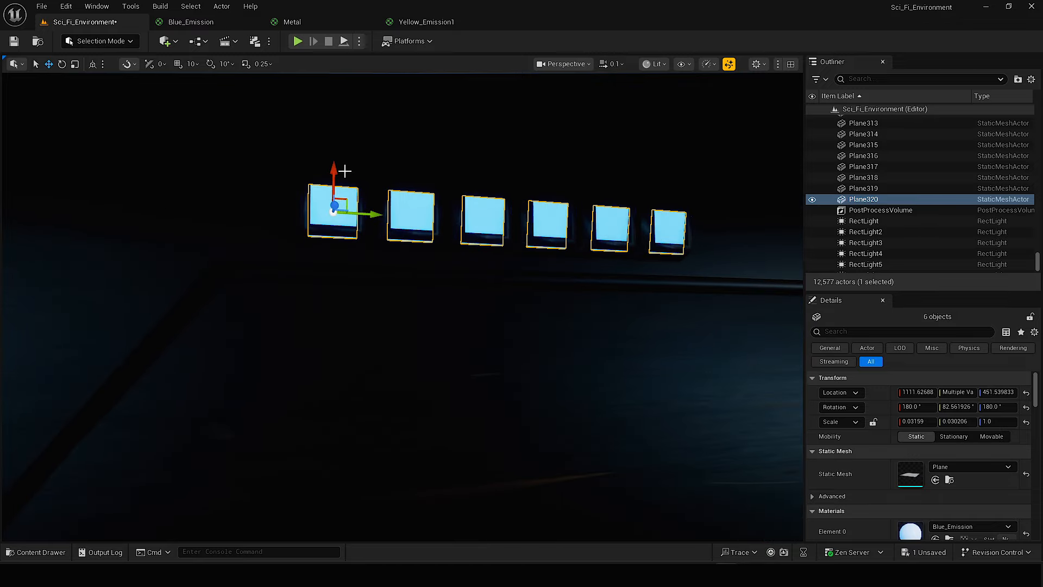
left_click_drag(334, 170, 335, 162)
scroll(338, 202, "up", 2)
right_click_drag(338, 202, 338, 202)
Duplicate both rows of blue squares, twelve planes in all, into the next wall sections.
key("g")
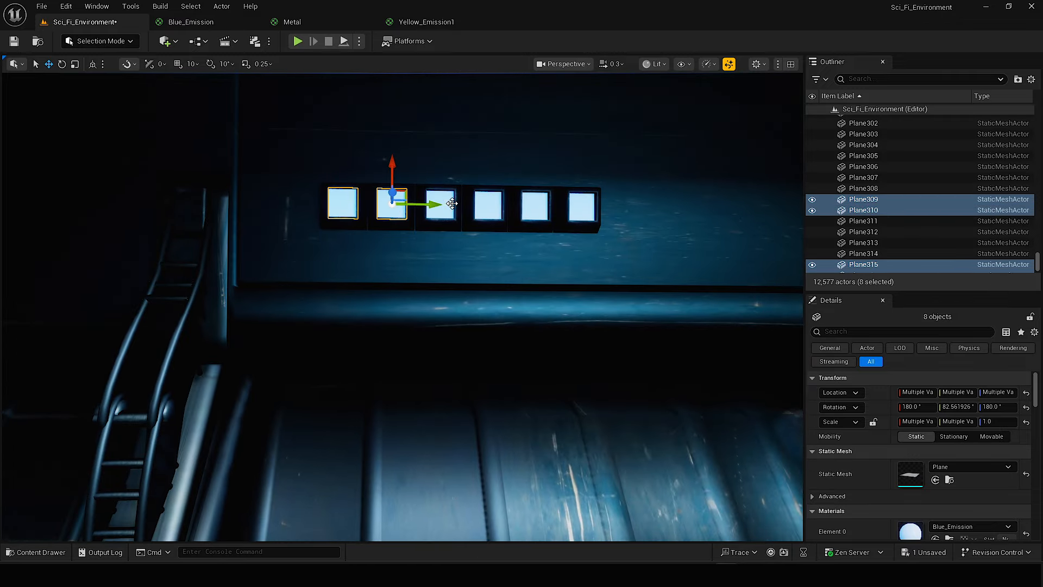
left_click(587, 217, "shift")
scroll(588, 218, "up", 1)
right_click_drag(588, 217, 559, 273)
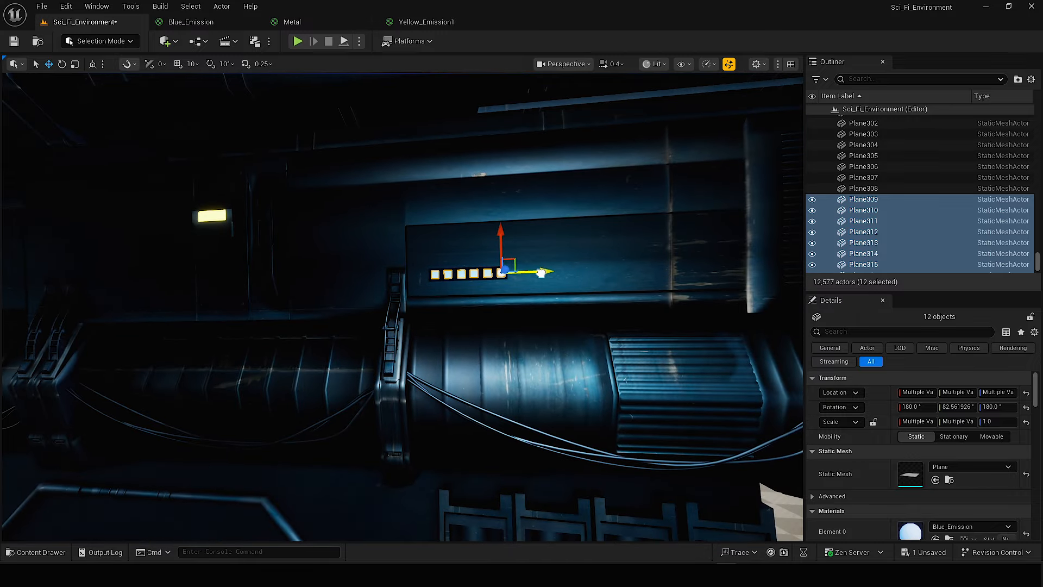
left_click_drag(541, 273, 267, 282, "alt")
right_click_drag(635, 328, 636, 328)
left_click_drag(582, 275, 361, 278, "alt")
right_click_drag(361, 278, 361, 278)
scroll(361, 278, "down", 3)
Undo the last duplication edit, repeat the twelve-square group through the remaining wall sections, and save the level.
key("ctrl+z")
left_click_drag(478, 286, 563, 303)
scroll(563, 303, "up", 2)
right_click_drag(564, 303, 564, 303)
left_click_drag(491, 304, 573, 321, "alt")
right_click_drag(572, 321, 572, 321)
left_click_drag(489, 313, 573, 315, "alt")
right_click_drag(573, 315, 572, 315)
left_click_drag(515, 275, 572, 261, "alt")
scroll(572, 252, "up", 1)
right_click_drag(572, 261, 571, 251)
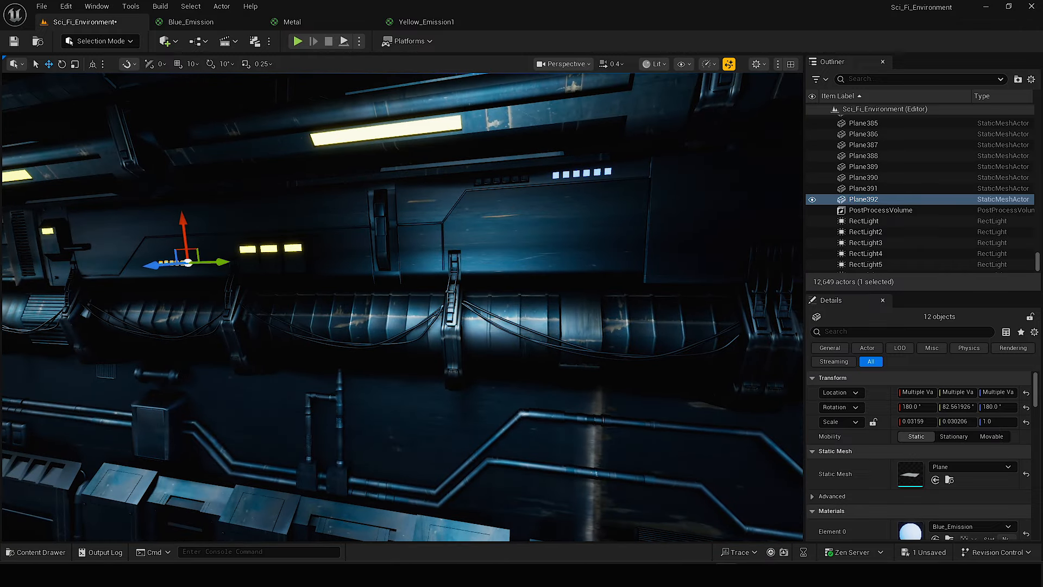
right_click_drag(480, 266, 480, 265)
key("ctrl+s")
Select all 155 small yellow and blue emissive planes on the wall.
right_click_drag(442, 214, 442, 214)
left_click(519, 268, "shift")
left_click(497, 269, "shift")
right_click_drag(482, 273, 472, 214)
left_click(481, 273, "shift")
left_click(445, 215, "shift")
left_click(419, 219, "shift")
right_click_drag(392, 239, 391, 239)
left_click(614, 288, "shift")
right_click_drag(615, 288, 615, 288)
scroll(614, 288, "up", 3)
key("ctrl+z")
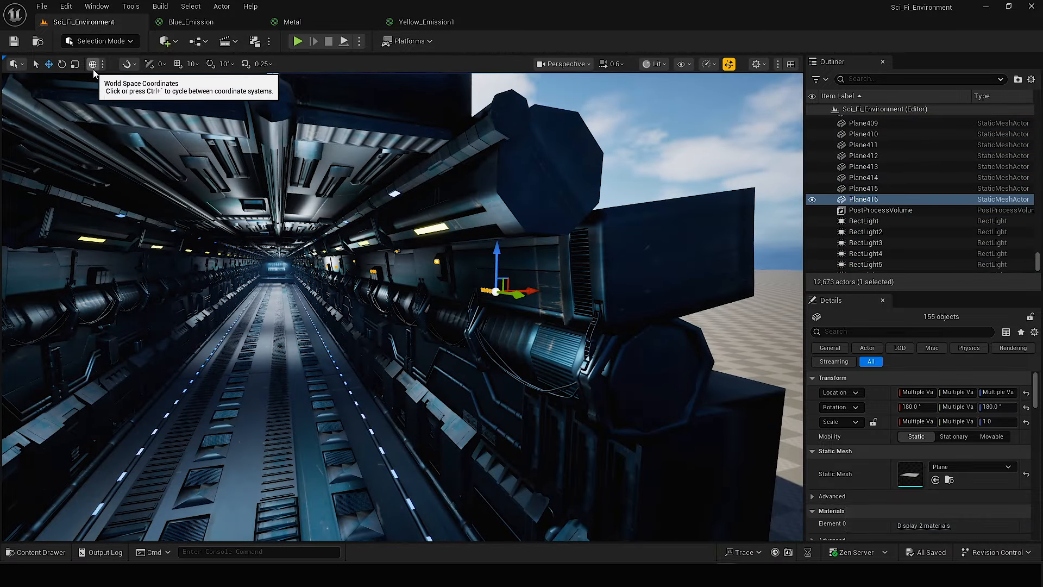
Duplicate the selected wall planes onto the opposite corridor wall and mirror the copies along the X axis.
right_click_drag(348, 239, 333, 239)
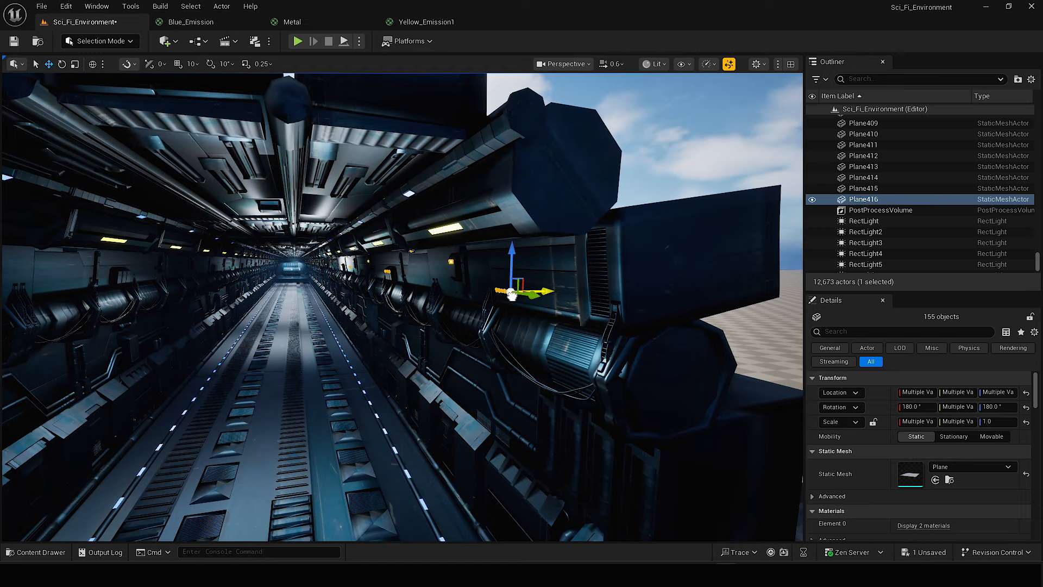
key("w")
right_click_drag(223, 318, 65, 299)
scroll(222, 318, "down", 2)
right_click(302, 262)
mouse_move(355, 411)
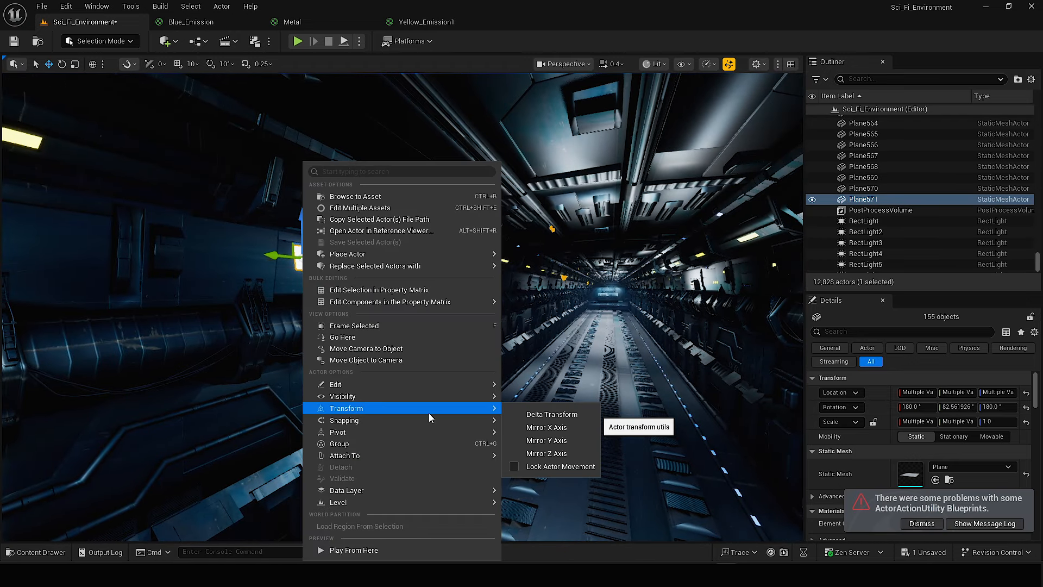
left_click(549, 428)
Position the mirrored group of 155 emissive planes against the surface of the opposite corridor wall.
right_click_drag(391, 326, 435, 337)
key("s")
left_click_drag(420, 300, 111, 295)
right_click_drag(112, 295, 120, 318)
scroll(111, 295, "down", 3)
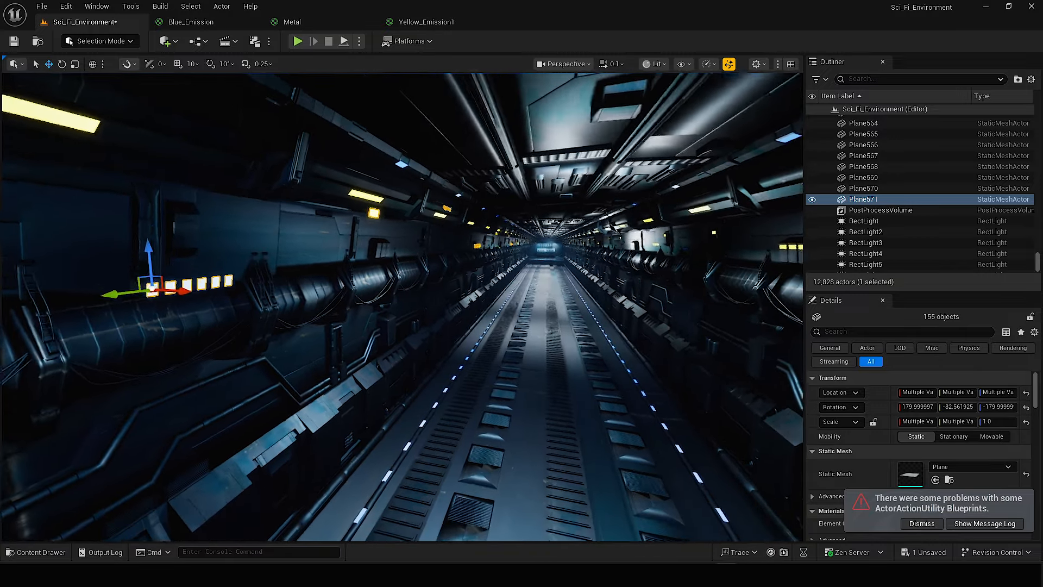
scroll(374, 343, "up", 1)
right_click_drag(374, 343, 310, 342)
key("a")
right_click_drag(188, 293, 296, 311)
scroll(296, 312, "down", 1)
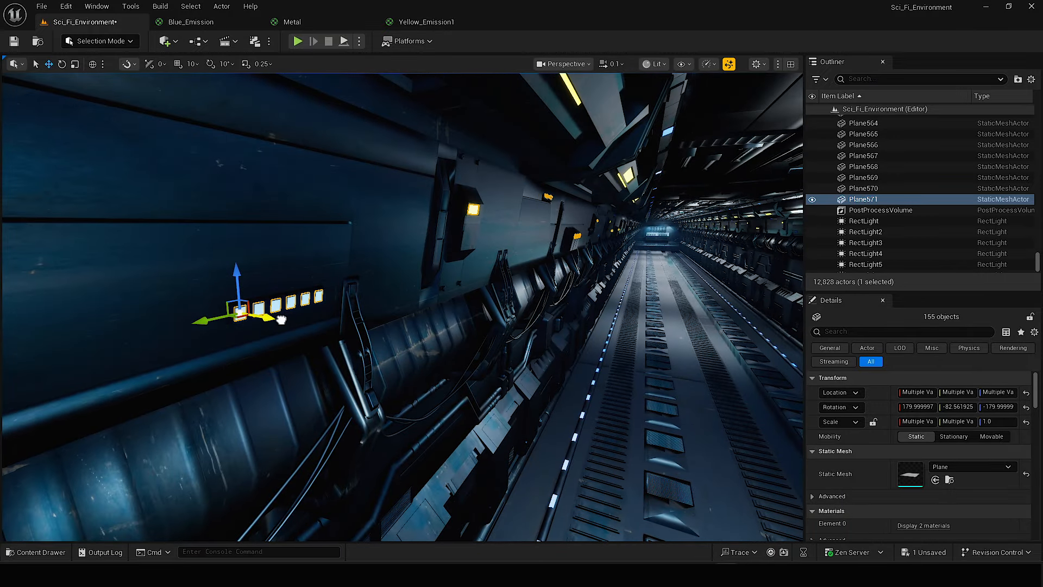
Check the placed wall lights without the editor overlays, and save the level.
key("g")
right_click_drag(426, 331, 538, 305)
key("g")
scroll(428, 331, "down", 5)
left_click(473, 298)
key("w")
scroll(472, 298, "up", 5)
right_click_drag(472, 298, 416, 298)
key("ctrl+s")
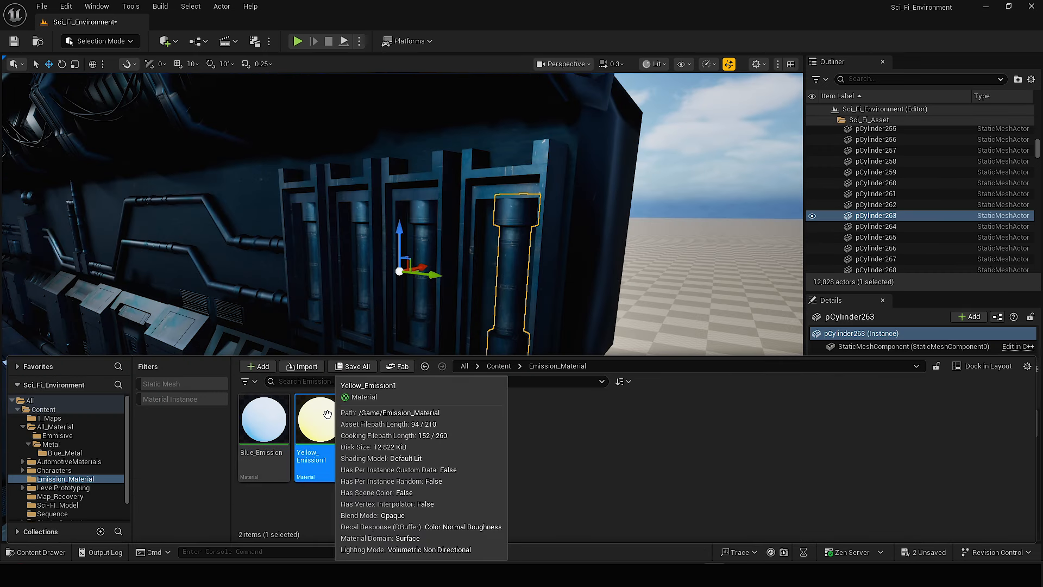
Duplicate the Yellow_Emission1 material and rename the copy Green_Emission2.
right_click(379, 425)
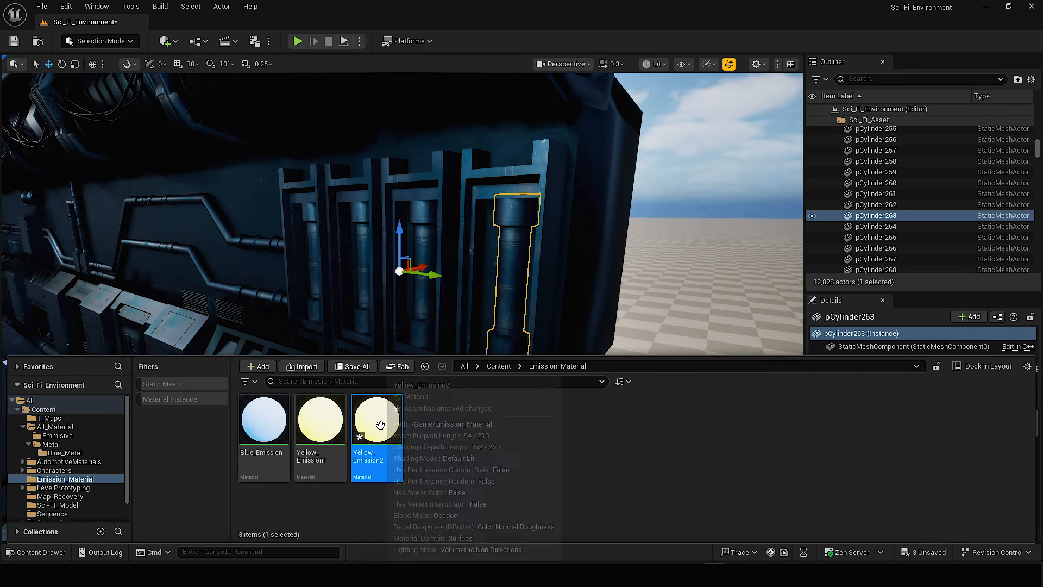
left_click(422, 172)
key("BackSpace")
type("Green")
key("Return")
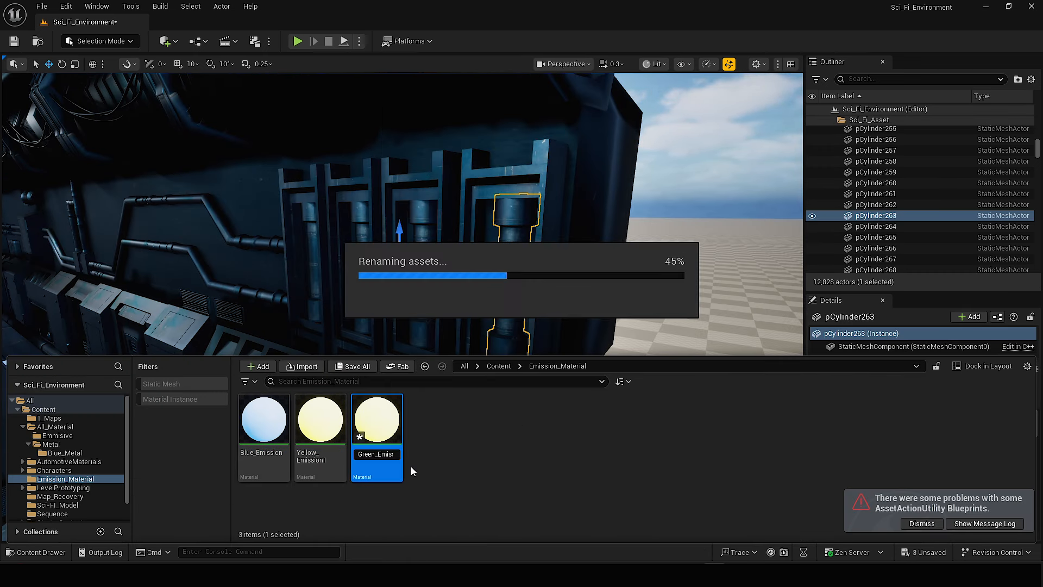
Set the emissive colour constant of Green_Emission2 to green, about 0, 0.802, 0.216, and apply the material.
double_click(377, 421)
scroll(521, 237, "up", 1)
double_click(517, 266)
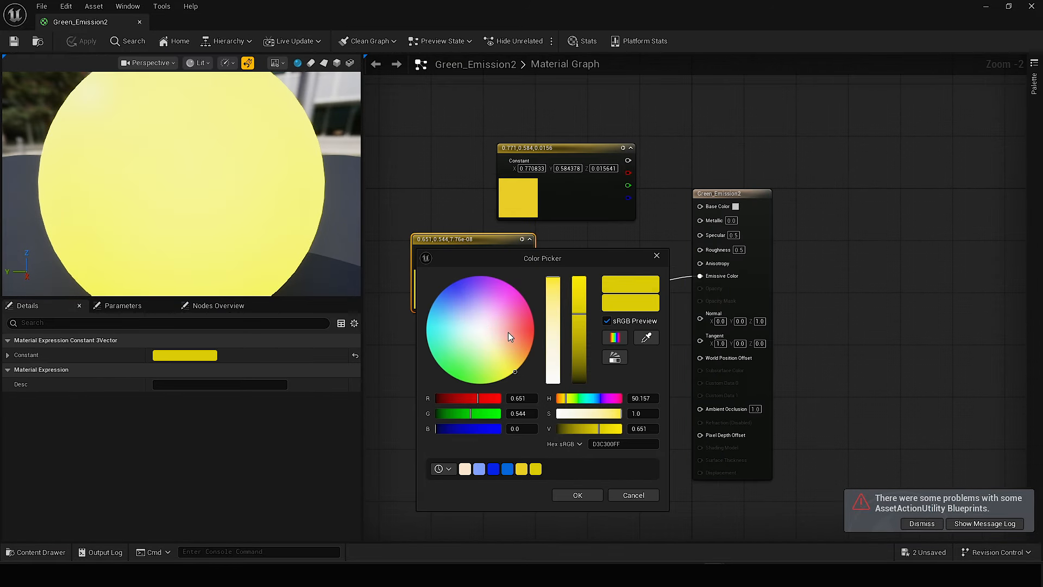
left_click_drag(443, 366, 441, 367)
left_click(578, 495)
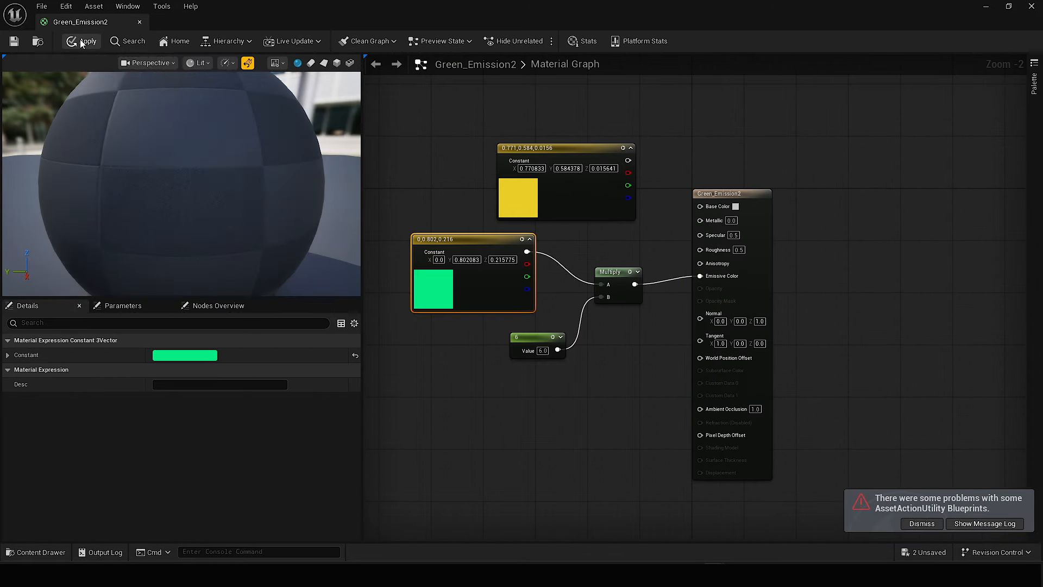
left_click(82, 41)
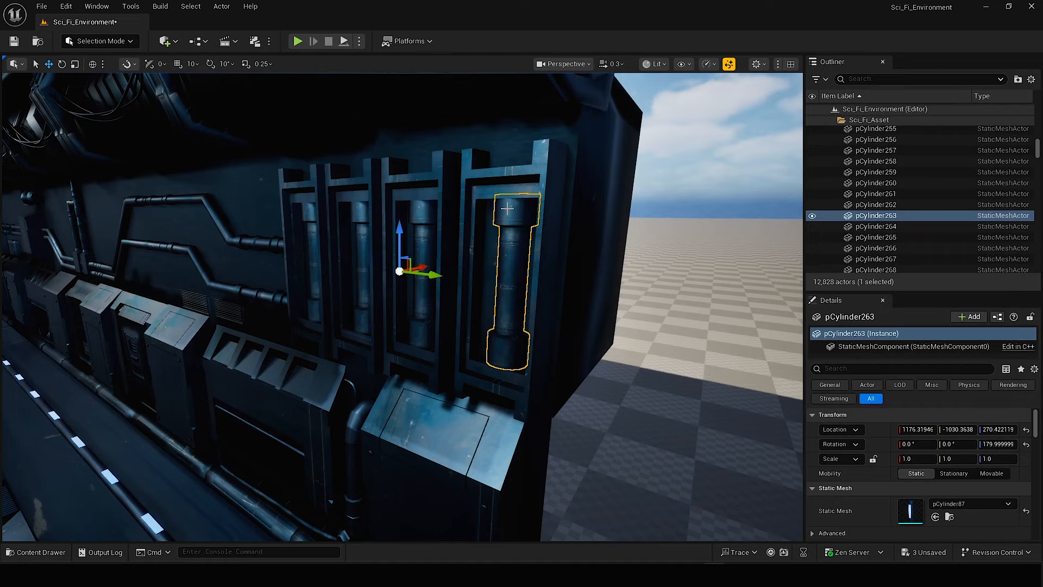
Start Edit Materials in Modeling Mode on the end wall tube and add two material slots, with Green_Emission2 in the second.
scroll(500, 211, "up", 5)
scroll(500, 211, "down", 3)
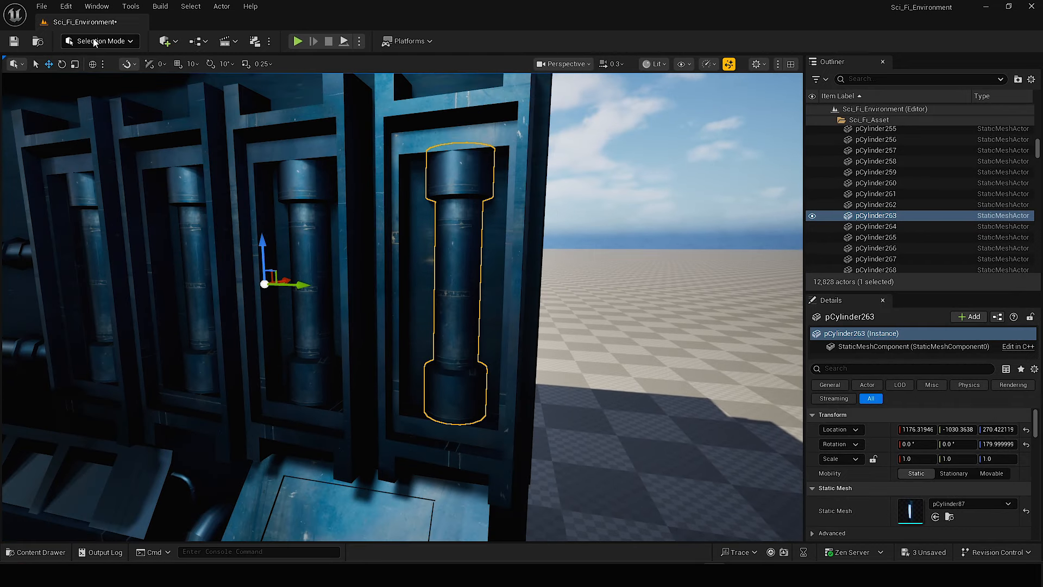
left_click(101, 41)
left_click(102, 106)
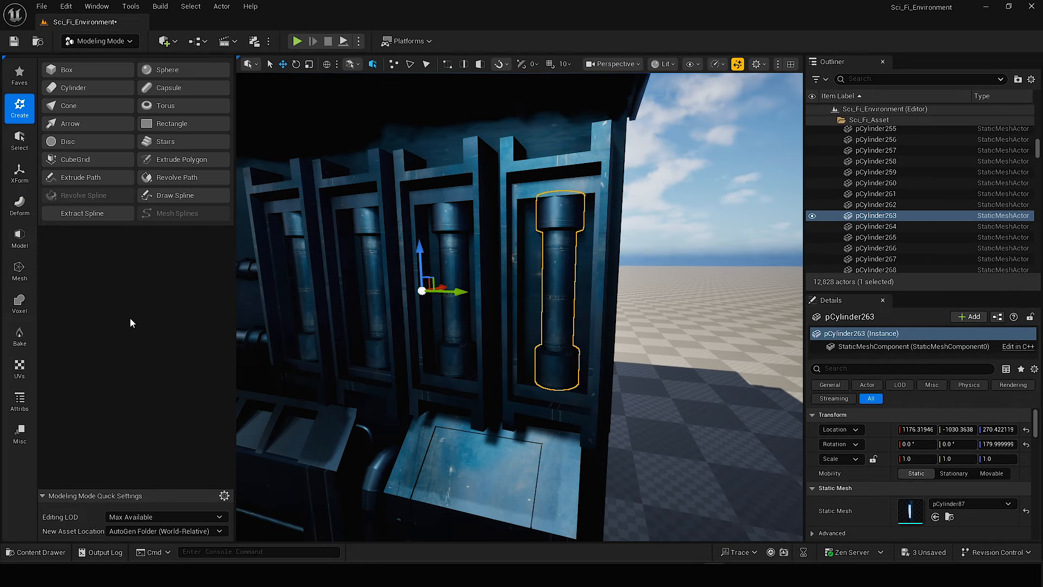
left_click(20, 402)
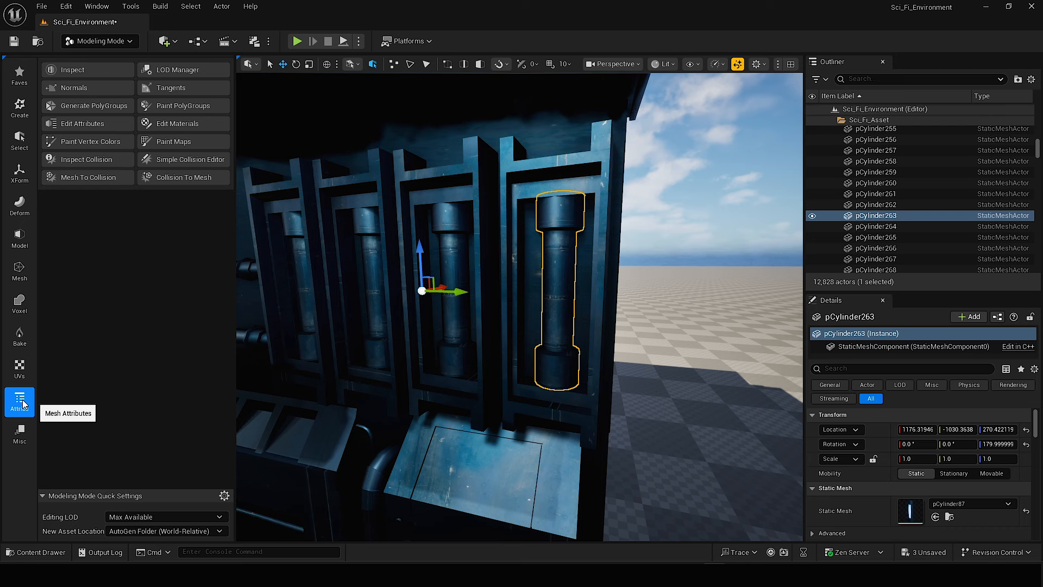
left_click(163, 125)
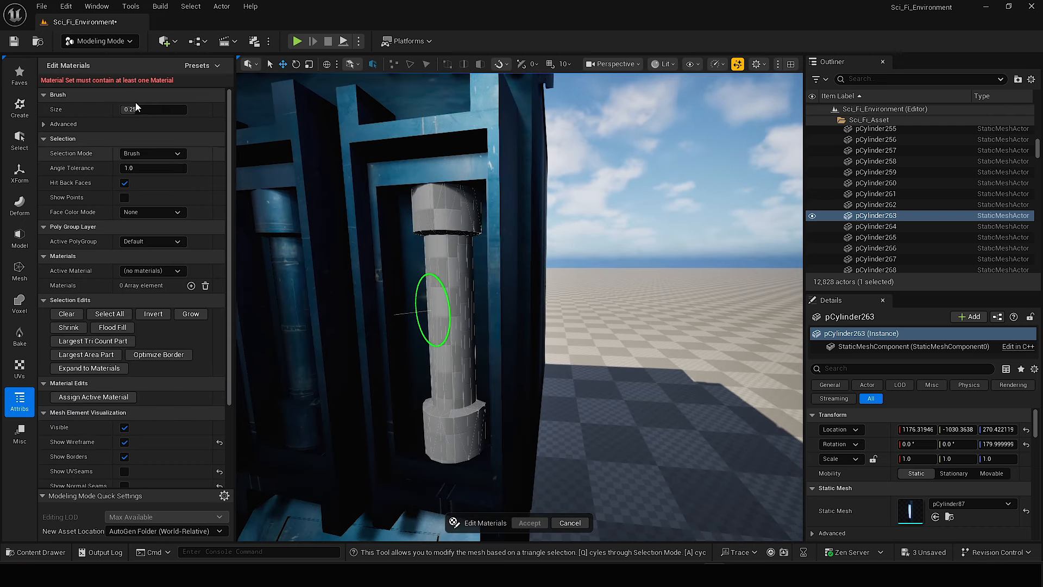
left_click(191, 285)
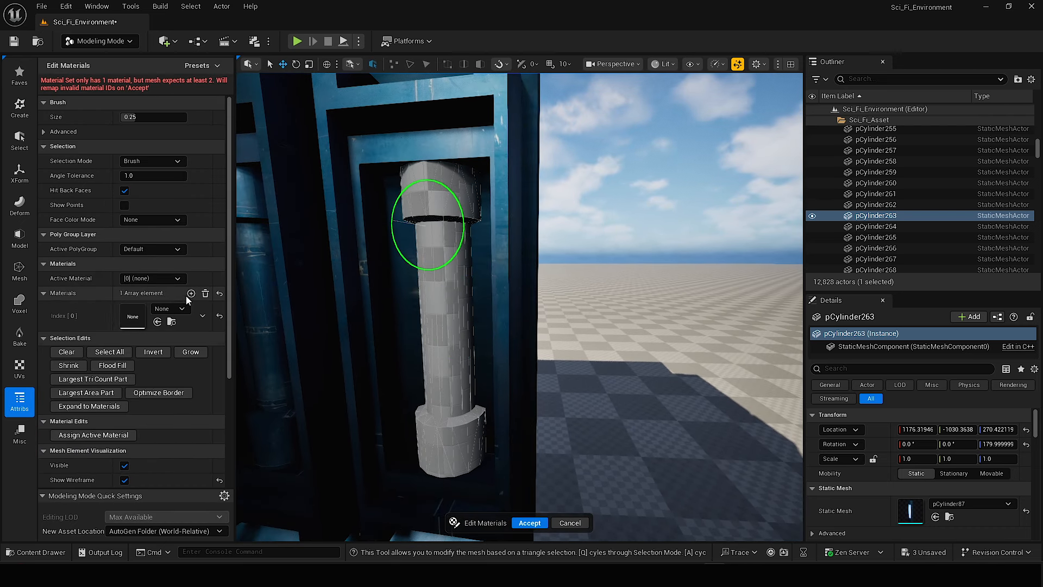
left_click(190, 293)
left_click(168, 331)
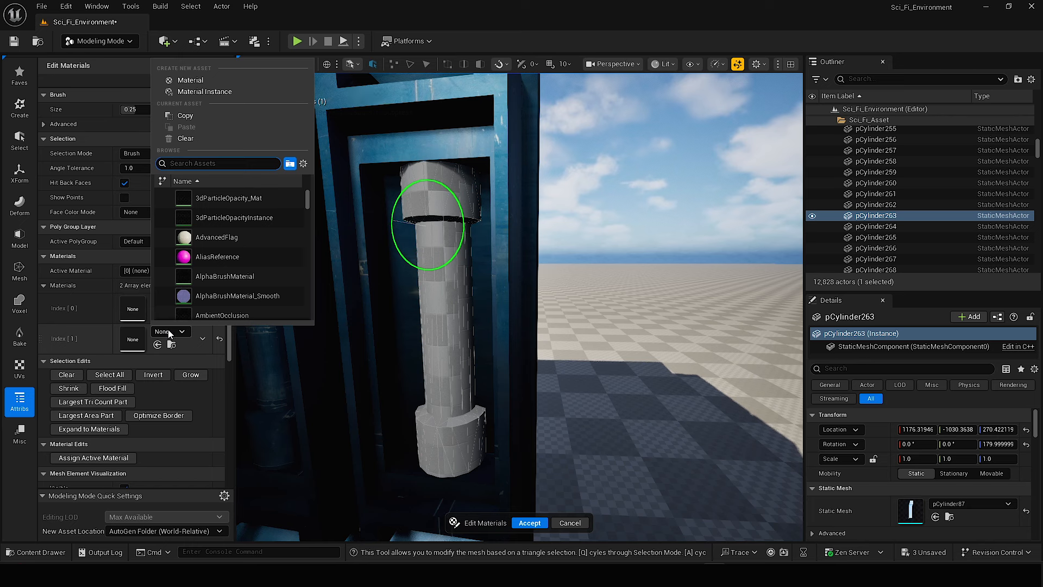
left_click(166, 334)
left_click(56, 553)
left_click_drag(319, 419, 146, 330)
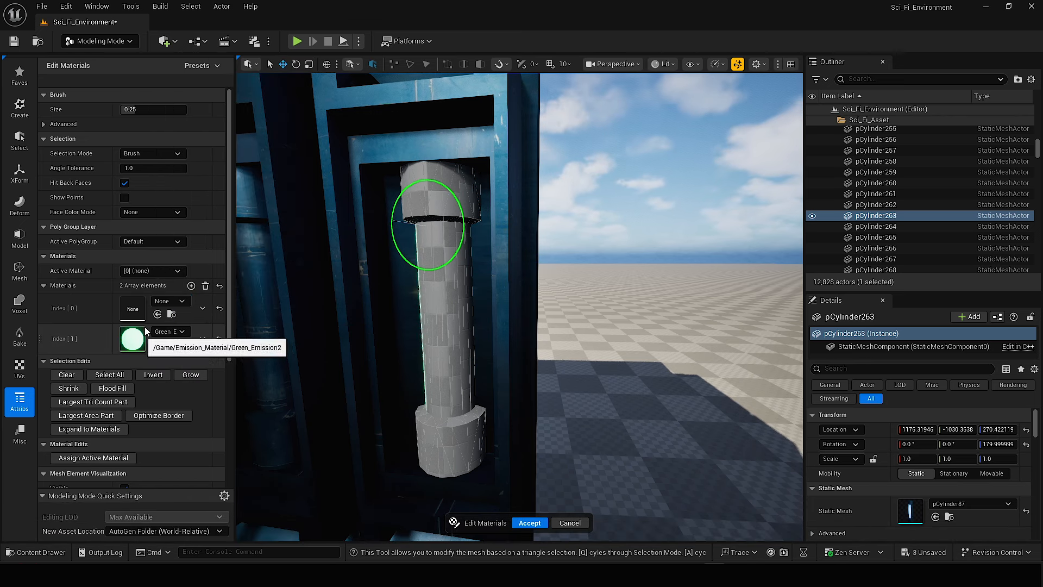
Select all faces of the tube's middle section, assign Green_Emission2 to them, and accept the material edit.
right_click_drag(428, 297, 435, 300)
key("a")
left_click_drag(435, 300, 481, 293)
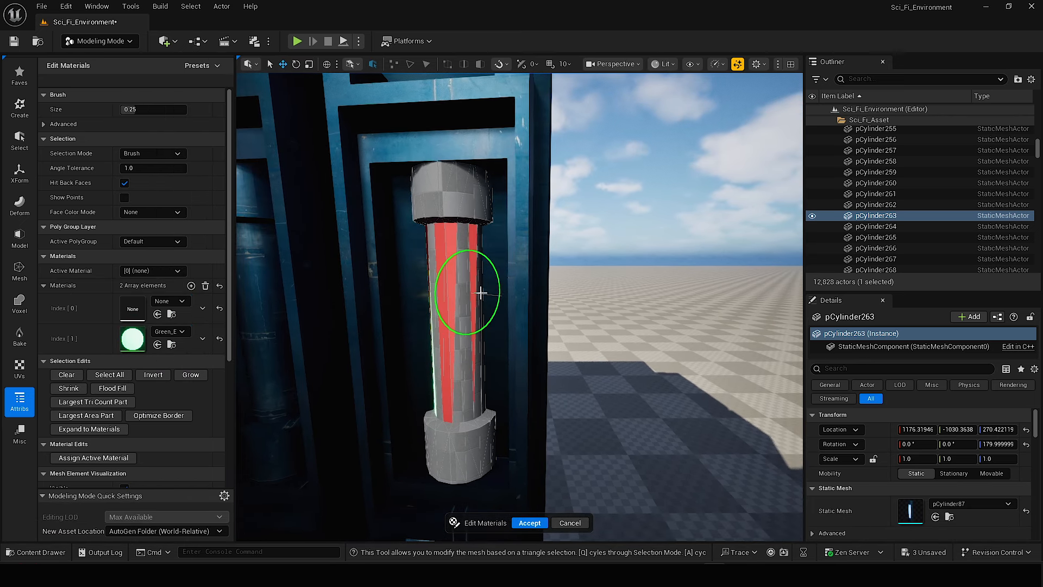
left_click_drag(415, 308, 476, 322)
right_click_drag(476, 321, 482, 295)
right_click_drag(434, 337, 455, 337)
key("a")
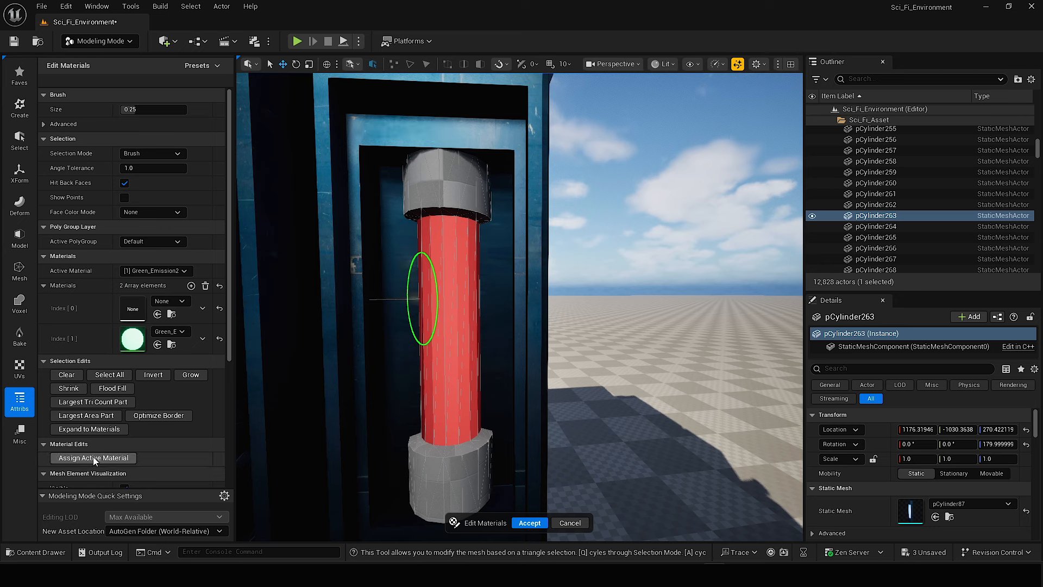
left_click(94, 458)
left_click(530, 523)
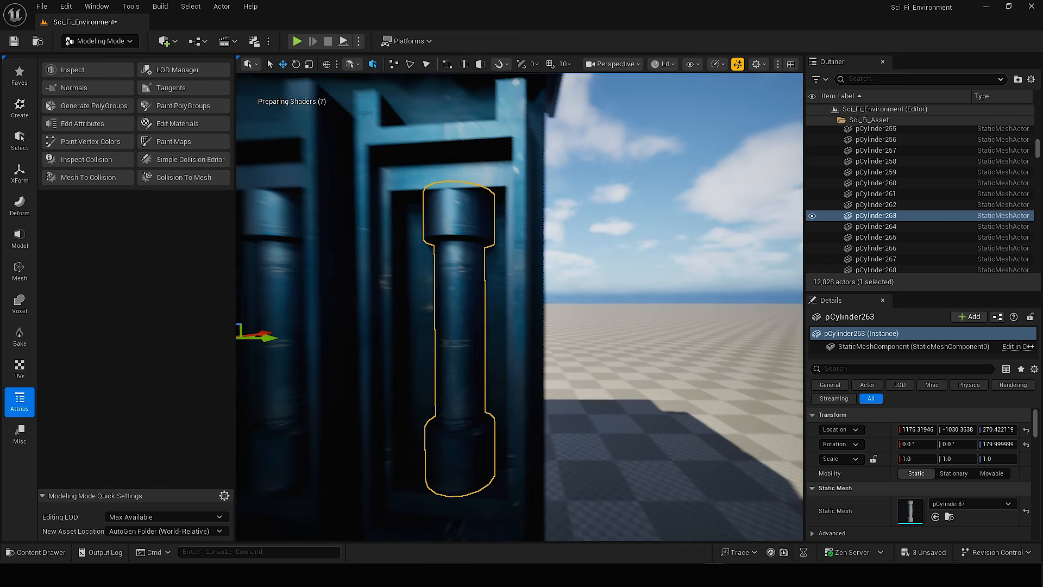
Return to Selection Mode and apply Green_Emission2 to material Element 1 of the end tube.
right_click_drag(448, 277, 442, 278)
key("s")
key("shift+1")
scroll(875, 461, "down", 4)
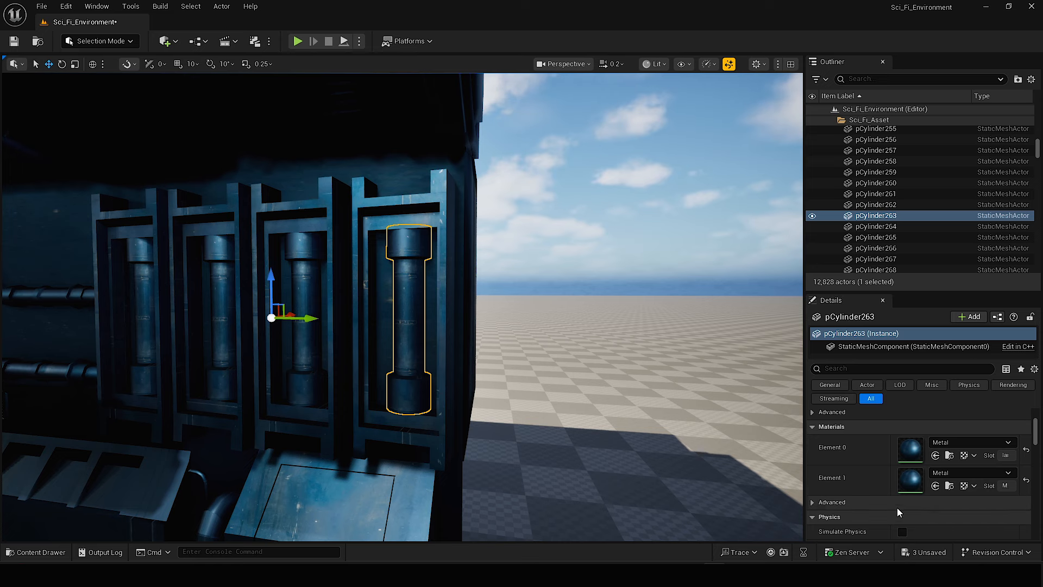
key("ctrl+space")
left_click(333, 423)
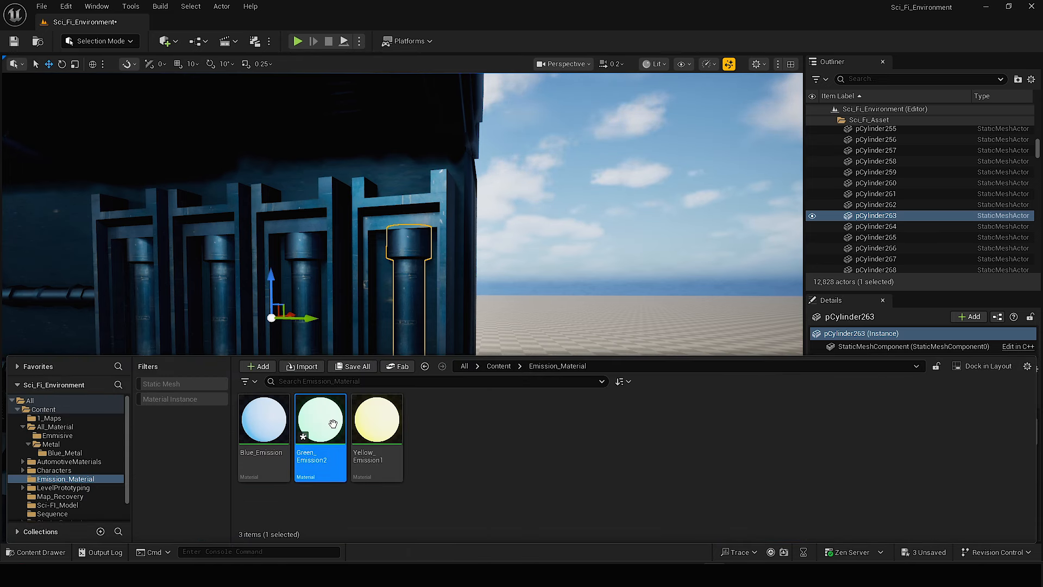
right_click_drag(544, 327, 561, 341)
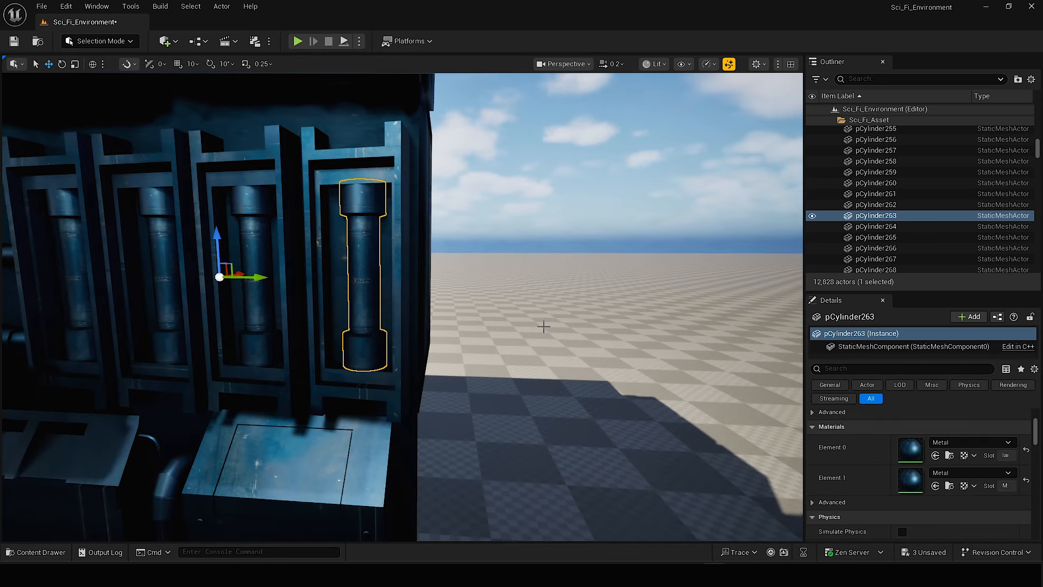
left_click(935, 486)
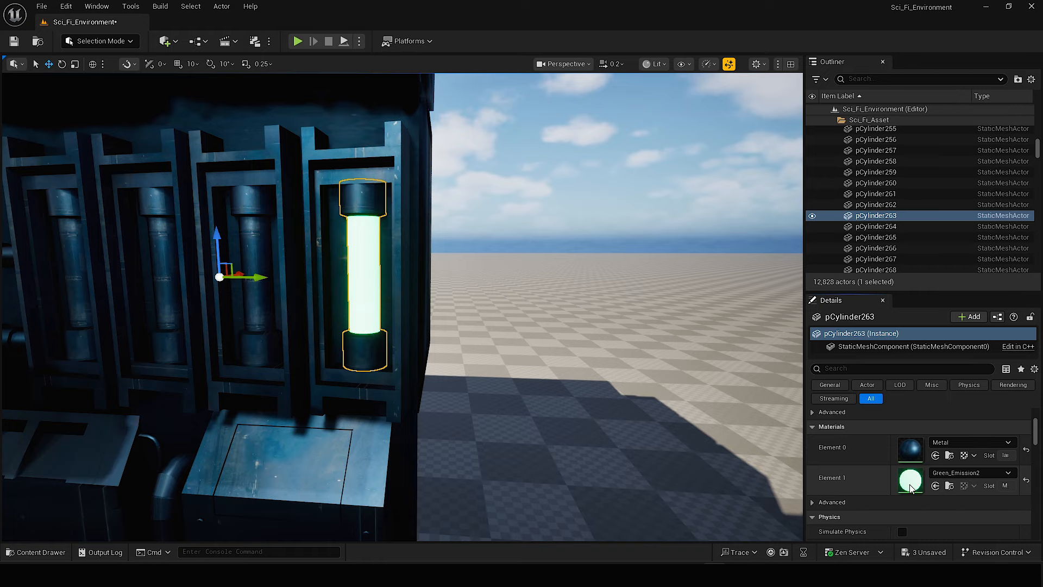
Assign Green_Emission2 to the middle section of the neighbouring tube with Edit Materials, leaving its end caps in metal.
right_click_drag(431, 243, 380, 243)
left_click(387, 266)
key("shift+5")
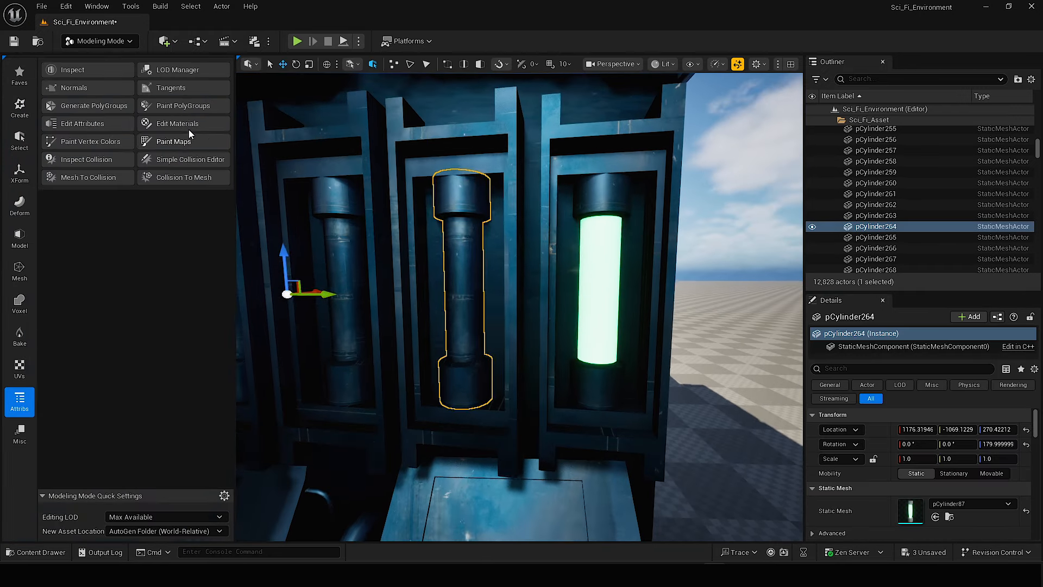
left_click(185, 128)
right_click_drag(505, 280, 483, 280)
left_click_drag(489, 281, 446, 281)
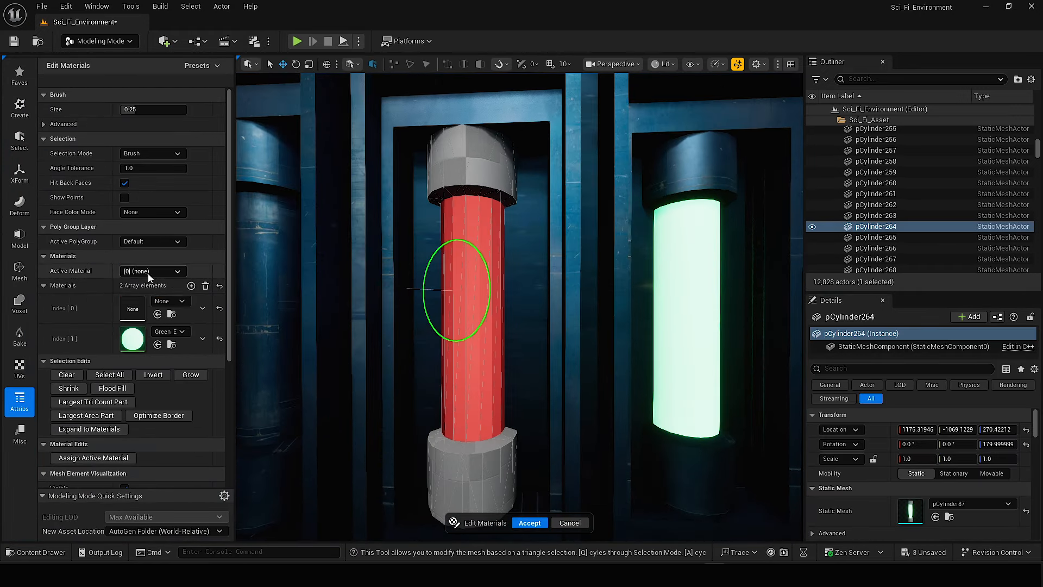
left_click(94, 396)
left_click(530, 523)
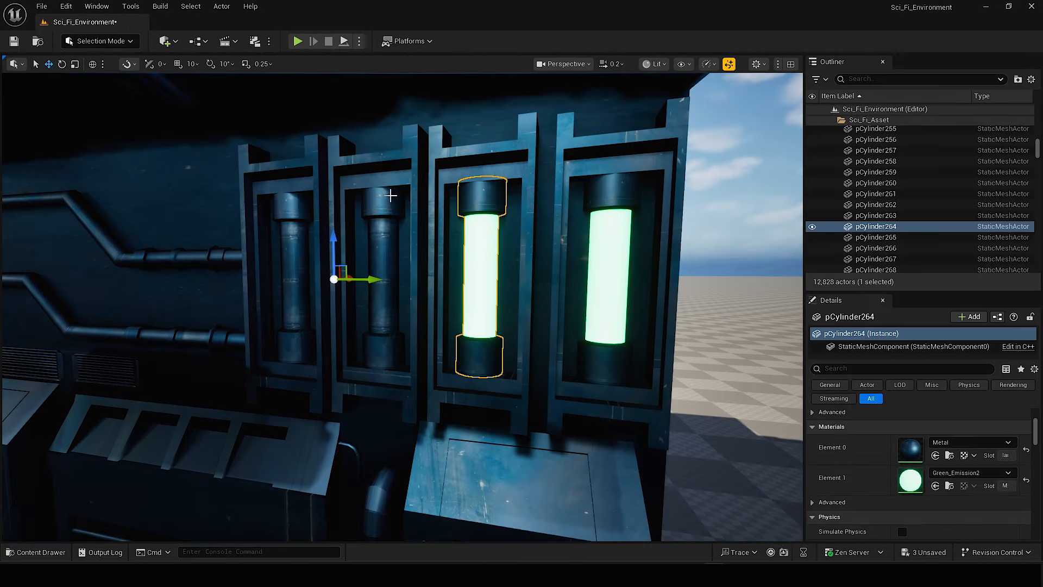
Delete the two remaining dark tubes and duplicate the pair of green glowing tubes into their empty frames.
left_click(329, 282)
key("Delete")
left_click(491, 249)
left_click(619, 305, "ctrl")
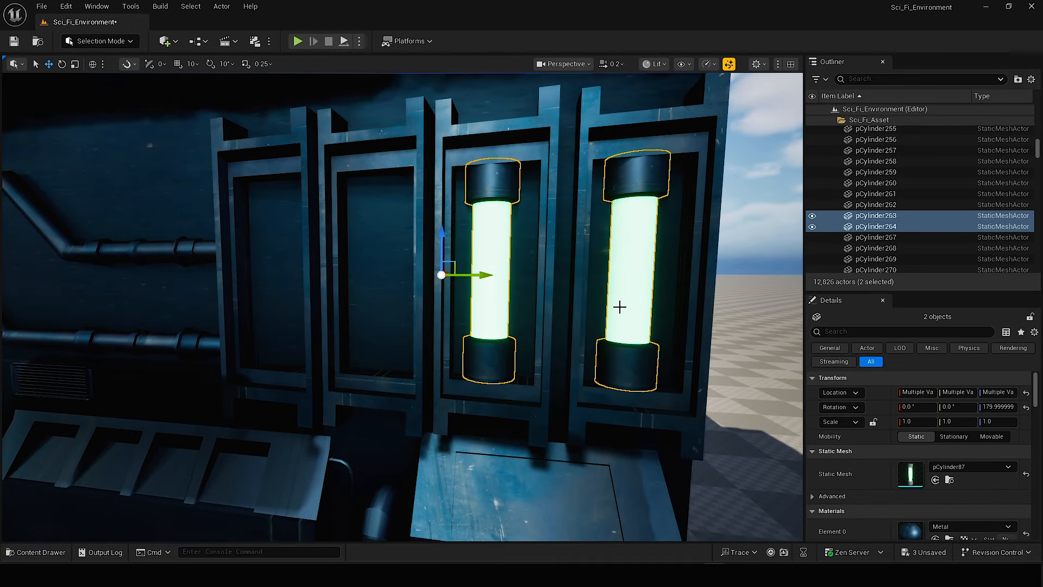
left_click_drag(472, 274, 279, 272, "alt")
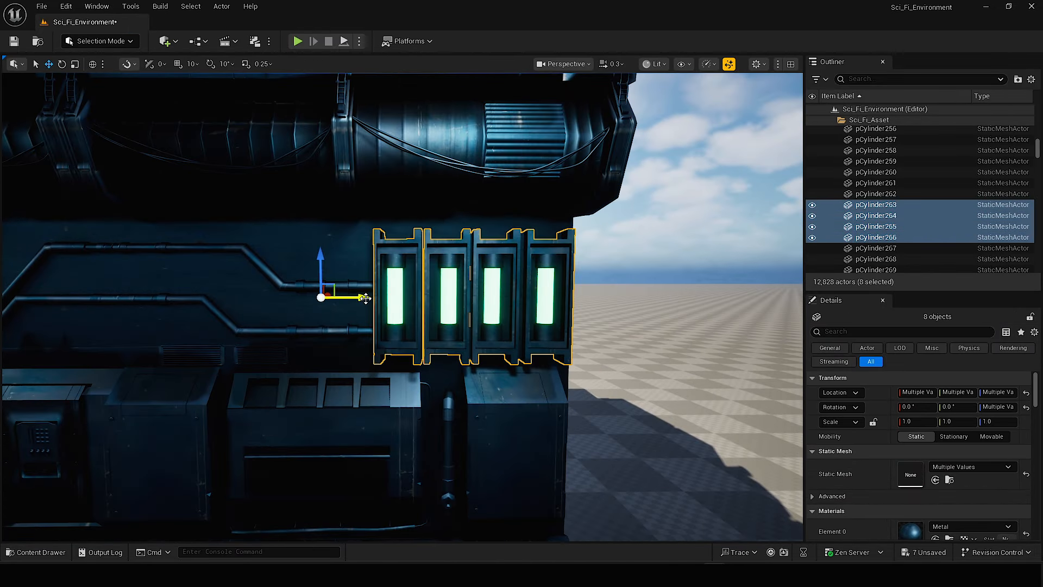
Try to duplicate the four green tubes with their frames along the wall.
left_click_drag(357, 298, 64, 298, "alt")
right_click_drag(608, 372, 607, 372)
scroll(608, 373, "up", 1)
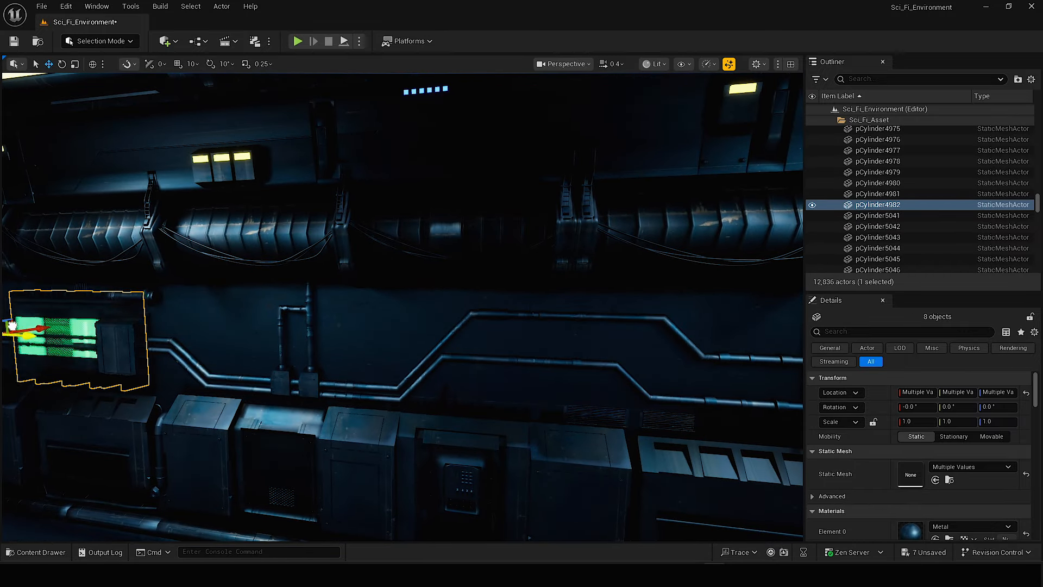
left_click_drag(12, 326, 10, 326)
right_click_drag(14, 326, 12, 326)
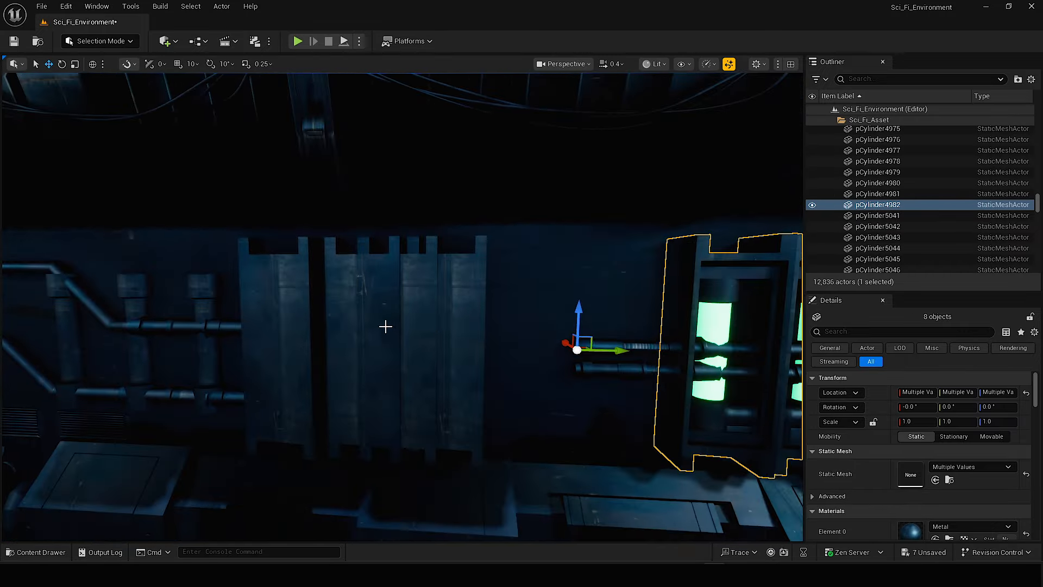
key("ctrl+z")
key("ctrl+z")
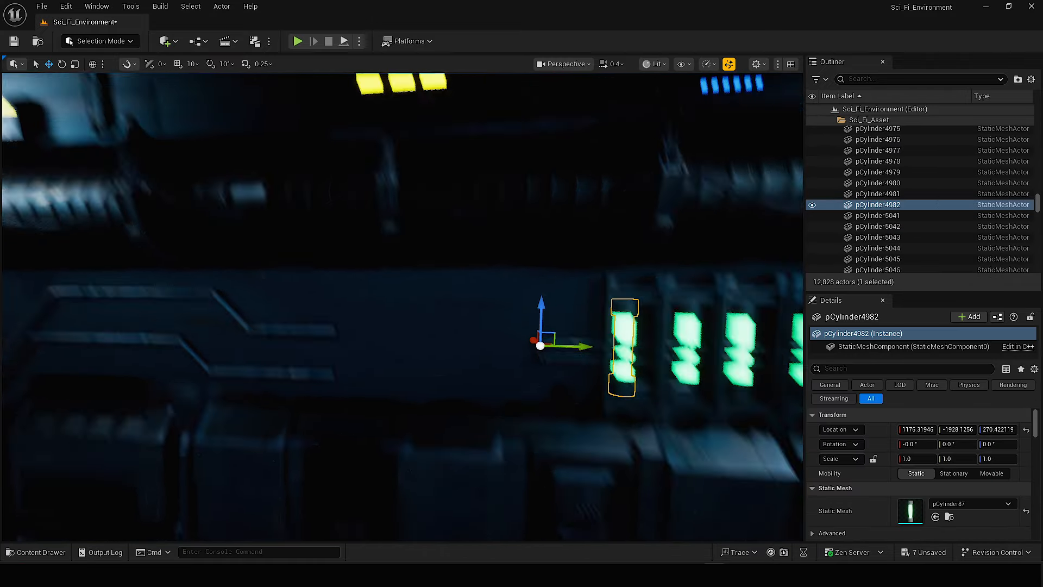
Select the four green tubes and four frames of another wall section, and undo a trial copy of them along the wall.
left_click(564, 337, "shift")
left_click(628, 338, "shift")
left_click(703, 337, "shift")
left_click(717, 276, "shift")
left_click_drag(625, 335, 595, 329)
right_click_drag(595, 329, 594, 329)
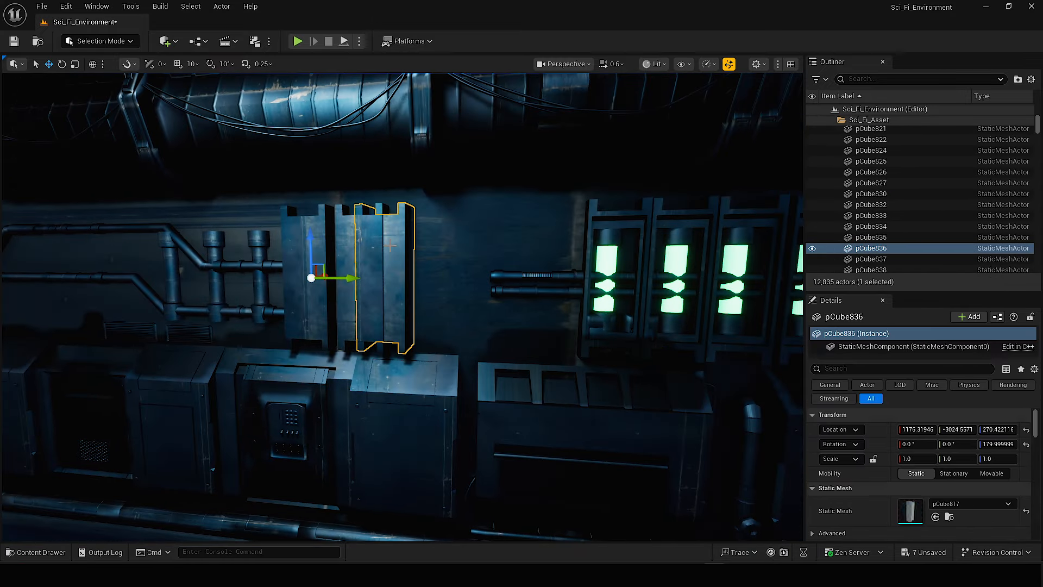
key("ctrl+z")
key("ctrl+z")
Group the eight tube and frame pieces and move the group along the wall above the keypad console.
scroll(610, 305, "up", 3)
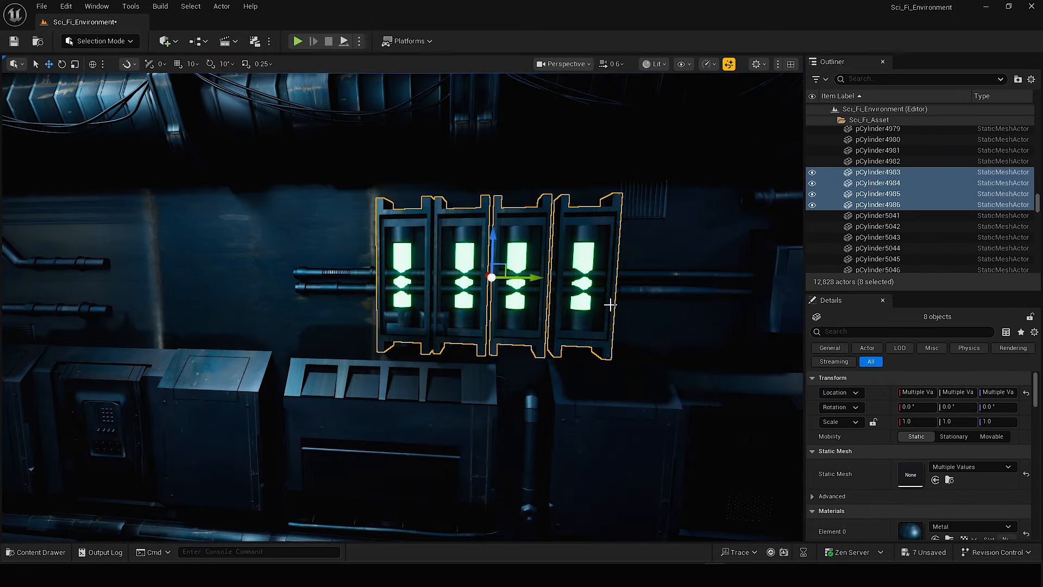
key("ctrl+g")
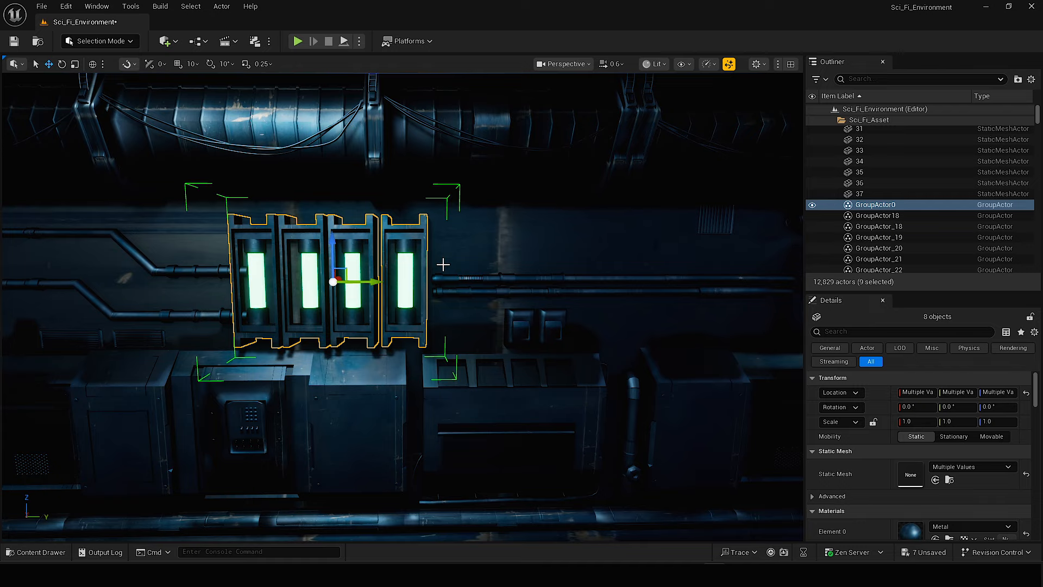
right_click_drag(443, 265, 428, 244)
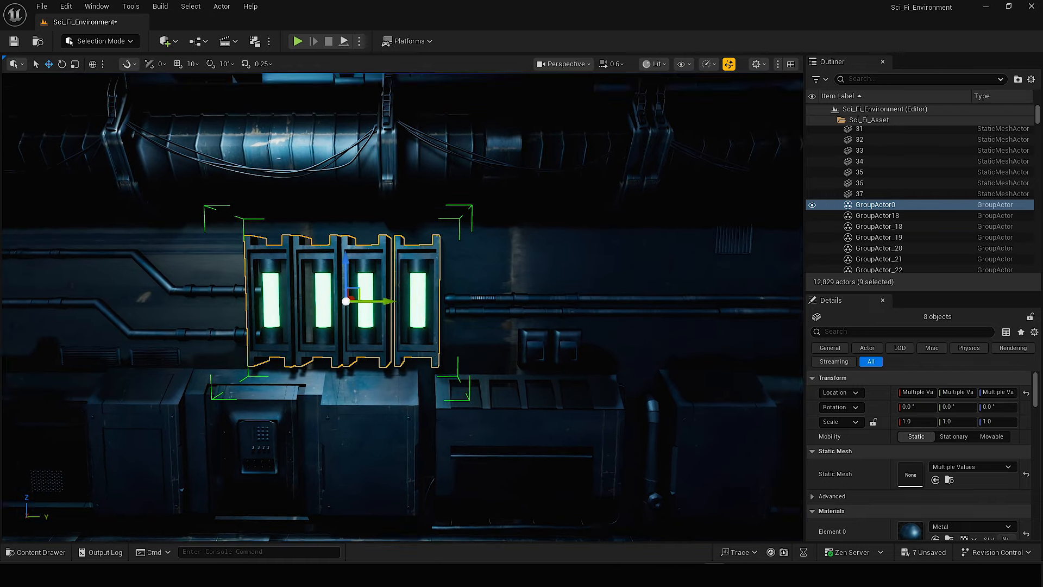
scroll(462, 181, "up", 3)
scroll(462, 283, "down", 4)
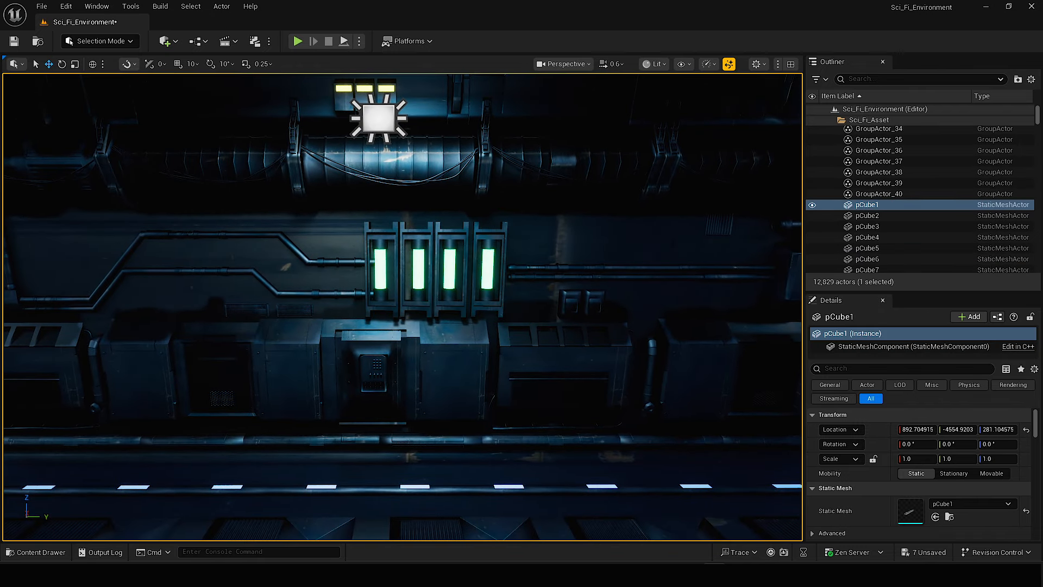
Duplicate the grouped green-tube panel to another wall section and delete the unwanted pieces from the wall.
left_click(506, 270)
left_click_drag(112, 295, 782, 288)
left_click(408, 229)
key("Delete")
left_click(326, 221)
left_click(251, 271, "ctrl")
key("Delete")
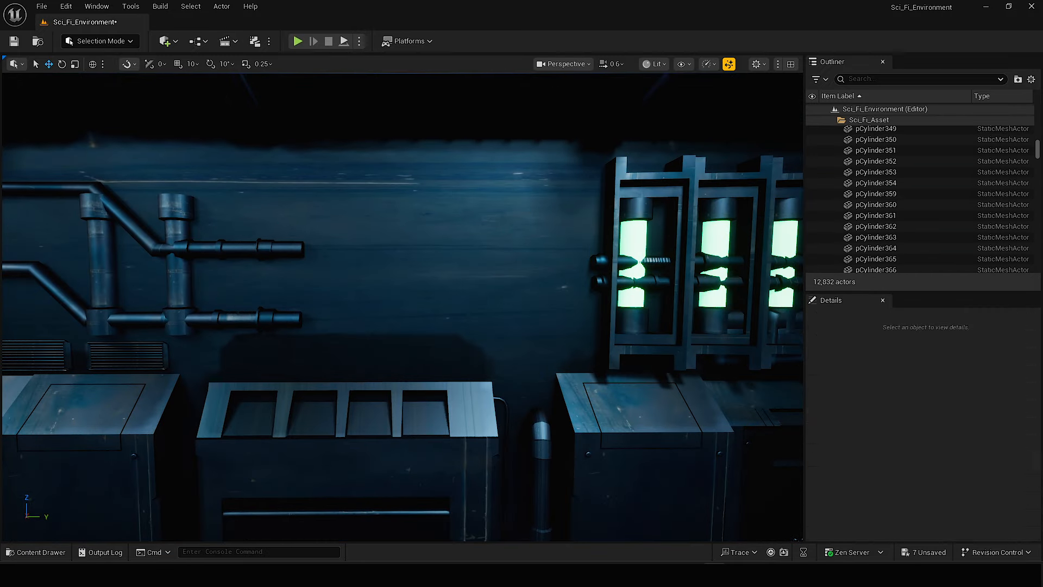
Delete the two vertical pipes on the wall and move the green-tube panel along the wall to above the slotted console.
left_click(177, 272)
left_click(101, 267, "ctrl")
key("Delete")
left_click(690, 261)
left_click_drag(576, 270, 382, 272)
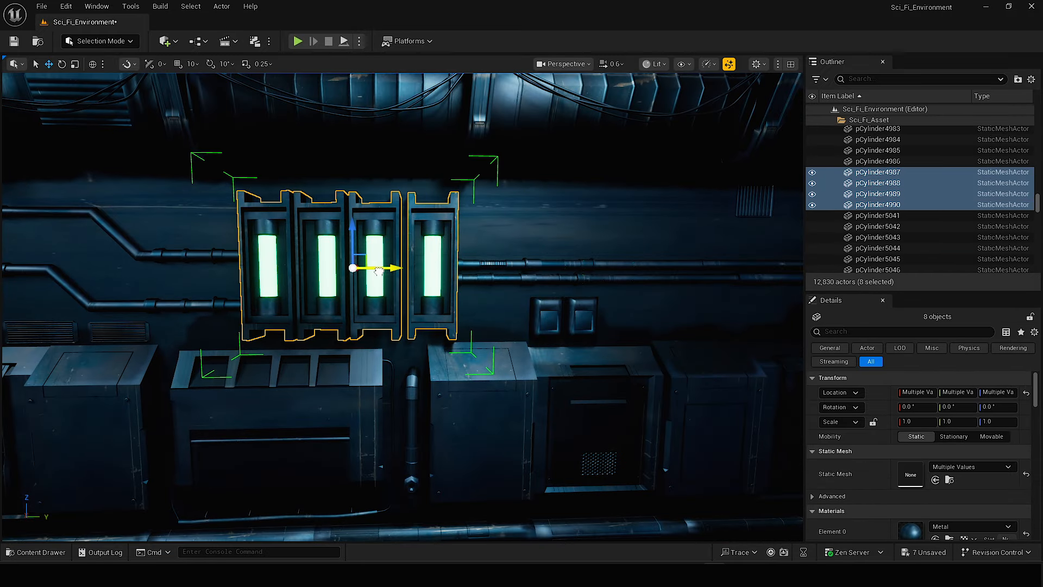
mouse_move(751, 252)
right_mouse_down()
mouse_move(646, 252)
mouse_move(750, 252)
right_mouse_up()
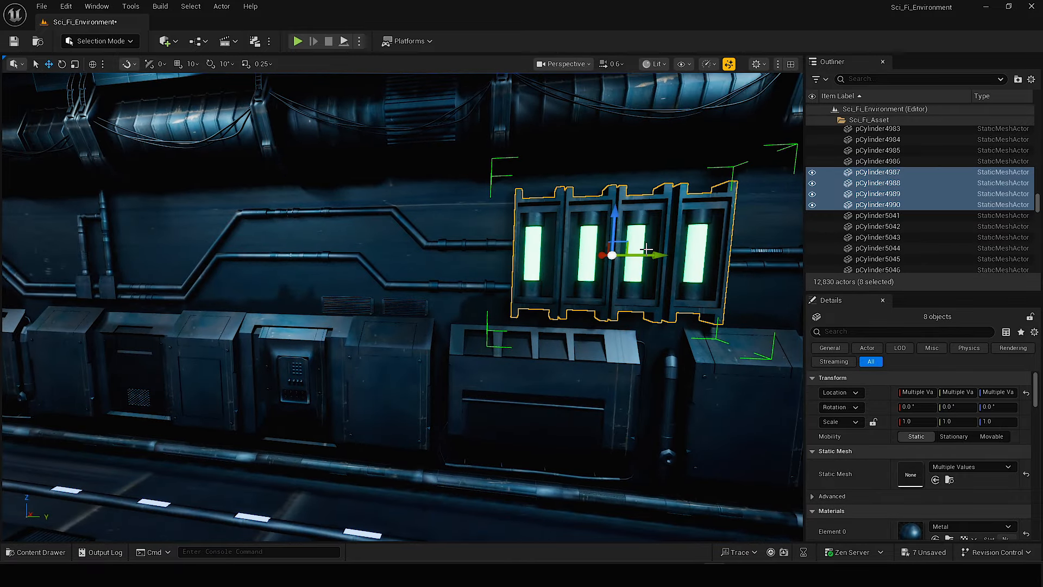
mouse_move(657, 276)
right_mouse_down()
mouse_move(701, 247)
mouse_move(728, 247)
mouse_move(657, 276)
right_mouse_up()
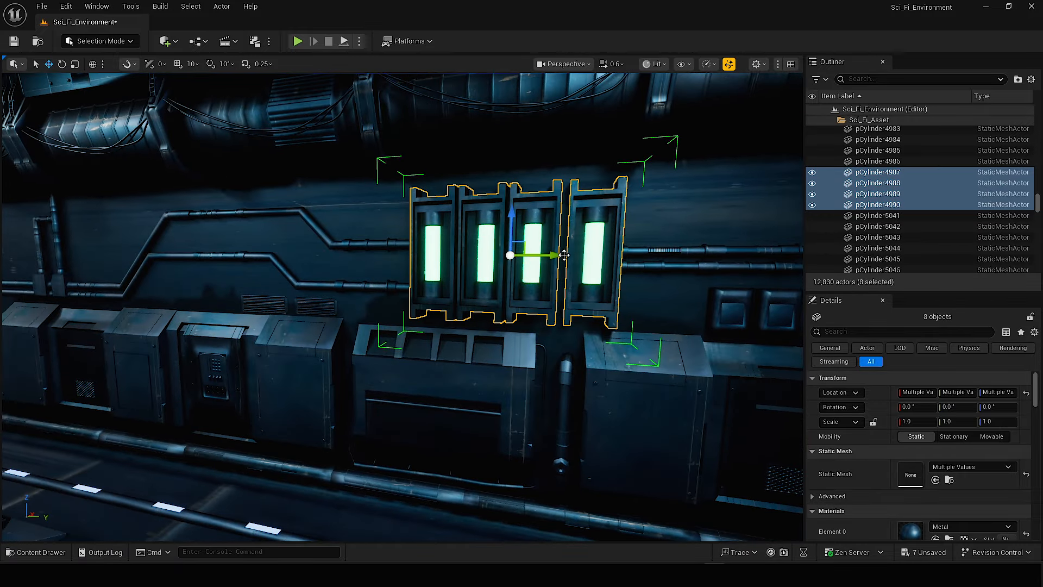
Copy the green-tube panel to another wall section and delete the unwanted piece there.
right_click_drag(521, 288, 434, 288)
left_click_drag(536, 288, 497, 295)
right_click_drag(497, 294, 424, 288)
left_click(396, 275)
key("Delete")
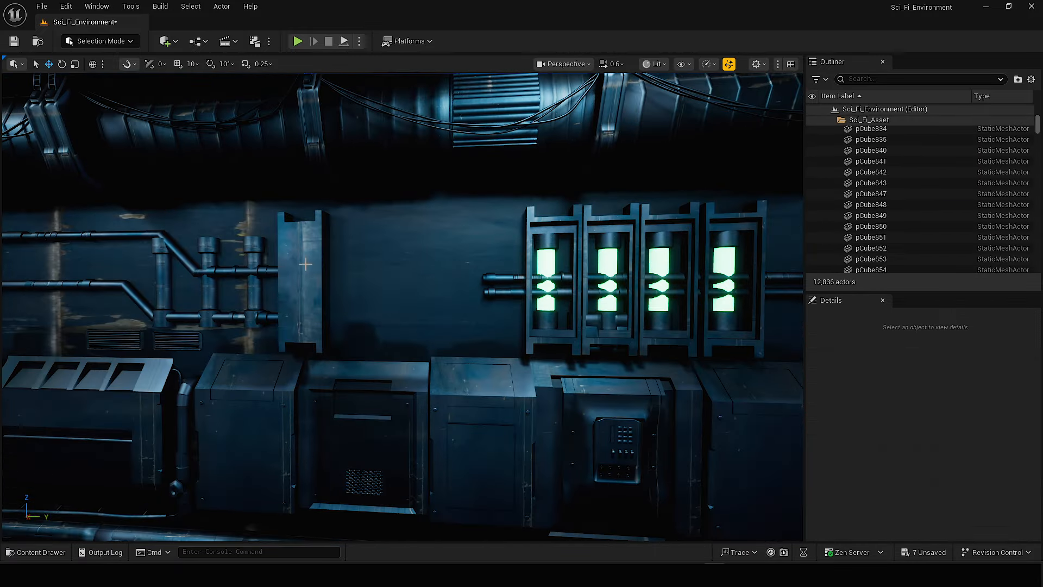
Delete more unwanted wall pieces and place another copy of the eight-piece green-tube panel further along the wall.
left_click(303, 279)
left_click(54, 271, "ctrl")
key("Delete")
left_click(552, 231)
right_click_drag(551, 231, 625, 244)
left_click_drag(418, 281, 304, 282, "alt")
right_click_drag(304, 281, 244, 272)
right_click_drag(304, 250, 413, 261)
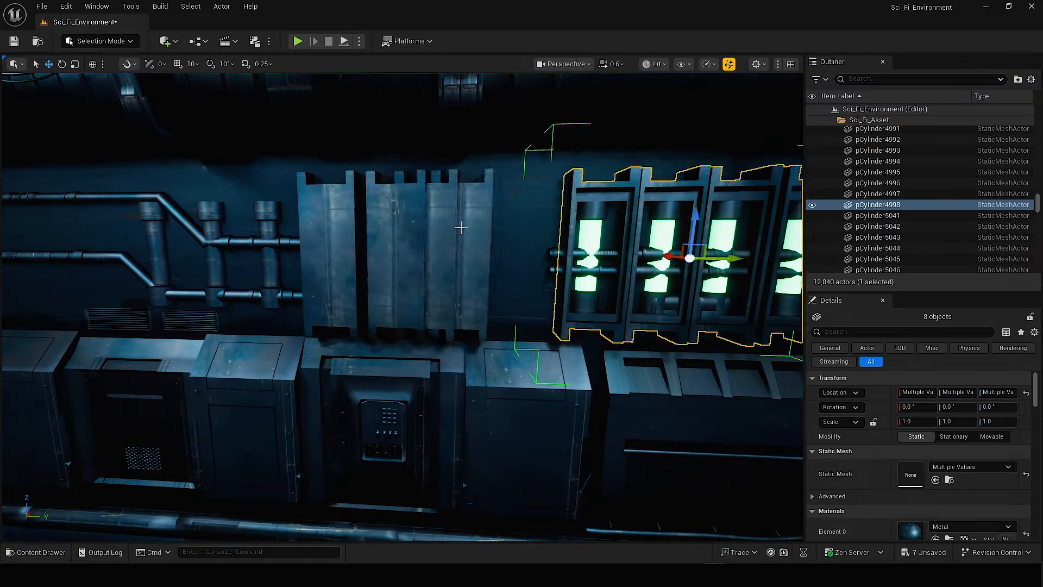
Delete the remaining unwanted vertical pipes from the wall section next to the copied green-tube panel.
left_click(397, 261)
key("Delete")
left_click(157, 219)
key("Delete")
left_click(326, 266)
right_click_drag(157, 220, 412, 260)
key("Delete")
Continue the green-tube panel copies to the corridor's open end and delete the surplus eight-piece copy.
left_click_drag(413, 262, 311, 262)
right_click_drag(312, 261, 674, 244)
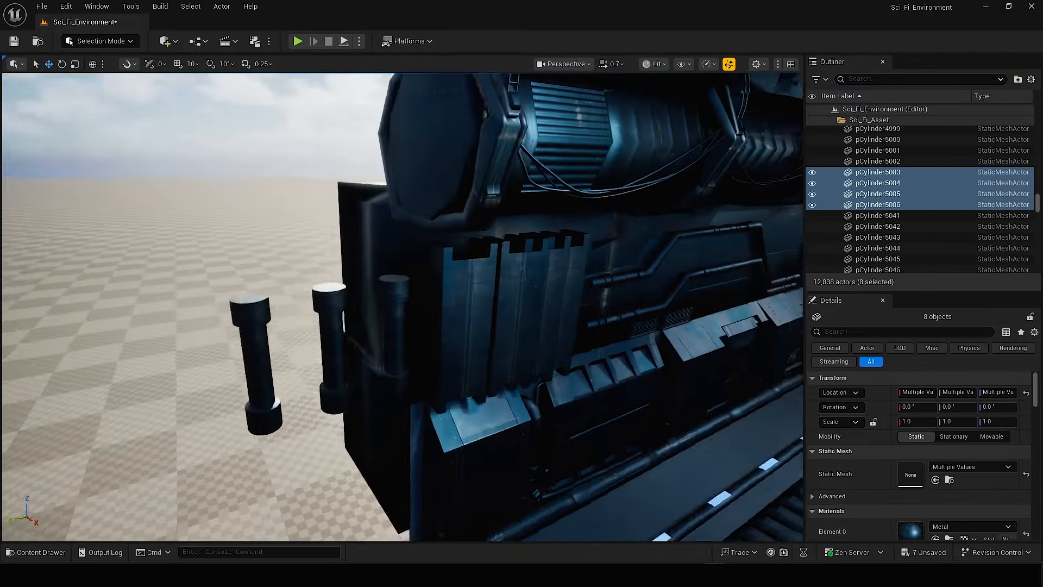
right_click_drag(473, 266, 473, 265)
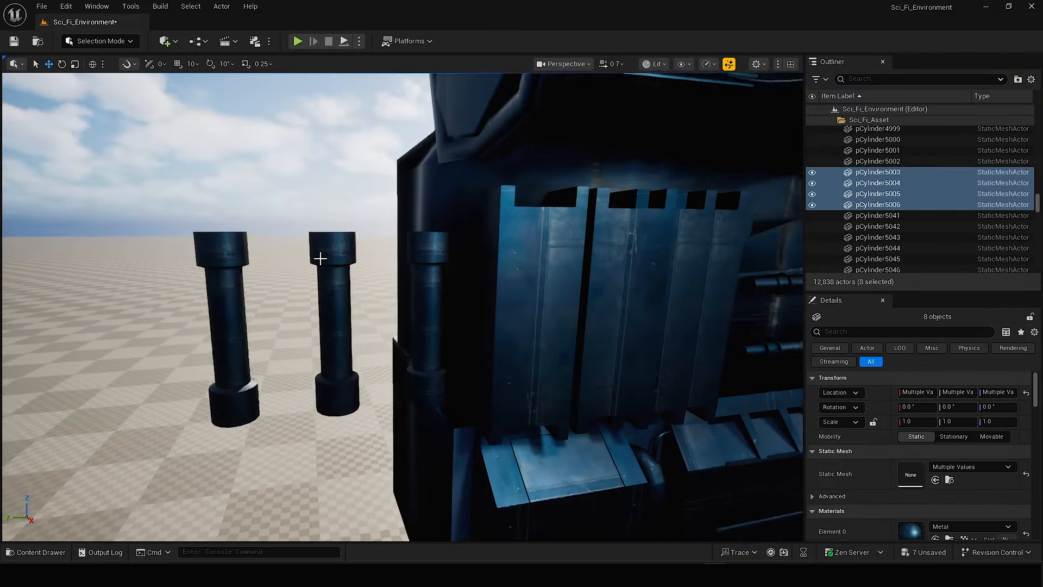
key("Delete")
right_click_drag(696, 231, 601, 267)
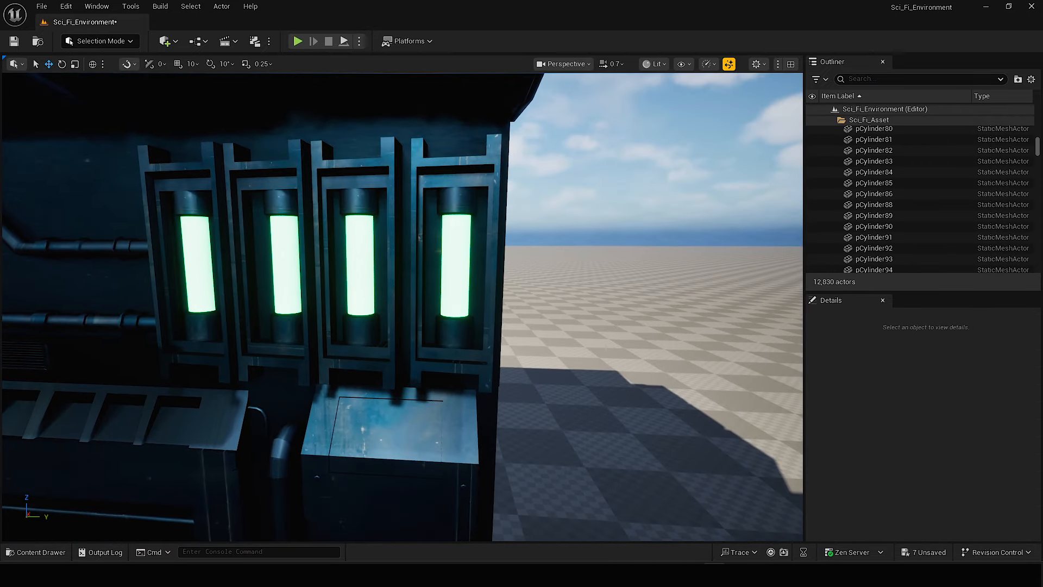
Select the four green tubes and four frames at the corridor's open end and duplicate them to the opposite wall.
left_click(456, 261)
left_click(336, 227, "ctrl")
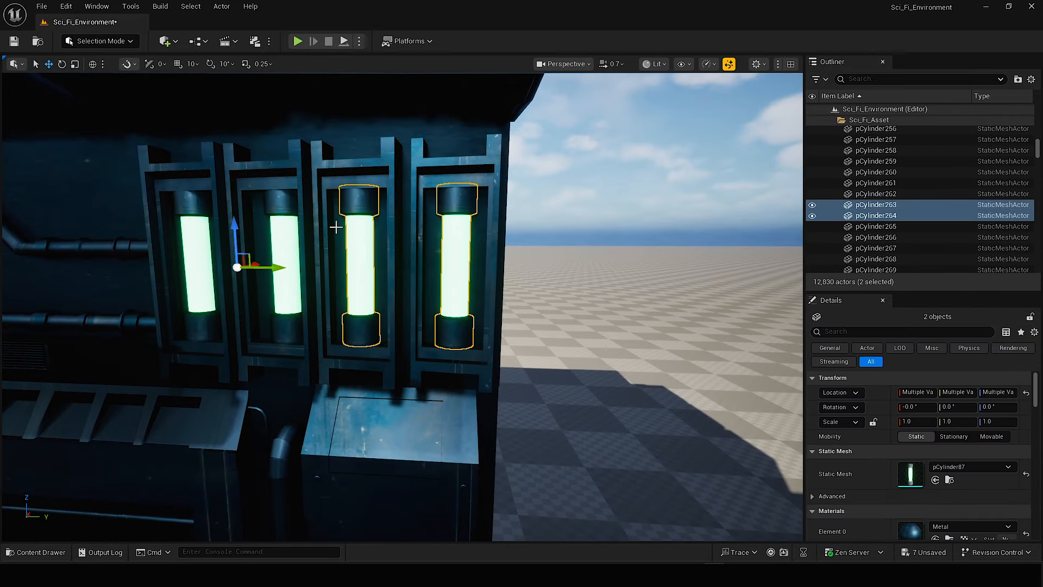
left_click(342, 167, "ctrl")
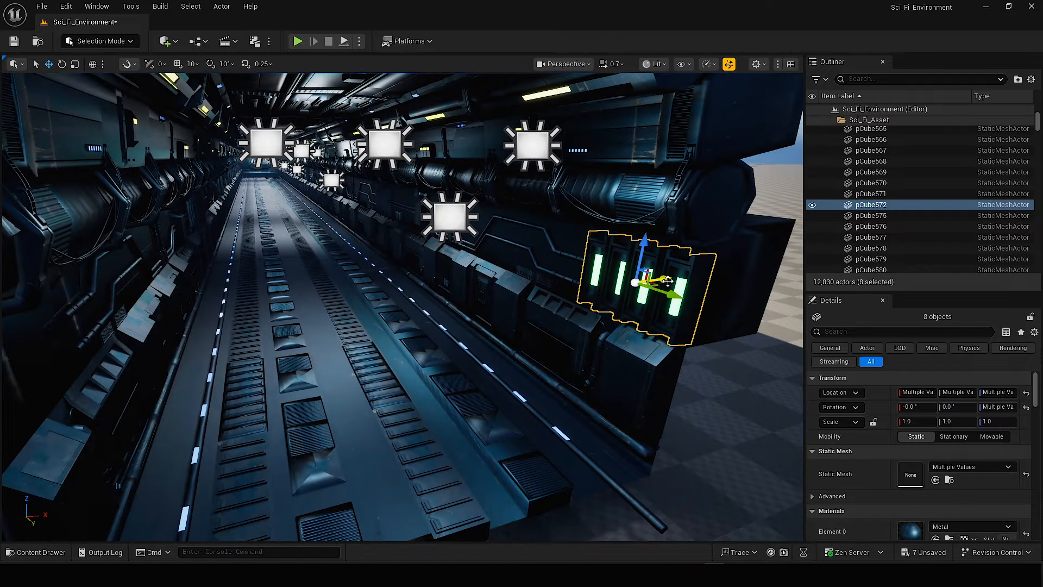
left_click(214, 348)
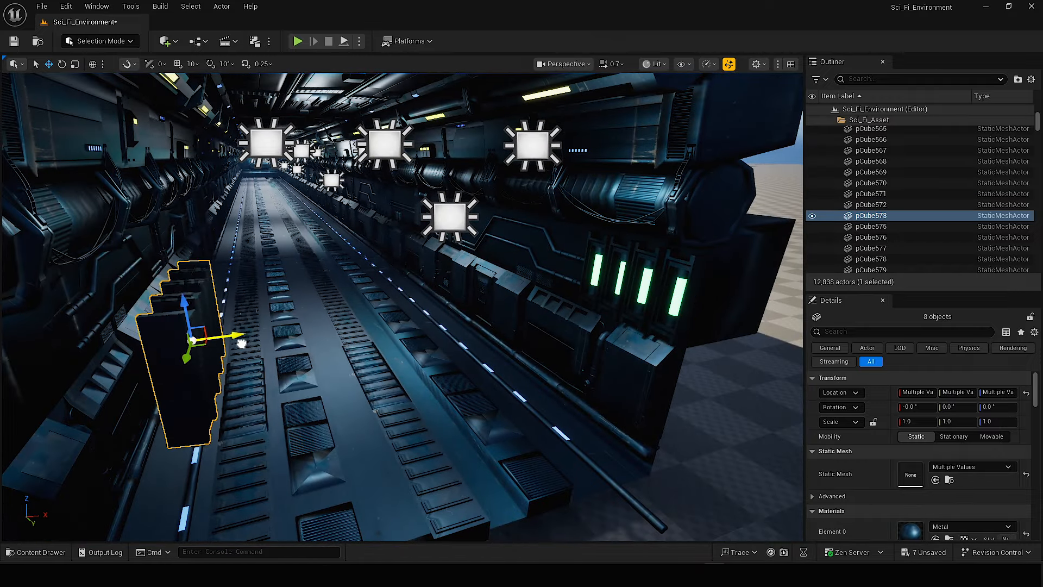
Mirror the copied tube panel on the X axis and save the level.
right_click(195, 351)
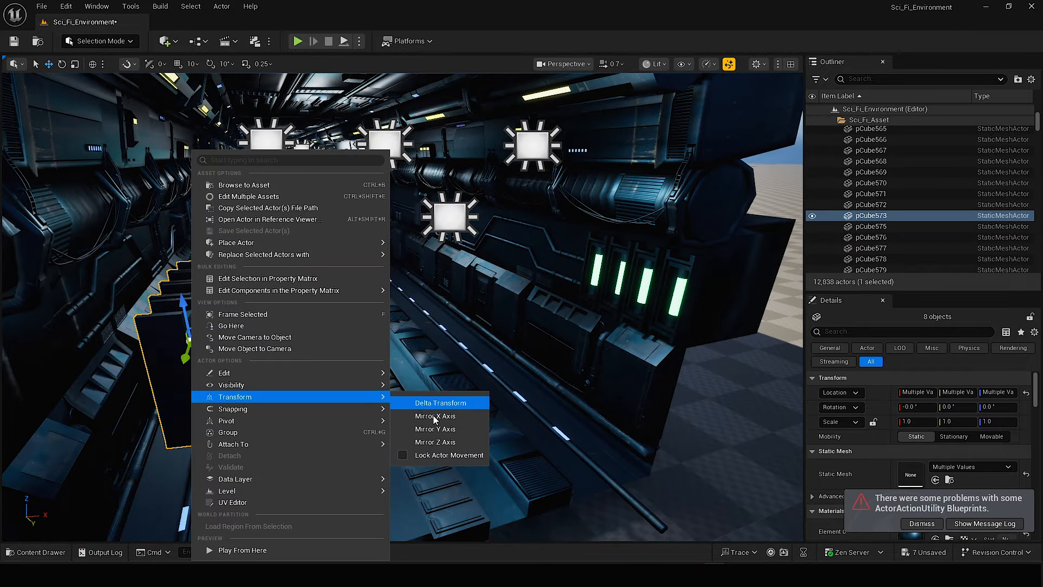
left_click(435, 416)
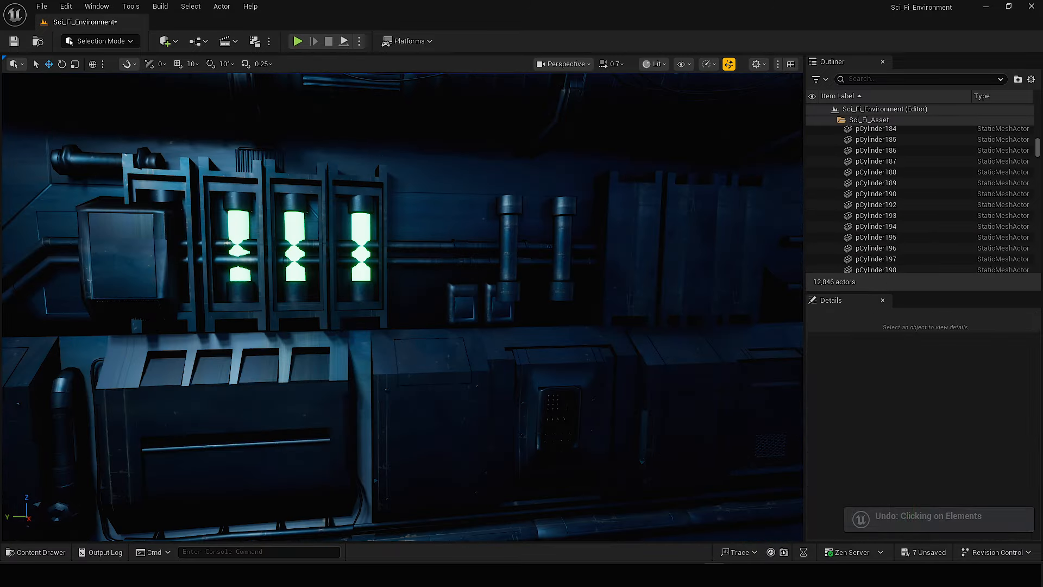
key("f")
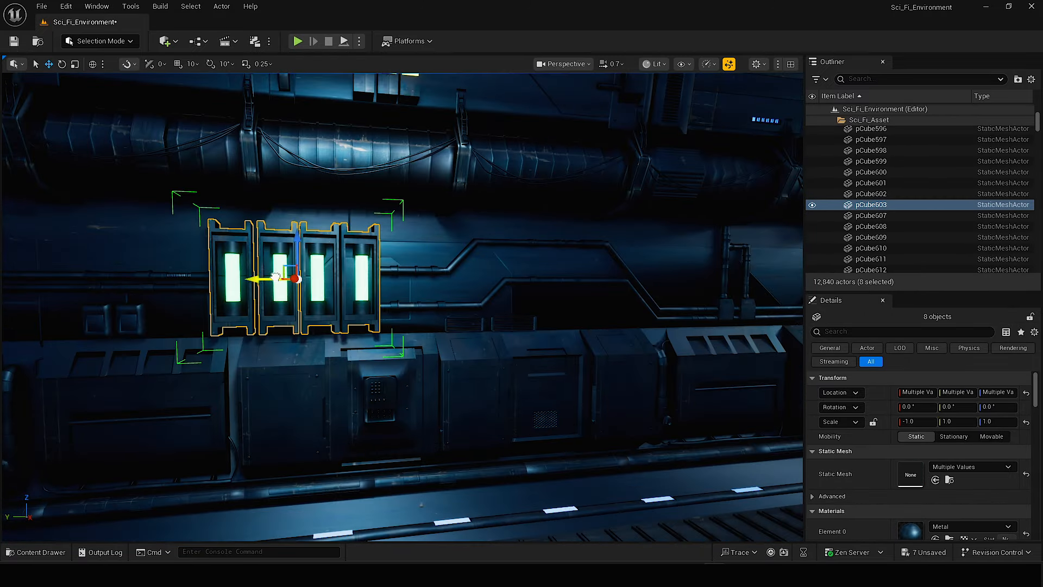
key("ctrl+s")
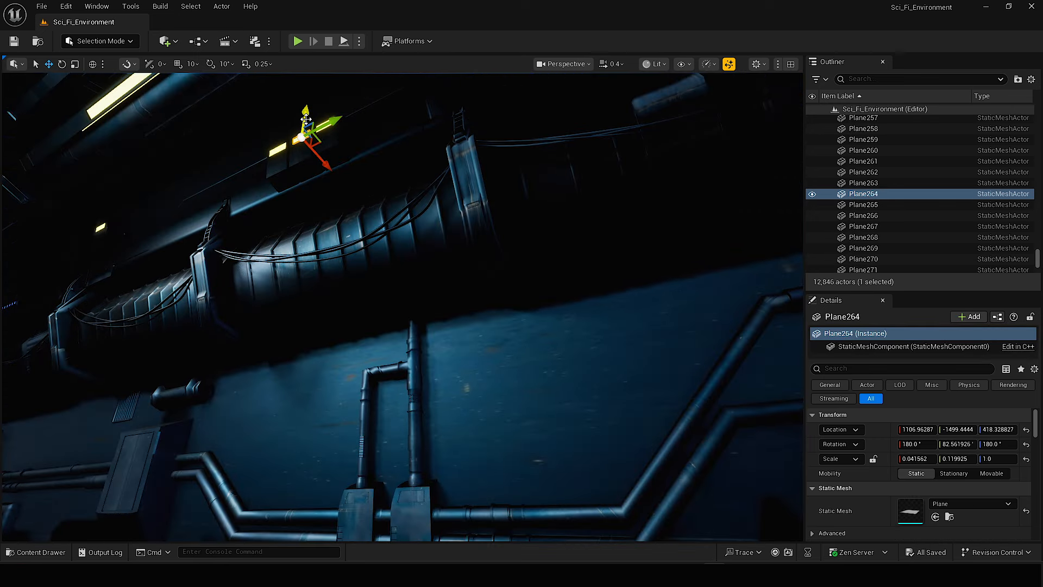
Duplicate the yellow emissive plane from the upper wall and bring the copy down to the small pipe box.
left_click_drag(305, 117, 283, 318, "alt")
mouse_move(288, 370)
right_mouse_down()
mouse_move(288, 381)
mouse_move(288, 370)
right_mouse_up()
left_click_drag(208, 344, 486, 360)
right_click_drag(486, 360, 511, 361)
left_click_drag(335, 304, 336, 340)
right_click_drag(335, 339, 343, 361)
Rotate and position the yellow plane flush against the front face of the small pipe box.
key("e")
left_click_drag(320, 416, 322, 435)
key("w")
left_click_drag(377, 357, 375, 359)
right_click_drag(375, 359, 461, 326)
left_click_drag(482, 197, 482, 187)
right_click_drag(482, 188, 359, 261)
key("e")
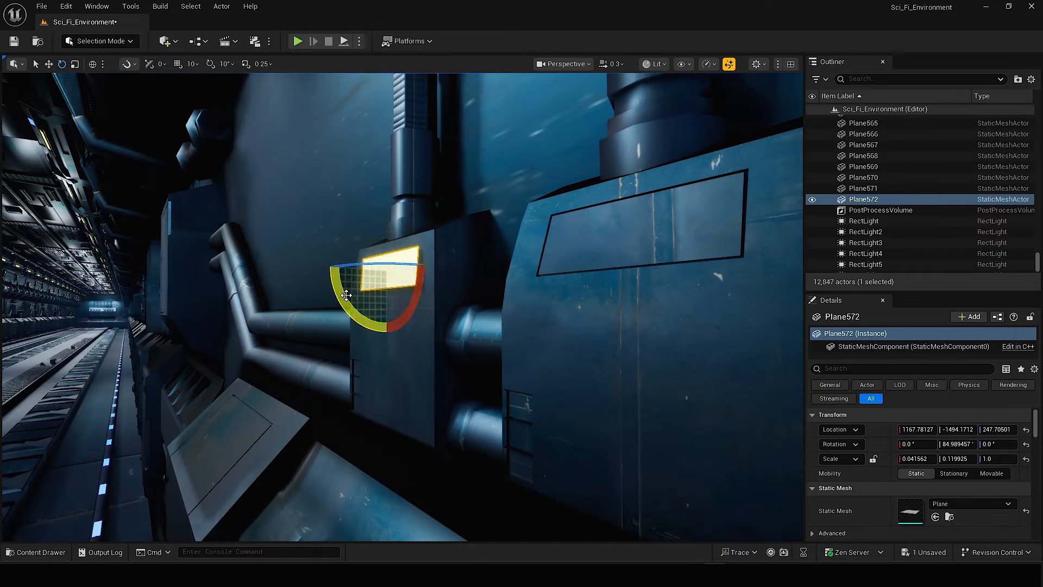
right_click_drag(416, 291, 435, 283)
left_click_drag(451, 255, 567, 251, "alt")
left_click(424, 256, "shift")
Duplicate the yellow plane onto the neighbouring pipe boxes along the same wall.
right_click_drag(434, 272, 451, 283)
left_click_drag(442, 283, 489, 284, "alt")
right_click_drag(489, 283, 457, 280)
left_click_drag(457, 280, 247, 282)
right_click_drag(247, 283, 305, 261)
left_click_drag(576, 288, 782, 272, "alt")
right_click_drag(783, 272, 543, 271)
left_click_drag(431, 267, 459, 266)
right_click_drag(459, 267, 544, 271)
Continue the yellow plane copies along the corridor, covering the pipe boxes on the opposite wall as well.
left_click_drag(575, 262, 761, 262, "alt")
right_click_drag(544, 271, 435, 271)
left_click_drag(309, 244, 489, 256)
right_click_drag(489, 255, 489, 305)
left_click_drag(618, 310, 625, 310)
right_click_drag(624, 311, 543, 293)
left_click_drag(462, 276, 652, 276, "alt")
left_click_drag(117, 291, 489, 299)
right_click_drag(489, 298, 420, 291)
scroll(419, 292, "down", 2)
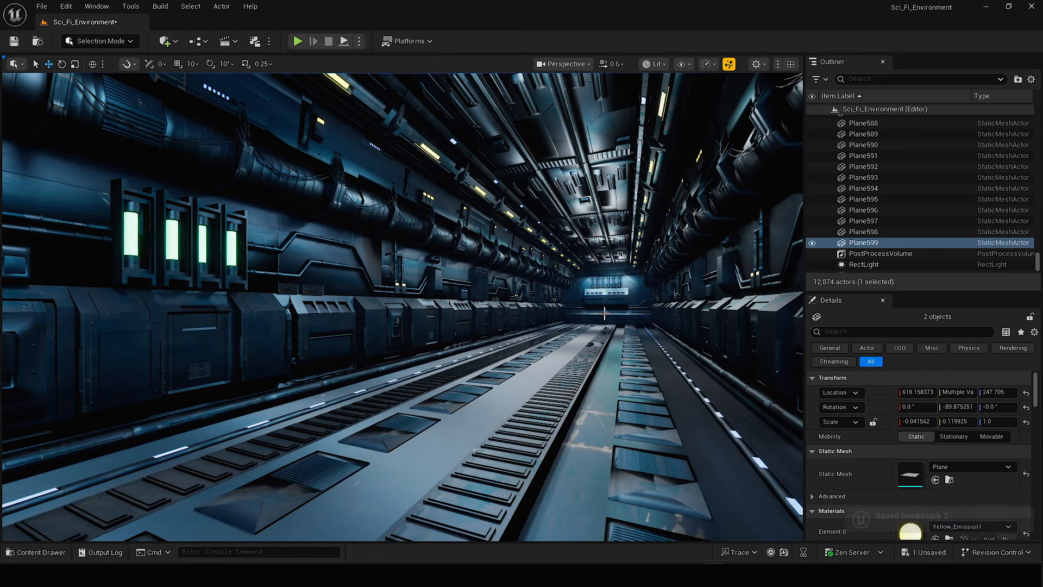
Arrange the green-tube panels side by side above the end-wall console and delete the overlapping pieces.
right_click_drag(605, 314, 612, 315)
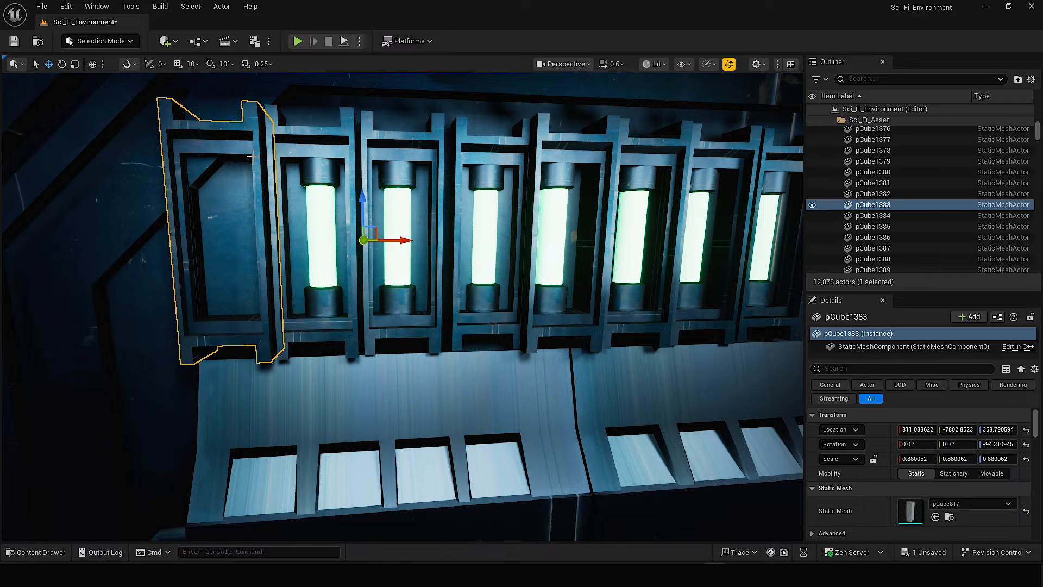
key("Delete")
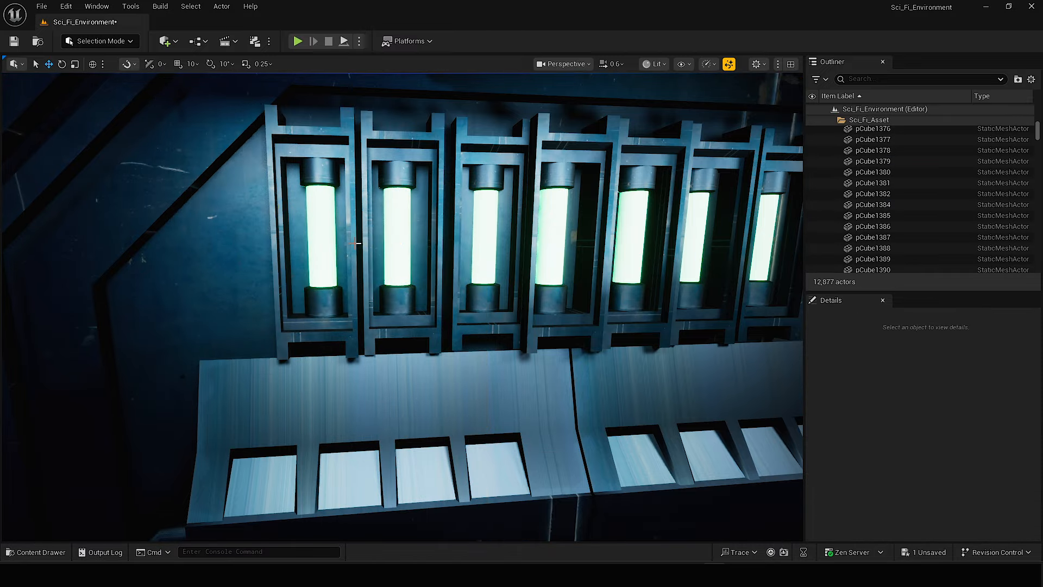
scroll(251, 157, "down", 10)
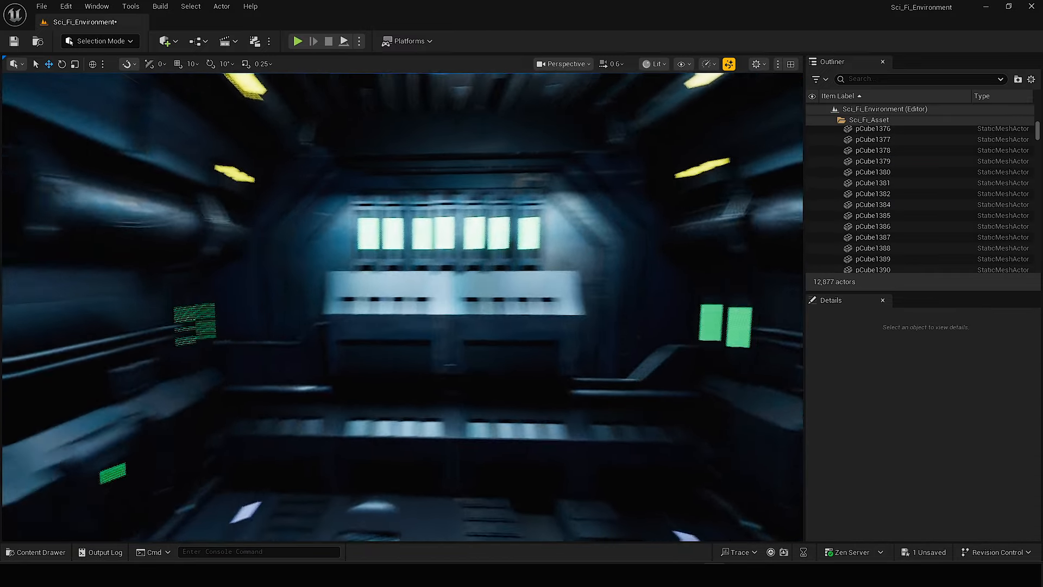
right_click_drag(403, 307, 467, 305)
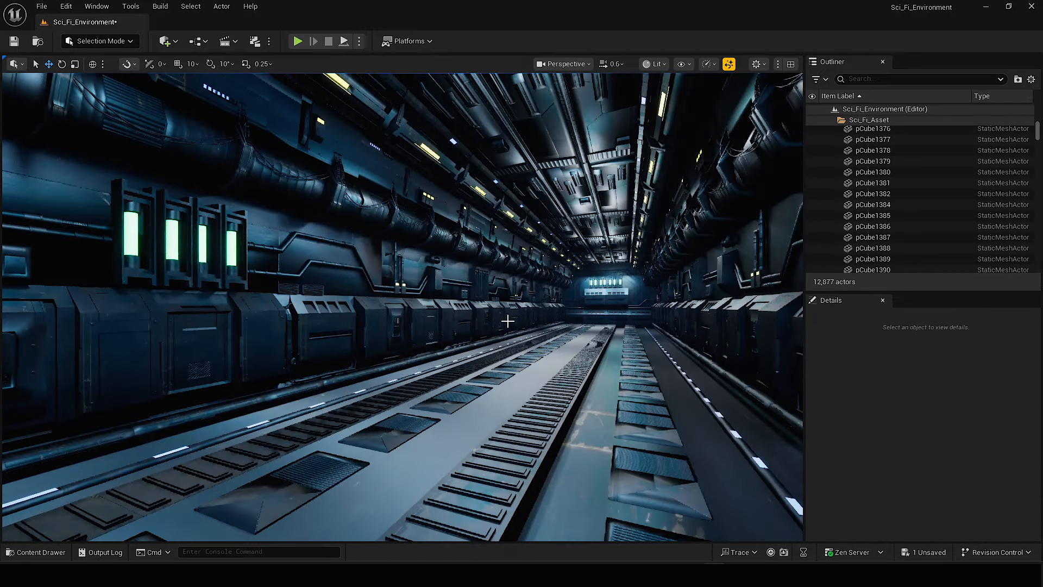
key("w")
right_click_drag(508, 321, 565, 326)
scroll(508, 321, "up", 2)
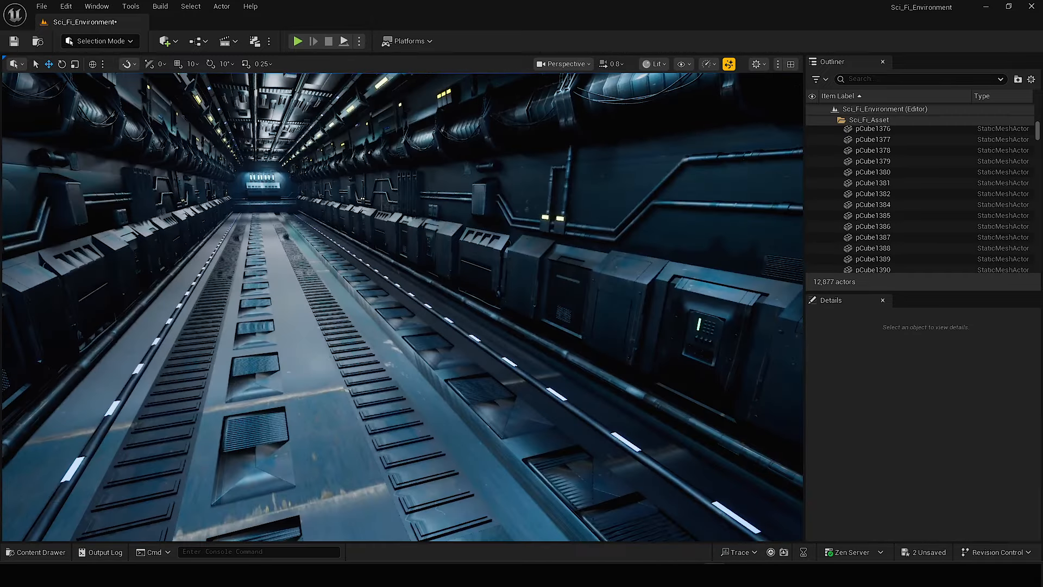
right_click_drag(402, 307, 459, 308)
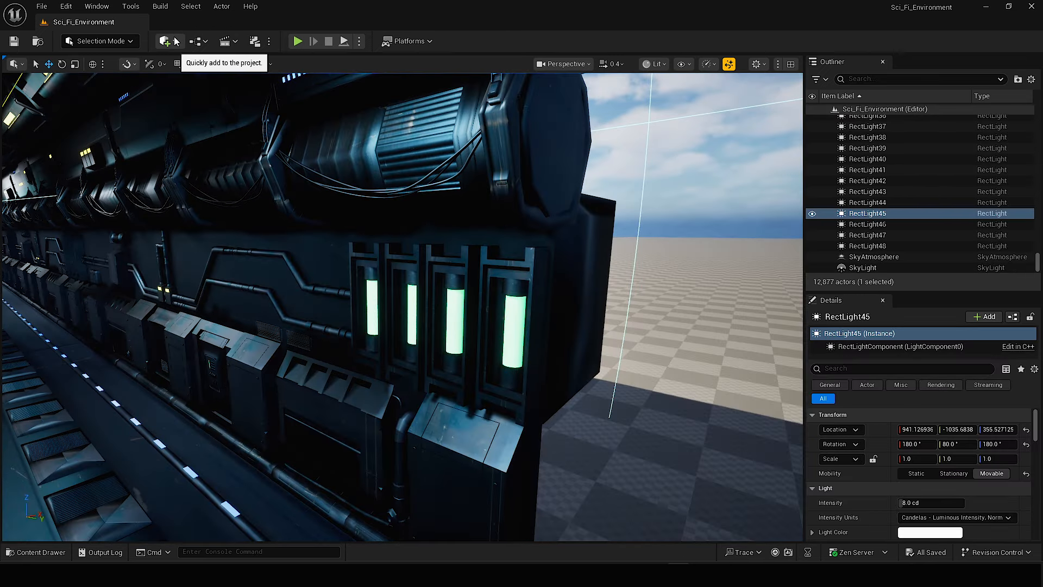
Add a rect light and position it in front of the four green tubes at the corridor's open end.
left_click(175, 39)
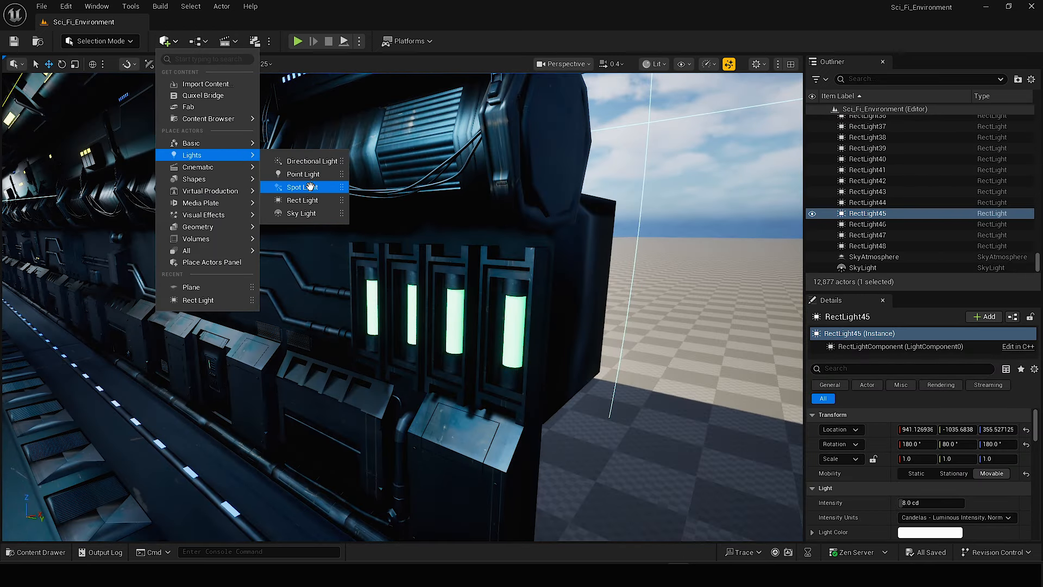
left_click_drag(294, 200, 341, 305)
right_click_drag(342, 304, 391, 326)
scroll(391, 326, "down", 2)
left_click_drag(317, 345, 412, 357)
scroll(912, 455, "down", 4)
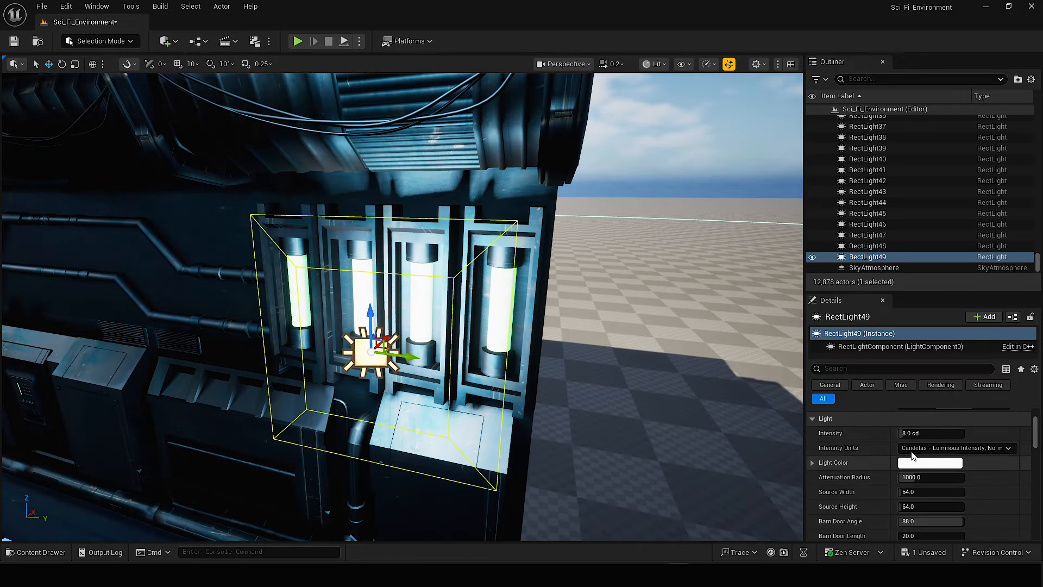
Set the rect light's colour to light green, its source width to 80 and its source height to 16.
left_click(906, 463)
left_click(708, 360)
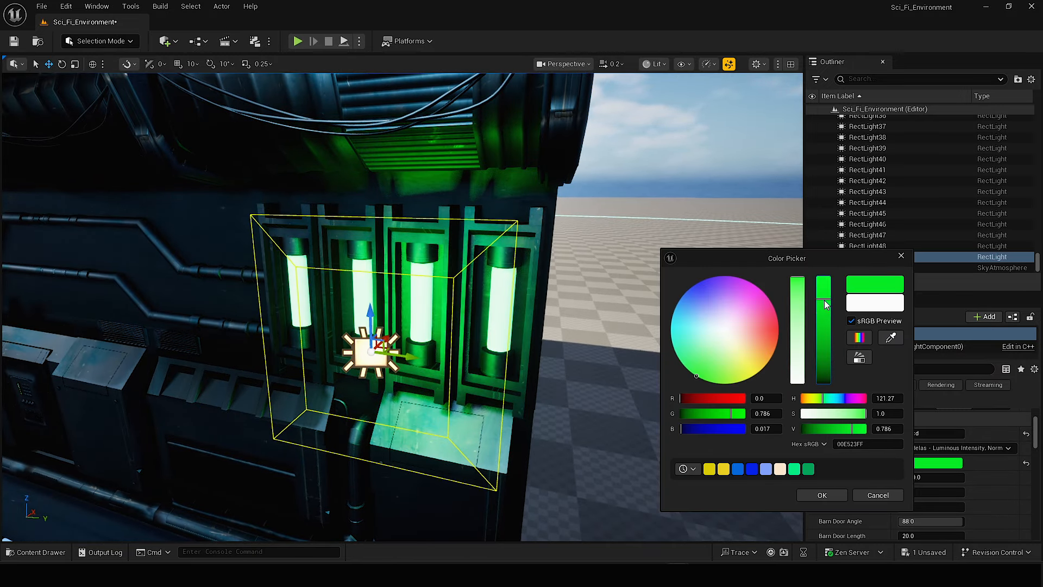
left_click(796, 295)
right_click_drag(544, 326, 521, 332)
left_click(831, 495)
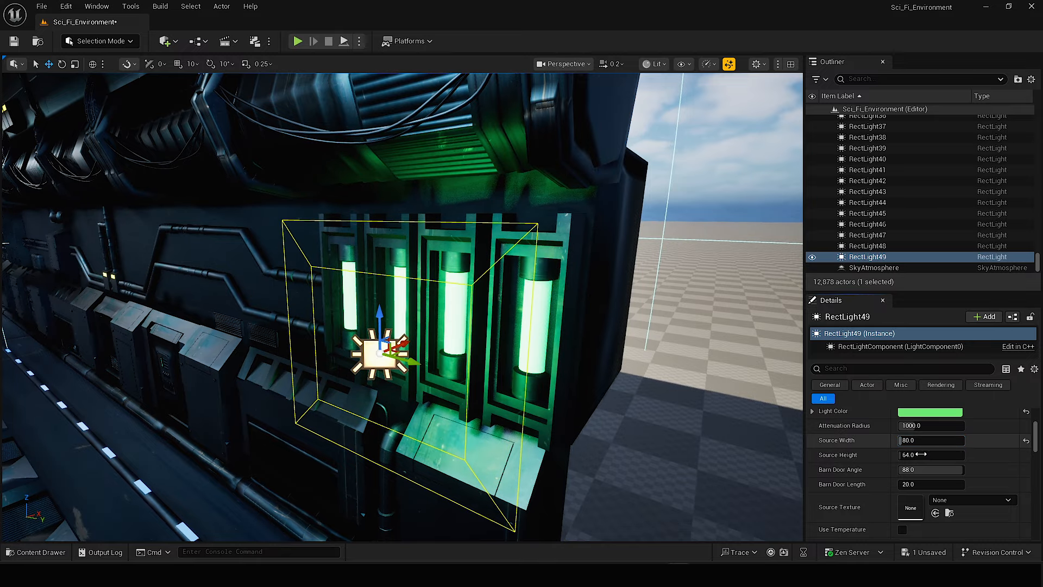
right_click_drag(522, 326, 384, 312)
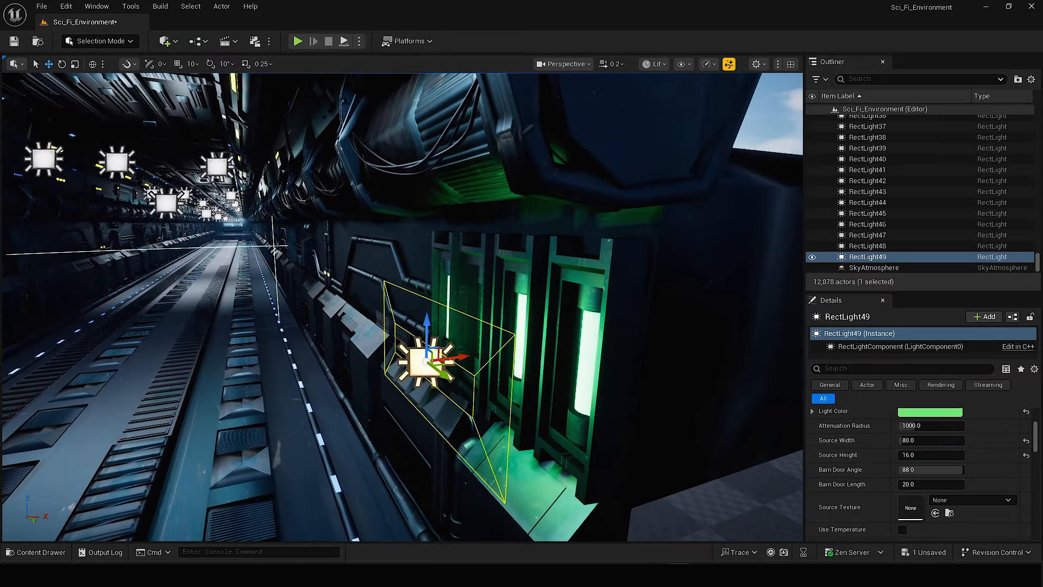
Duplicate the green rect light and raise the copy to the upper wall above the large pipe.
left_click_drag(427, 323, 431, 158, "alt")
right_click_drag(430, 157, 497, 147)
left_click_drag(519, 290, 388, 334)
right_click_drag(389, 333, 375, 326)
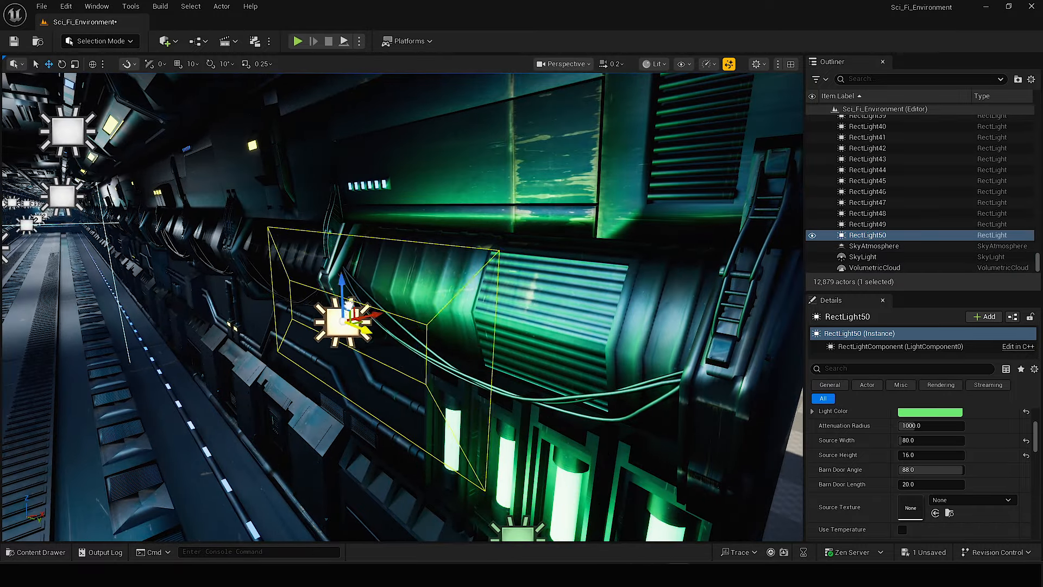
left_click_drag(346, 286, 341, 182)
right_click_drag(341, 182, 350, 157)
Set the copied rect light's colour to cyan blue, its source height to 1 and its source width to 56.
left_click(930, 412)
left_click_drag(745, 344, 689, 311)
left_click(853, 497)
right_click_drag(488, 326, 430, 313)
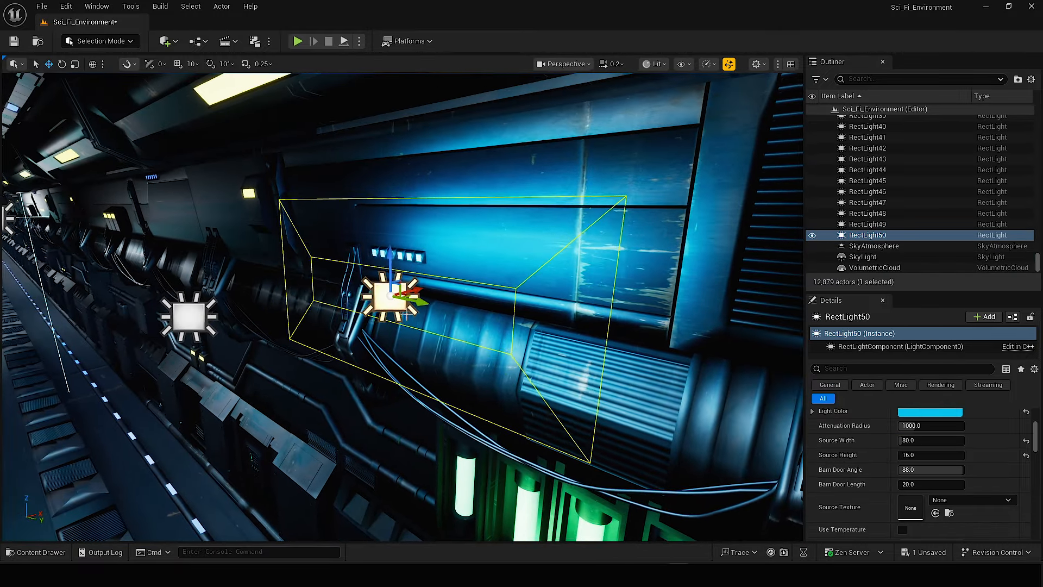
left_click_drag(421, 302, 372, 292)
left_click_drag(931, 455, 907, 456)
right_click_drag(489, 305, 445, 301)
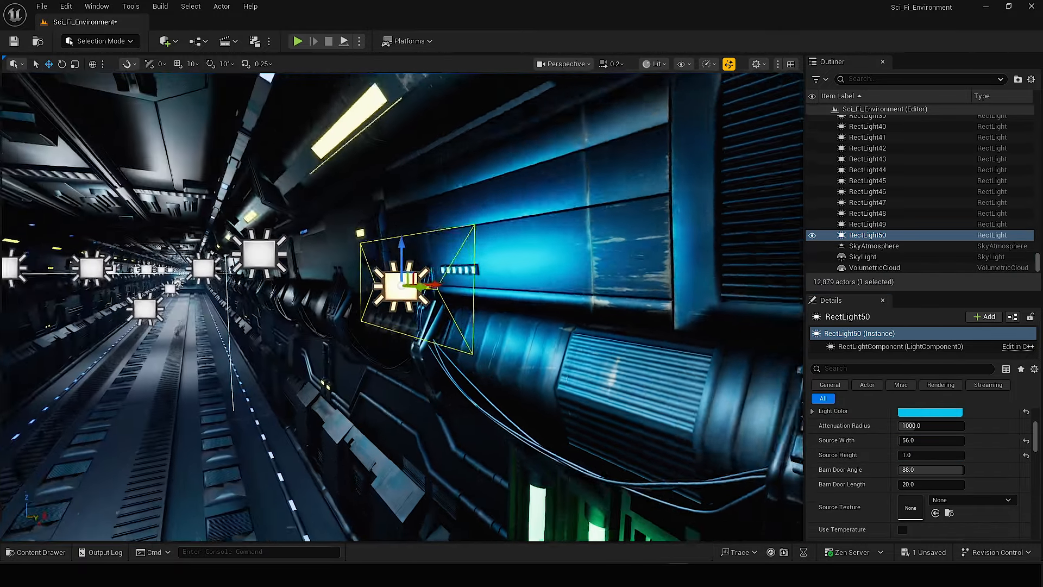
Rotate the blue rect light and move it in front of the row of small square lights on the upper wall.
key("e")
left_click_drag(468, 294, 459, 247)
right_click_drag(459, 247, 478, 220)
key("w")
left_click_drag(449, 401, 485, 409)
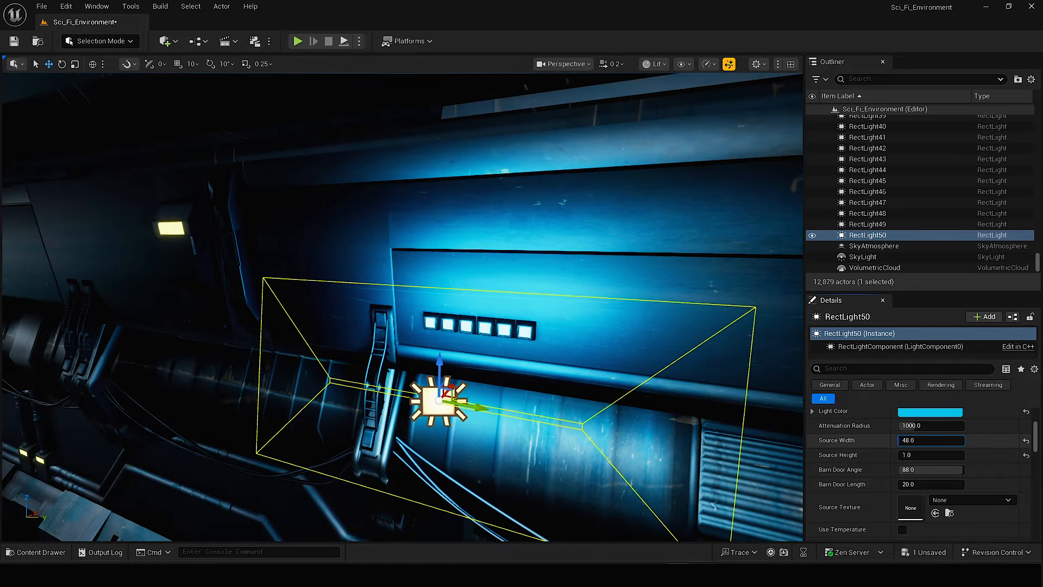
Set the blue rect light's source width to 24, its intensity to 2 cd and its colour to pale blue.
left_click_drag(918, 441, 908, 441)
scroll(907, 440, "up", 1)
left_click(909, 417)
right_click_drag(402, 304, 434, 282)
left_click(930, 446)
Duplicate the pale blue rect light and move the copy up beside the long yellow light strip.
left_click_drag(533, 332, 532, 271, "alt")
right_click_drag(435, 283, 402, 293)
scroll(402, 293, "up", 1)
left_click_drag(529, 310, 529, 262)
left_click_drag(563, 299, 507, 301)
right_click_drag(402, 304, 369, 288)
left_click_drag(480, 353, 415, 354)
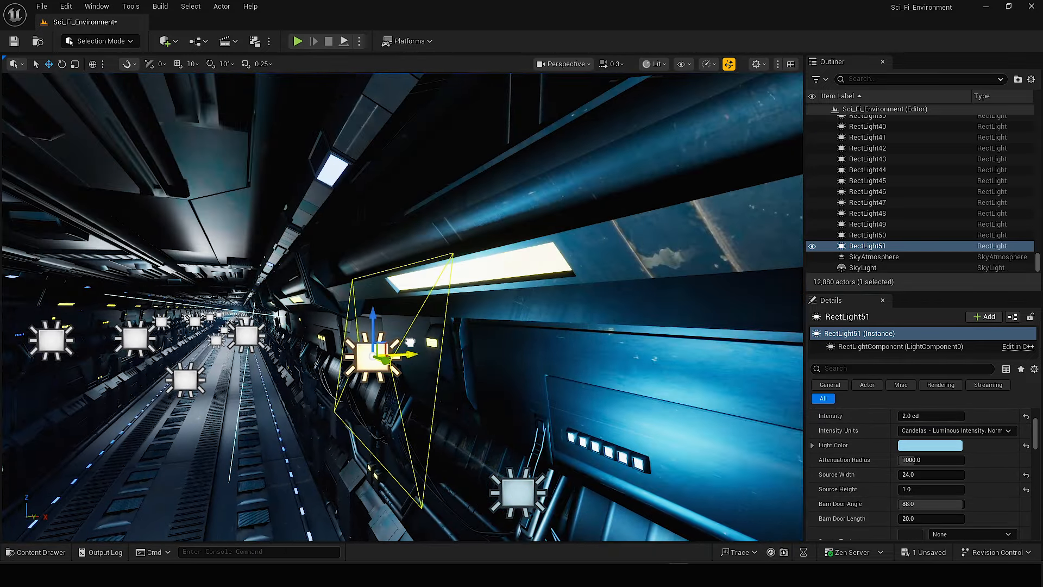
Set the copied rect light's colour to pale yellow and position it at the yellow light strip.
left_click(930, 445)
left_click_drag(701, 325, 738, 367)
left_click(819, 494)
right_click_drag(397, 300, 369, 283)
Rotate the yellow rect light along the strip, set source width 72 and barn door angle 37.6, and reduce its attenuation radius.
key("e")
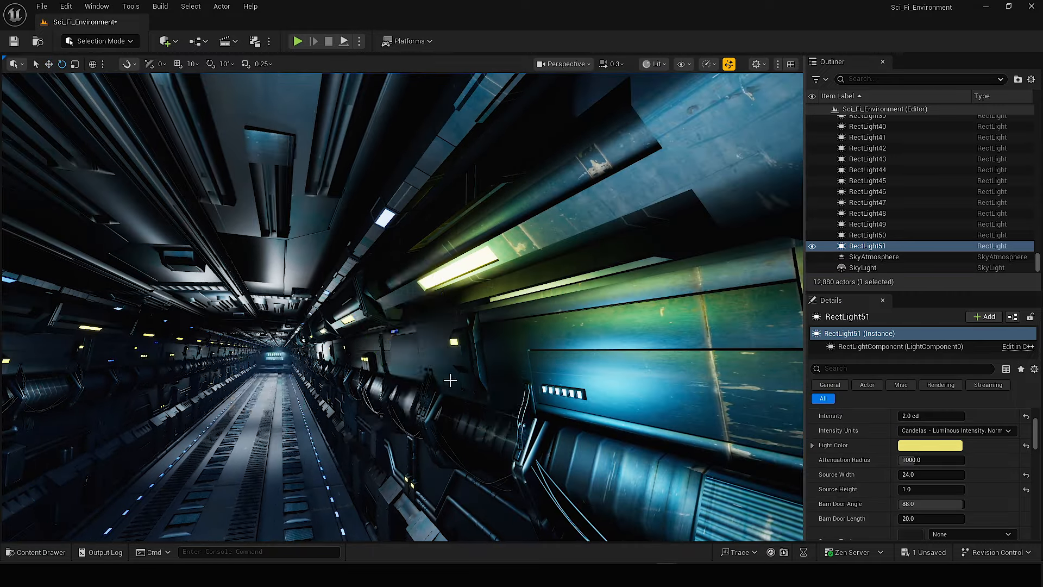
right_click_drag(450, 380, 281, 251)
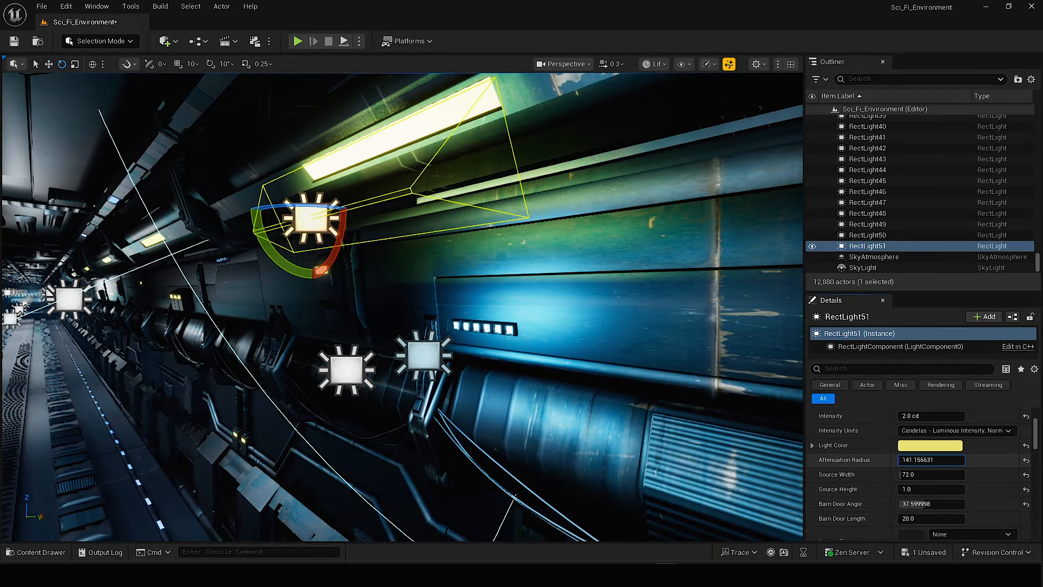
left_click_drag(931, 460, 918, 460)
right_click_drag(481, 272, 510, 321)
key("w")
Add a point light in front of the keypad console with a light green colour and an intensity of 1 cd.
left_click(167, 41)
mouse_move(194, 156)
left_click_drag(321, 179, 328, 365)
left_click(930, 446)
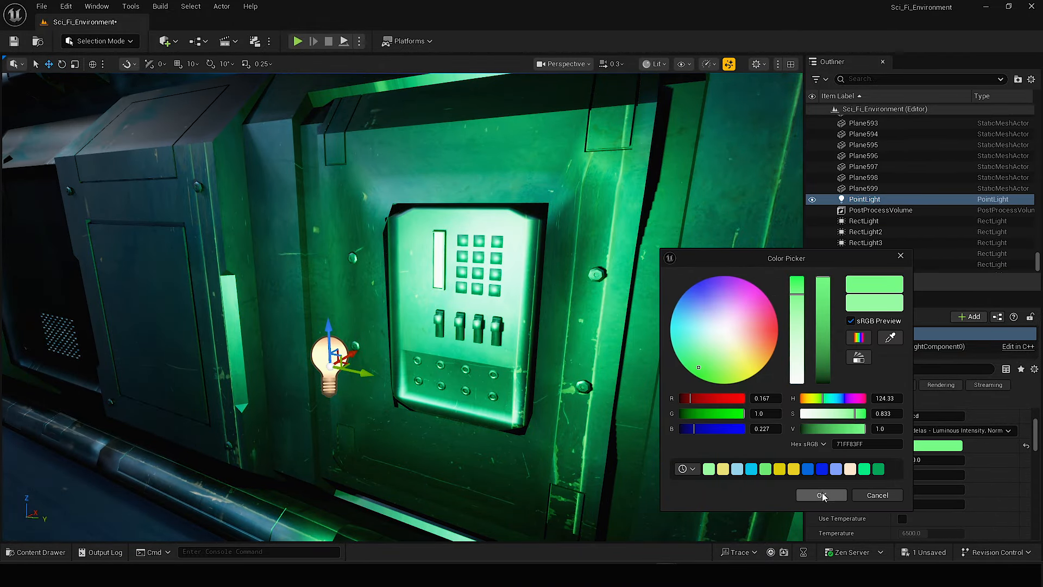
left_click(821, 495)
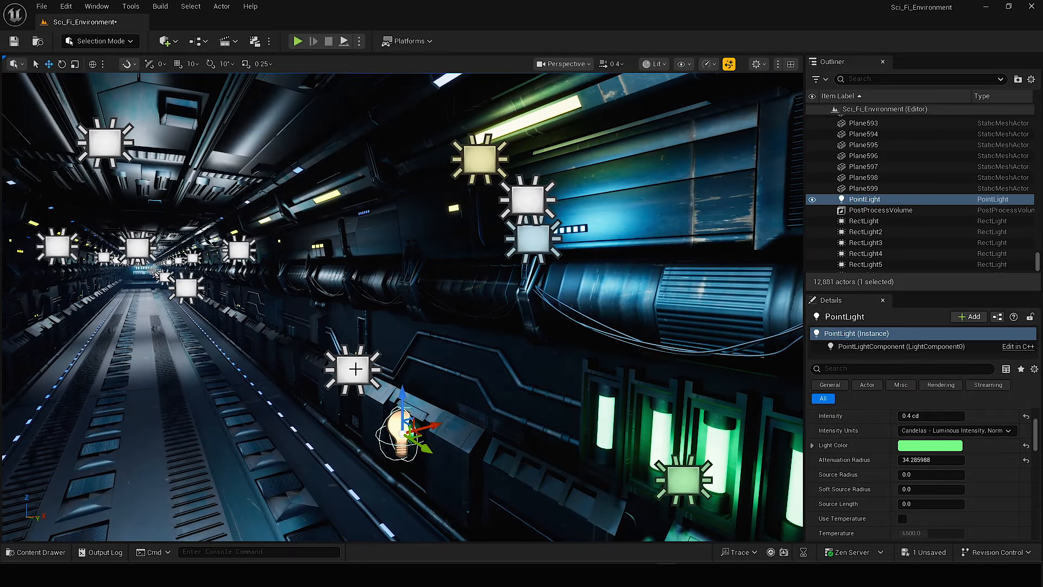
Rotate the white rect light near the corridor's open end to -90° on Y and lower it toward the floor.
left_click(349, 365)
key("f")
key("e")
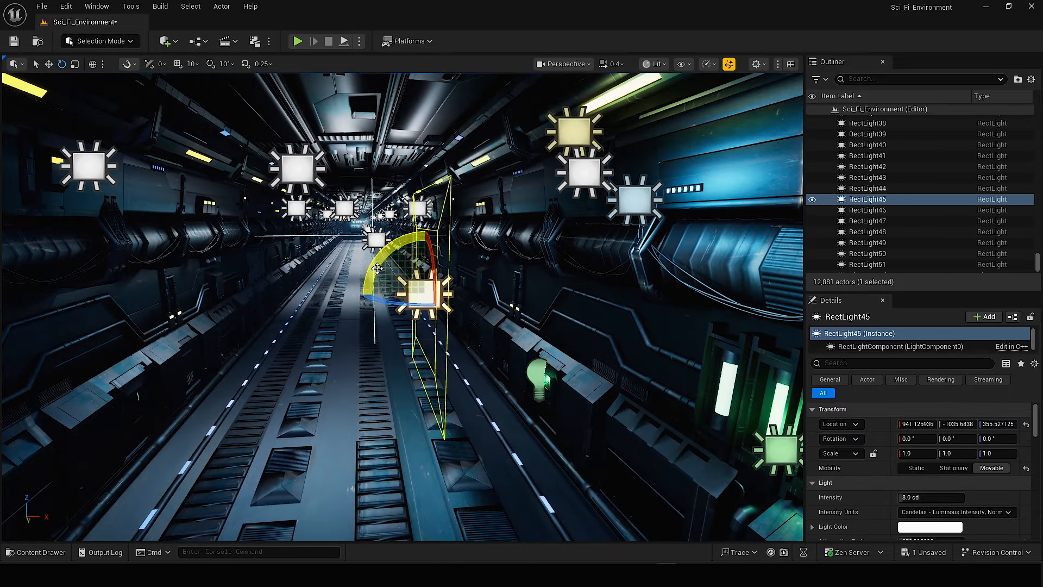
key("w")
right_click_drag(413, 304, 489, 348)
Set the lowered rect light's intensity to 5 cd, its source width to 624 and its source height to 80.
left_click(927, 497)
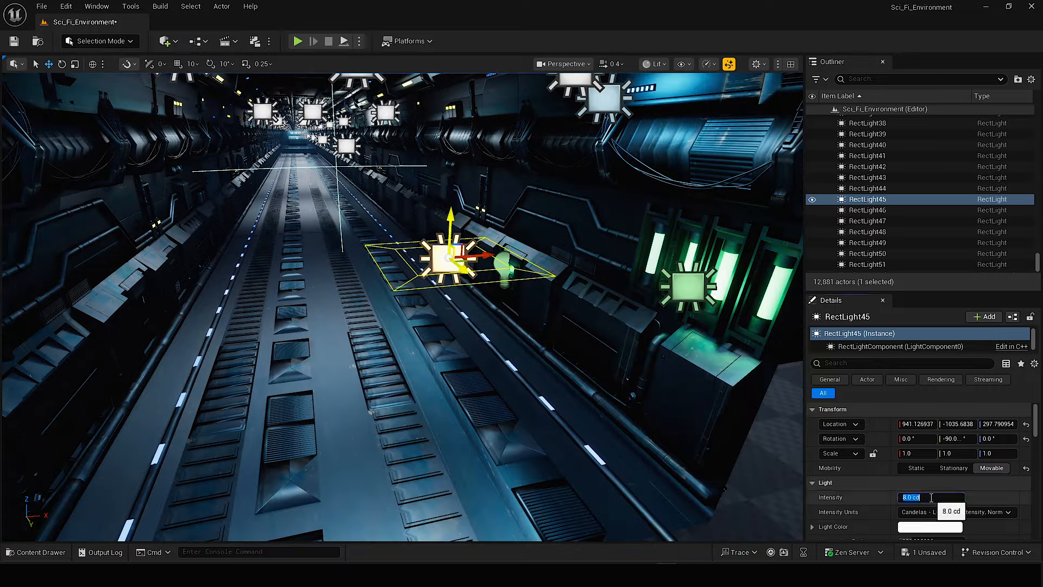
type("5")
key("Return")
scroll(943, 486, "down", 2)
left_click_drag(913, 487, 945, 487)
left_click_drag(908, 502, 912, 503)
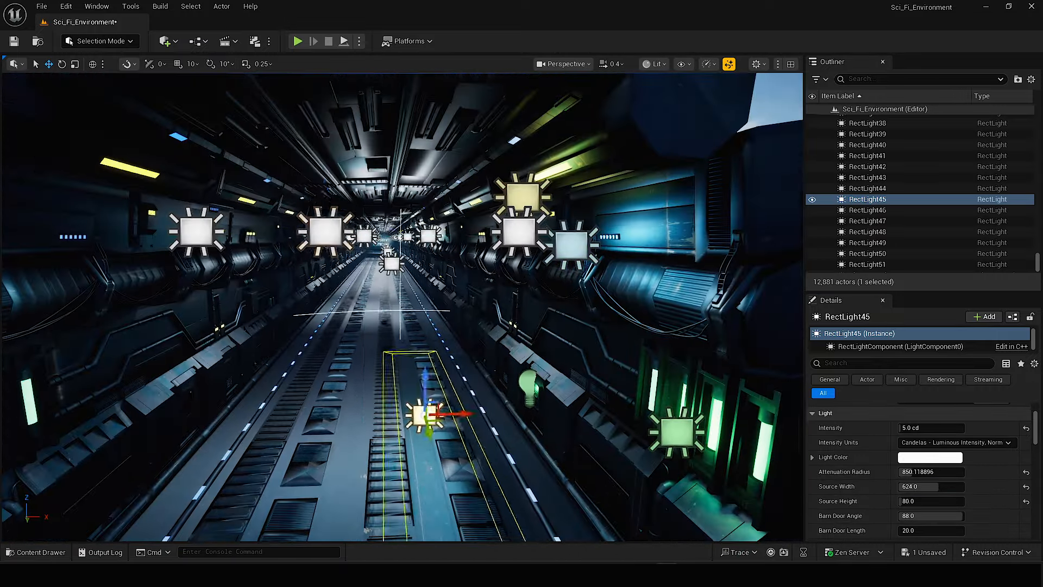
Duplicate the low white rect light to the other side of the corridor floor and set the copy's source height to 120.
left_click(353, 303)
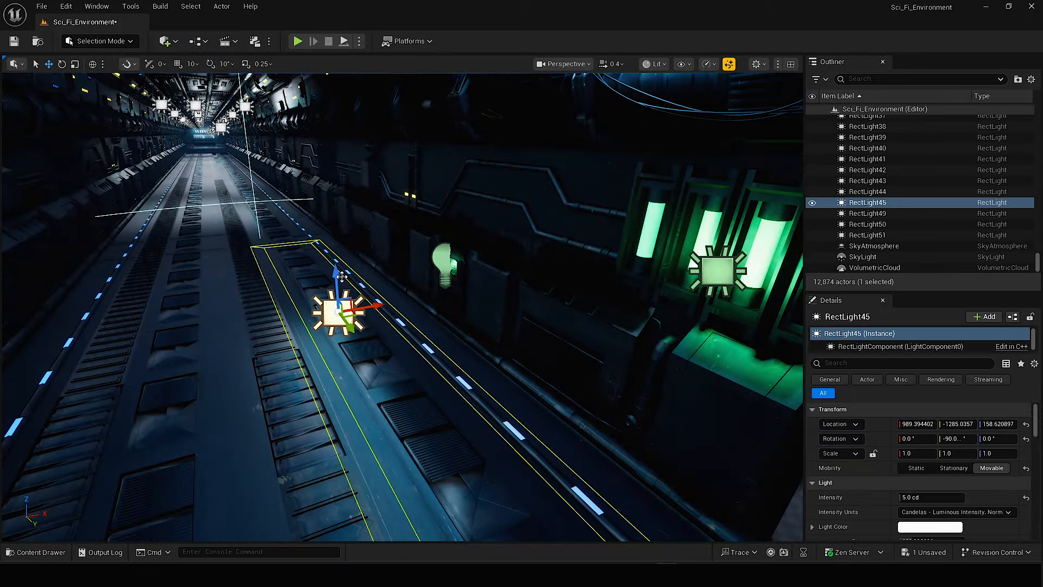
mouse_move(402, 304)
right_mouse_down()
mouse_move(413, 293)
mouse_move(391, 304)
right_mouse_up()
right_click_drag(261, 289, 290, 286)
scroll(909, 509, "down", 3)
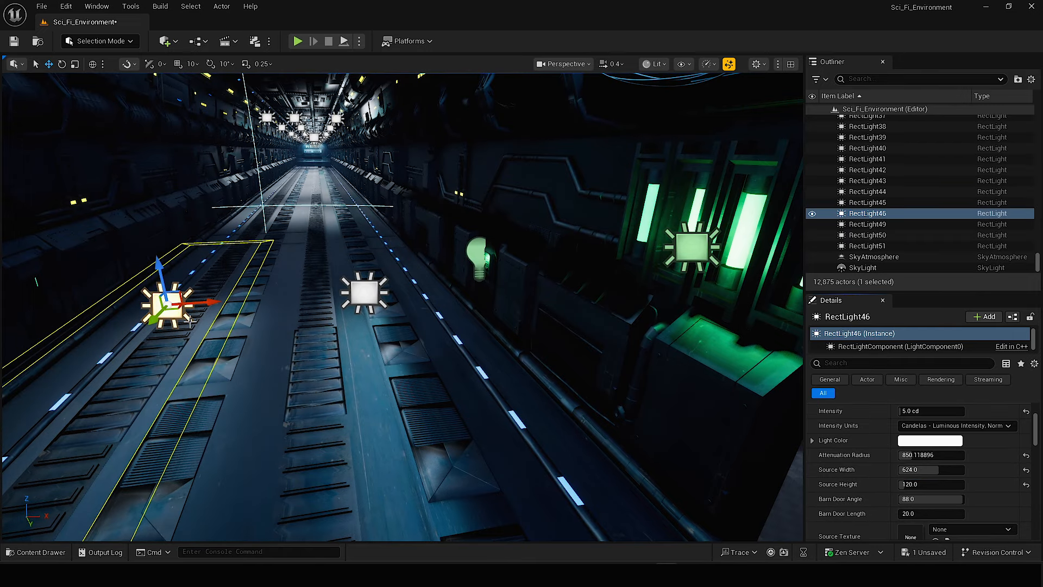
Copy the floor rect light onto the side light strip with source width 632 and height 8, and give it a pale blue colour.
left_click_drag(291, 272, 396, 310, "alt")
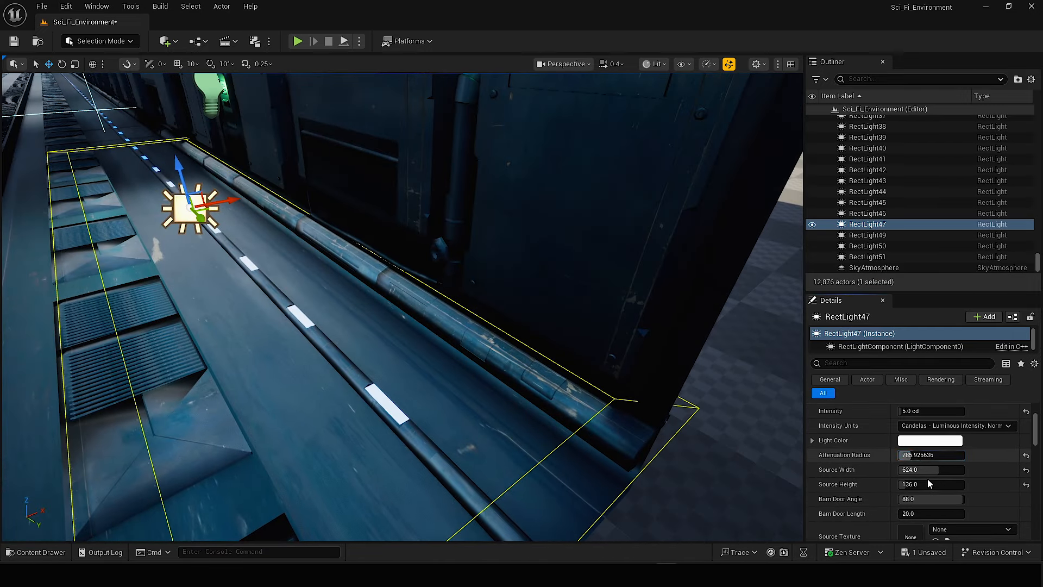
left_click_drag(911, 484, 902, 483)
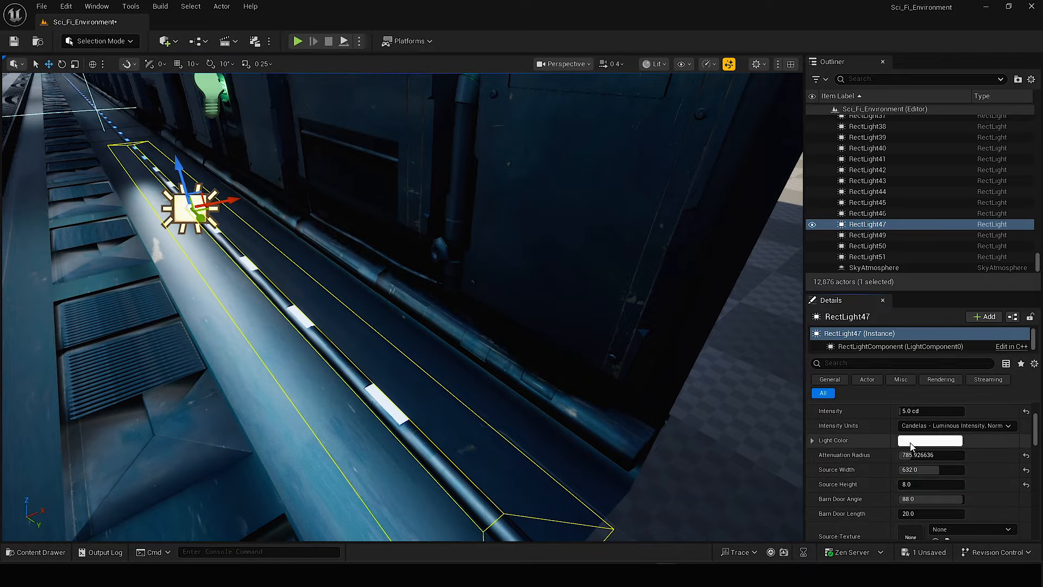
left_click(910, 441)
left_click(675, 306)
left_click_drag(792, 307, 789, 335)
left_click(821, 495)
Use the 0, 0.0741, 0.396 constant for Blue_Emission's glow, edit the colour constant in Green_Emission2, and apply both materials.
right_click_drag(387, 305, 388, 133)
right_click_drag(396, 453, 376, 459)
key("ctrl+space")
left_click(499, 366)
double_click(479, 463)
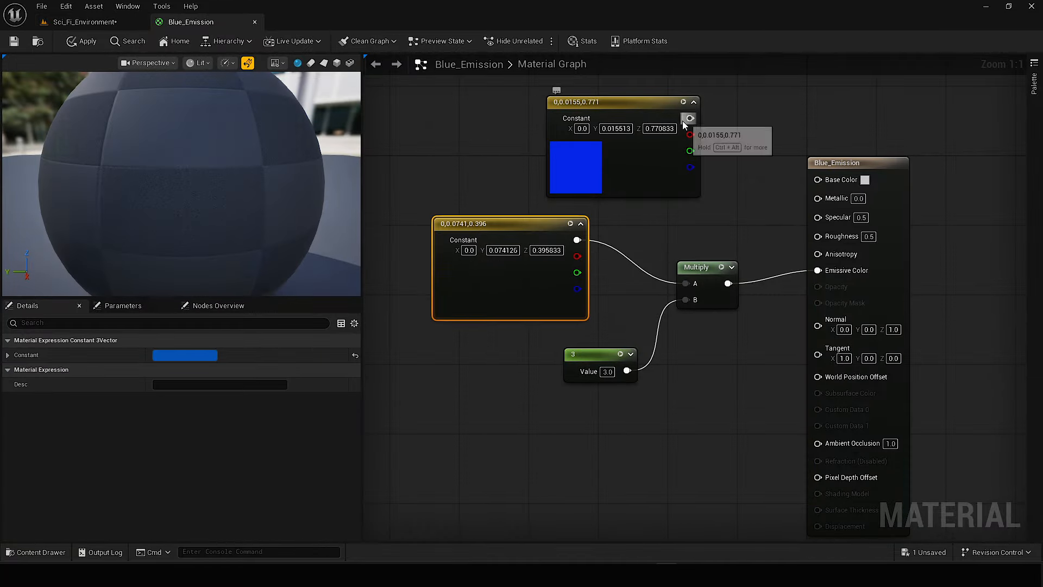
left_click(93, 39)
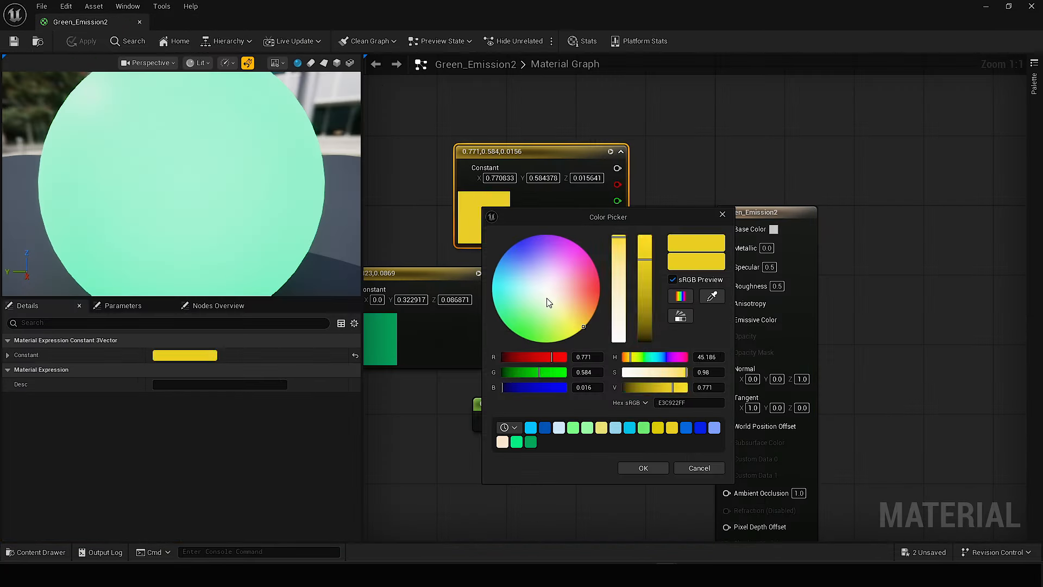
left_click(640, 467)
left_click(89, 41)
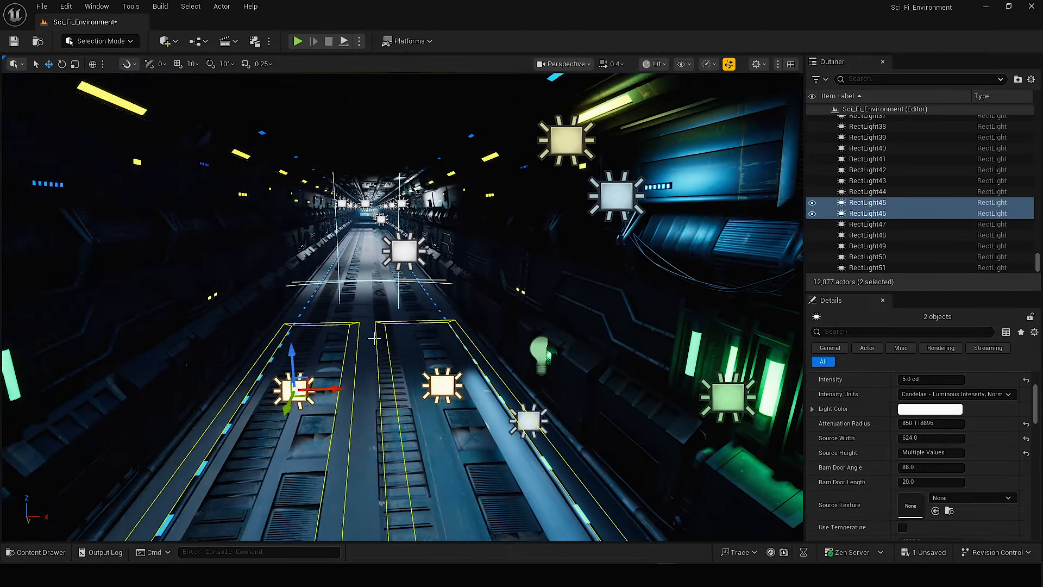
Duplicate the two white floor rect lights and raise the copies to about mid-height in the corridor.
right_click(284, 187)
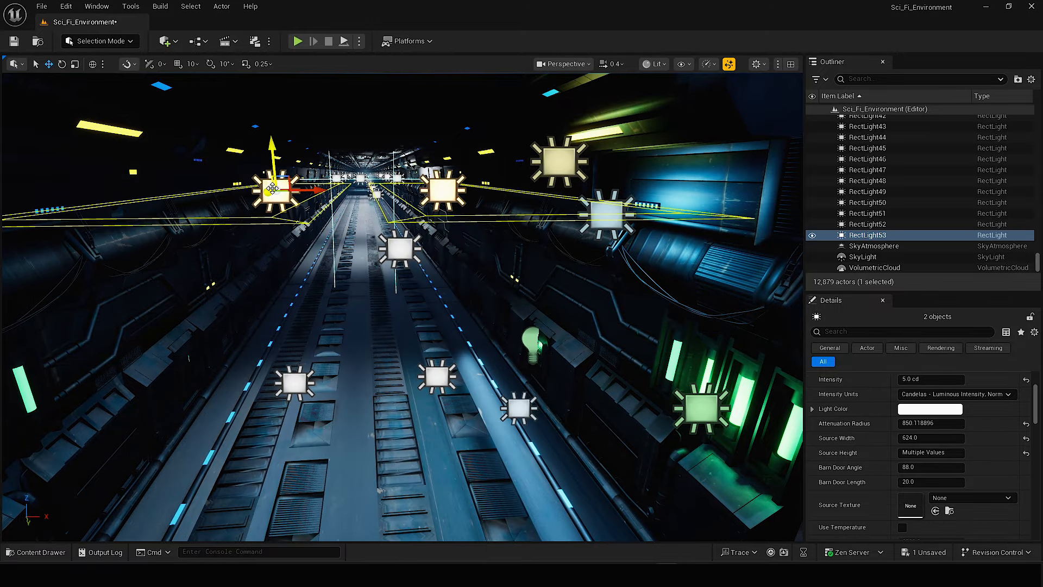
right_click(272, 188)
mouse_move(315, 407)
left_click(516, 427)
right_click_drag(516, 426, 497, 386)
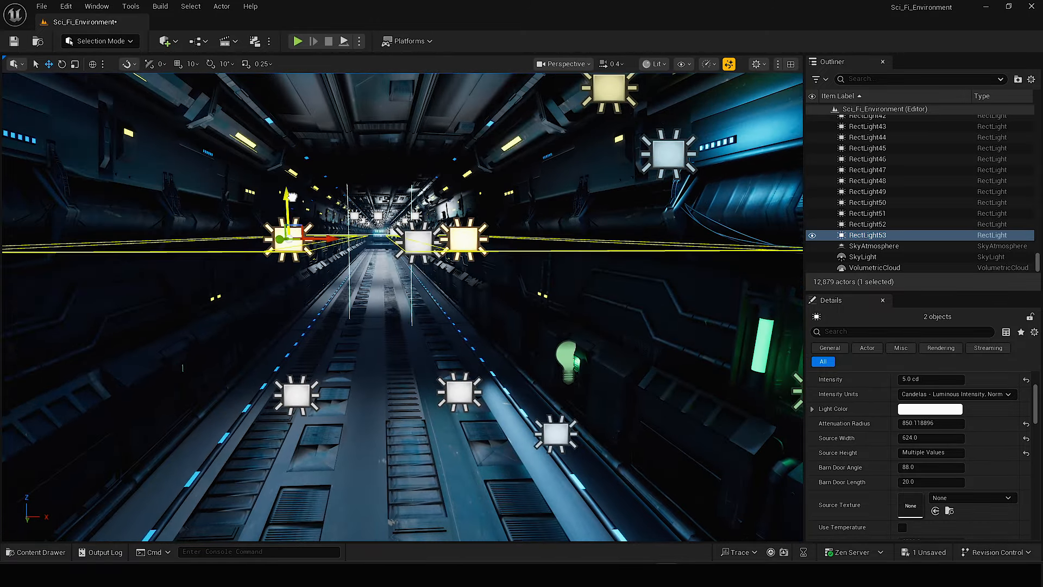
Examine the corridor's lighting with the light icons hidden.
key("s")
right_click_drag(438, 304, 506, 271)
key("g")
key("w")
key("e")
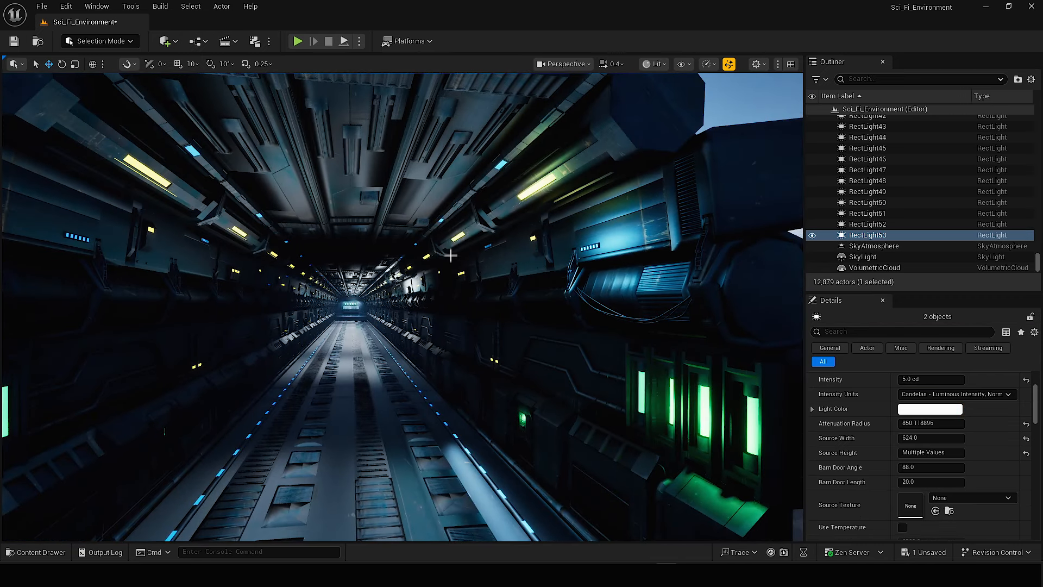
key("g")
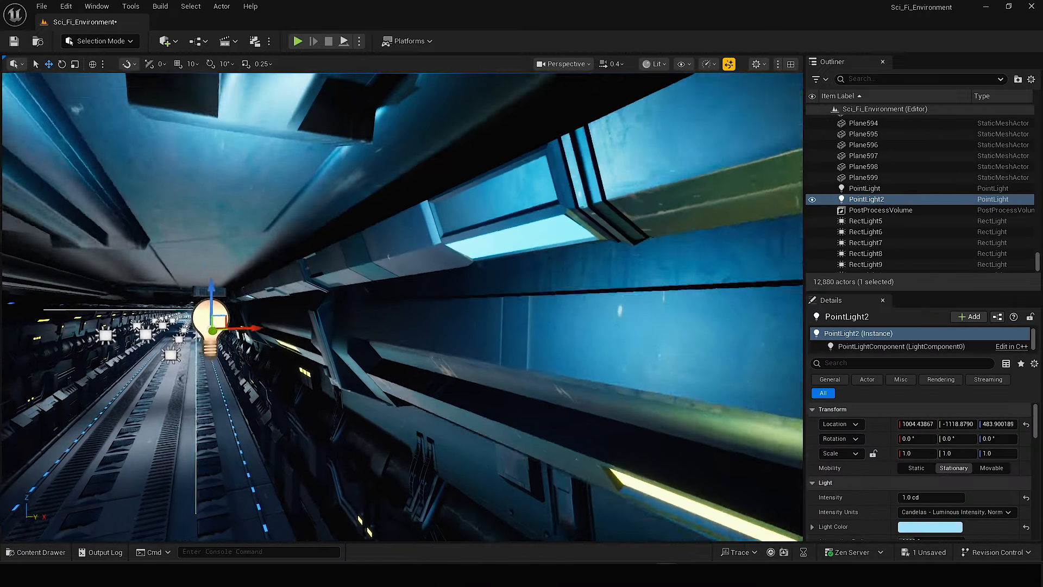
Place a warm yellow point light of 1 cd beside the small wall lamp and make the overlapping point light Movable.
right_click_drag(374, 334, 353, 334)
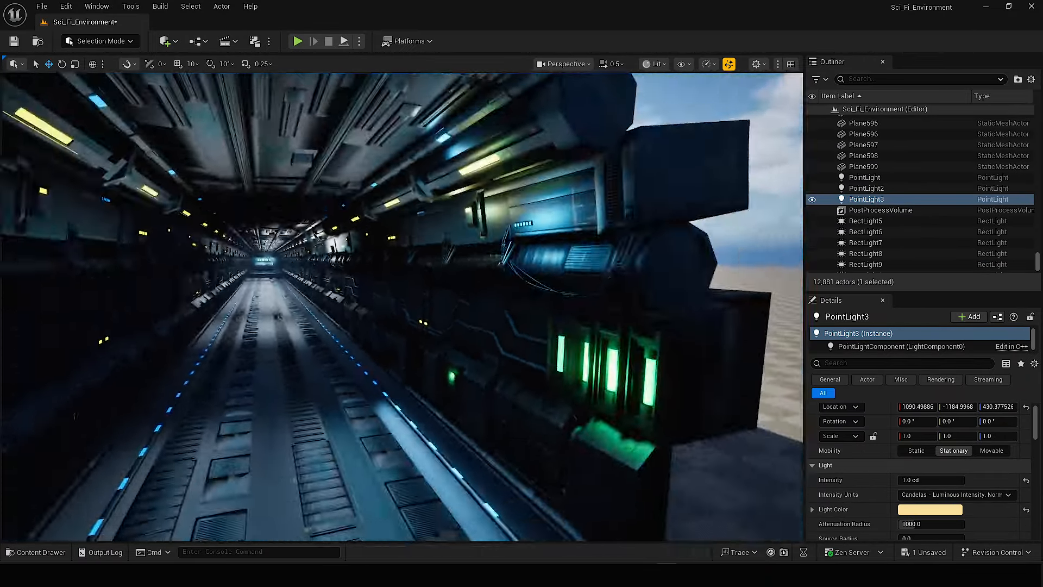
right_click_drag(402, 307, 471, 304)
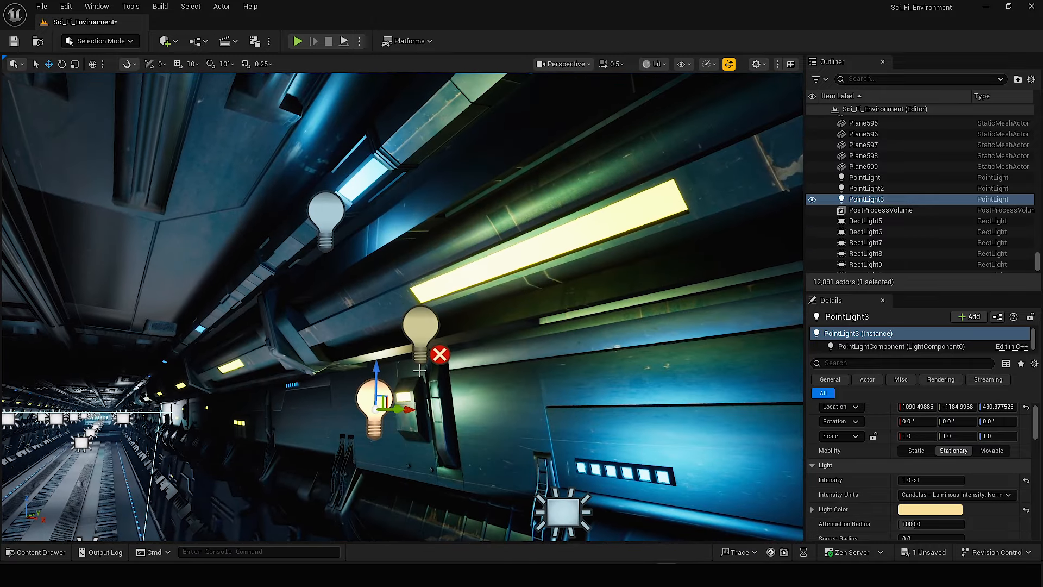
left_click(430, 322)
left_click(991, 450)
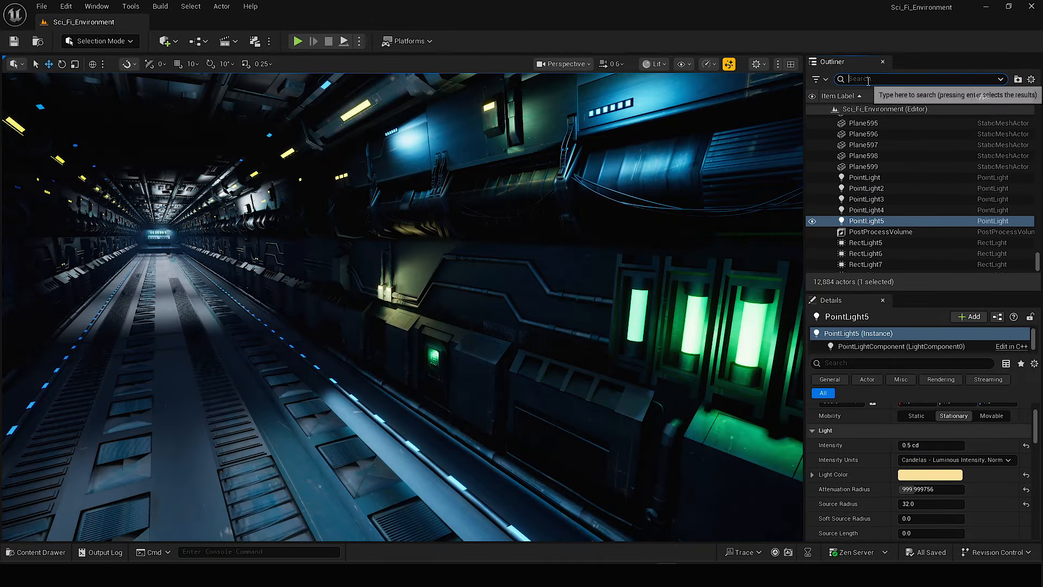
Find the sky light in the Outliner with "sky" and set its intensity scale to 2.
type("sky")
left_click(864, 130)
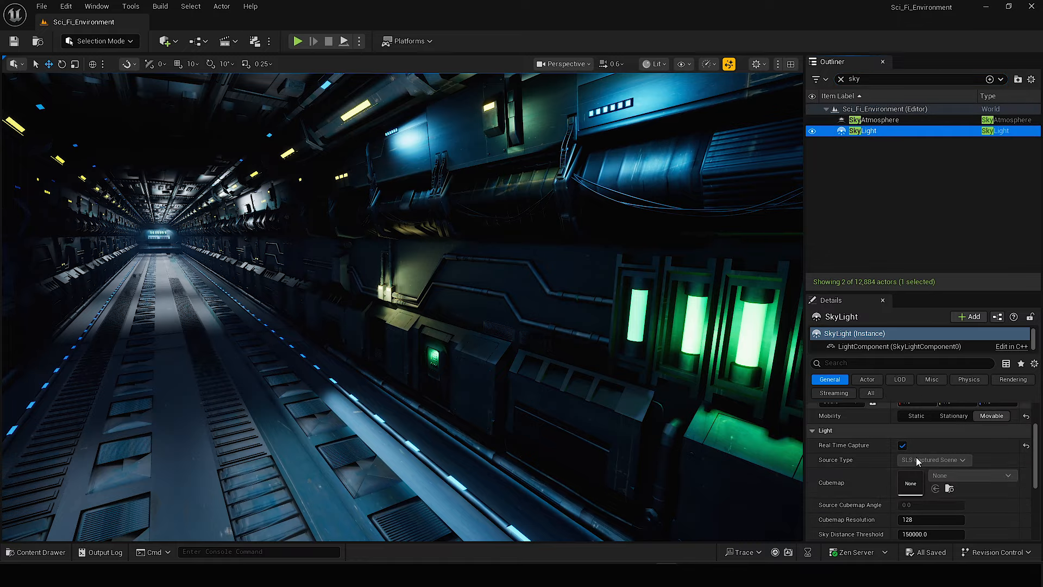
left_click_drag(909, 510, 931, 511)
right_click_drag(401, 307, 468, 307)
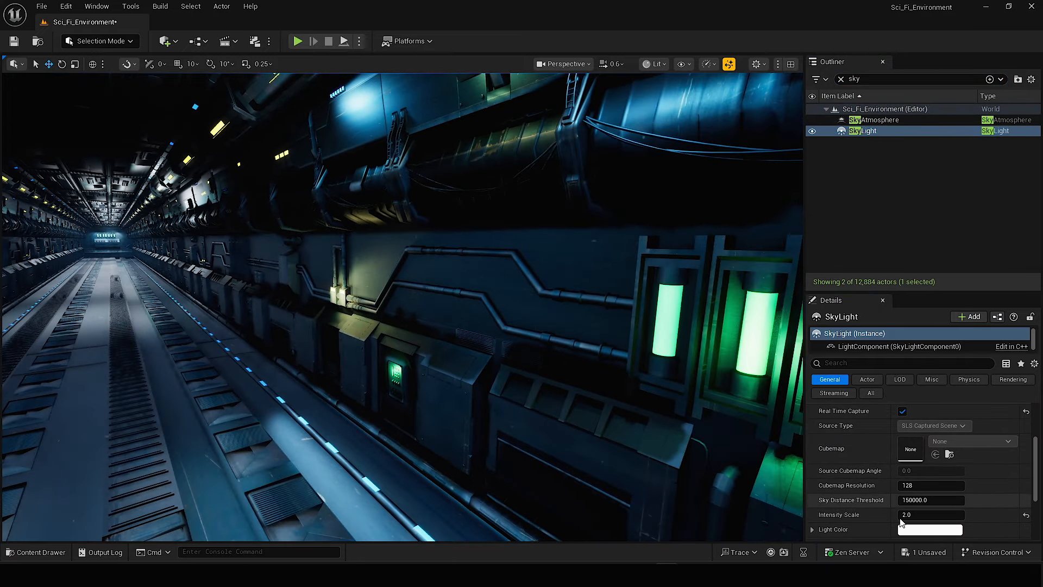
left_click_drag(914, 514, 916, 514)
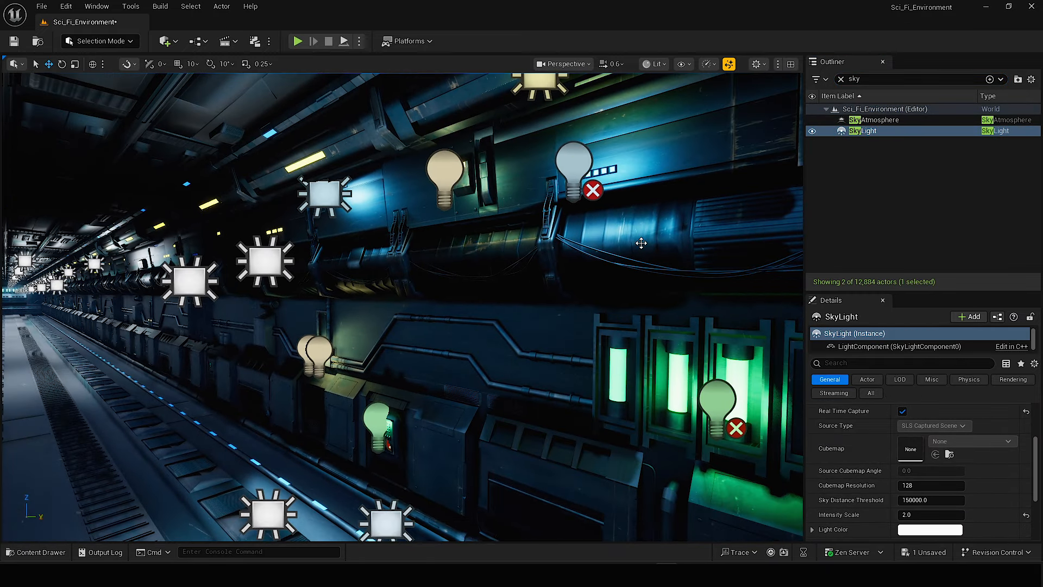
Copy the wall's accent lights to the opposite corridor wall.
left_click(573, 166)
left_click(717, 406)
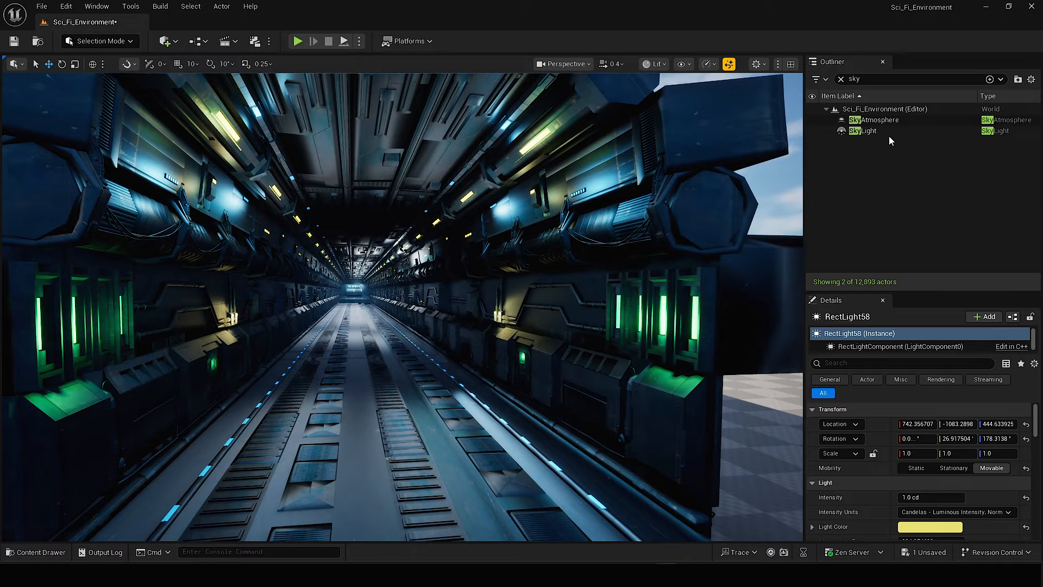
Set the sky light's intensity scale to 3.
left_click(889, 132)
left_click(829, 379)
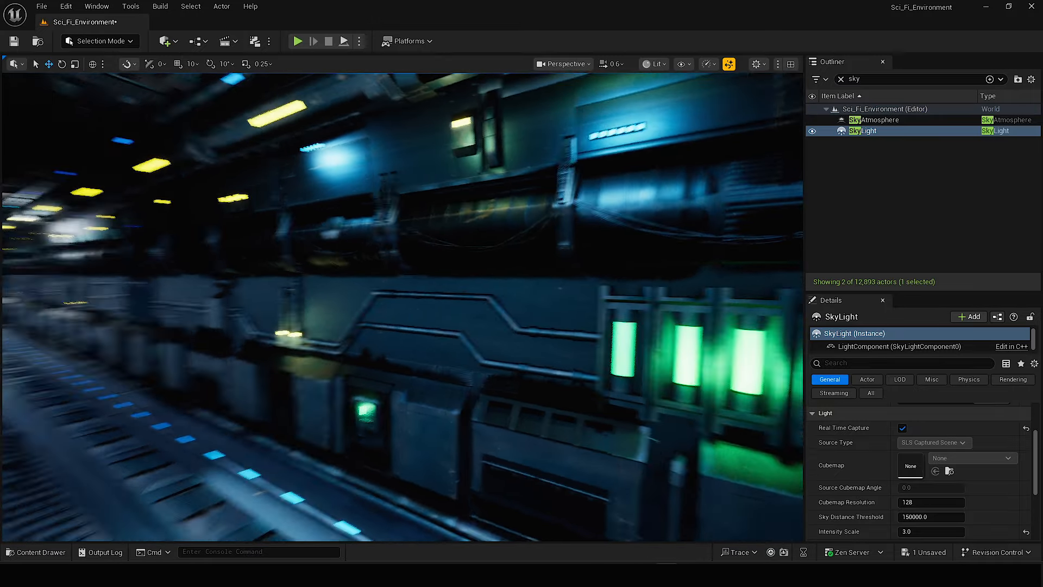
right_click_drag(402, 307, 272, 315)
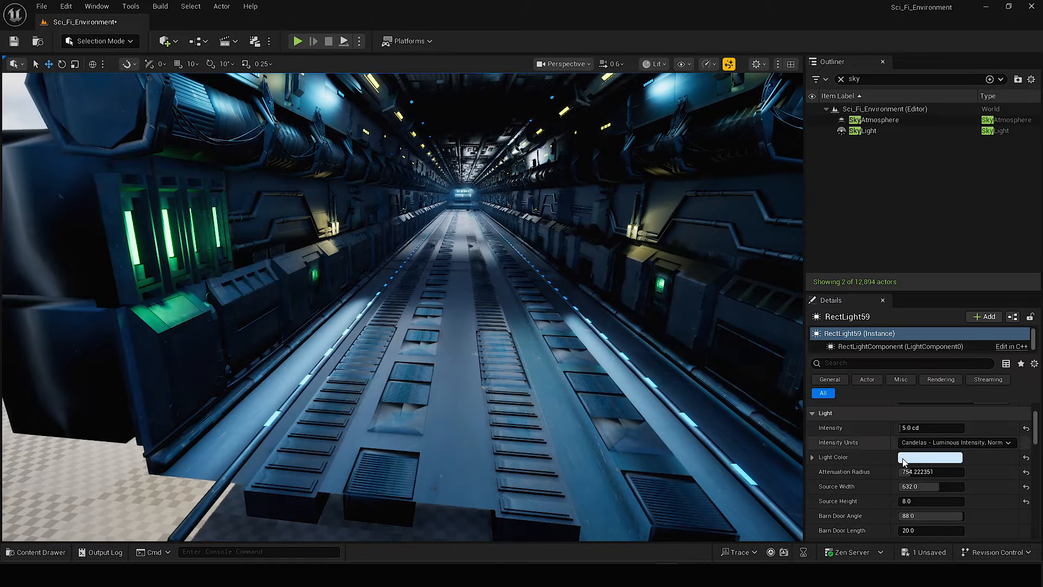
Give the floor-strip rect light a sky-blue colour and copy it to the strip on the opposite side.
left_click(904, 459)
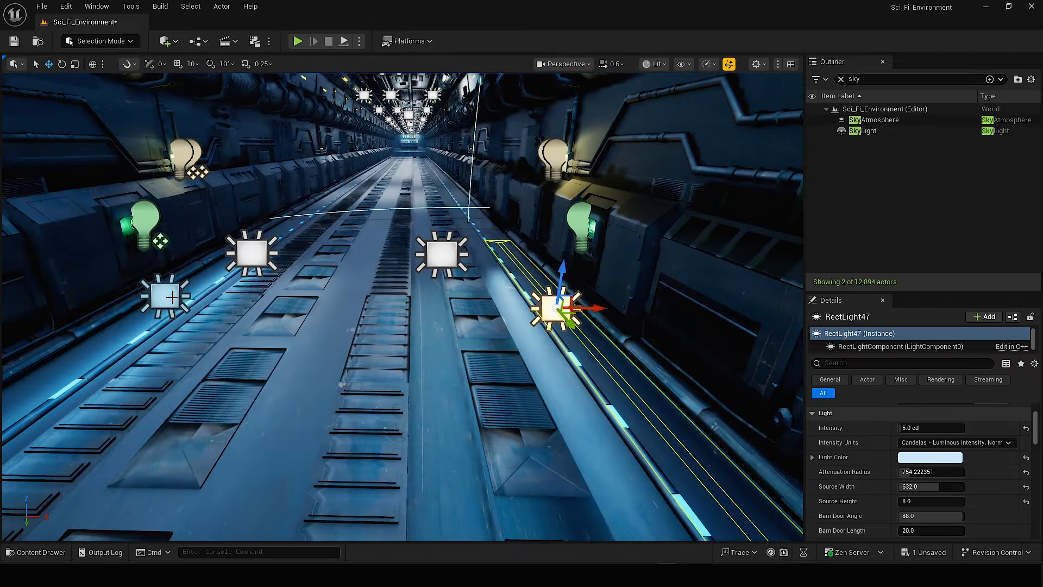
left_click_drag(603, 317, 525, 315, "alt")
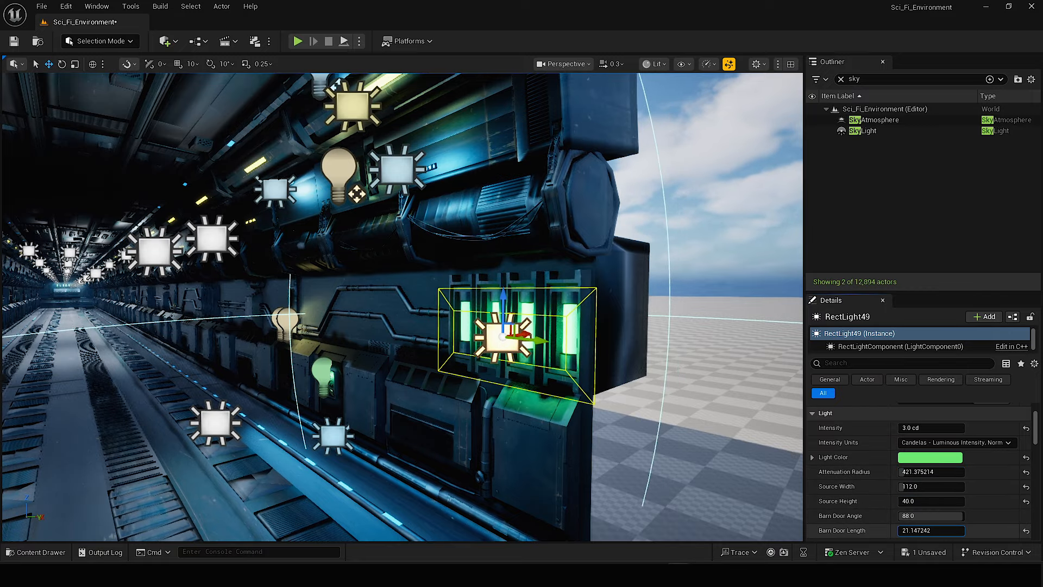
Review the light settings of the green tube rect light and the blue wall rect light above it.
scroll(934, 473, "down", 2)
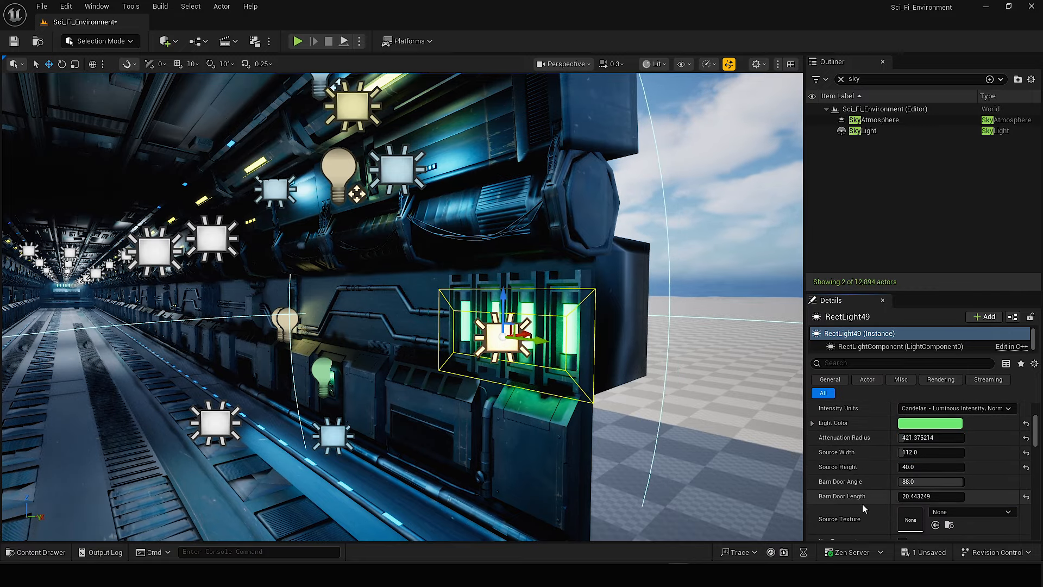
left_click(467, 220)
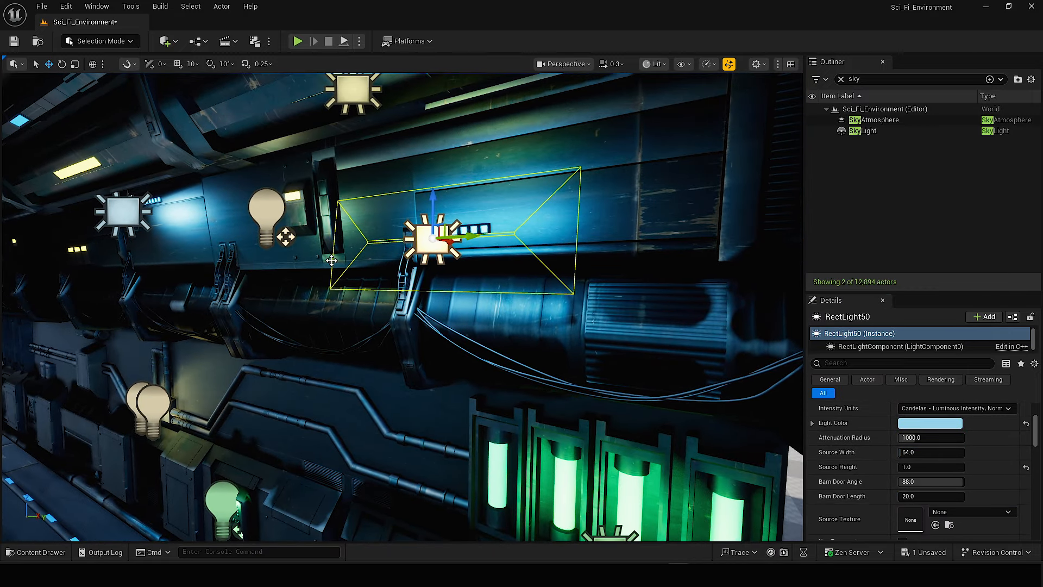
left_click(266, 213)
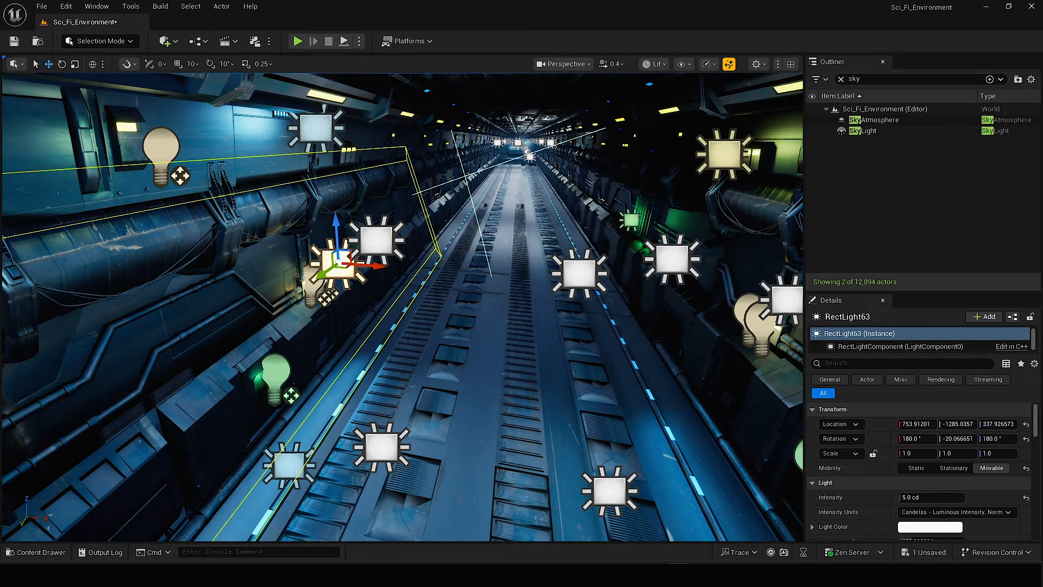
Rotate the white rect light facing the copied wall to about -20° on Y and clear the Outliner search.
right_click_drag(560, 234, 375, 234)
left_click(840, 78)
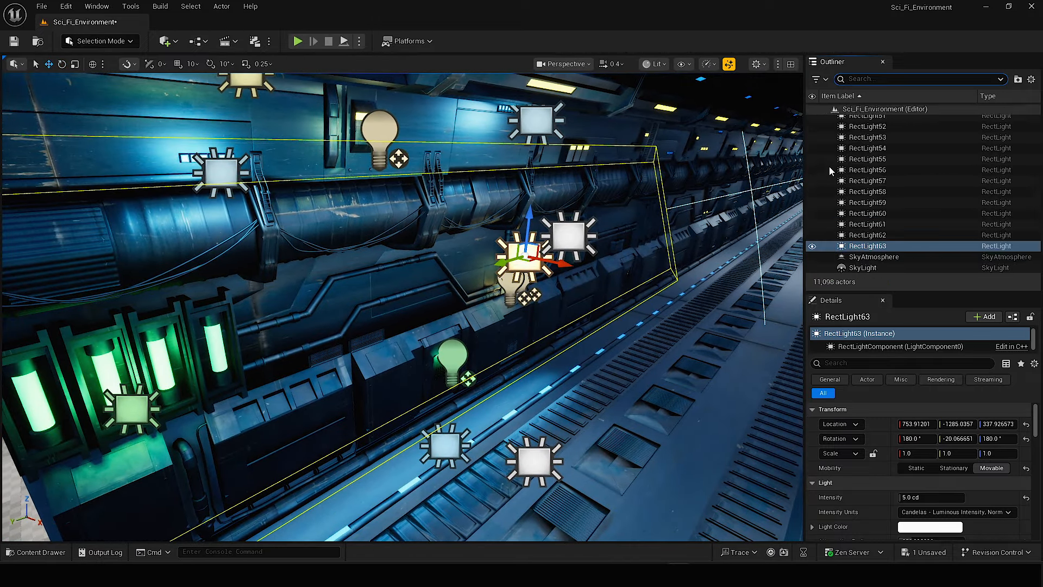
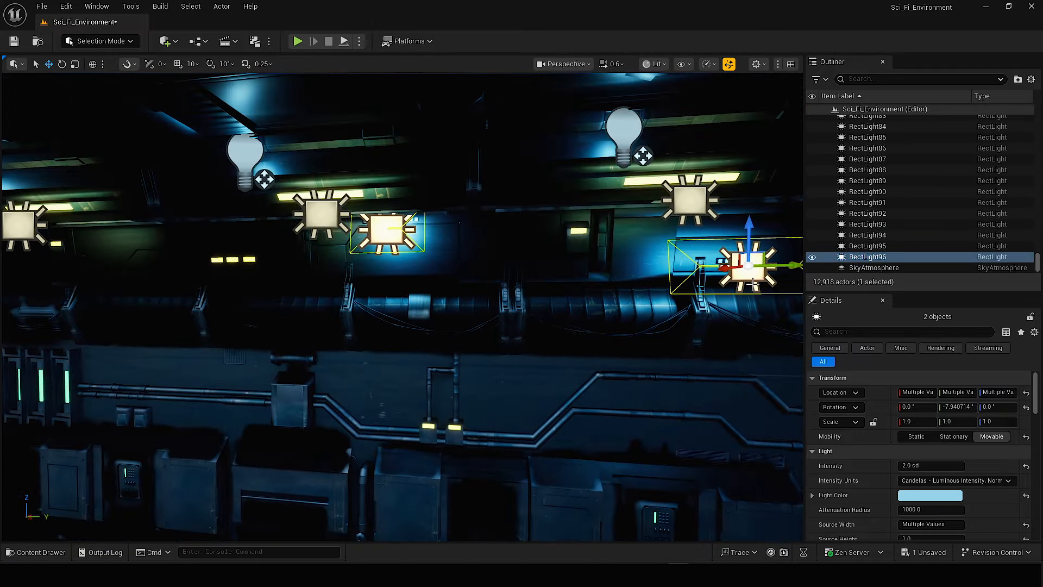
Copy the pair of light-blue rect lights repeatedly along both corridor walls to light the following upper wall panels.
left_click_drag(752, 283, 188, 282, "alt")
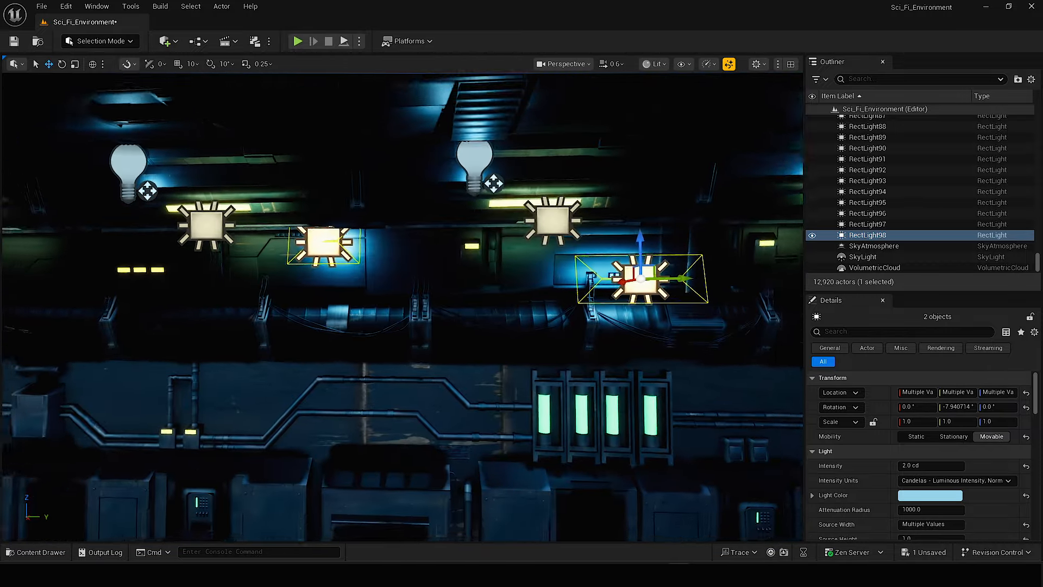
key("ctrl+d")
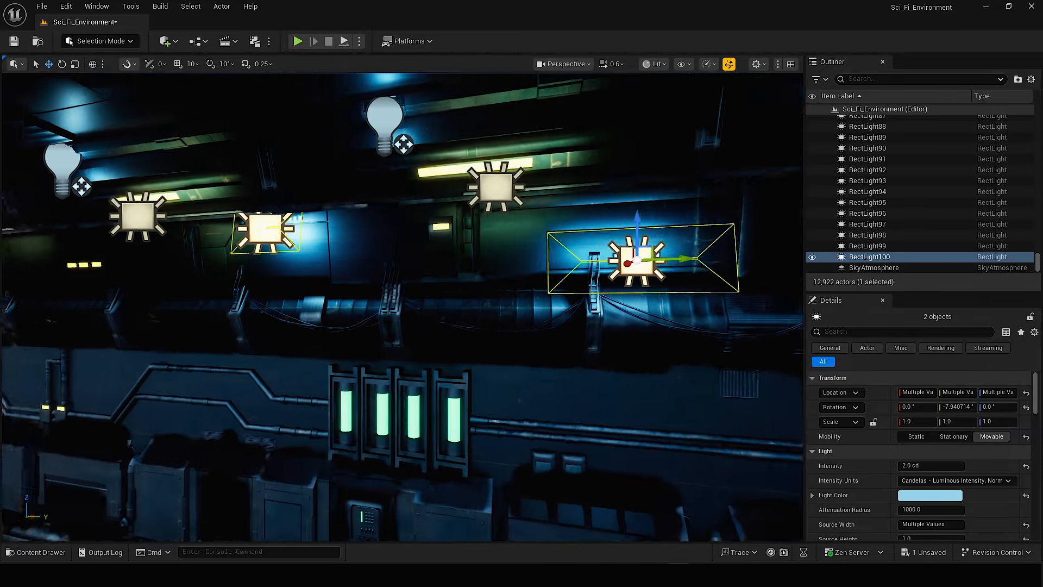
left_click_drag(628, 256, 140, 268, "alt")
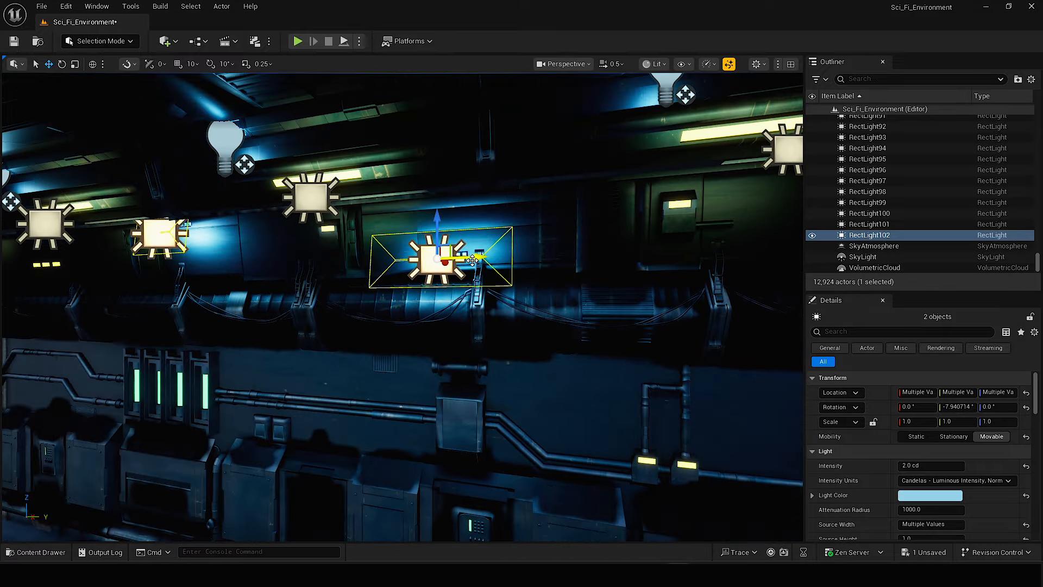
left_click_drag(571, 253, 157, 254, "alt")
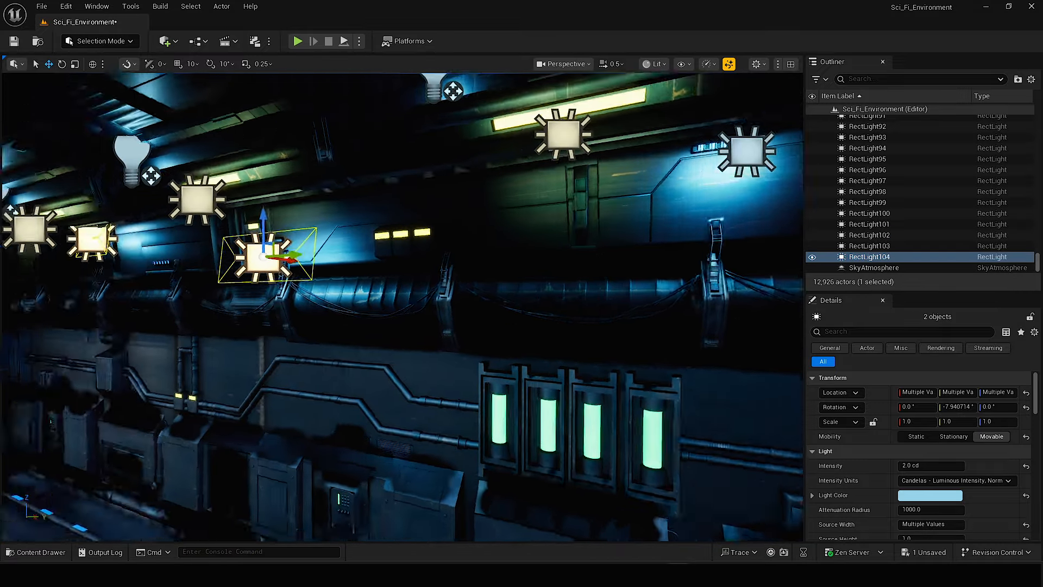
right_click_drag(402, 304, 347, 309)
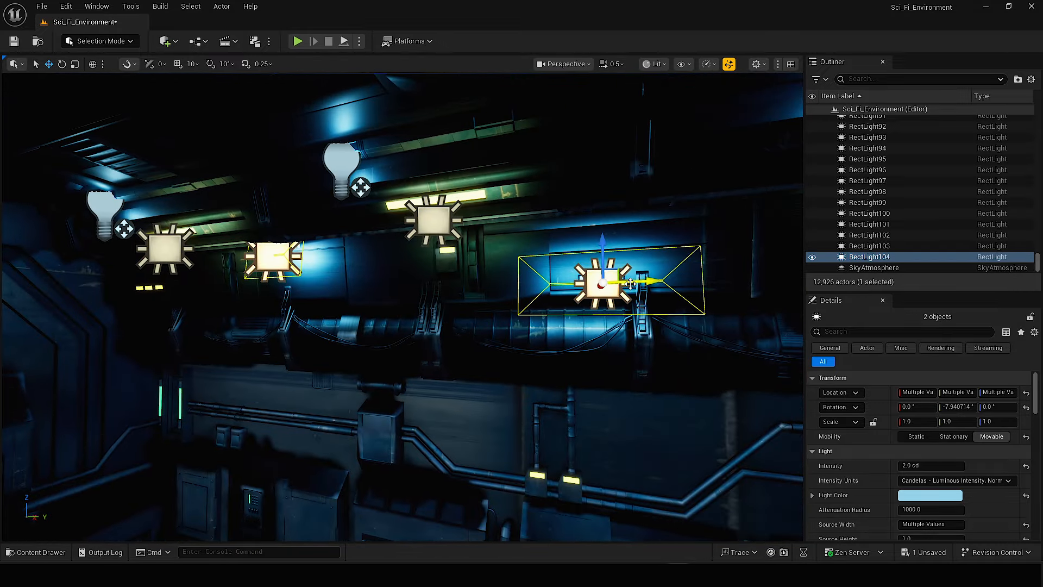
left_click_drag(641, 282, 218, 275, "alt")
right_click_drag(348, 294, 324, 292)
key("Delete")
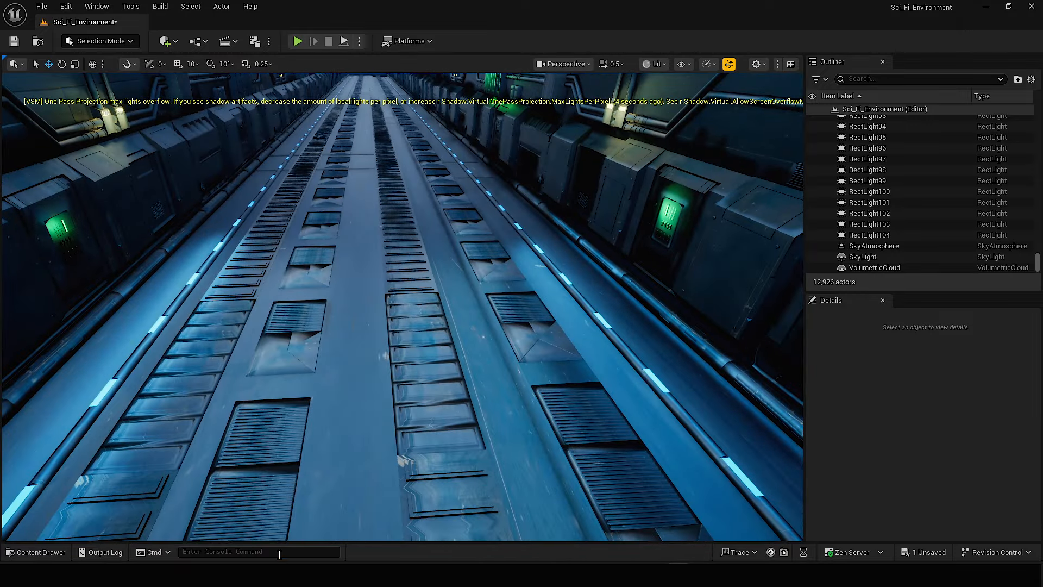
type("1")
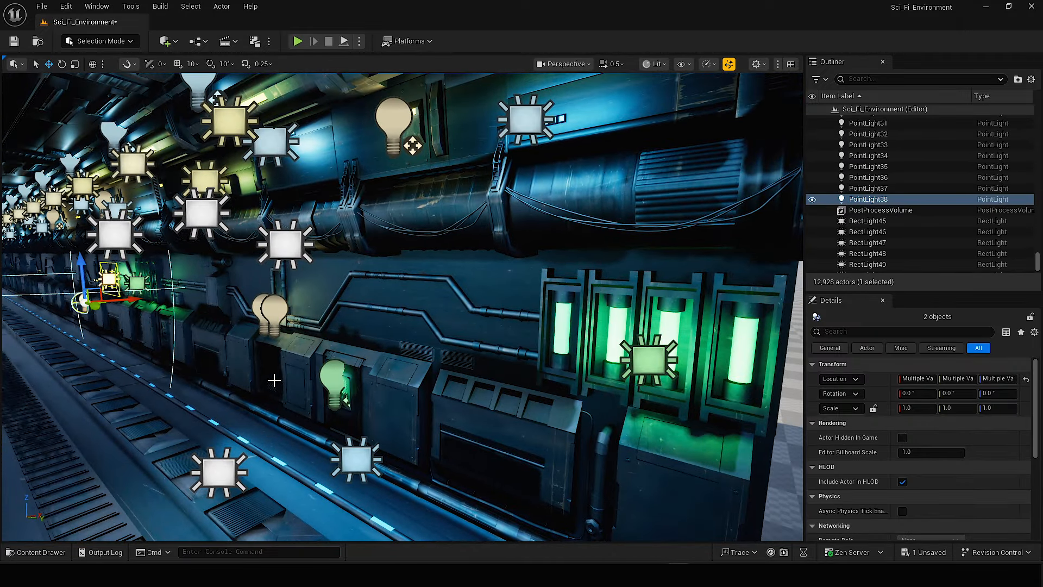
Try to copy the green tube rect light, the green keypad point light and the two warm point lights together down the wall.
left_click(648, 360)
left_click(332, 380, "ctrl")
left_click(276, 310, "ctrl")
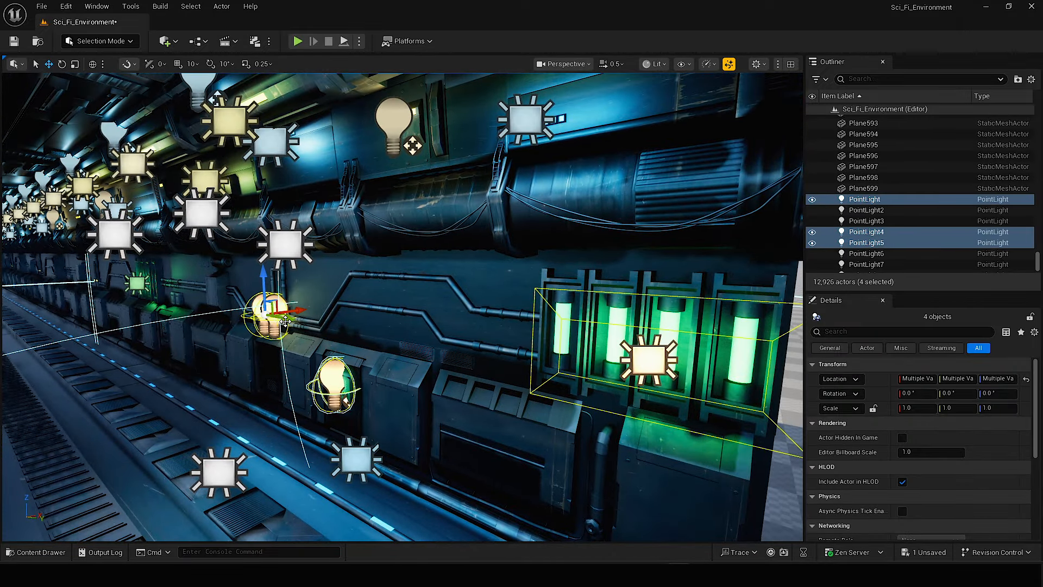
left_click_drag(299, 302, 114, 299, "alt")
mouse_move(273, 326)
right_mouse_down()
mouse_move(239, 305)
mouse_move(282, 316)
right_mouse_up()
Try to complete the next wall section by adding a green keypad light and selecting its pair of warm point lights.
left_click(341, 258)
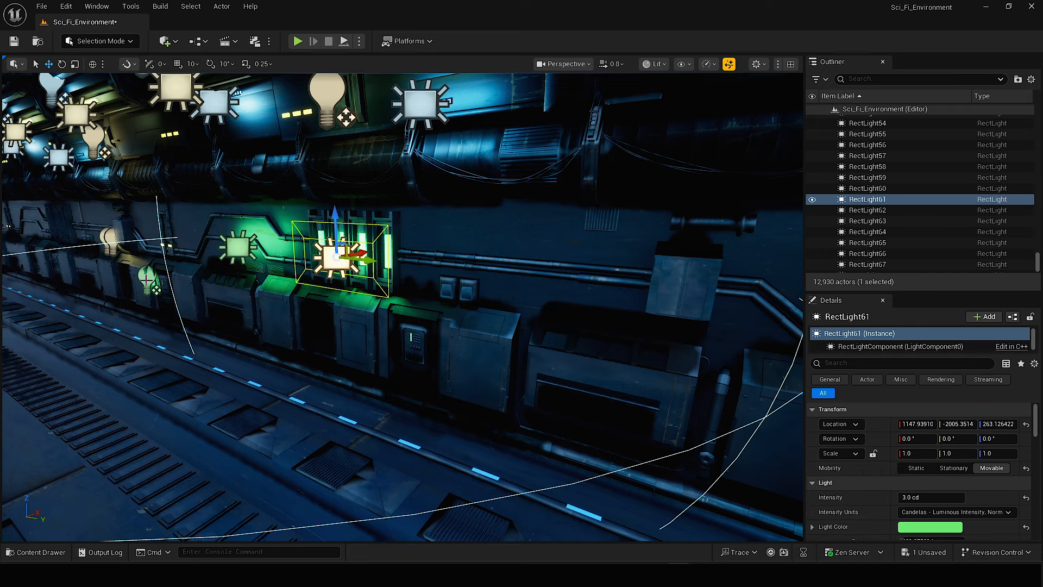
left_click_drag(380, 282, 410, 346, "alt")
left_click(235, 247)
right_click_drag(239, 293, 200, 305)
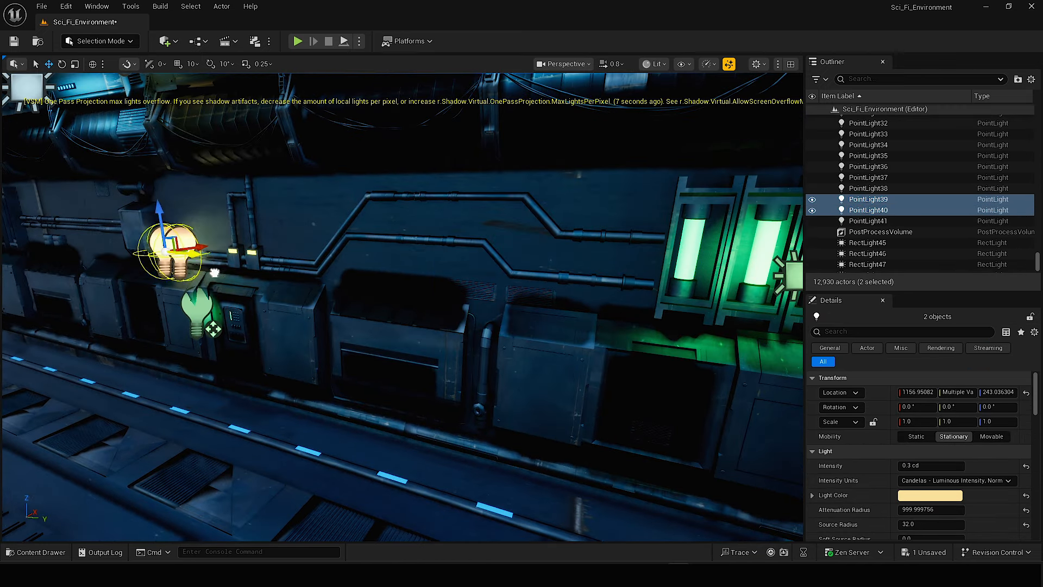
left_click(199, 305)
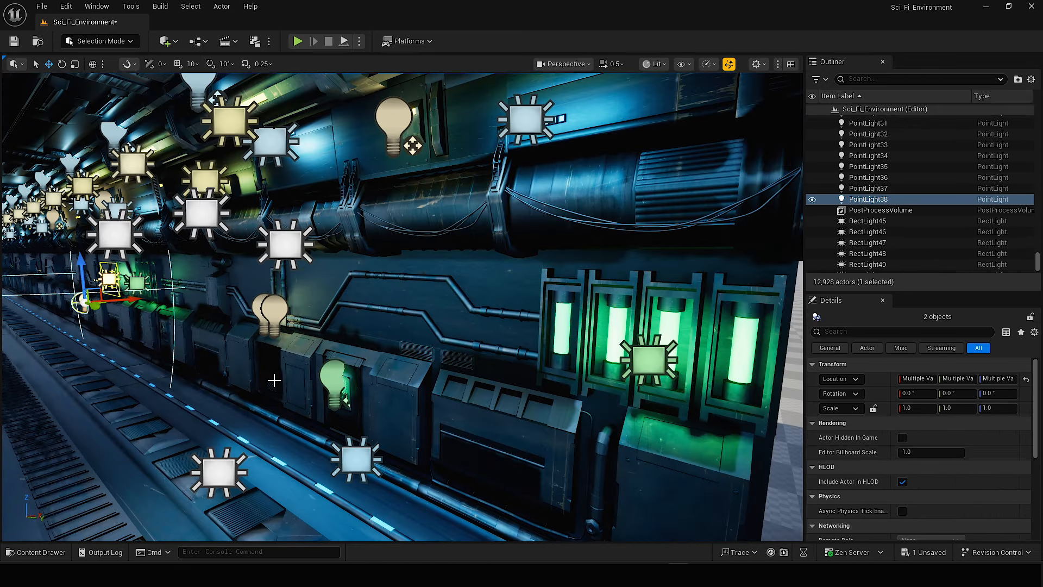
Undo the copies of the green and warm accent lights.
key("ctrl+z")
key("ctrl+z")
key("ctrl+z")
key("ctrl+z")
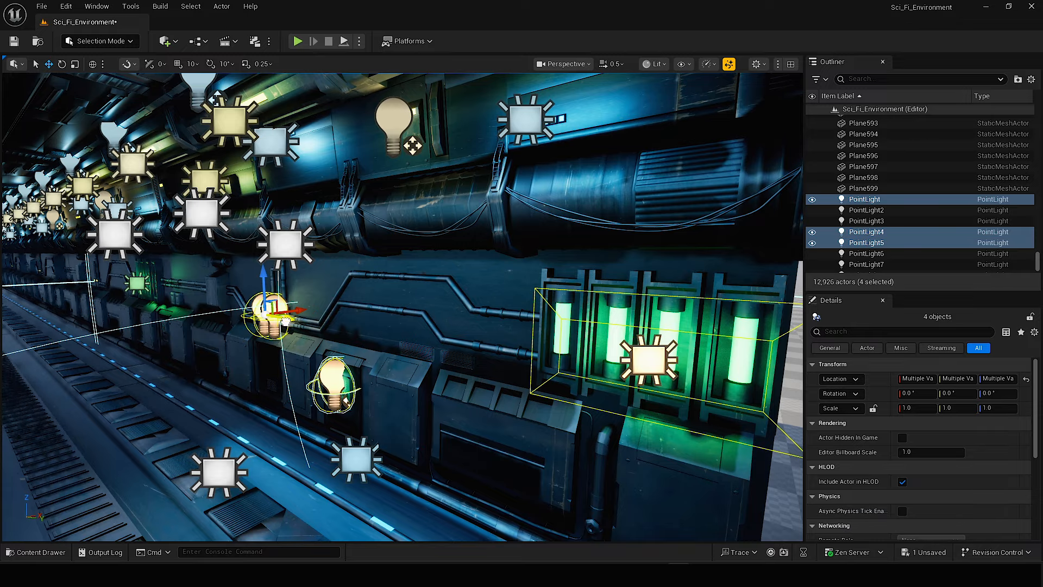
Copy the four selected green and warm accent lights along the corridor and line them up with the next wall section.
left_click_drag(285, 322, 86, 288, "alt")
right_click_drag(85, 288, 77, 266)
scroll(62, 253, "up", 1)
scroll(47, 259, "up", 2)
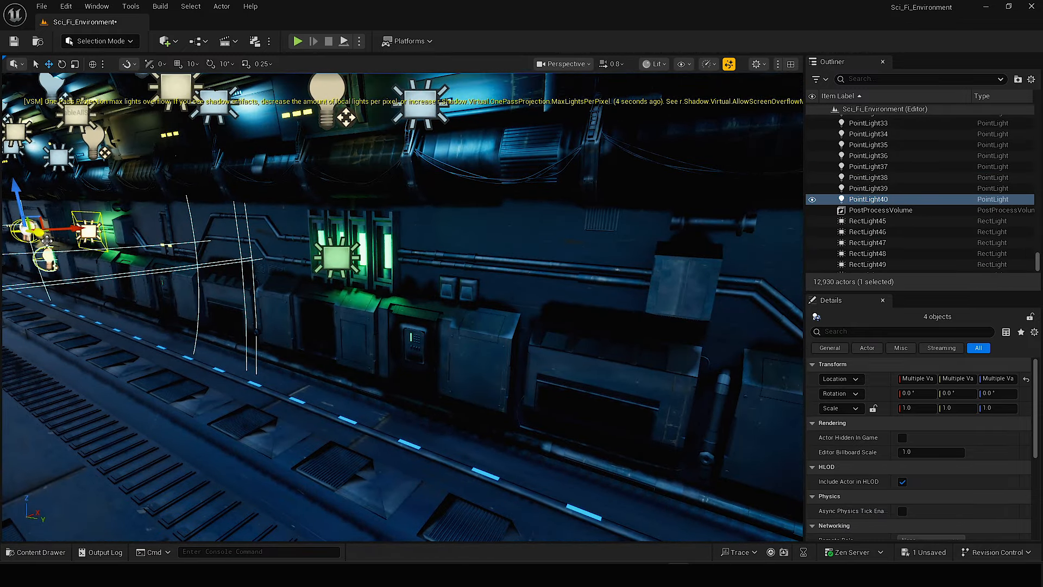
left_click_drag(47, 240, 140, 277)
left_click_drag(111, 244, 131, 245)
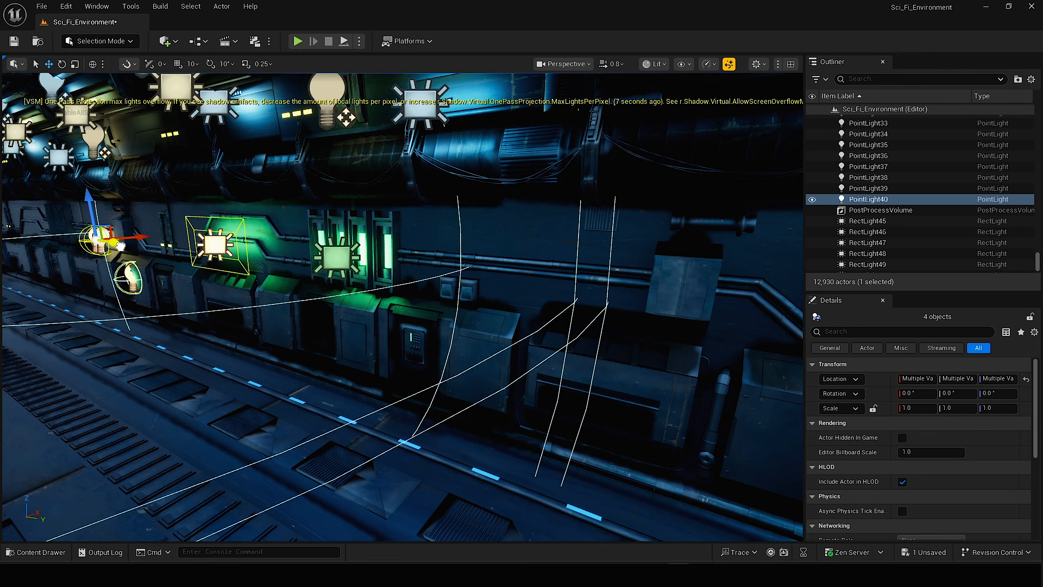
Copy the green keypad point light to the next wall keypad and frame the copied green rect light beside the tubes.
left_click(340, 259)
left_click(159, 286)
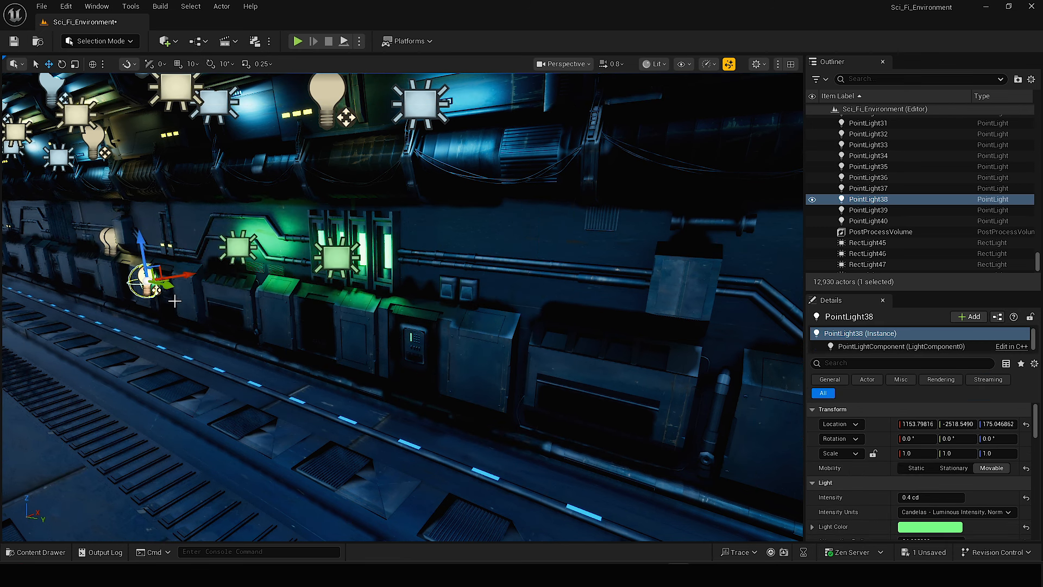
left_click_drag(166, 284, 430, 343, "alt")
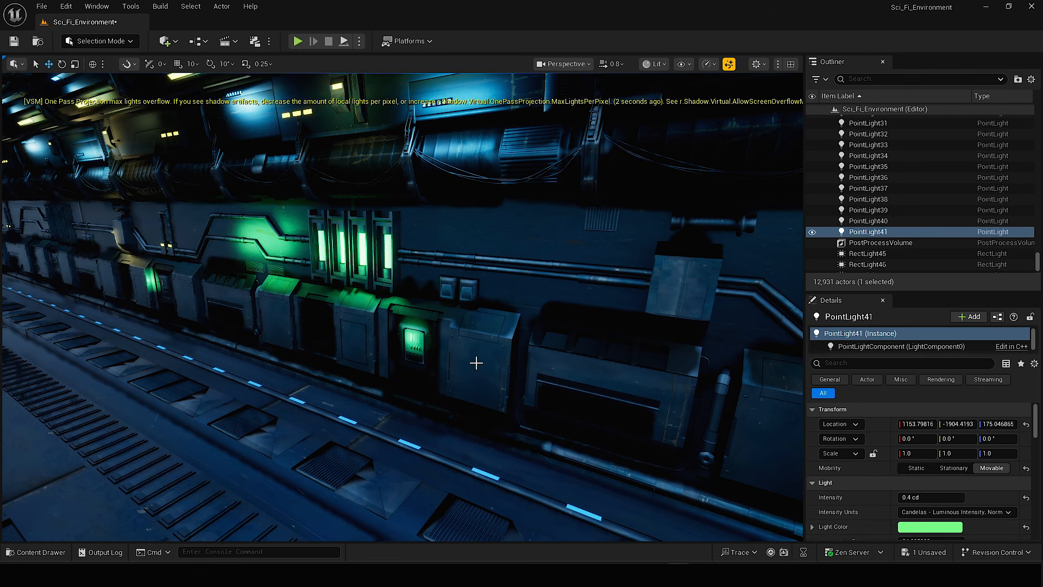
left_click(338, 260)
key("f")
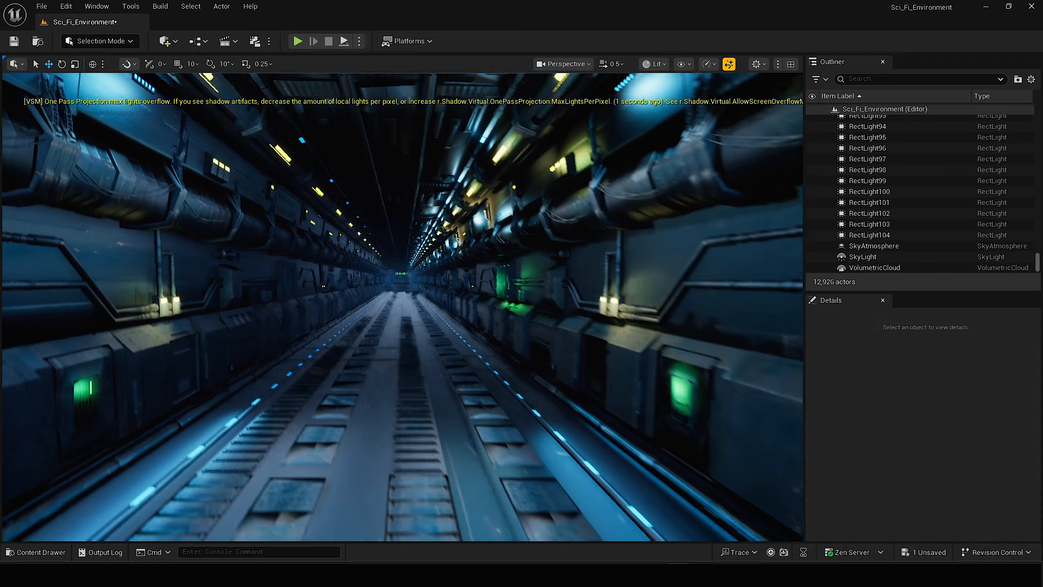
right_click_drag(402, 306, 426, 402)
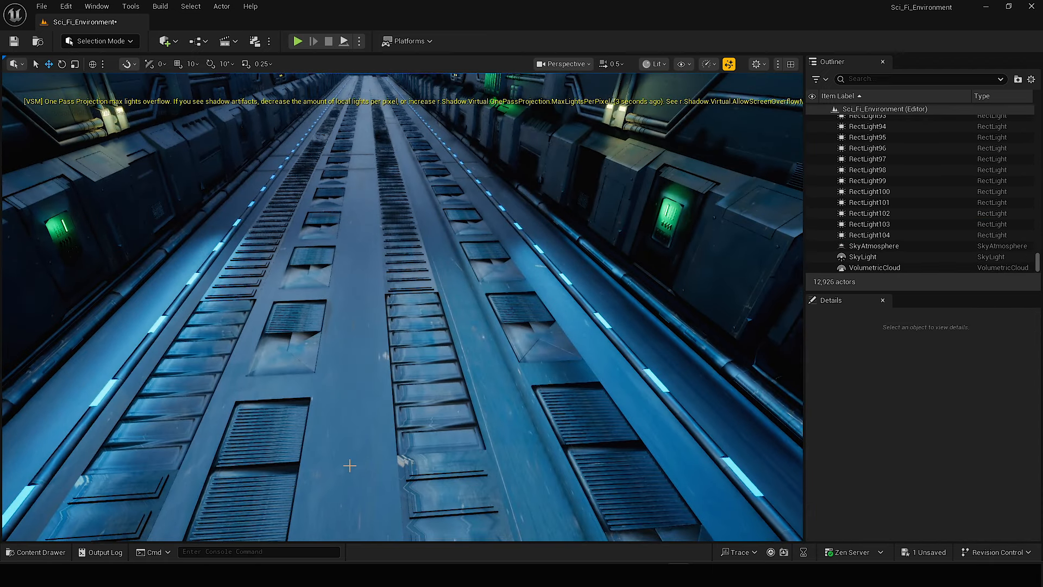
Run the console command r.Shadow.Virtual.OnePassProjection.MaxLightsPerPixel with the value 100.
left_click(280, 554)
type("r.Shadow.Virtual.OnePassProjection.MaxLightsPerPixel 30")
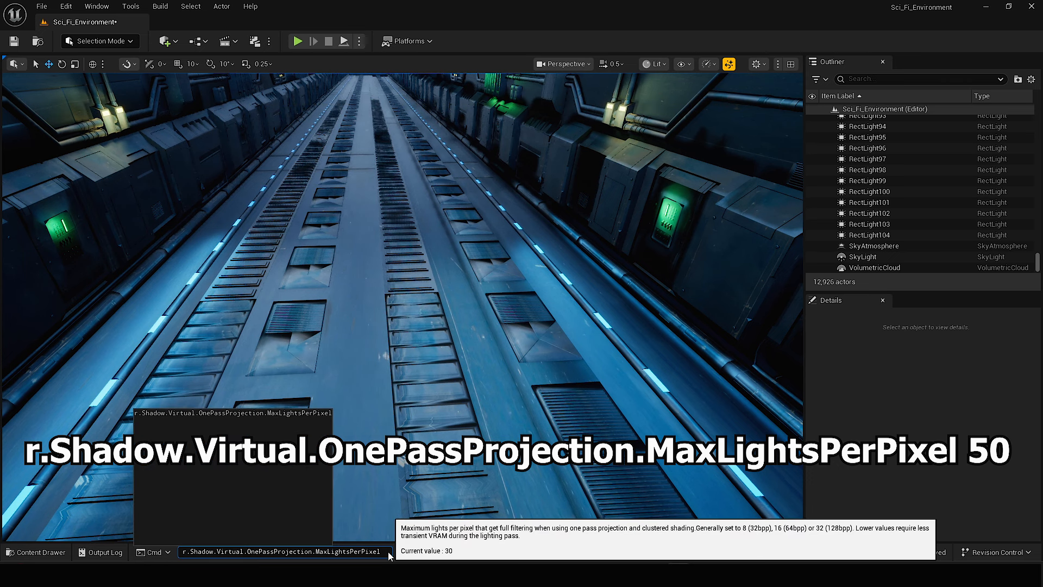
key("BackSpace")
key("BackSpace")
type("100")
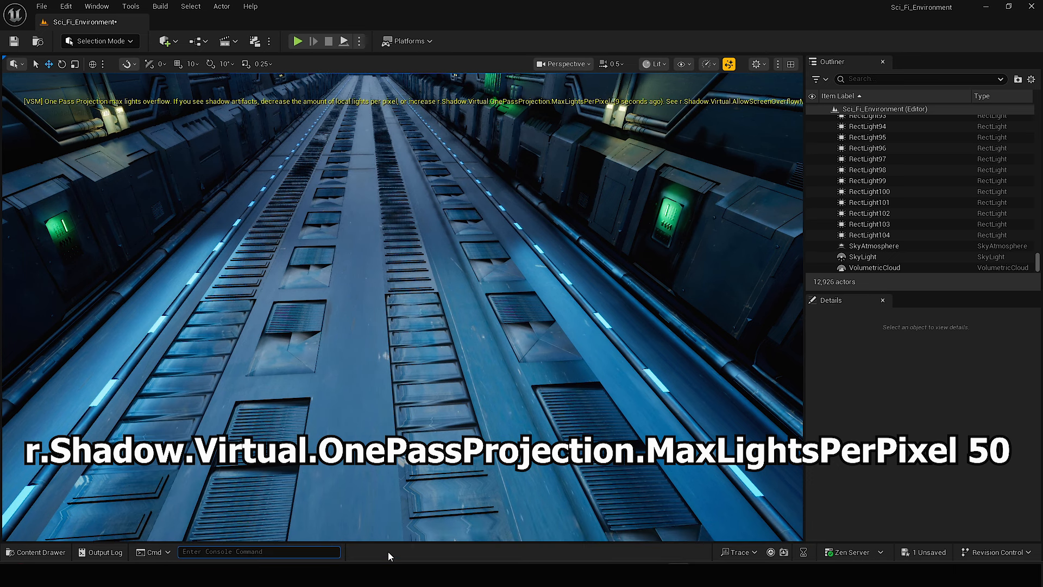
Show the light icons again and copy the green keypad point light farther along the wall.
right_click_drag(413, 315, 660, 220)
right_click_drag(503, 288, 510, 286)
key("g")
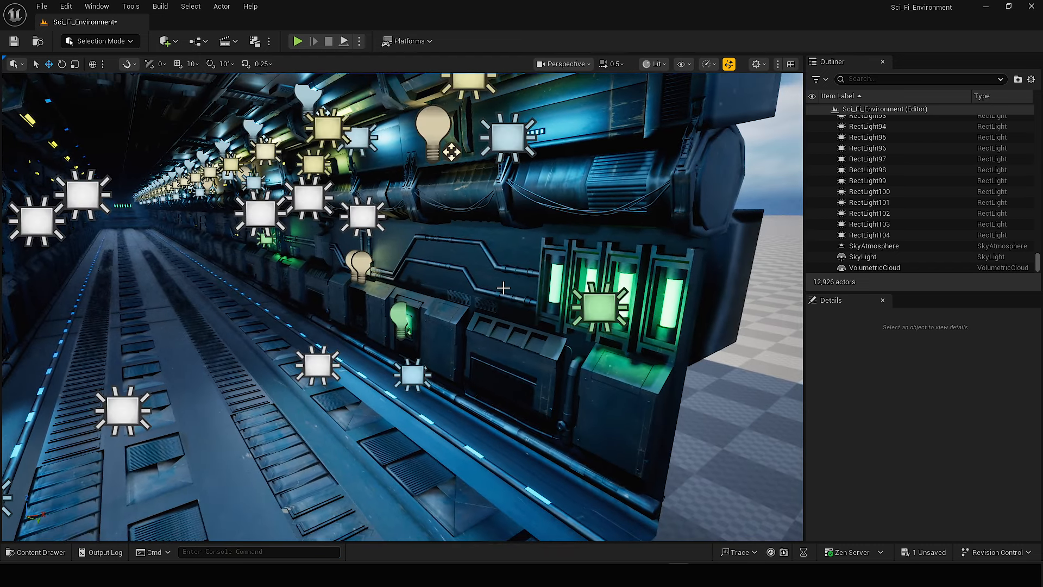
mouse_move(442, 315)
right_mouse_down()
mouse_move(464, 300)
mouse_move(451, 305)
right_mouse_up()
key("w")
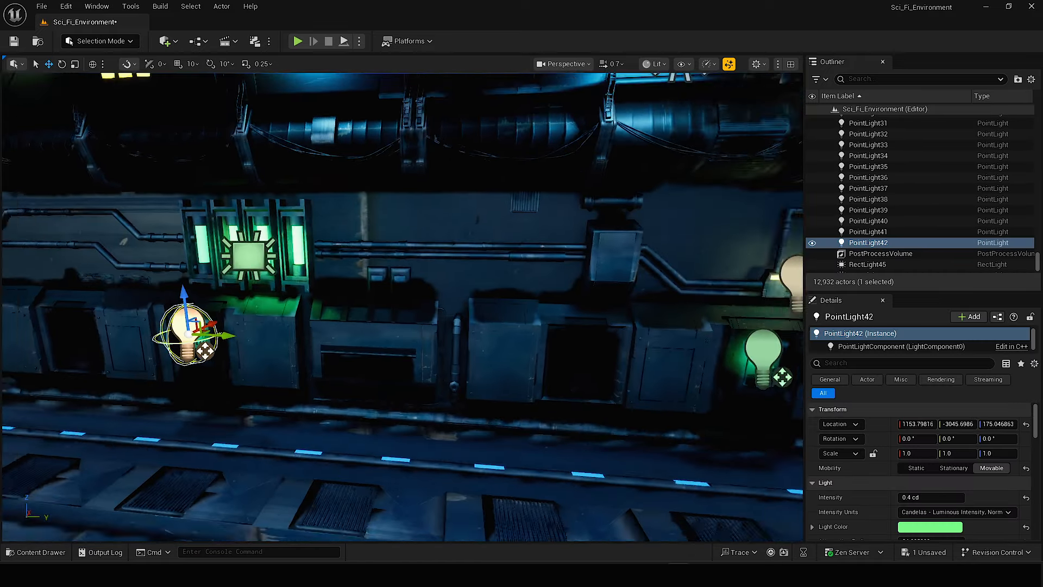
Copy the pair of warm point lights at the pipe lamps to the next pair of pipe lamps.
key("d")
right_click_drag(489, 275, 407, 284)
left_click(489, 276)
left_click(521, 278, "shift")
key("s")
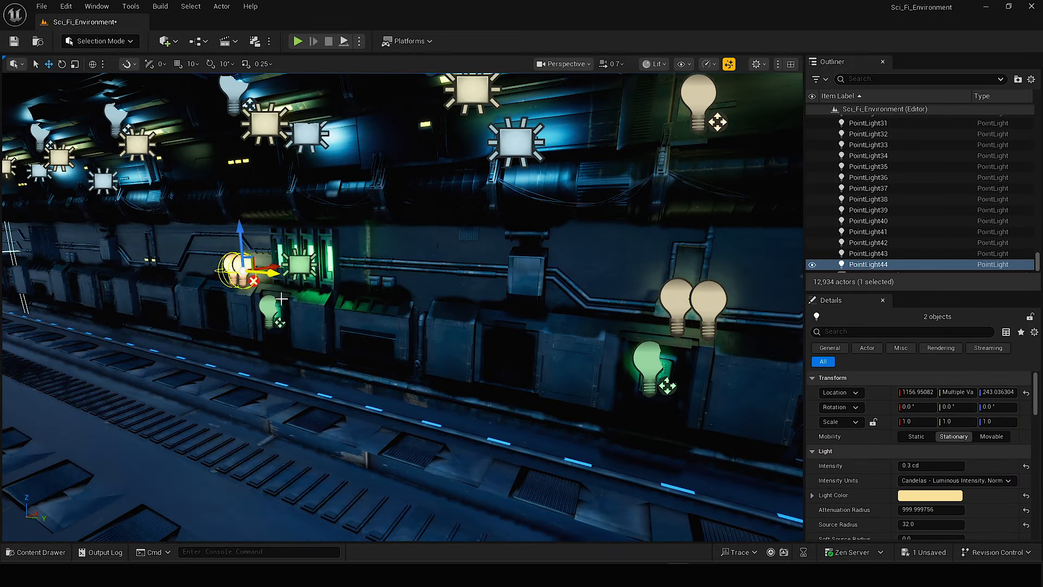
key("a")
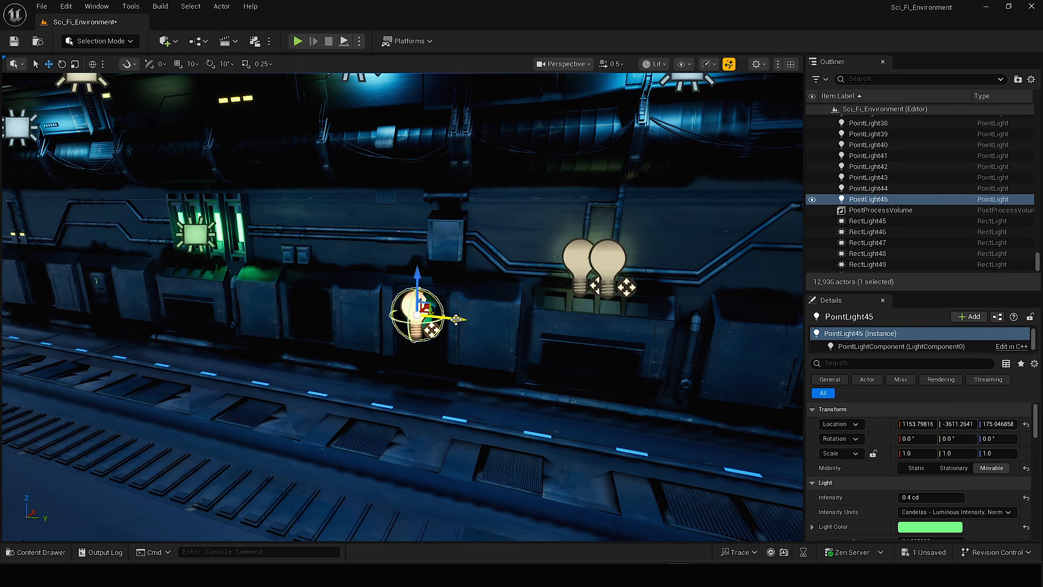
Copy the green point light to the following keypad and adjust its position along Y over the keypad.
left_click_drag(450, 320, 142, 306, "alt")
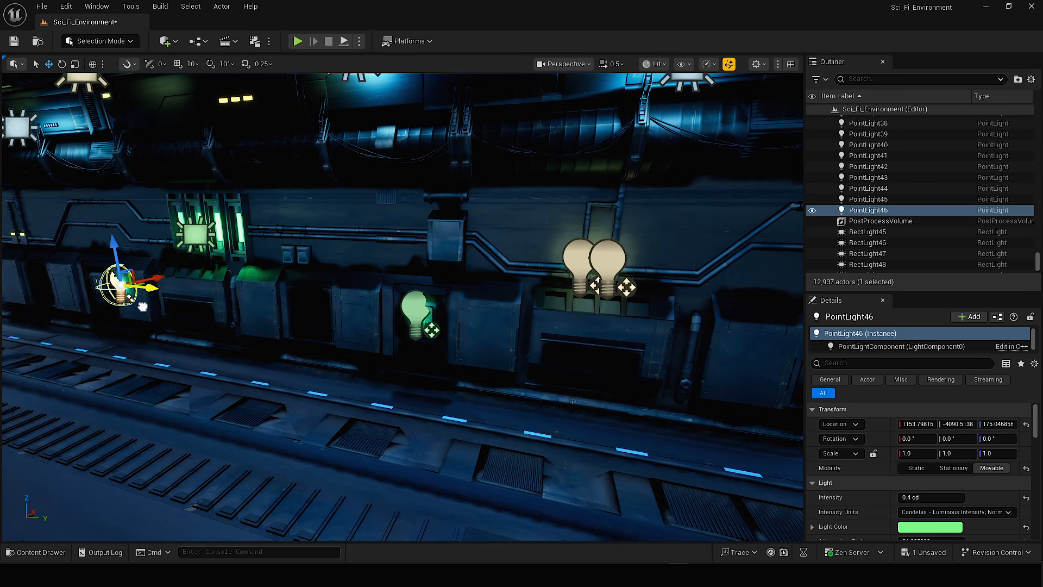
key("f")
key("w")
right_click_drag(440, 320, 531, 291)
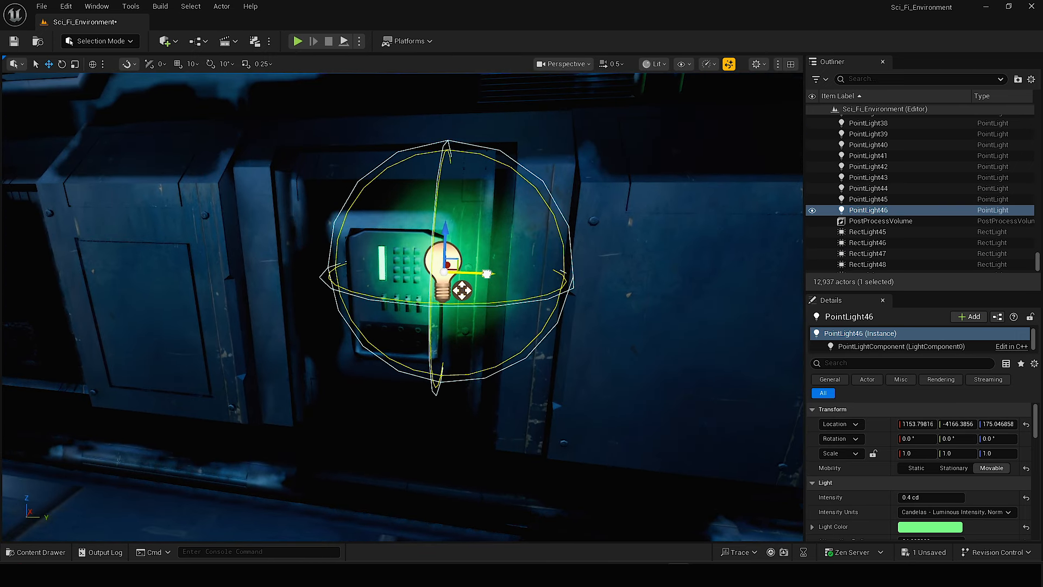
left_click_drag(487, 273, 414, 270)
Select both warm point lights above the pipe junction and copy them farther along the wall.
key("s")
right_click_drag(414, 270, 378, 258)
key("d")
key("w")
left_click(468, 260)
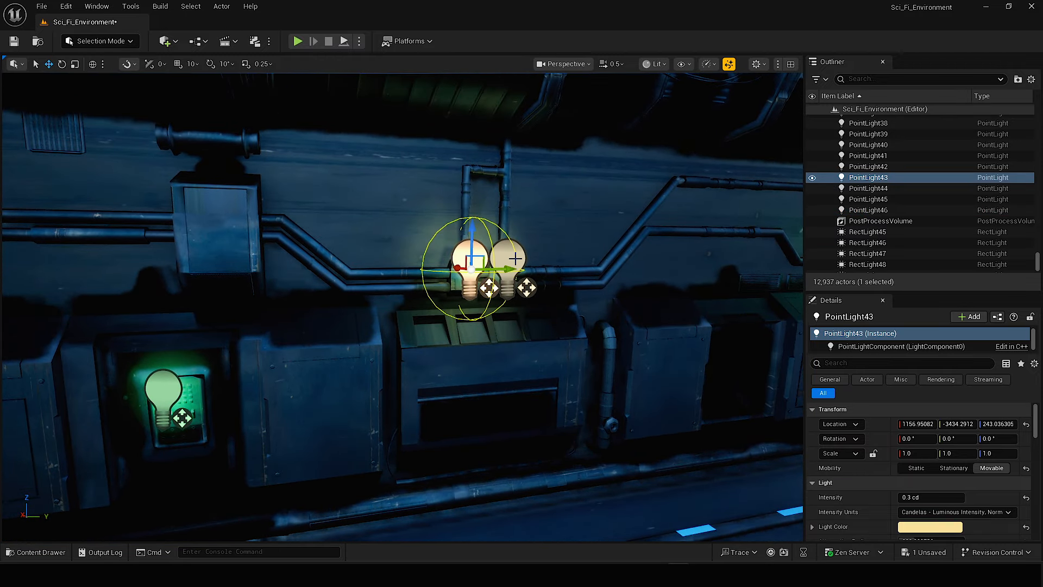
left_click(510, 259, "ctrl")
key("s")
right_click_drag(522, 265, 556, 278)
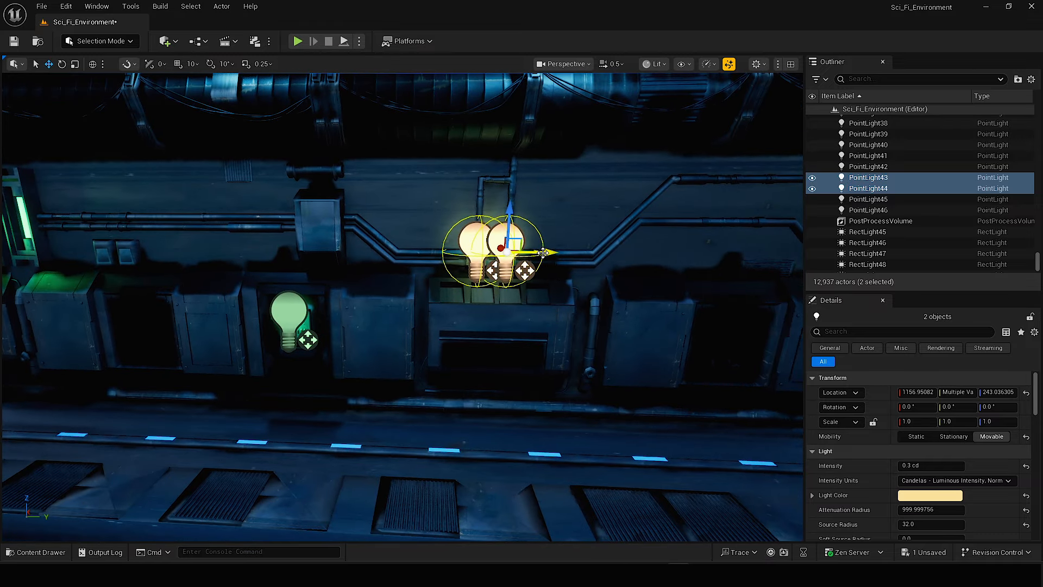
left_click_drag(543, 253, 92, 281, "alt")
mouse_move(515, 330)
right_mouse_down()
mouse_move(435, 329)
mouse_move(515, 330)
right_mouse_up()
key("w")
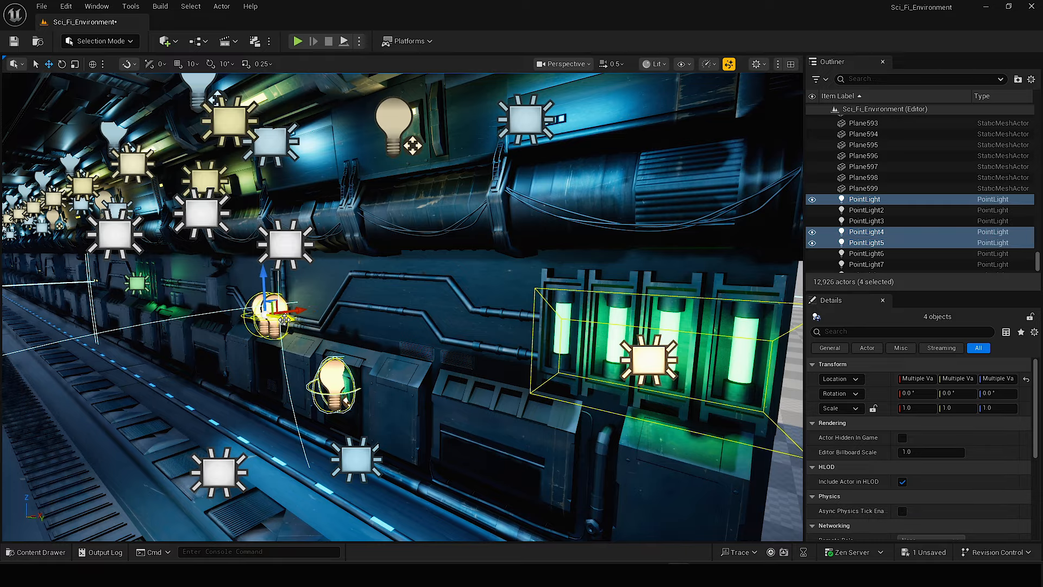
Move the copied warm point light pair past the green tubes towards the next twin pipe lamps.
left_click_drag(284, 319, 53, 278, "alt")
key("e")
right_click_drag(109, 288, 100, 308)
key("w")
key("w")
scroll(43, 288, "up", 3)
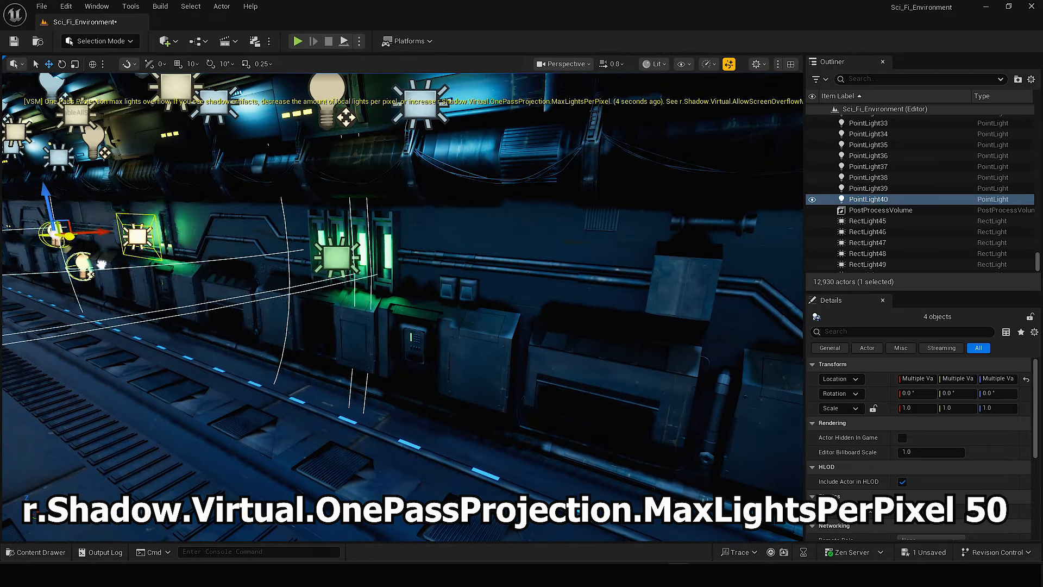
Align the four copied accent lights with their wall section and copy the green point light onto the next keypad.
left_click_drag(101, 264, 133, 251)
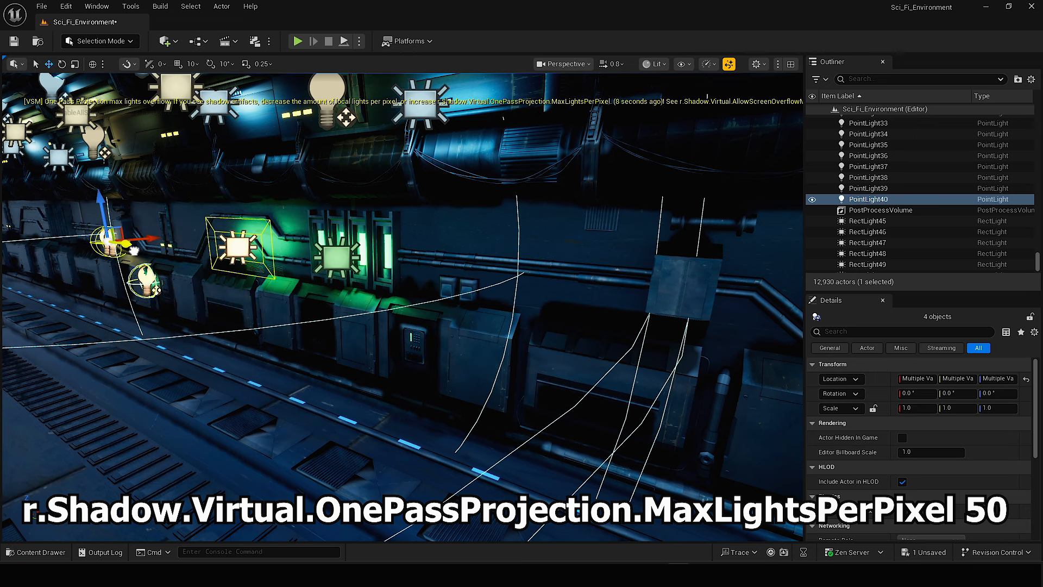
left_click(339, 260)
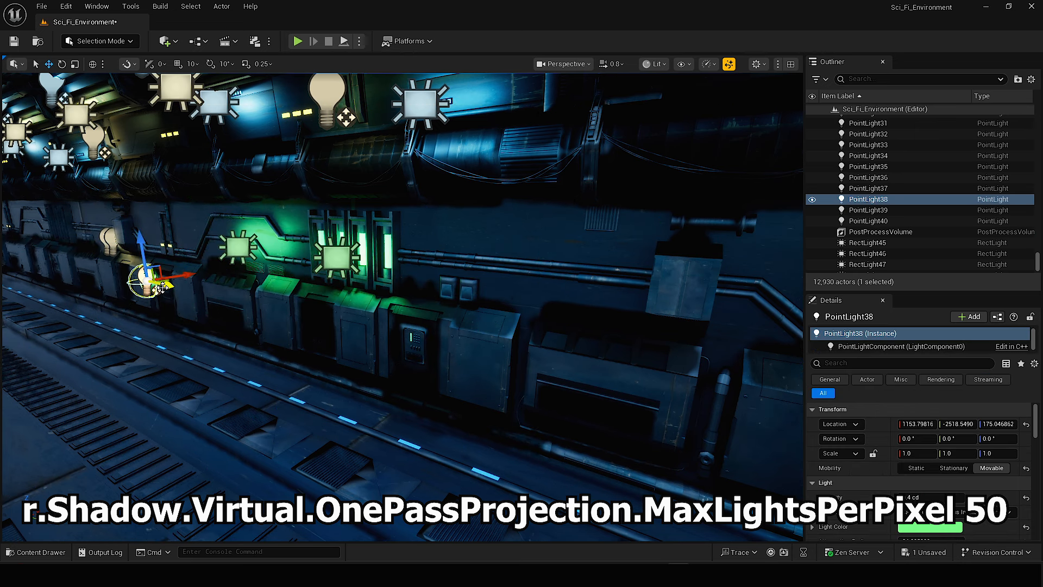
left_click_drag(162, 287, 428, 346, "alt")
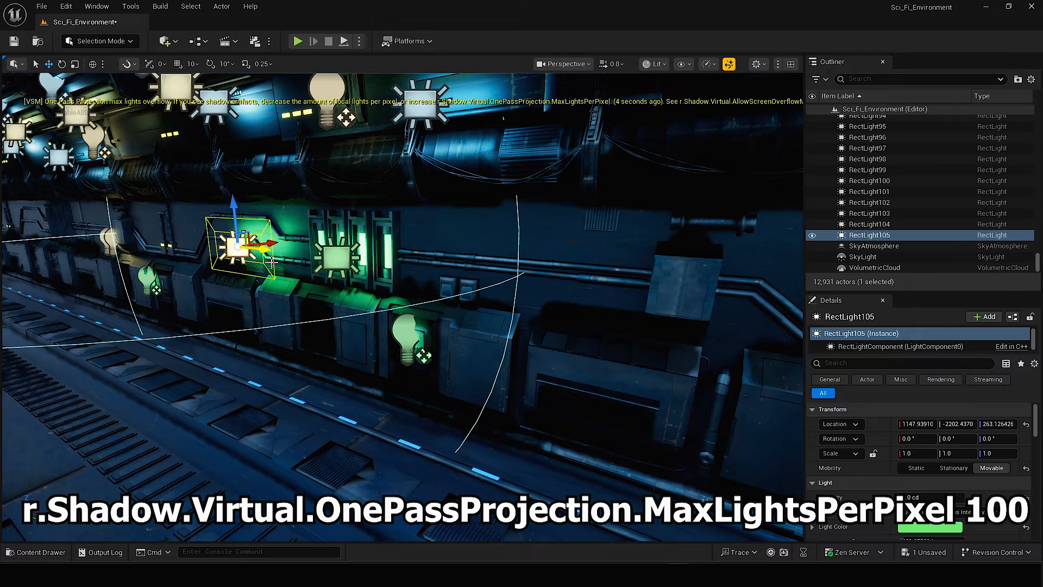
scroll(402, 305, "up", 2)
right_click_drag(402, 304, 321, 271)
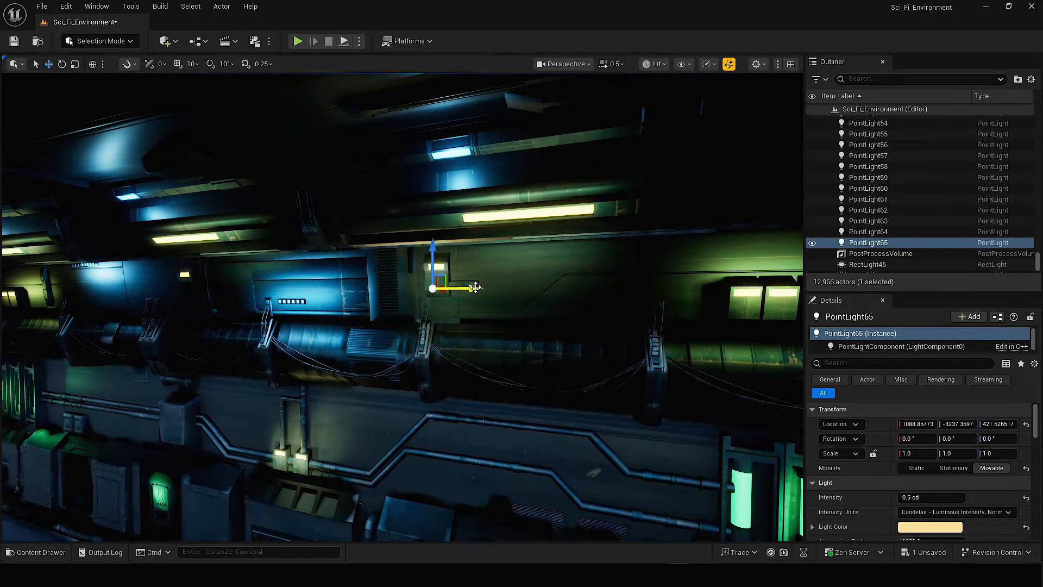
Copy the warm point light repeatedly along Y onto the following upper wall lamps, reaching about Y -4644.
left_click_drag(476, 288, 266, 299, "alt")
right_click_drag(266, 298, 265, 299)
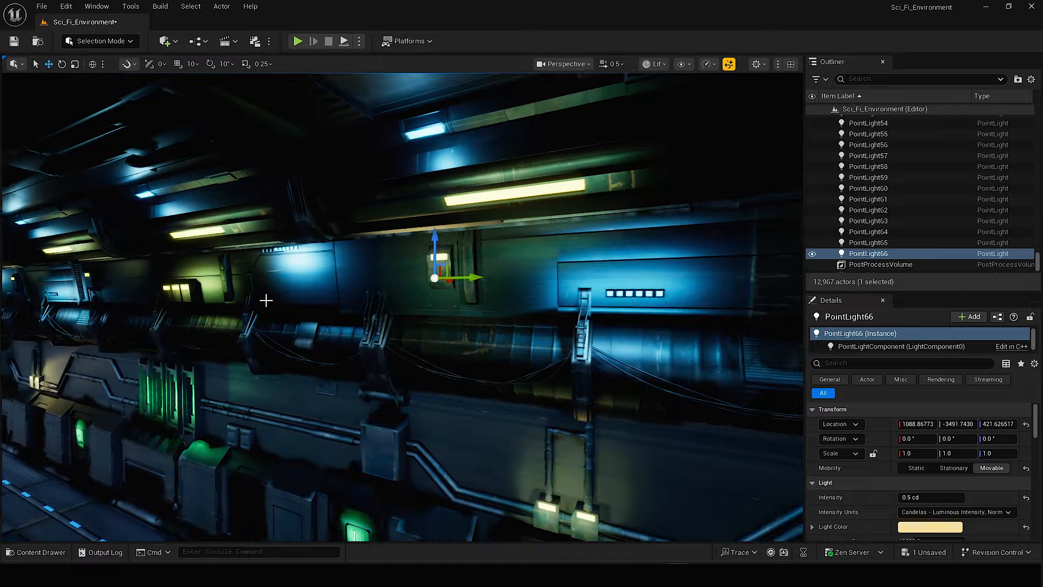
left_click_drag(476, 279, 245, 290, "alt")
mouse_move(244, 291)
right_mouse_down()
mouse_move(217, 291)
mouse_move(244, 290)
right_mouse_up()
left_click_drag(478, 280, 296, 285, "alt")
right_click_drag(296, 285, 296, 286)
left_click_drag(456, 275, 233, 284, "alt")
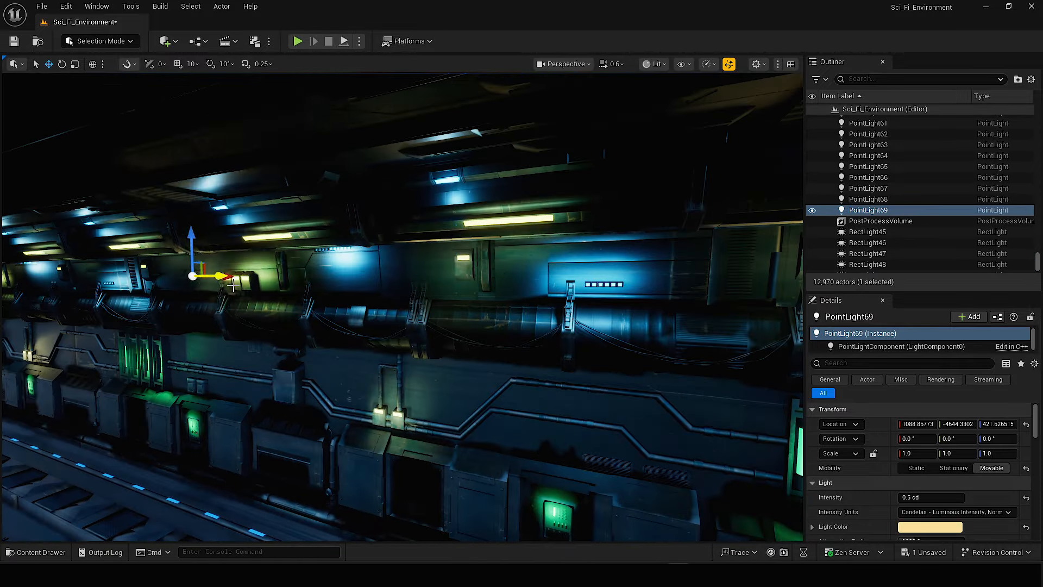
Copy the warm point light past two more upper wall lamps, reaching about Y -5505.
left_click_drag(406, 245, 383, 246)
right_click_drag(383, 246, 413, 255)
left_click_drag(456, 264, 326, 269, "alt")
right_click_drag(326, 269, 325, 269)
left_click_drag(651, 271, 489, 271, "alt")
right_click_drag(488, 271, 489, 272)
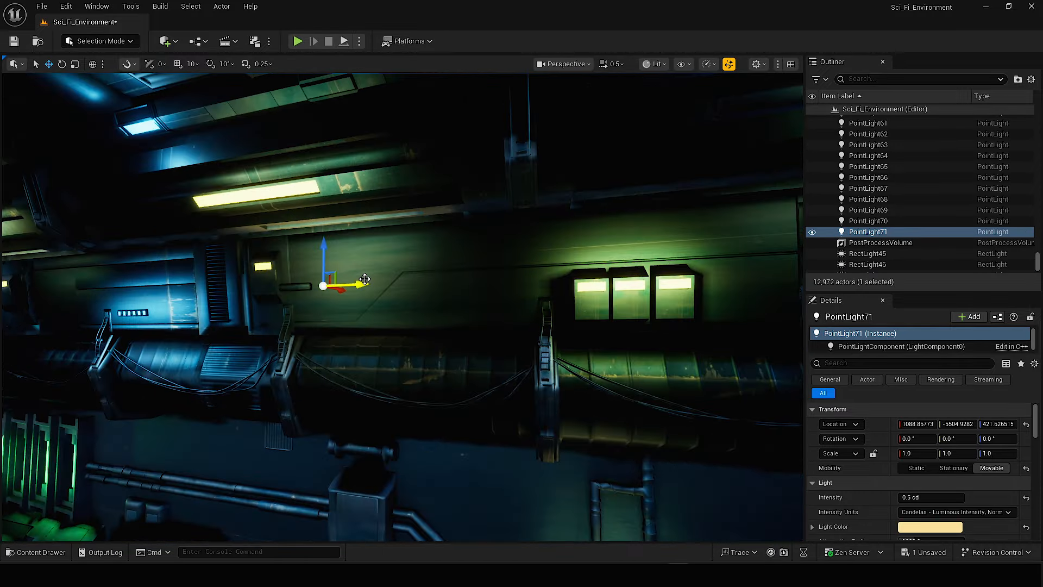
Continue copying the warm point light over the remaining upper wall lamps, past about Y -7095.
left_click_drag(435, 315, 278, 322, "alt")
right_click_drag(277, 322, 287, 322)
left_click_drag(472, 283, 233, 293, "alt")
right_click_drag(234, 294, 244, 294)
left_click_drag(587, 263, 273, 287, "alt")
left_click_drag(513, 249, 337, 255, "alt")
right_click_drag(337, 255, 347, 255)
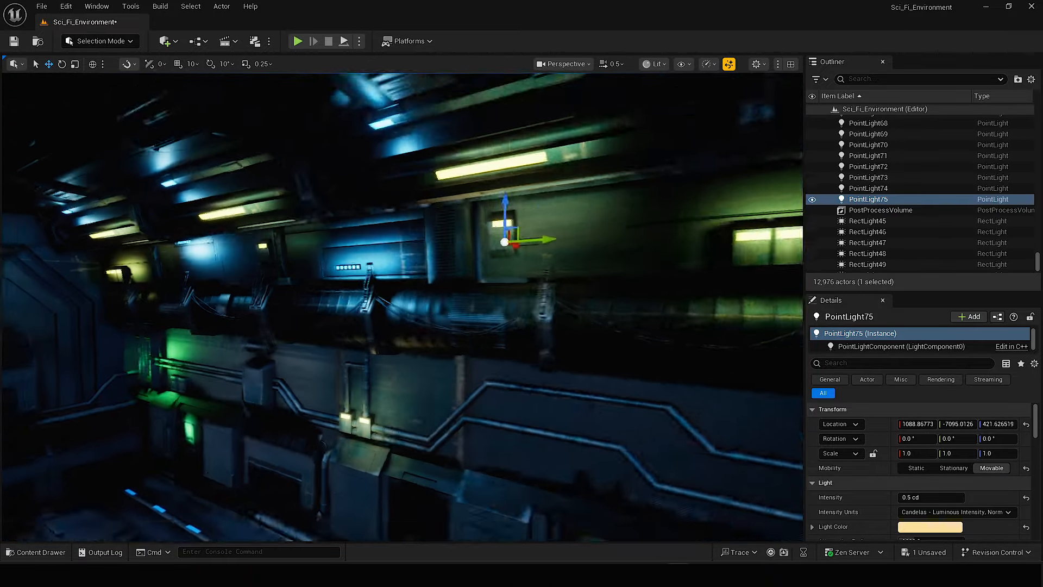
left_click_drag(527, 239, 310, 253, "alt")
right_click_drag(309, 254, 320, 253)
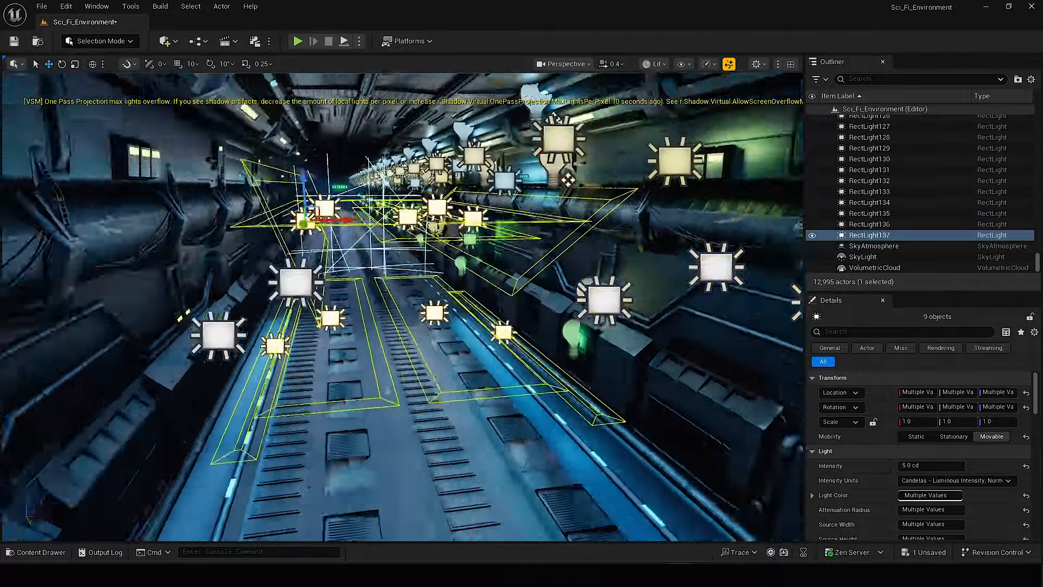
Copy the nine selected rect lights farther along the corridor.
right_click_drag(303, 224, 307, 252)
left_click_drag(307, 252, 270, 238, "alt")
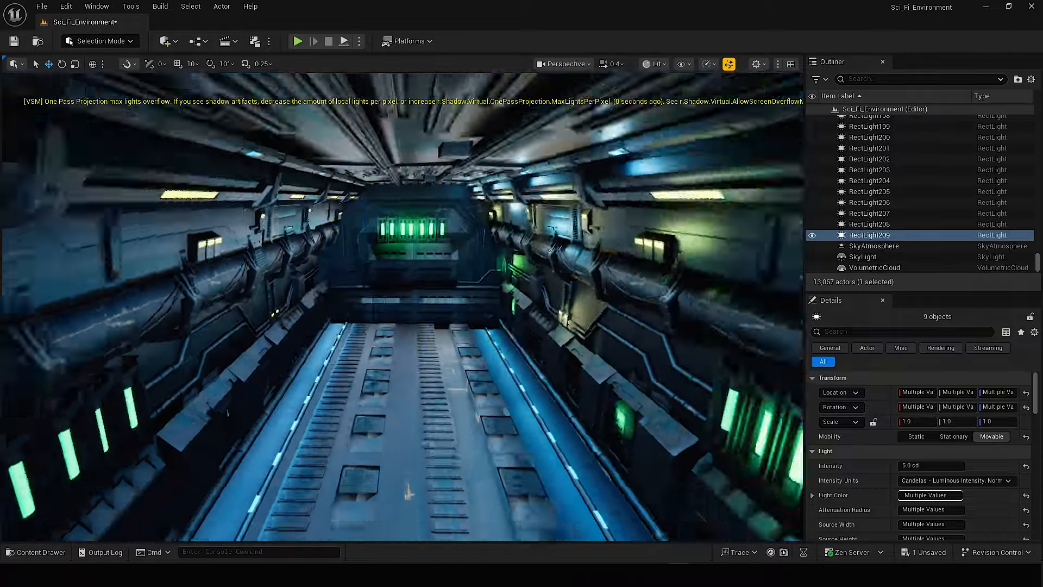
Find the SkyLight among the scene actors and set its Intensity Scale to 1.5.
left_click(863, 131)
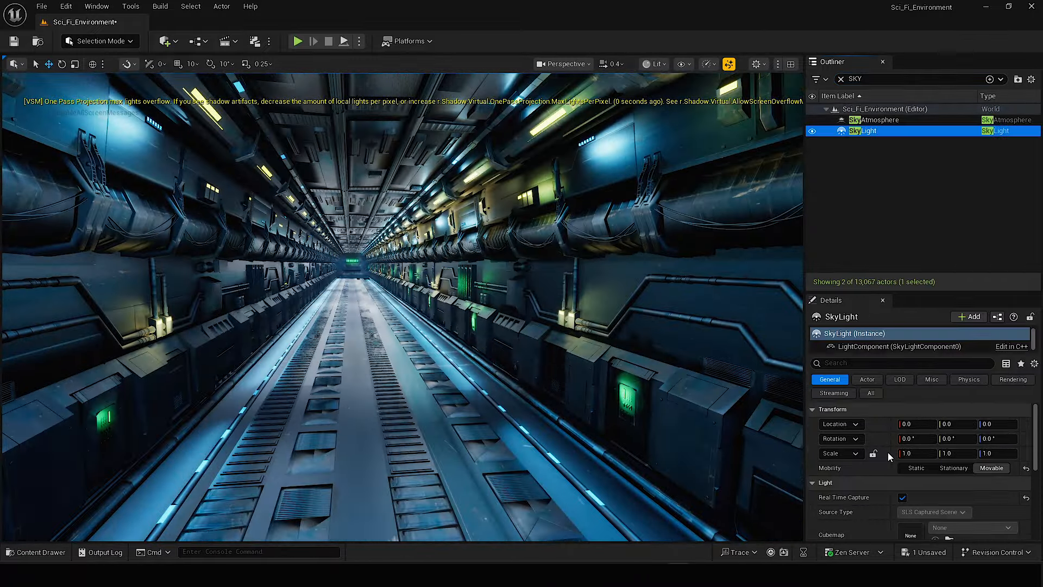
scroll(907, 503, "down", 7)
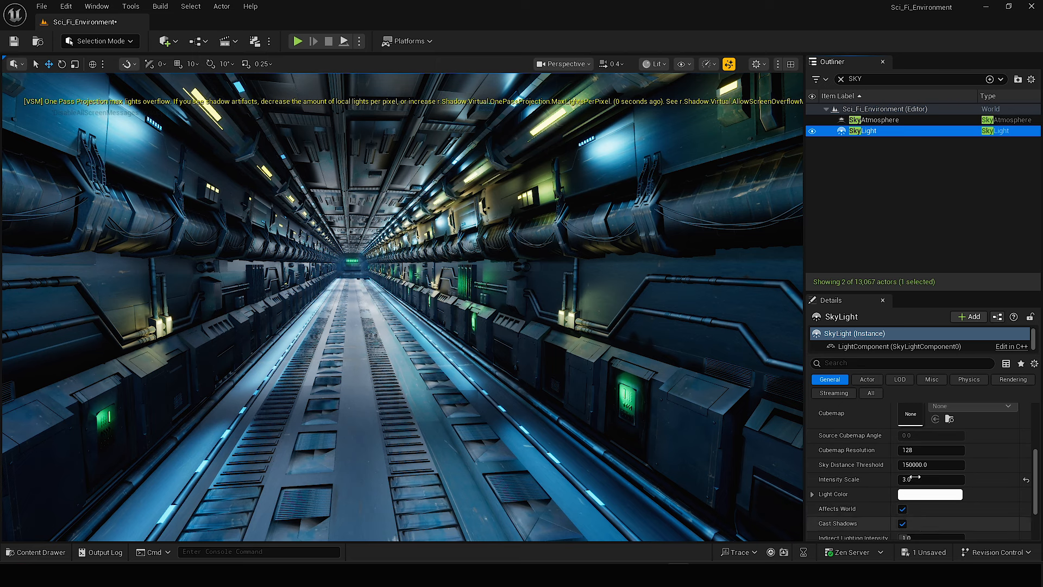
key("s")
right_click_drag(530, 355, 530, 354)
scroll(530, 354, "down", 1)
left_click(927, 480)
type("1.5")
key("Return")
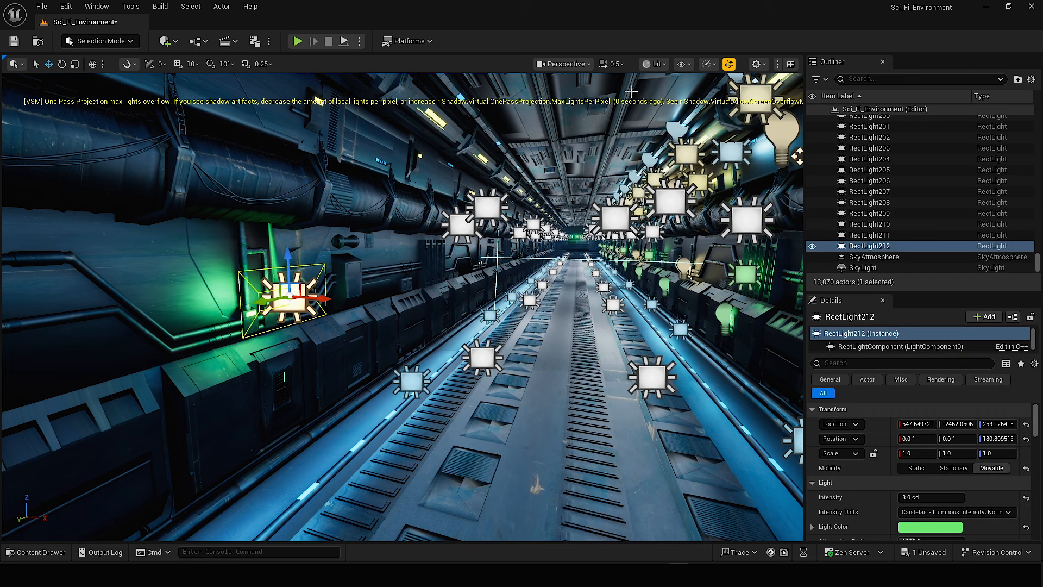
Lower all viewport scalability groups to Medium.
left_click(711, 66)
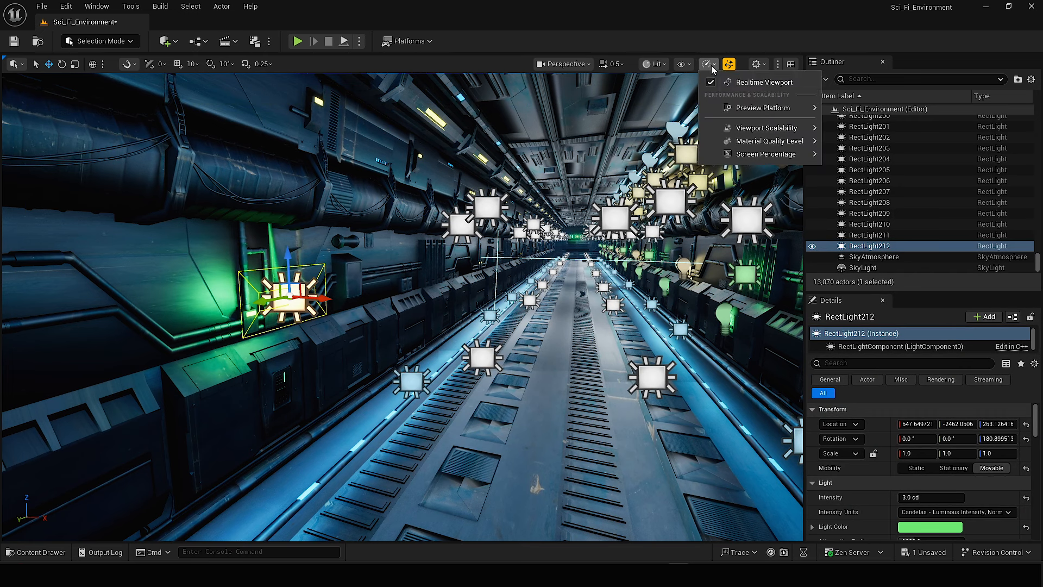
mouse_move(749, 129)
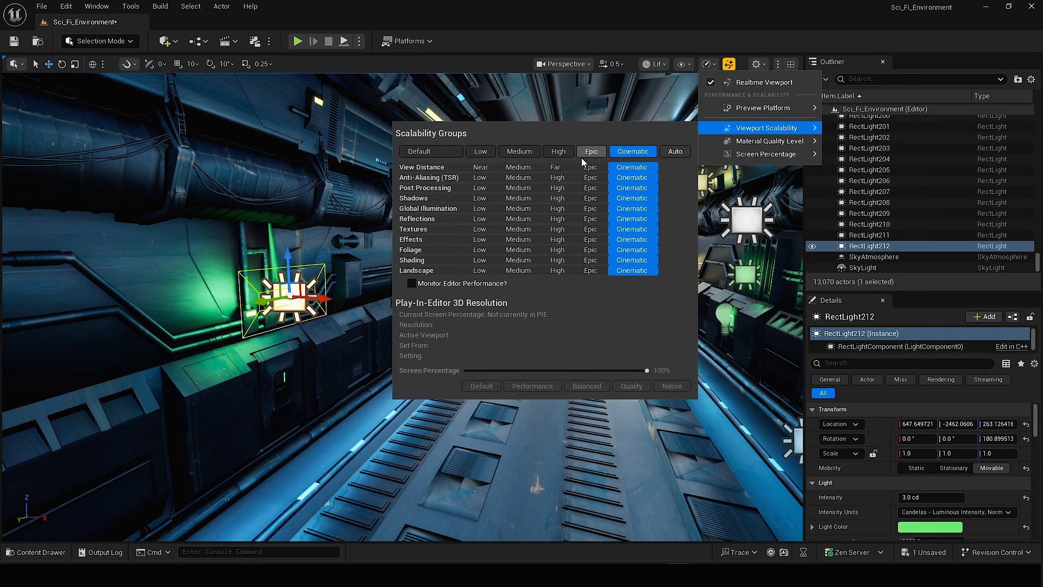
left_click(548, 153)
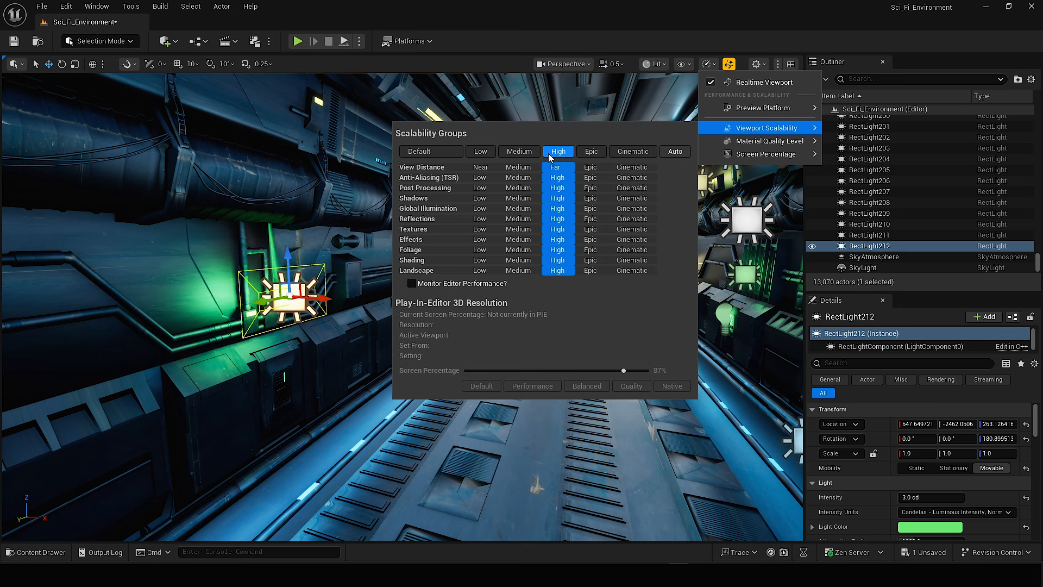
left_click(520, 153)
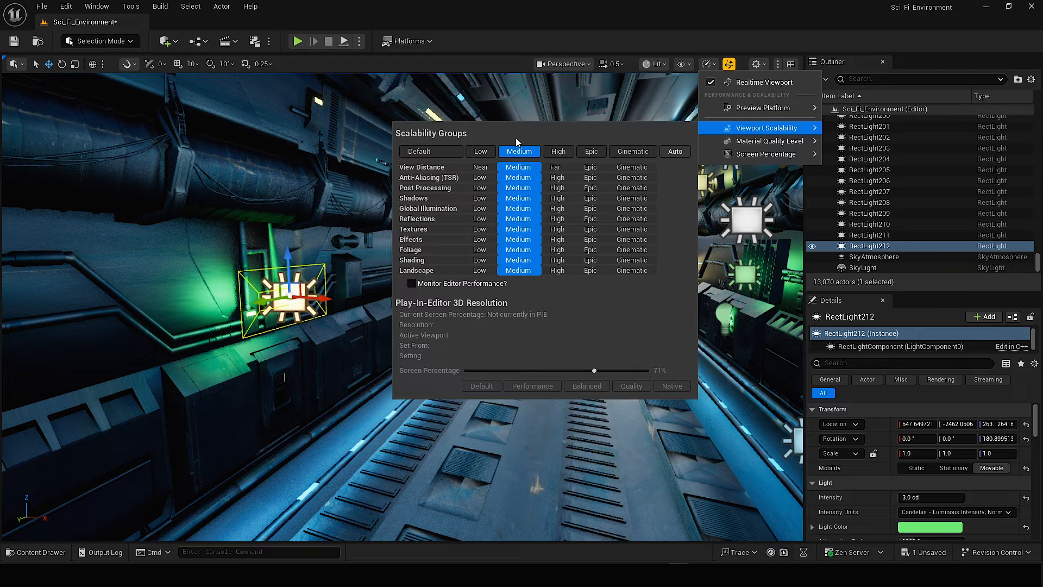
Position the green rect light at the opposite wall's green tubes and copy it towards the next tube panel.
right_click_drag(254, 283, 152, 296)
left_click_drag(272, 306, 609, 291)
right_click_drag(608, 291, 625, 293)
right_click_drag(489, 278, 608, 283)
left_click_drag(62, 322, 413, 259, "alt")
right_click_drag(413, 260, 380, 272)
left_click_drag(418, 331, 446, 327)
right_click_drag(446, 327, 554, 321)
Copy the green rect light to further green tube panels along the wall, reaching about Y -5607.
left_click_drag(49, 312, 300, 289, "alt")
right_click_drag(299, 299, 380, 296)
left_click_drag(381, 288, 646, 271)
right_click_drag(647, 271, 679, 267)
left_click_drag(76, 321, 502, 244, "alt")
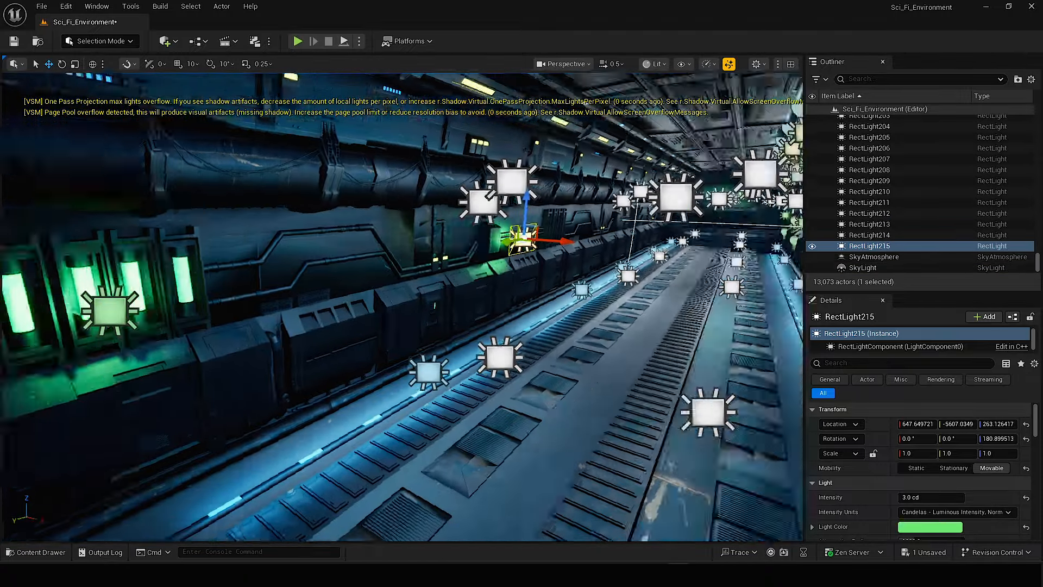
right_click_drag(502, 244, 423, 256)
Copy the green rect light onto the last tube panels before the end wall, including one at about Y -6814.
left_click_drag(212, 288, 467, 266)
right_click_drag(467, 266, 543, 260)
left_click_drag(116, 296, 455, 253, "alt")
right_click_drag(455, 253, 402, 261)
left_click_drag(117, 185, 570, 190)
right_click_drag(570, 190, 624, 196)
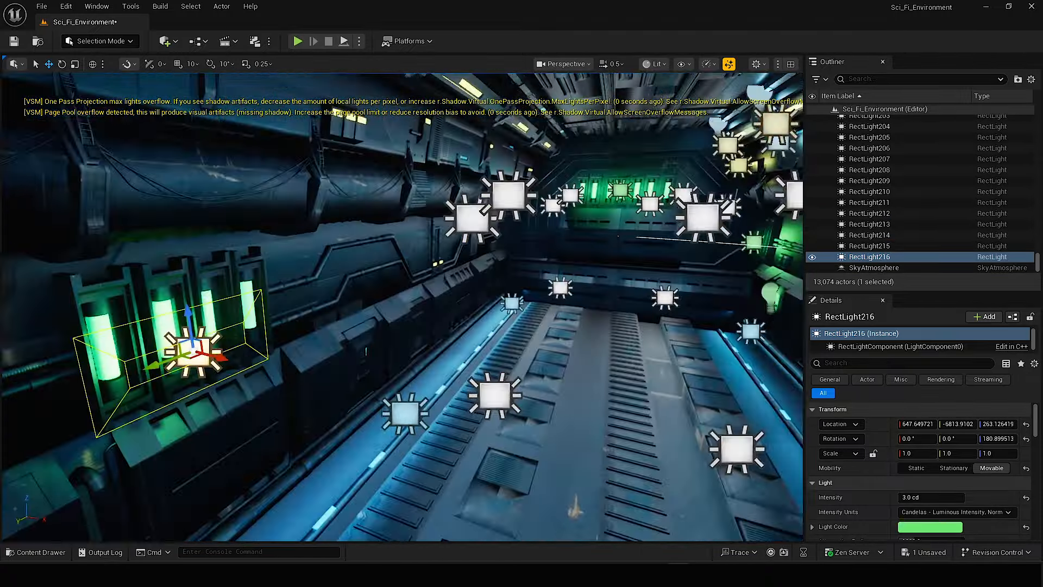
left_click_drag(182, 359, 683, 221, "alt")
right_click_drag(683, 222, 624, 233)
Copy the warm point light pair and the green point light along the opposite wall, taking the green one to about Y -2475.
left_click(484, 260)
left_click(511, 254, "ctrl")
left_click(344, 351, "ctrl")
left_click_drag(304, 365, 614, 296, "alt")
right_click_drag(613, 296, 467, 304)
left_click(347, 315, "ctrl")
left_click_drag(510, 228, 650, 224)
left_click(348, 315)
left_click_drag(82, 344, 502, 315, "alt")
left_click_drag(312, 335, 551, 347)
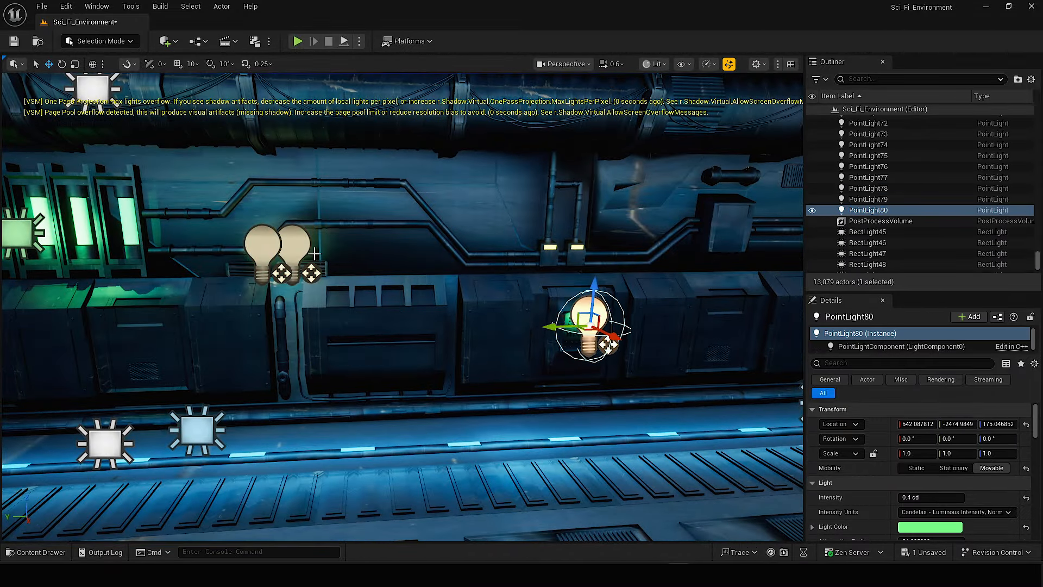
Move the warm point light pair onto the next twin pipe lamps and copy the green point light towards the following keypad.
left_click(263, 243)
left_click(293, 243, "ctrl")
left_click_drag(253, 255, 522, 251)
right_click_drag(522, 251, 467, 261)
left_click(291, 311)
left_click_drag(247, 321, 650, 312, "alt")
right_click_drag(650, 312, 695, 315)
Copy the warm point light pair past the green tubes and take a green point light copy to about Y -3613.
left_click(128, 265)
left_click(93, 265, "ctrl")
left_click_drag(51, 278, 519, 258, "alt")
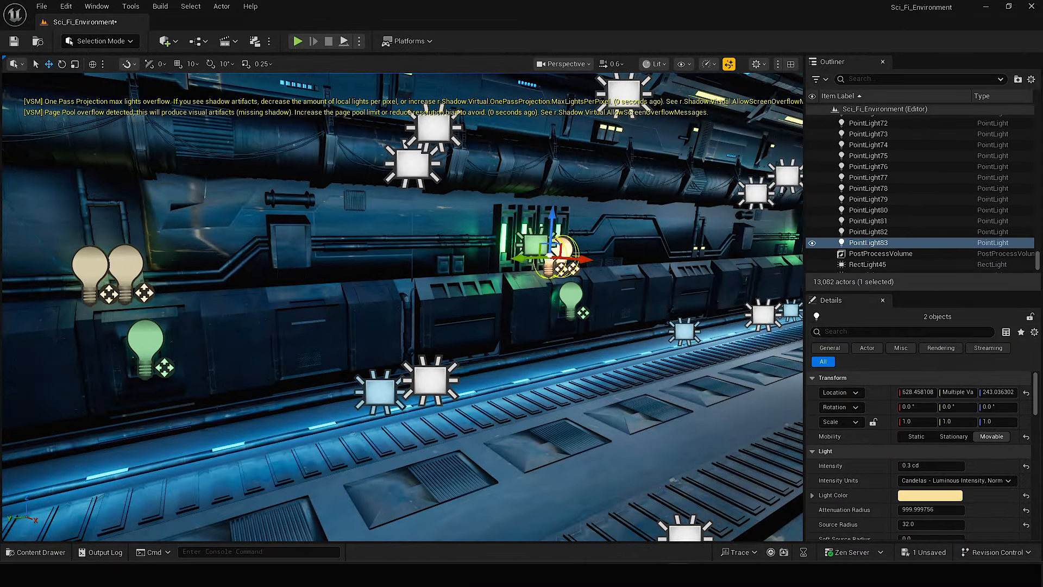
right_click_drag(519, 258, 571, 260)
left_click_drag(206, 310, 543, 296)
right_click_drag(543, 296, 576, 296)
left_click(167, 386)
left_click_drag(123, 397, 594, 334, "alt")
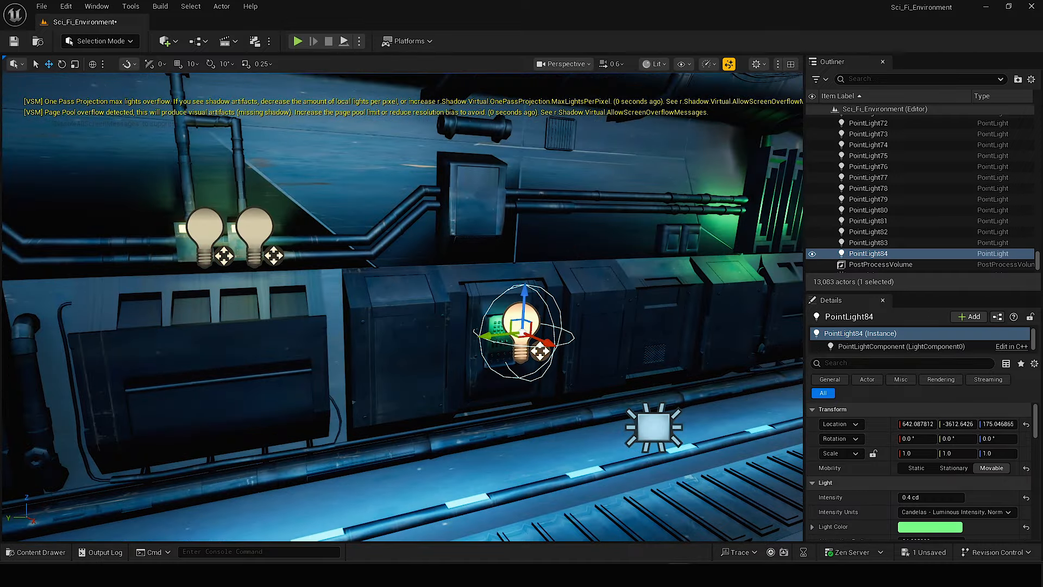
Copy the warm point light pair to about Y -4160 and the green point light onto the keypad below it.
left_click(242, 276)
left_click(204, 278, "ctrl")
left_click_drag(170, 292, 703, 252, "alt")
left_click(444, 333)
left_click_drag(410, 349, 700, 320, "alt")
right_click_drag(700, 320, 728, 323)
left_click_drag(185, 382, 388, 359)
Move the warm point light pair onto the nearby twin pipe lamps and copy the green point light to about Y -4762.
left_click(375, 213)
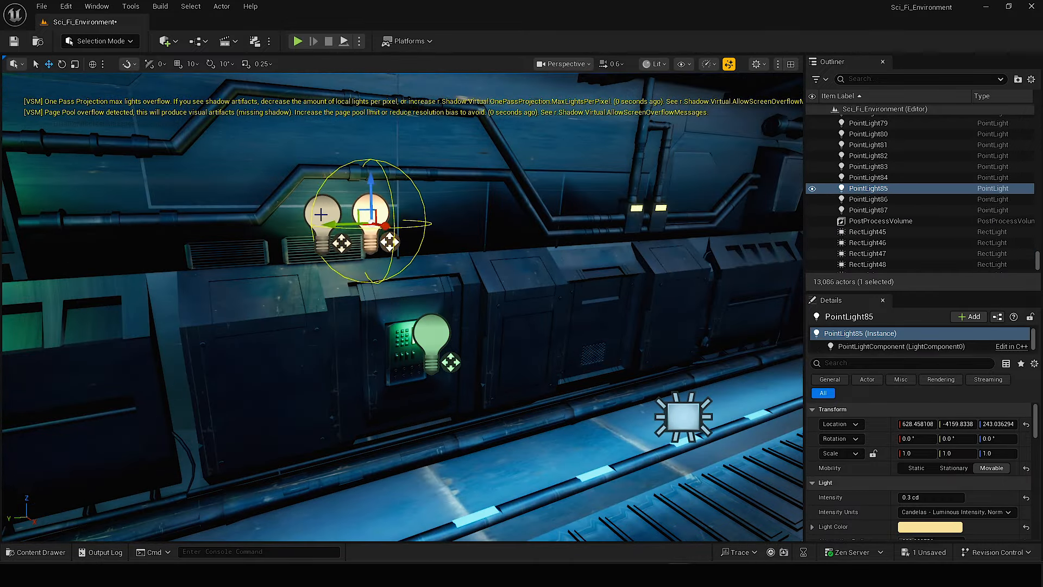
left_click(321, 214, "ctrl")
left_click_drag(280, 228, 612, 223)
right_click_drag(611, 222, 641, 226)
left_click(222, 329)
left_click_drag(184, 348, 535, 310, "alt")
right_click_drag(535, 309, 565, 312)
left_click_drag(394, 312, 467, 304)
right_click_drag(467, 304, 445, 304)
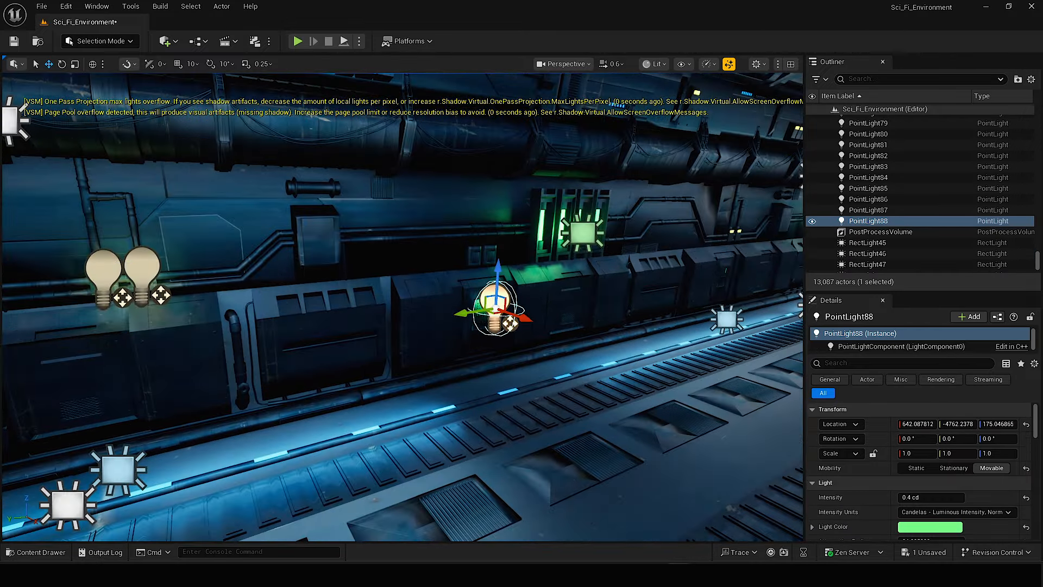
Copy the warm point light pair to the next wall section and a green point light to about Y -5261.
left_click(145, 266)
left_click(102, 268, "ctrl")
left_click_drag(68, 283, 634, 249, "alt")
right_click_drag(635, 248, 663, 251)
left_click_drag(403, 283, 480, 273)
right_click_drag(481, 273, 462, 277)
left_click(413, 324)
left_click_drag(373, 333, 624, 315, "alt")
right_click_drag(625, 315, 646, 316)
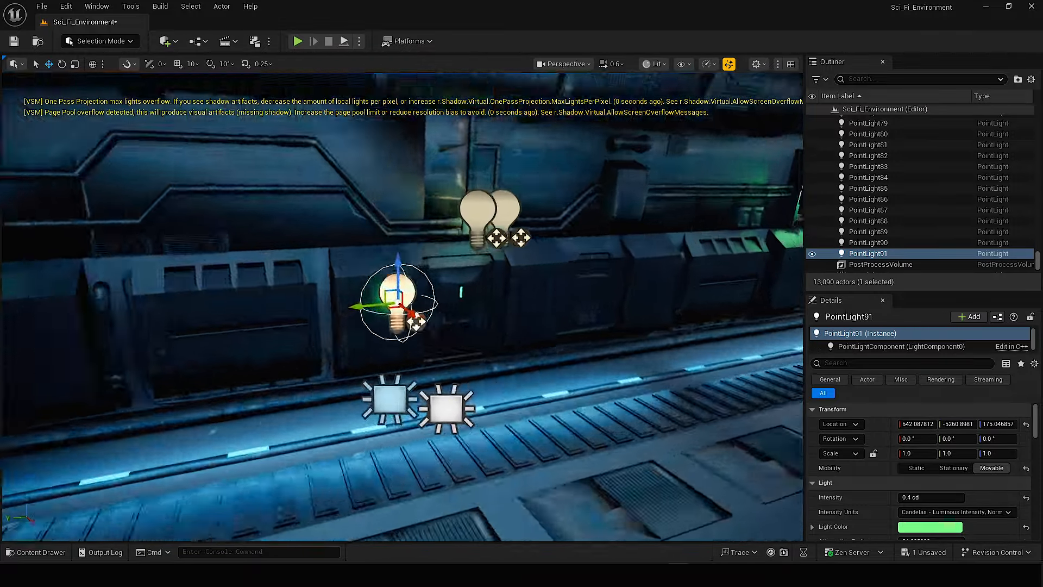
Align the green point light with the keypad below the green tubes and copy the warm point light pair beside the tubes.
left_click_drag(362, 308, 462, 298)
right_click_drag(215, 296, 239, 296)
left_click_drag(173, 400, 630, 324, "alt")
left_click(246, 280)
left_click(208, 281, "ctrl")
left_click_drag(176, 298, 657, 258, "alt")
right_click_drag(658, 258, 679, 261)
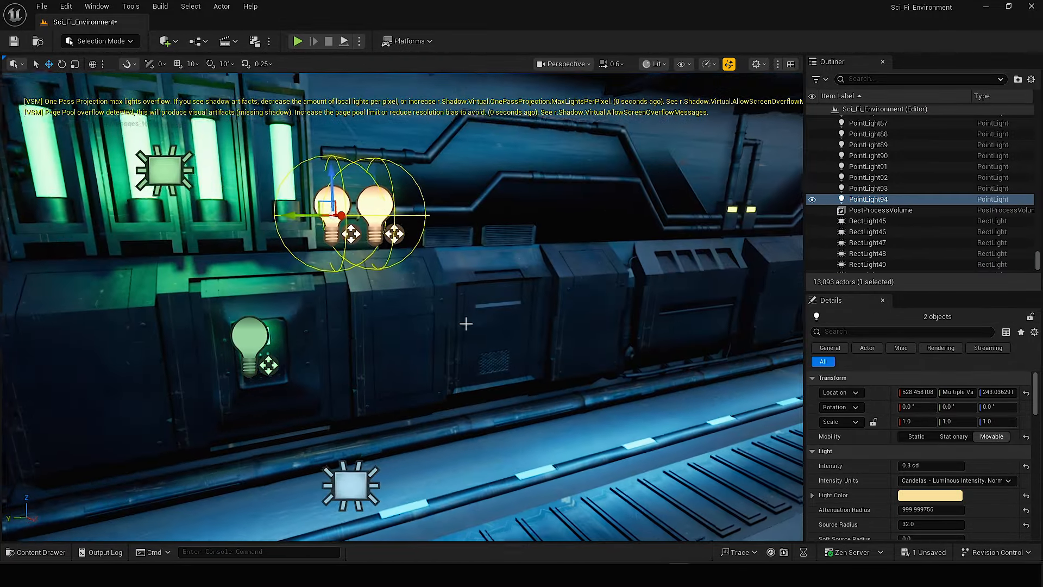
Move the warm point light pair onto the following twin pipe lamps and copy the green point light onto the keypad beyond them.
left_click(249, 341)
left_click_drag(216, 356, 234, 354)
left_click_drag(128, 214, 533, 219)
left_click(63, 334)
left_click_drag(27, 352, 584, 281, "alt")
right_click_drag(584, 282, 606, 283)
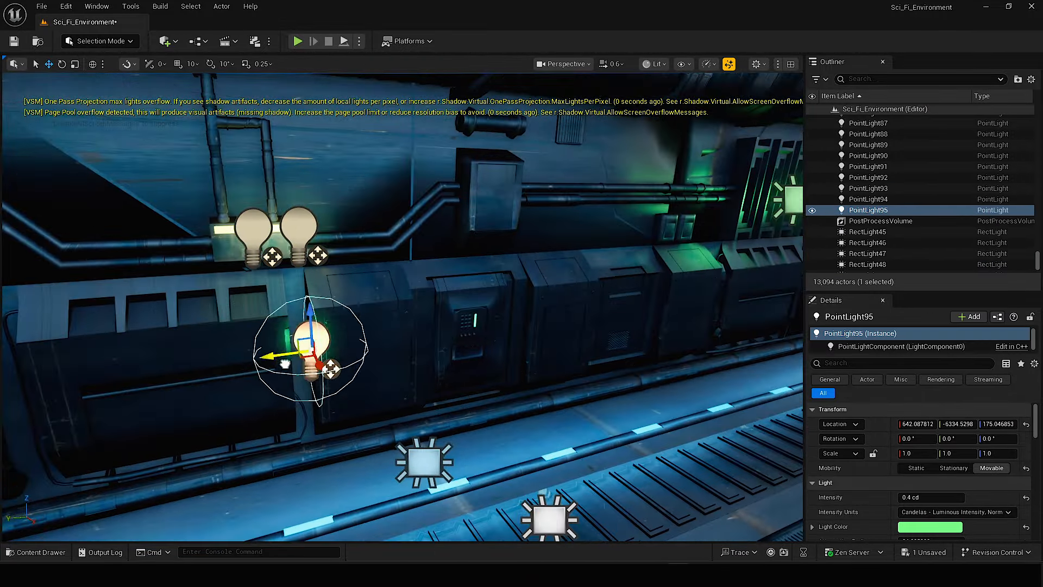
left_click_drag(275, 354, 449, 333)
Copy the warm point light pair past the green tubes to the last twin pipe lamps near the corridor's end.
left_click(298, 228)
left_click(253, 229, "ctrl")
right_click_drag(233, 263, 253, 264)
left_click_drag(114, 284, 586, 255, "alt")
right_click_drag(587, 255, 603, 256)
left_click_drag(332, 198, 592, 230)
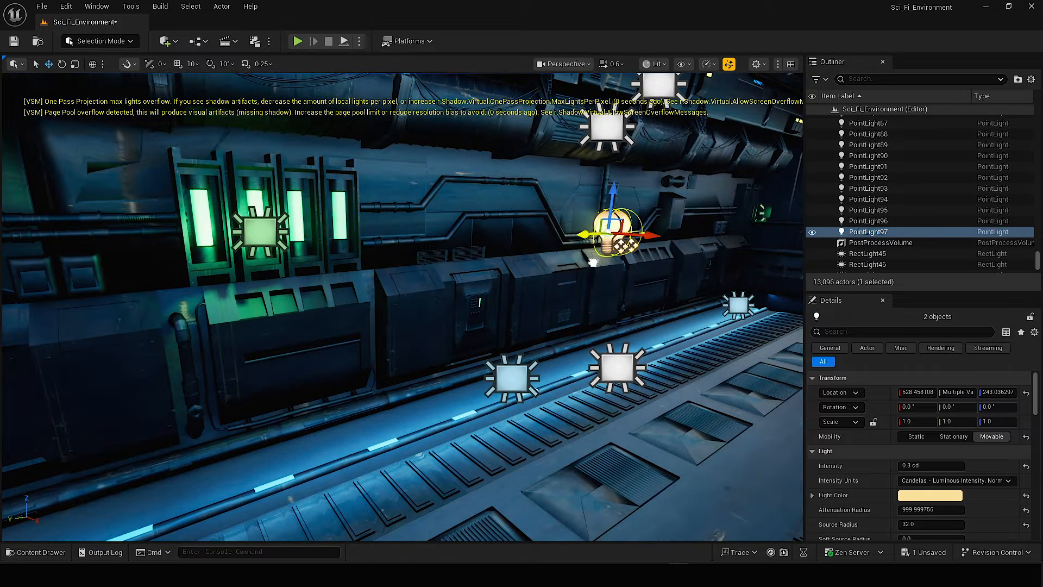
right_click_drag(592, 231, 571, 233)
Copy the green point light onto the remaining keypads before the end wall.
left_click(224, 321)
left_click_drag(191, 334, 634, 334, "alt")
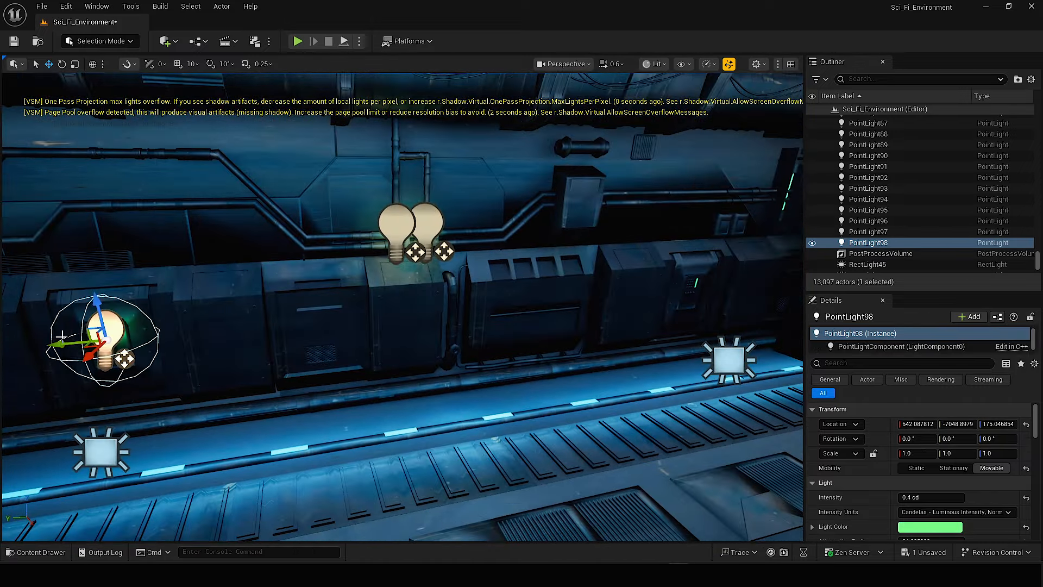
left_click_drag(61, 343, 513, 293, "alt")
right_click_drag(513, 294, 535, 294)
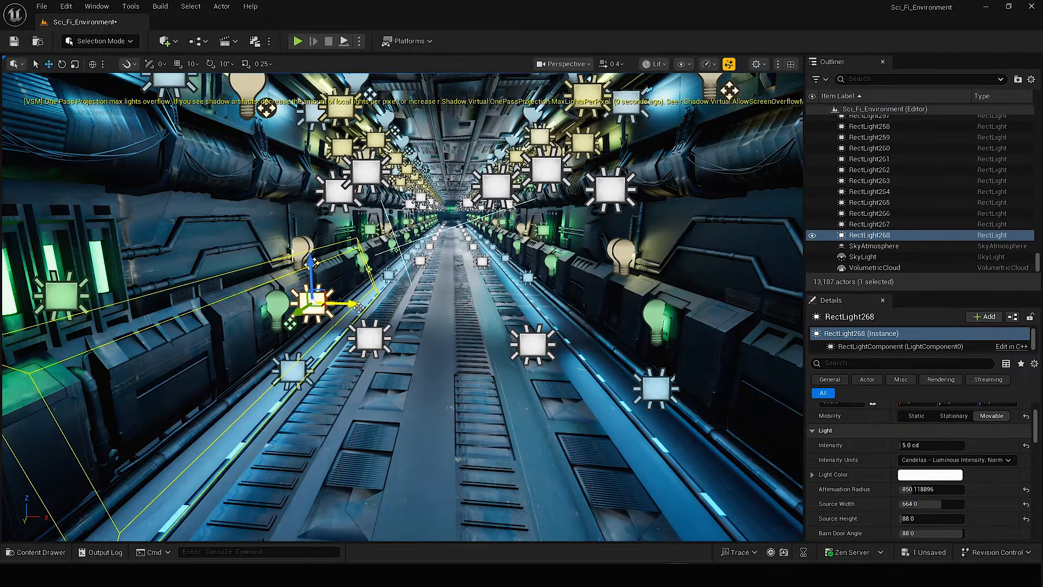
Move the warm point light along Y towards the next upper lamp on the opposite wall.
left_click_drag(359, 307, 521, 308, "alt")
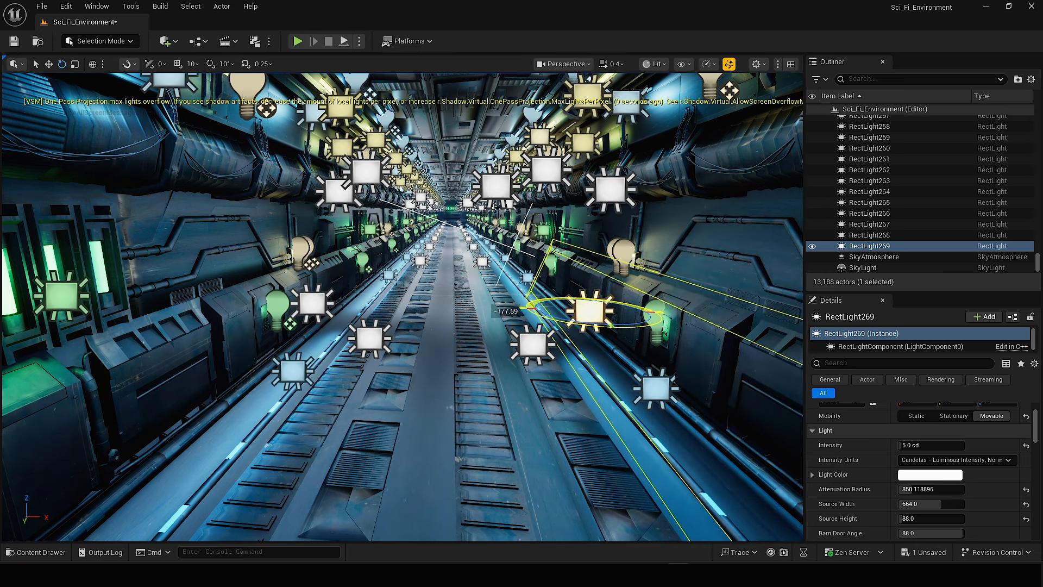
Finish rotating the white rect light by about 178° around Z and shift it along X towards the side wall.
right_click_drag(598, 364, 602, 365)
key("d")
key("w")
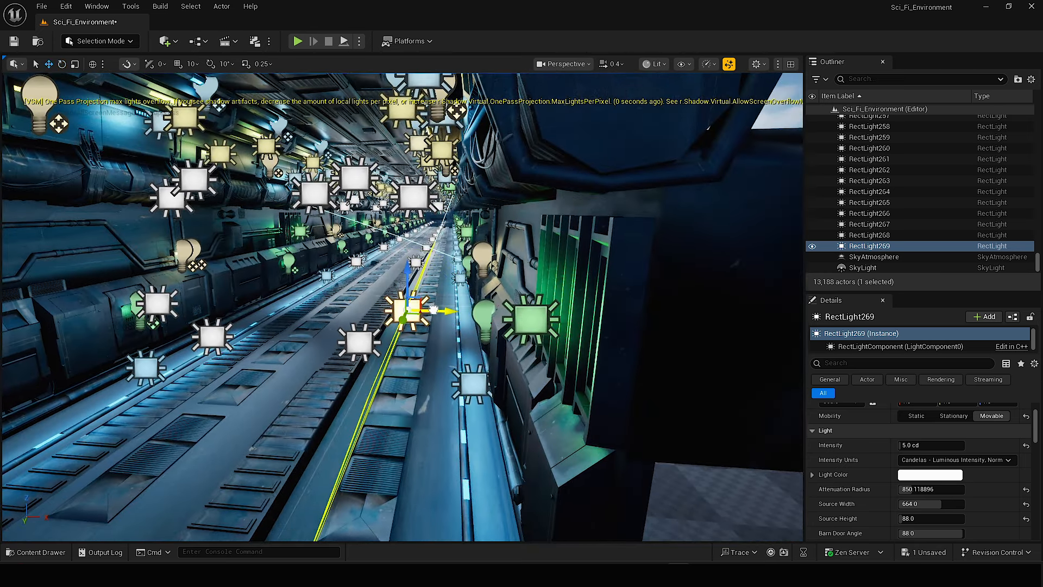
left_click_drag(438, 310, 473, 313)
key("g")
key("a")
key("s")
right_click_drag(473, 313, 488, 314)
key("g")
Shift the white rect lights along X and raise copies towards the ceiling on both sides of the corridor.
left_click_drag(535, 288, 511, 288)
left_click(248, 288, "shift")
right_click_drag(281, 297, 270, 285)
left_click_drag(288, 298, 282, 126, "alt")
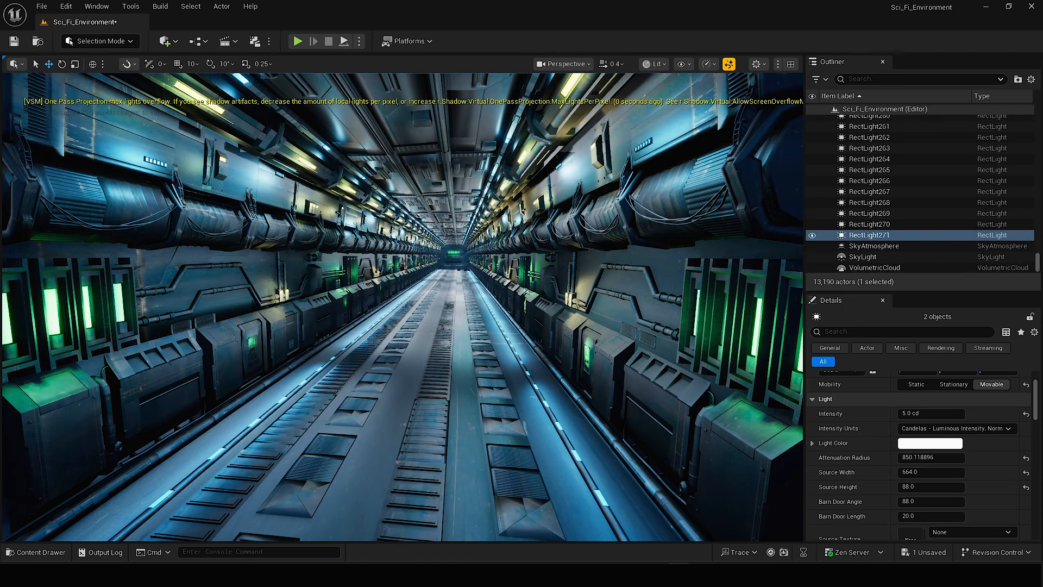
right_click_drag(402, 304, 342, 300)
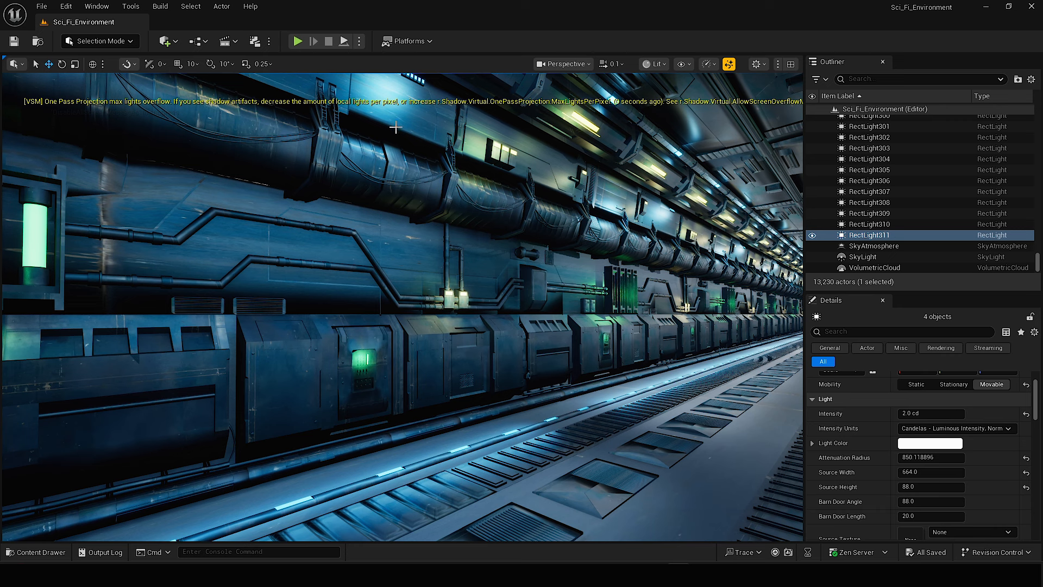
Enter the console command r.Shadow.Virtual.OnePassProjection.MaxLightsPerPixel with the value 200.
left_click(233, 551)
type("r.Shadow.Virtual.OnePassProjection.MaxLightsPerPixel 30")
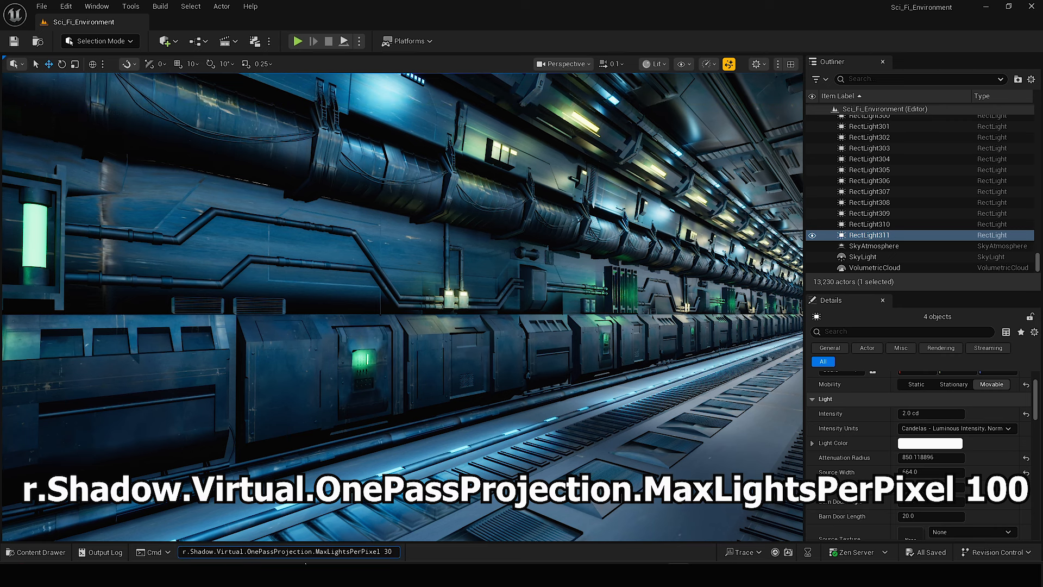
key("BackSpace")
key("BackSpace")
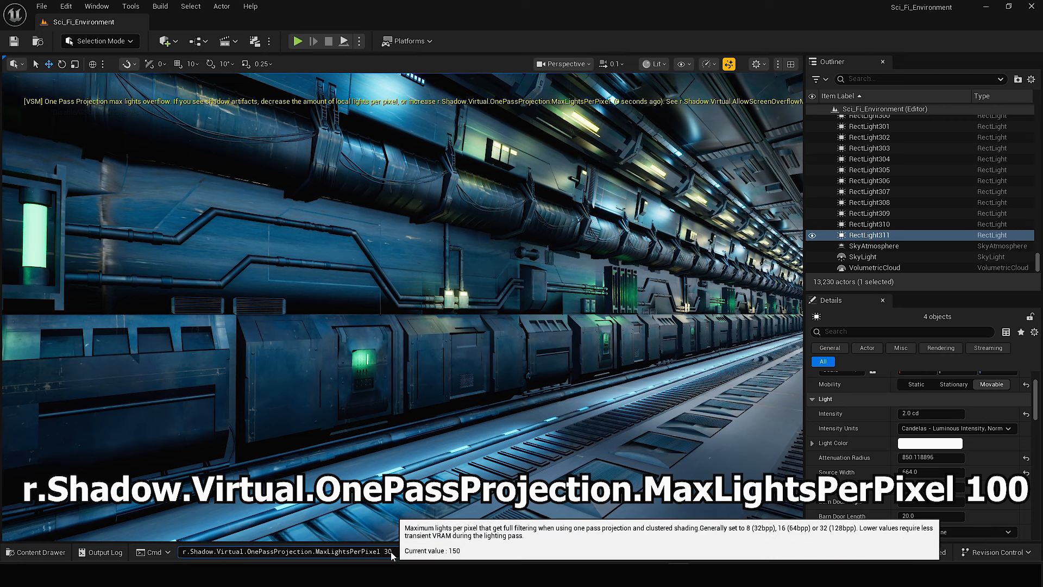
type("200")
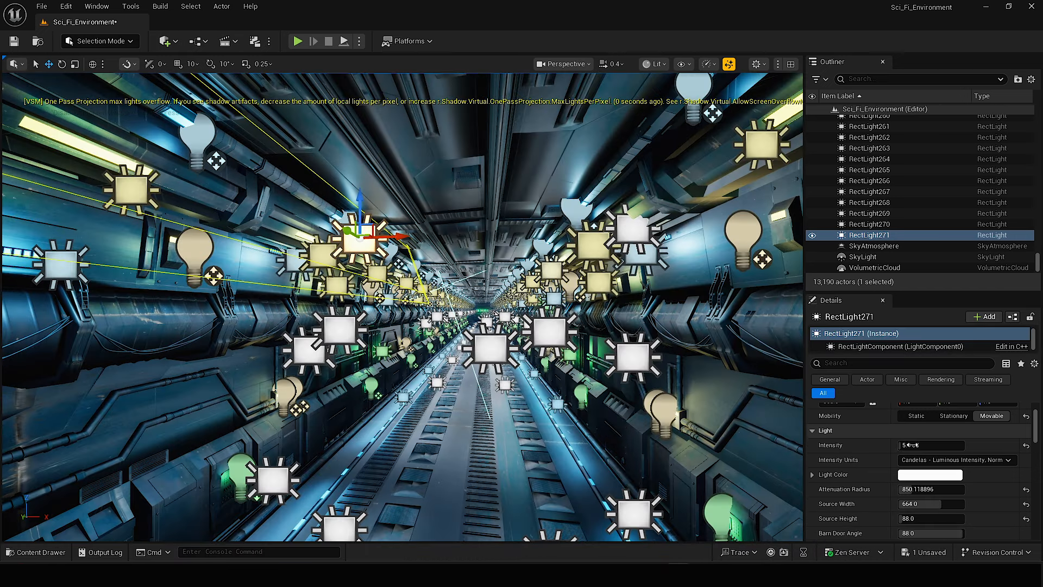
Shift the raised white rect light RectLight270 along X towards the corridor's center and set its intensity to 1 cd.
left_click(629, 254)
right_click_drag(629, 254, 661, 259)
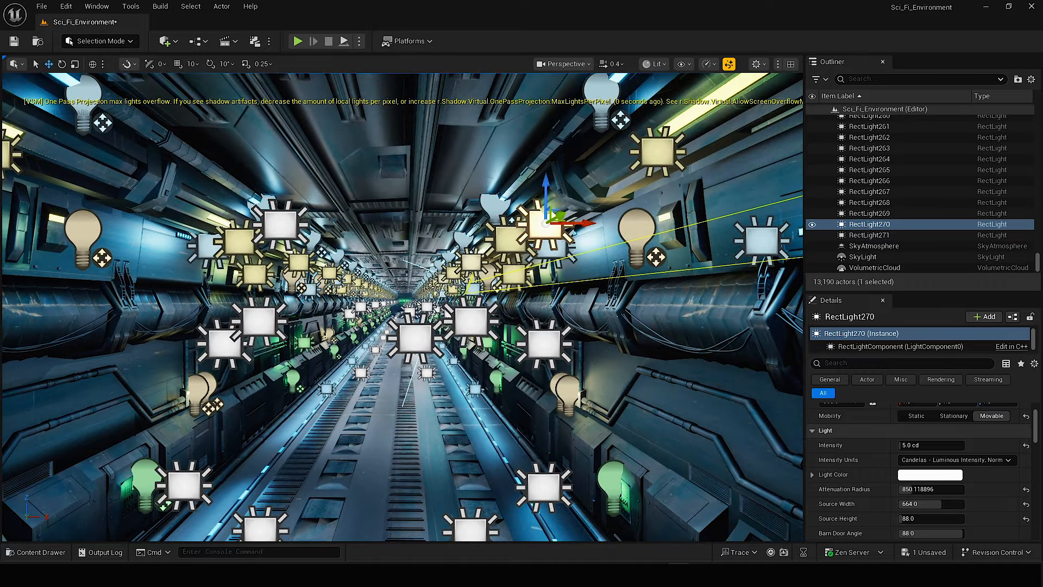
left_click_drag(584, 220, 520, 223)
left_click(920, 445)
type("1")
key("Return")
Select the four white fill lights RectLight268 to RectLight271 on both sides of the corridor and hide the editor icons.
left_click(280, 224, "shift")
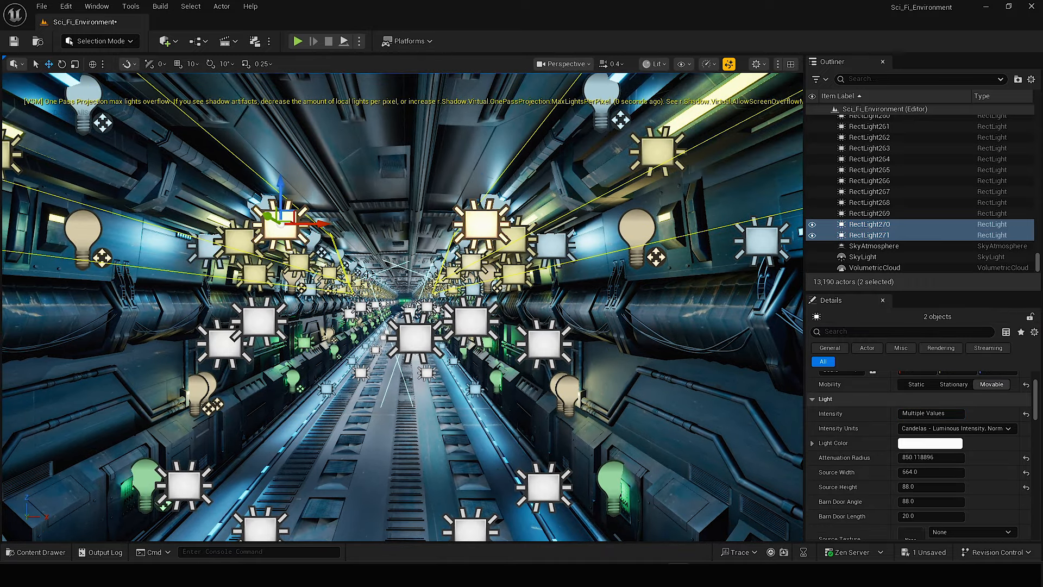
right_click_drag(190, 348, 191, 369)
left_click(510, 356, "shift")
left_click(240, 355, "shift")
left_click(812, 204)
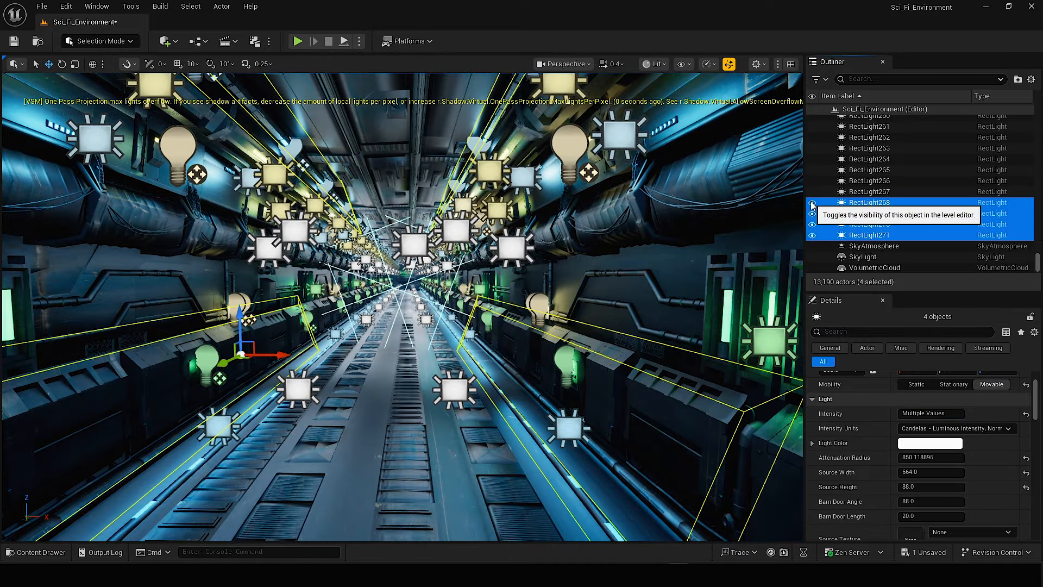
mouse_move(652, 304)
right_mouse_down()
mouse_move(652, 279)
mouse_move(652, 293)
right_mouse_up()
key("g")
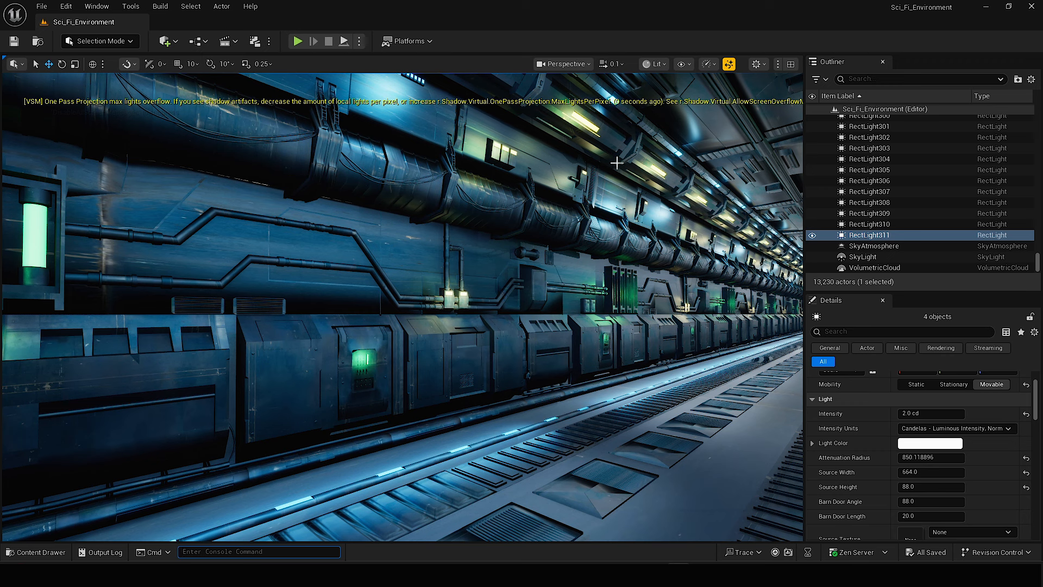
Create a level sequence named sCI_fI in the Content folder.
left_click(226, 44)
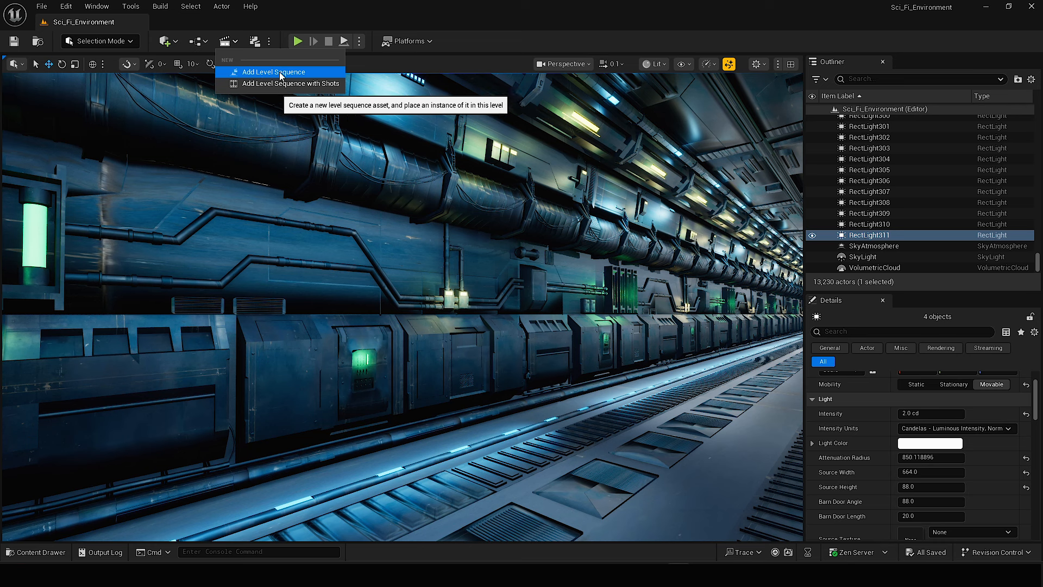
left_click(262, 73)
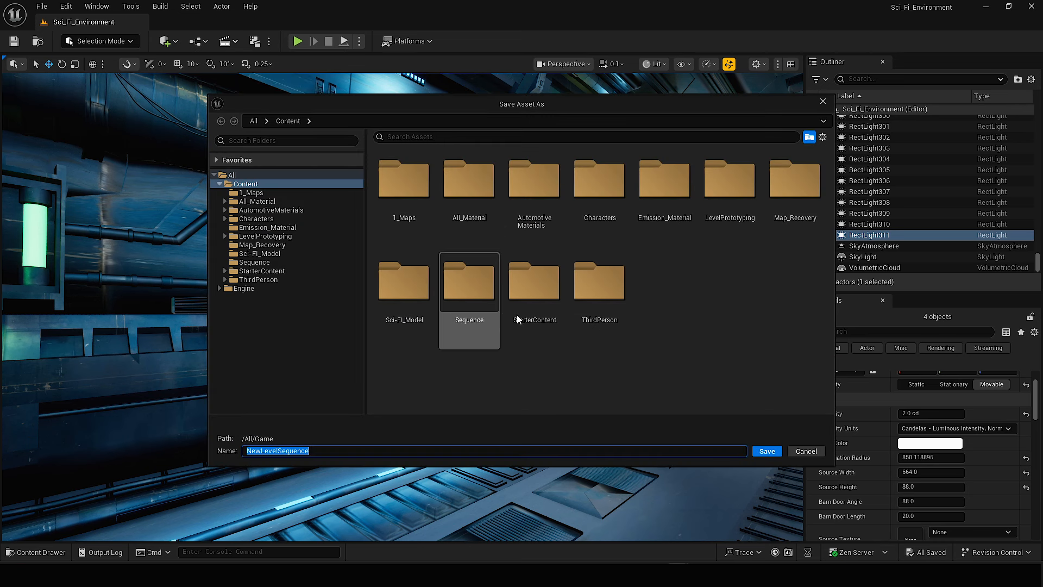
type("sCI_fI")
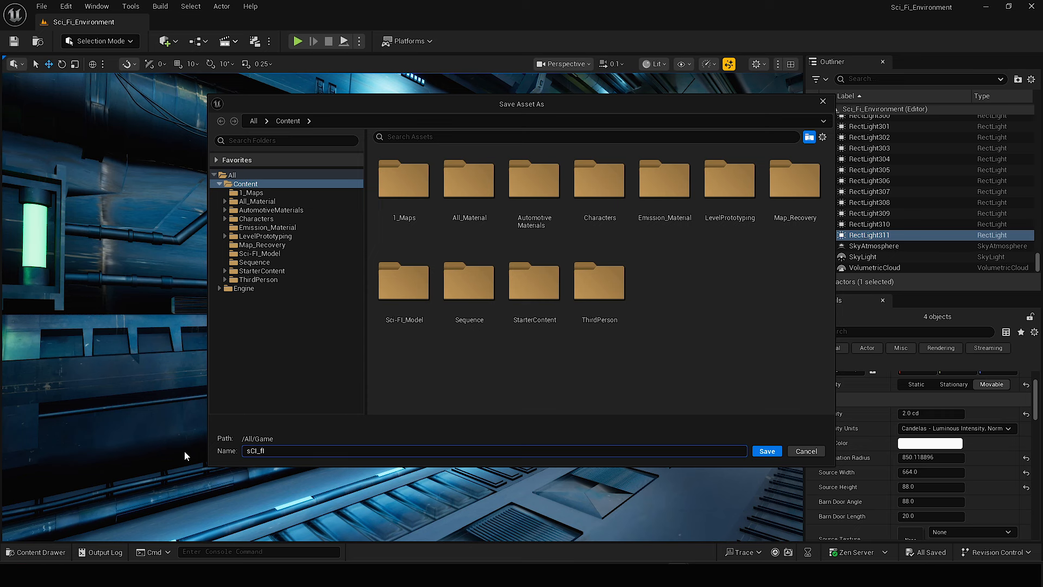
key("Escape")
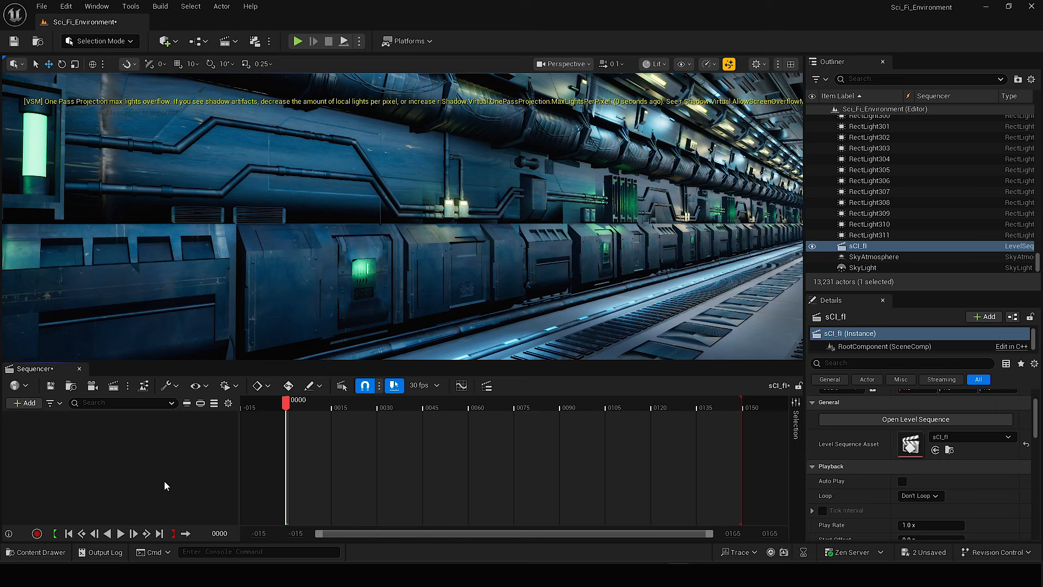
Add a cine camera to the sequence and set its camera component's filmback to 16:9 DSLR.
left_click(92, 387)
scroll(133, 467, "down", 1)
left_click(119, 439)
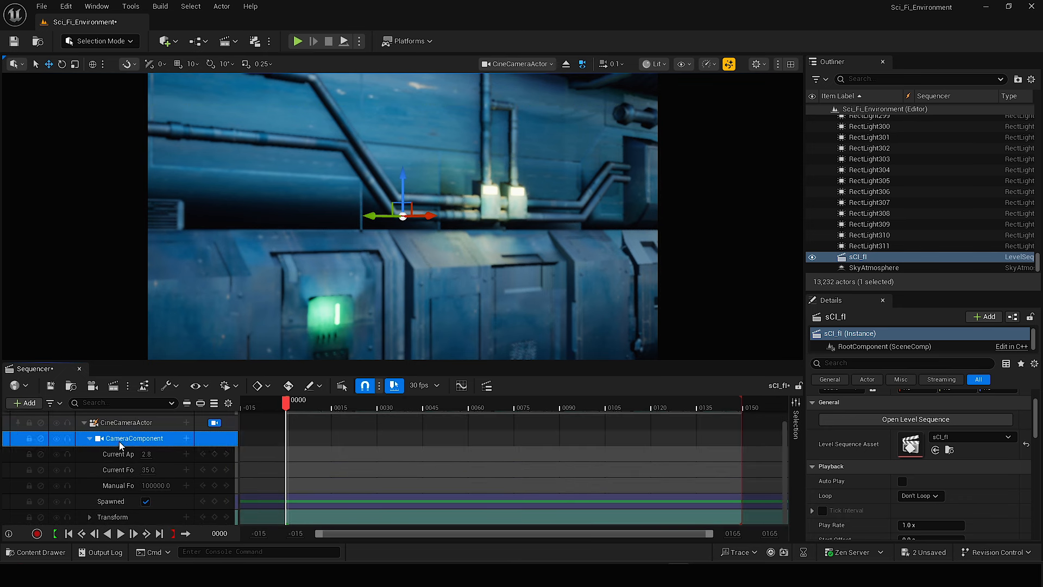
left_click(923, 456)
left_click(924, 343)
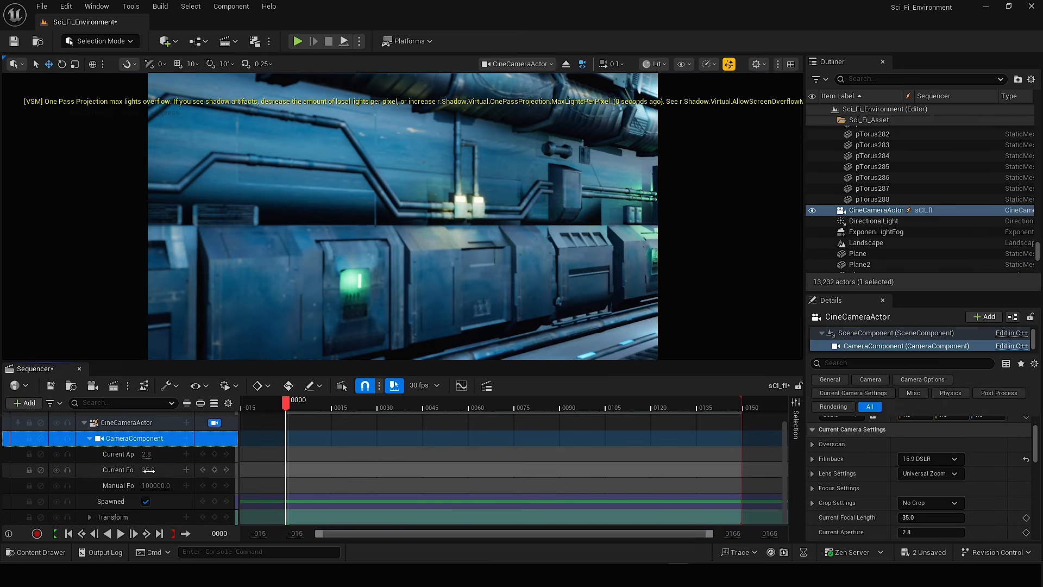
Set the cine camera's current focal length to 18 and its current aperture to 4.
left_click(148, 470)
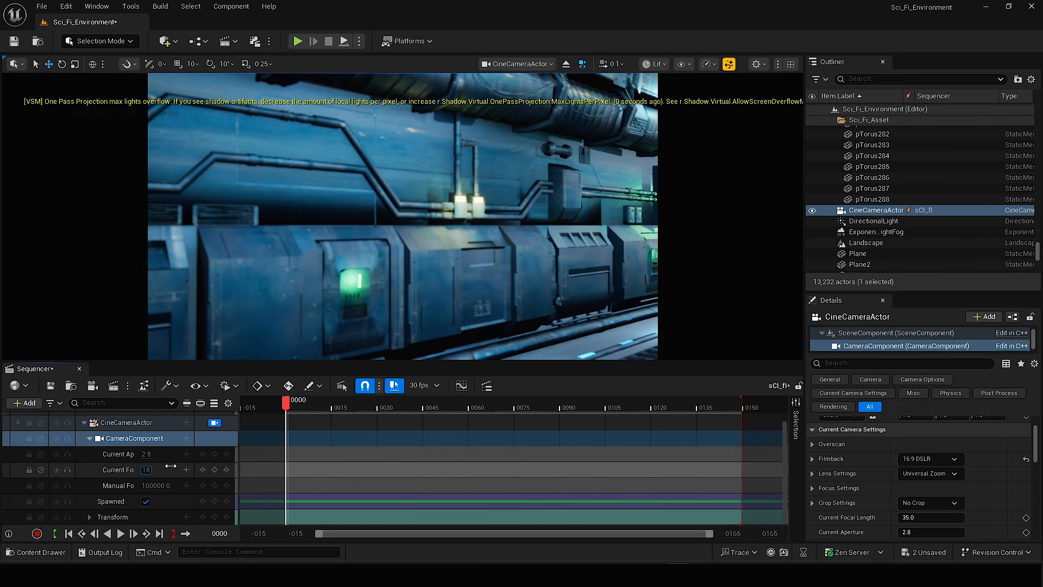
type("18")
key("Return")
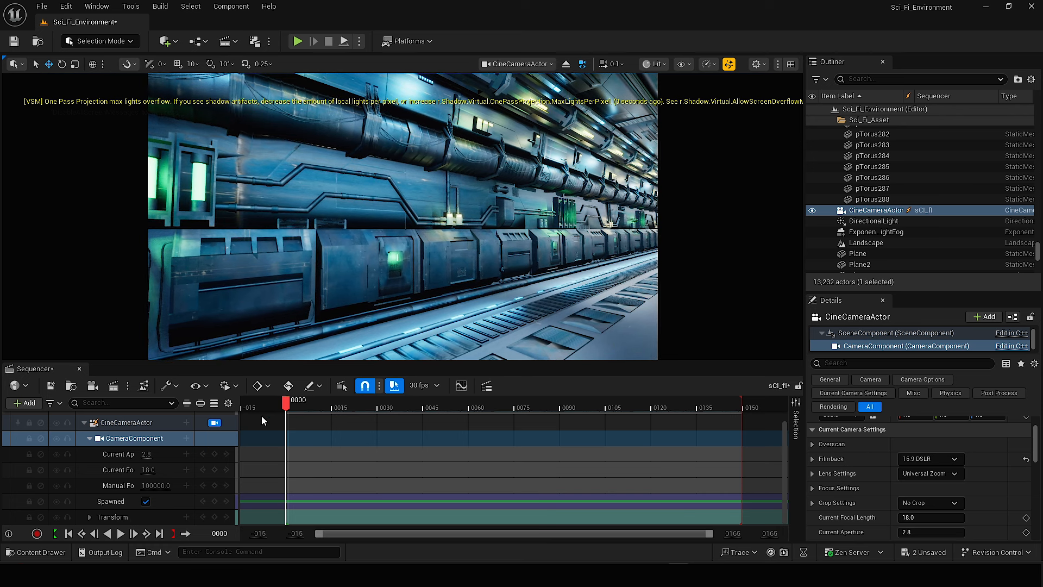
left_click_drag(160, 454, 170, 454)
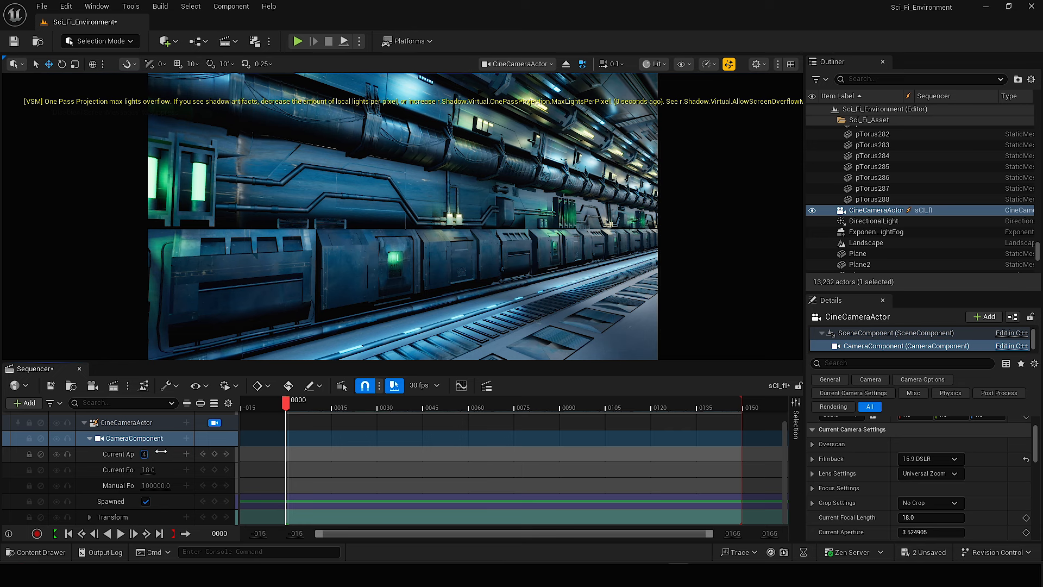
key("Return")
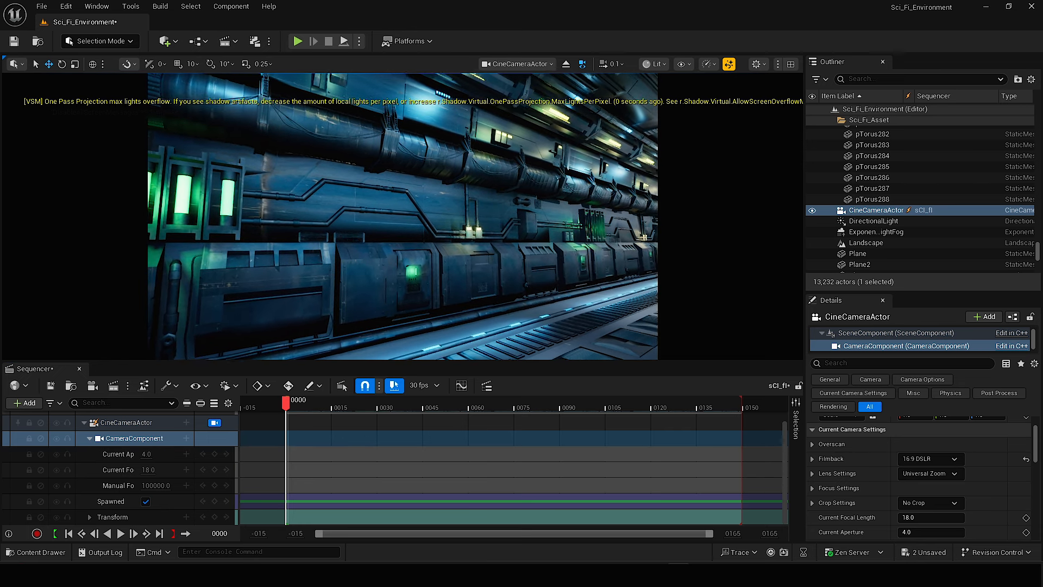
Frame the cine camera at an angle on the corridor's side wall and add a transform key at frame 0.
key("w")
right_click_drag(403, 217, 389, 226)
scroll(402, 217, "up", 1)
key("s")
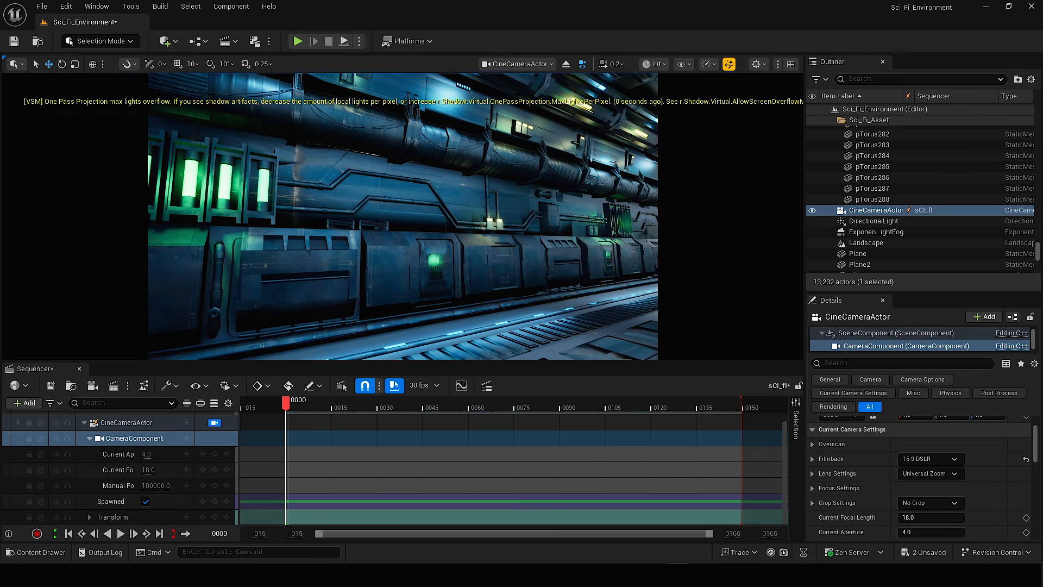
right_click_drag(389, 226, 398, 217)
scroll(398, 219, "up", 1)
key("w")
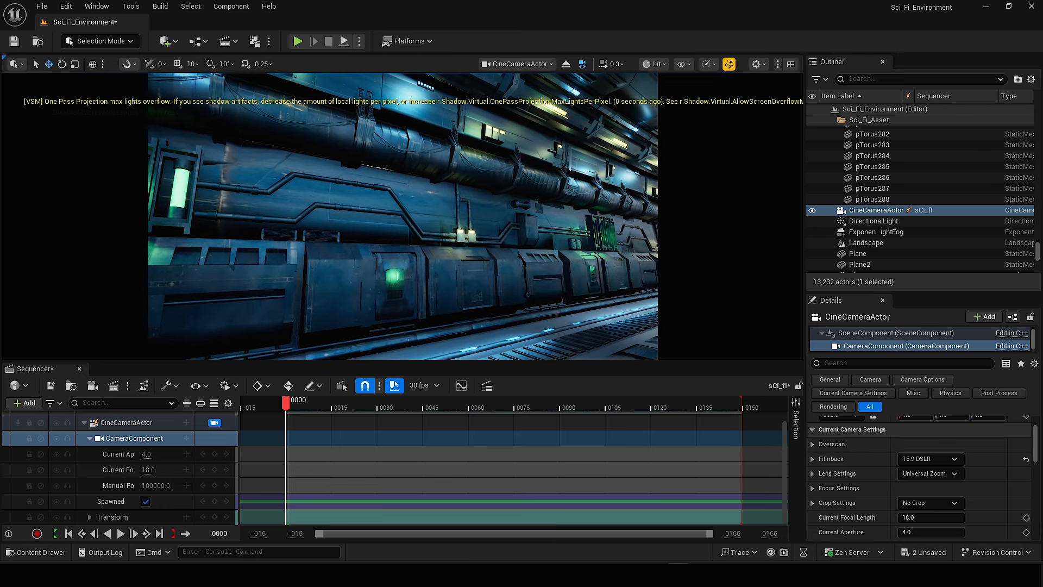
left_click(214, 517)
Move the camera farther along the corridor at frame 145 and key its transform there.
left_click_drag(287, 405, 728, 415)
key("w")
right_click_drag(516, 323, 488, 300)
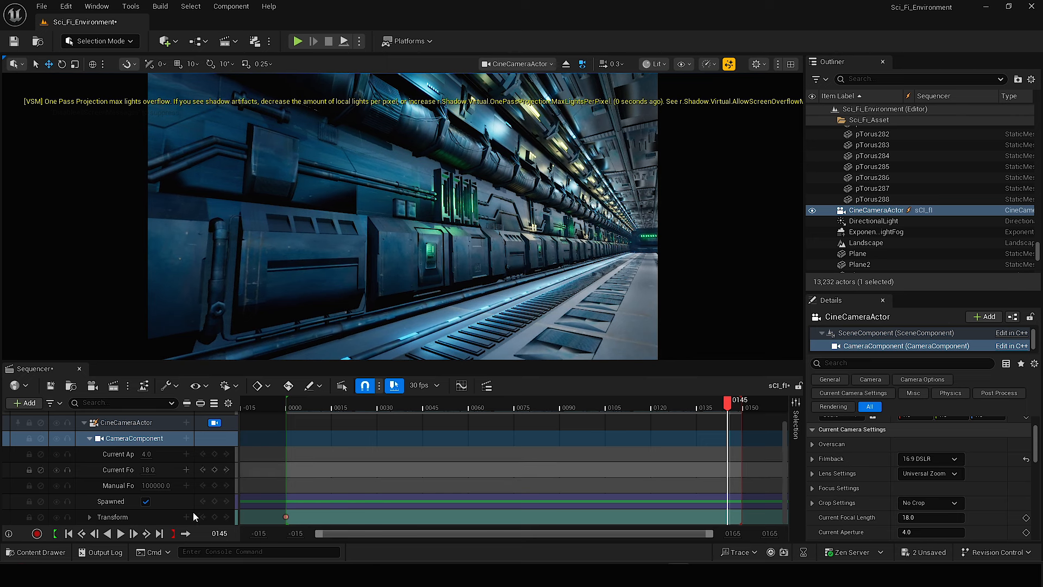
left_click(215, 517)
Change the interpolation of both camera transform keys and play the move from the start.
left_click_drag(264, 501, 750, 529)
right_click(727, 518)
left_click(762, 418)
left_click_drag(492, 407, 289, 419)
key("space")
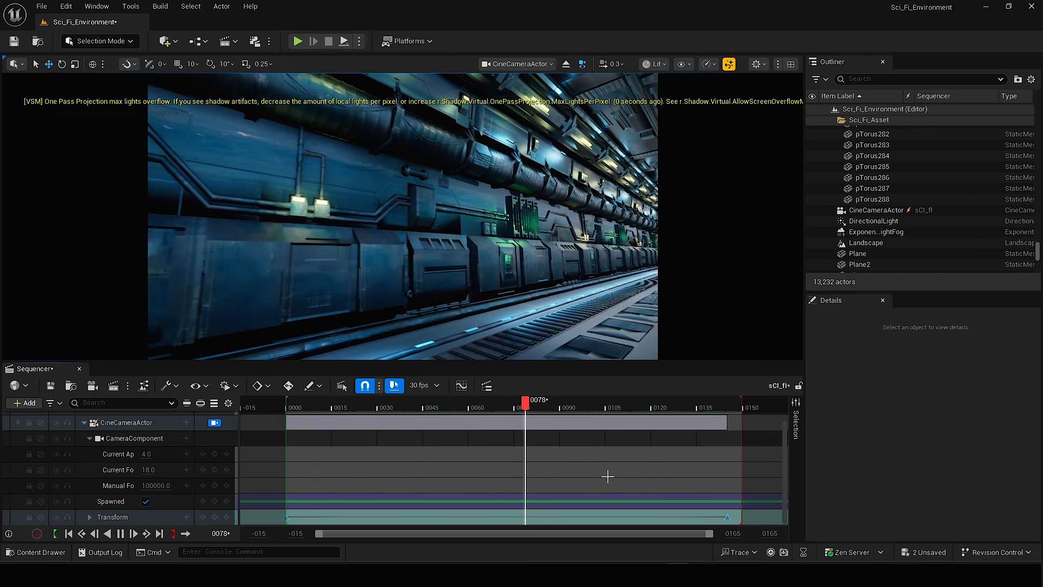
key("space")
Extend the sequence's playback end to about frame 209 and shift the last transform key to about frame 190.
scroll(787, 536, "down", 2)
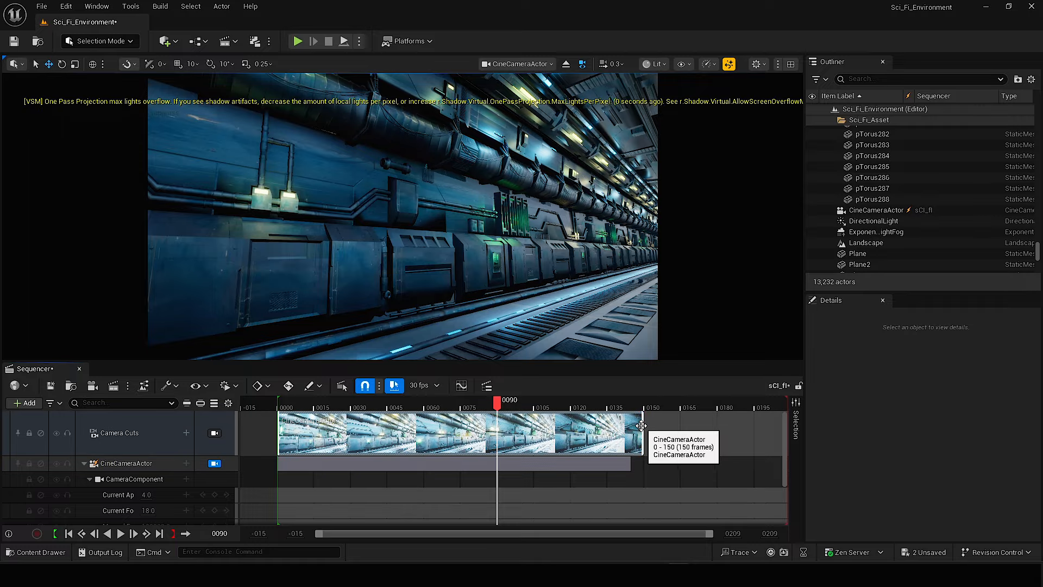
left_click_drag(641, 425, 784, 428)
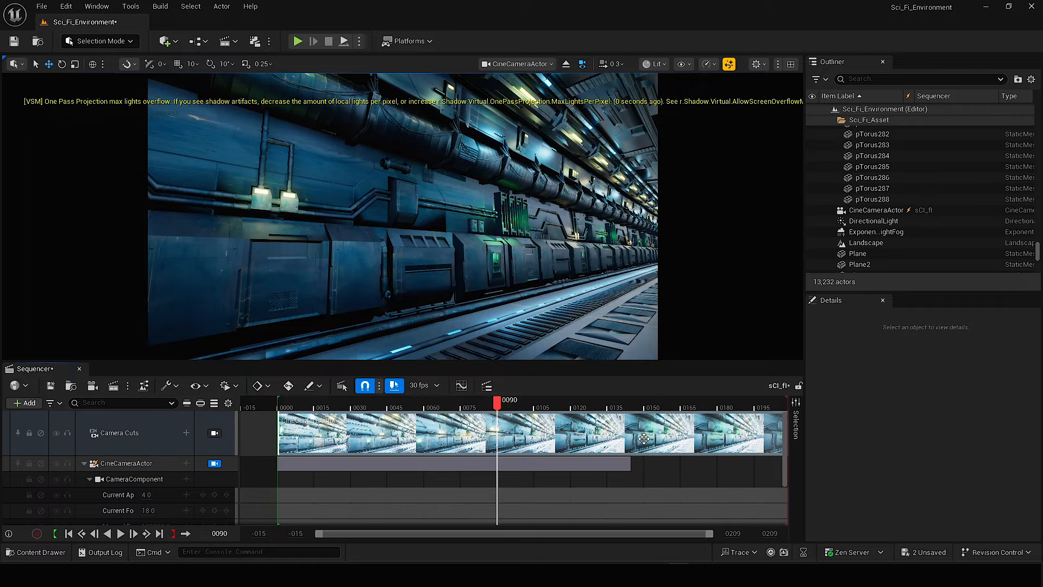
scroll(728, 467, "down", 2)
left_click_drag(631, 517, 744, 515)
left_click_drag(706, 402, 787, 401)
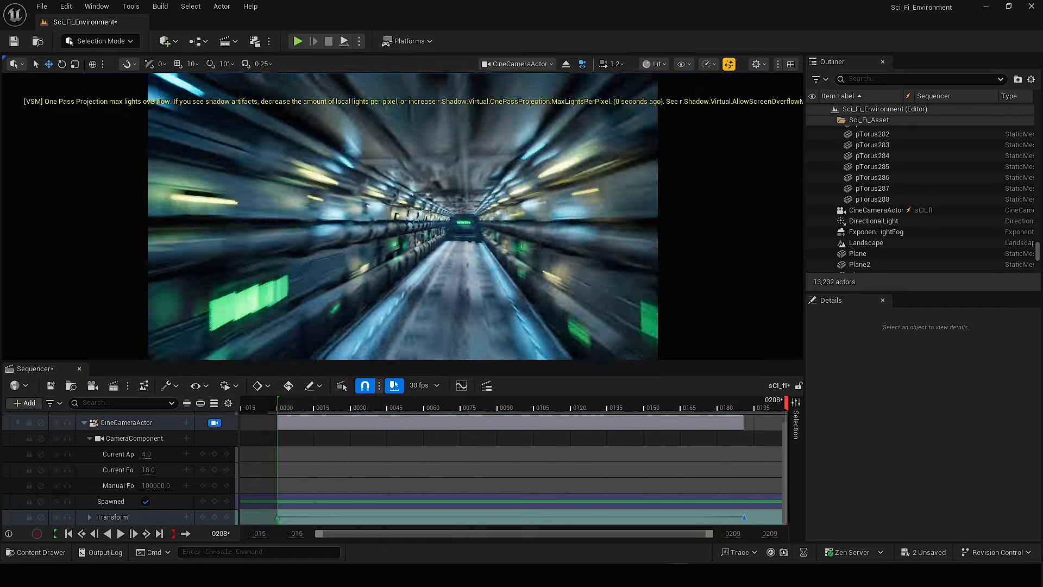
Delete the existing transform keys, aim the camera down the corridor at the end wall and key its transform at frame 0.
scroll(402, 217, "up", 5)
right_click_drag(402, 217, 472, 228)
key("Delete")
key("w")
scroll(472, 217, "down", 2)
left_click(276, 410)
left_click_drag(276, 411, 521, 417)
left_click(214, 517)
Reposition the camera facing the end wall at frame 172 and add a transform key.
left_click_drag(699, 415, 699, 415)
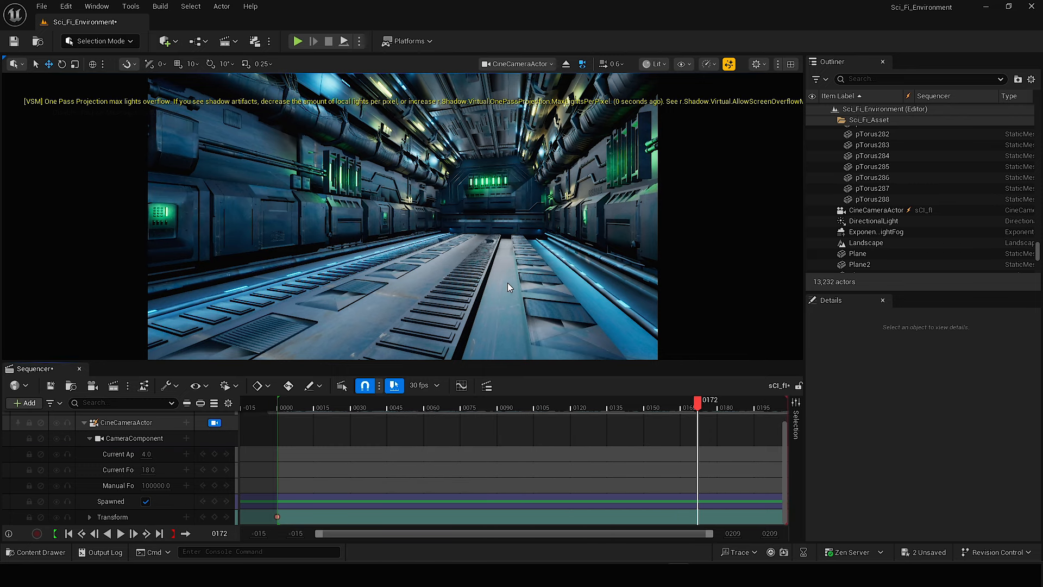
key("w")
right_click_drag(508, 282, 508, 281)
scroll(505, 282, "down", 2)
left_click(214, 516)
Adjust the interpolation of the new frame 0 and frame 172 transform keys and preview the camera move.
left_click_drag(259, 506, 743, 543)
right_click(697, 516)
left_click(278, 409)
key("space")
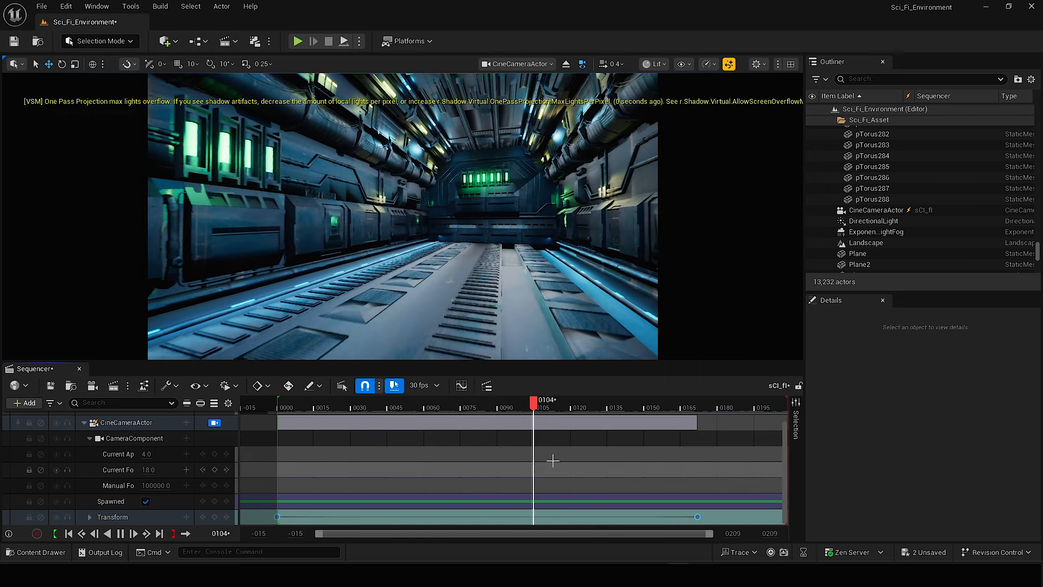
key("space")
Switch the render mode to Movie Render Queue and open the queue for the sCI_fI sequence.
left_click(269, 41)
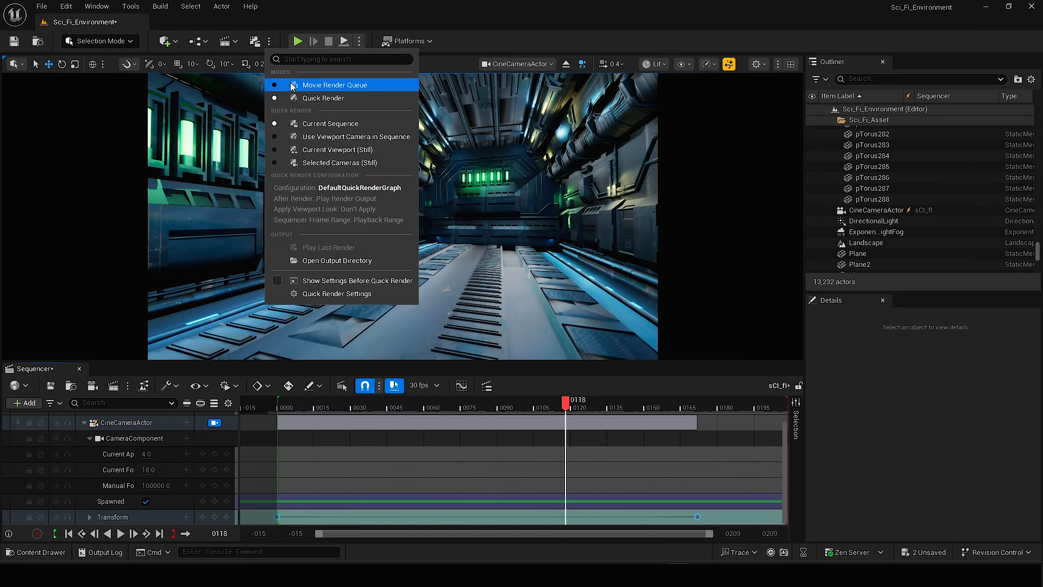
left_click(327, 85)
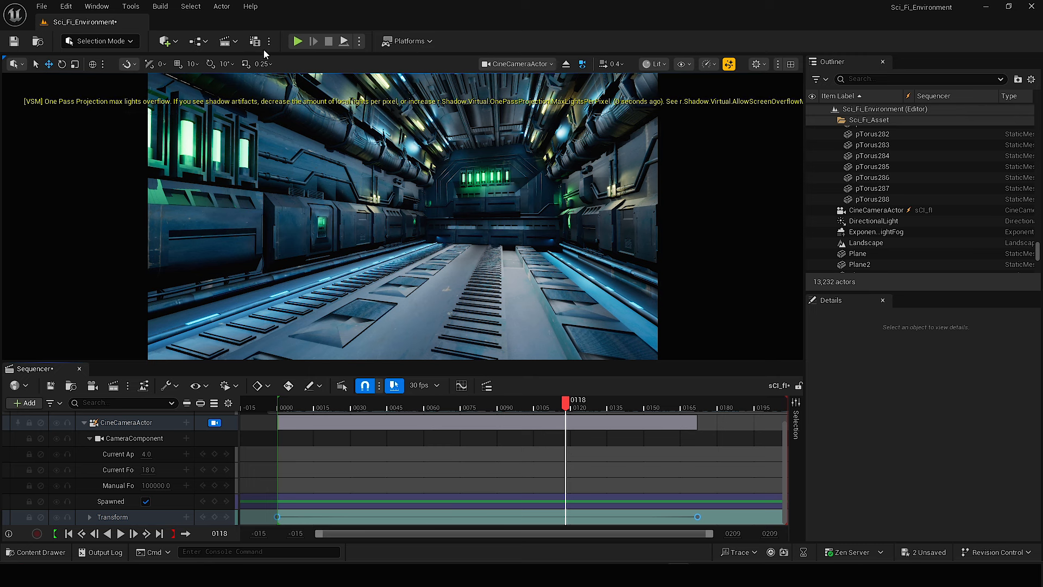
left_click(269, 43)
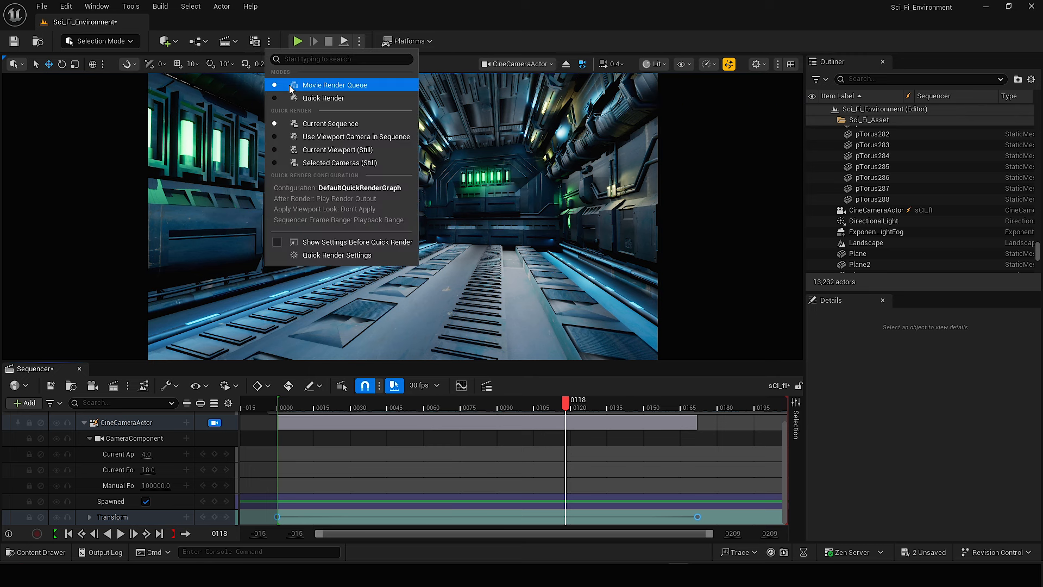
left_click(123, 385)
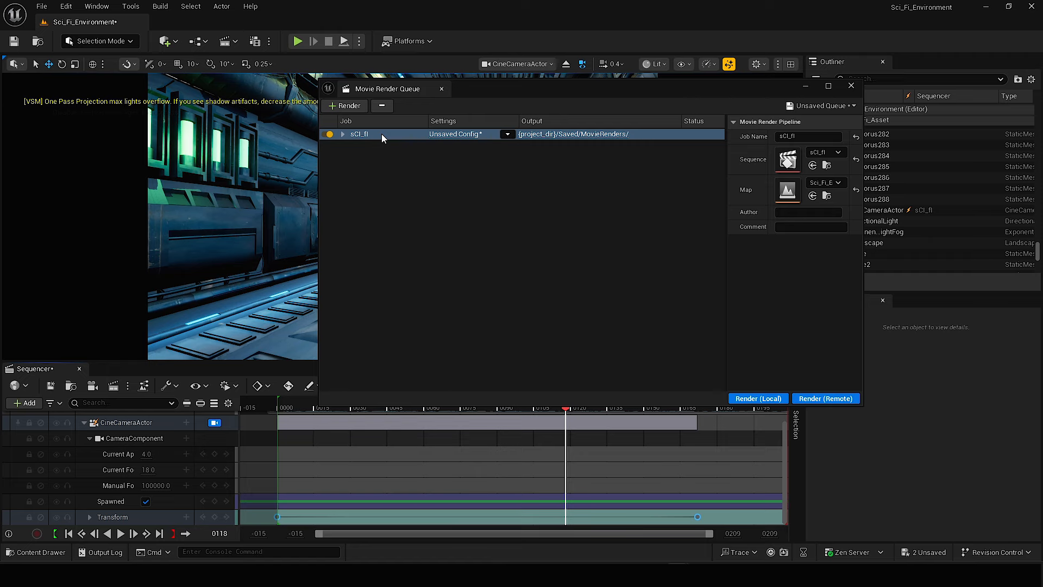
Remove the jpg Sequence export from the sCI_fI render job's configuration and add an Anti-aliasing setting.
left_click(461, 134)
left_click(428, 167)
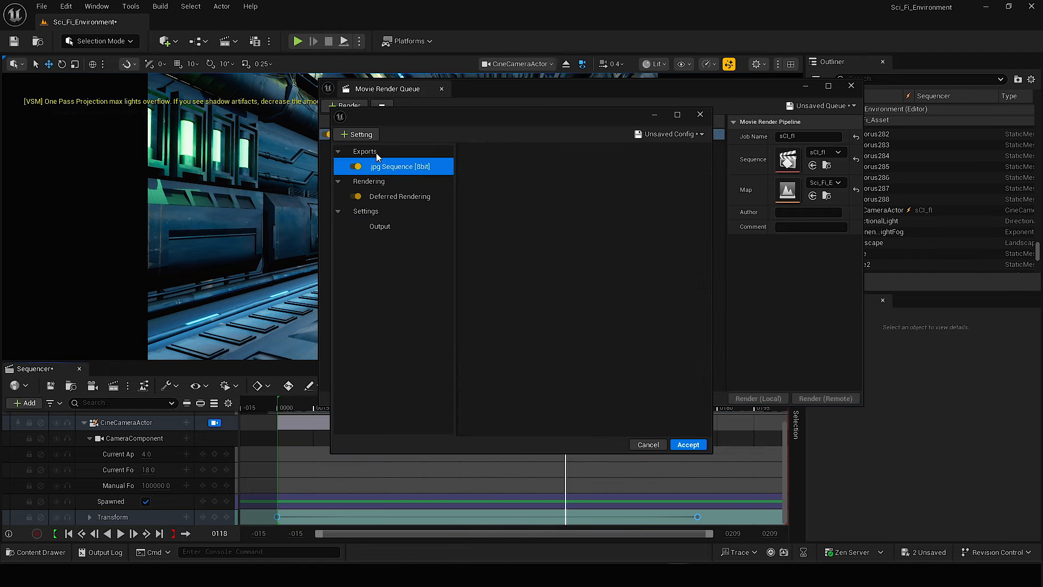
left_click(357, 134)
left_click(391, 179)
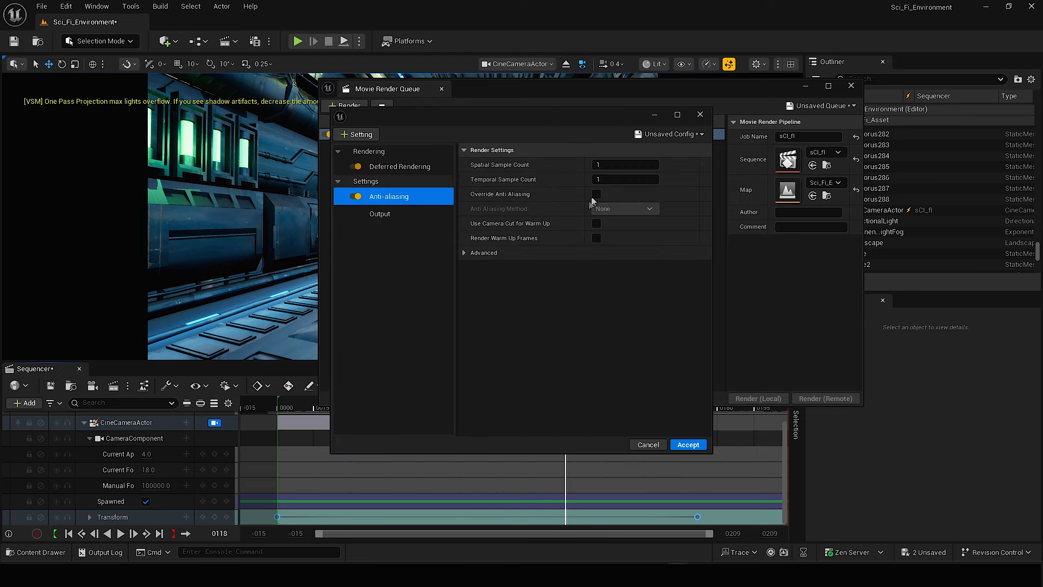
Set 32 temporal samples, override anti-aliasing with method None, and enable Use Camera Cut for Warm Up and Render Warm Up Frames.
left_click(616, 180)
type("3")
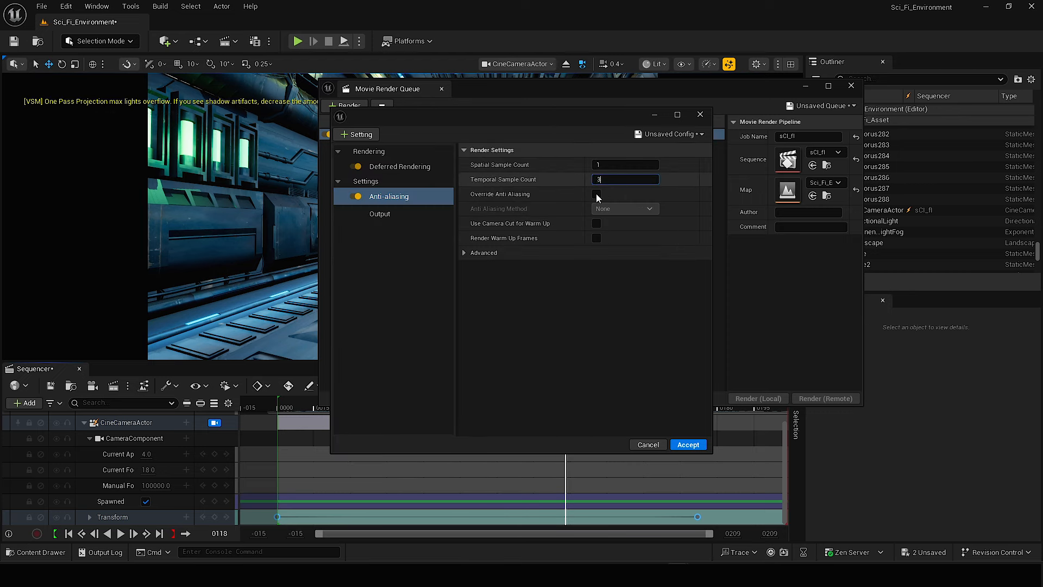
type("2")
left_click(596, 223)
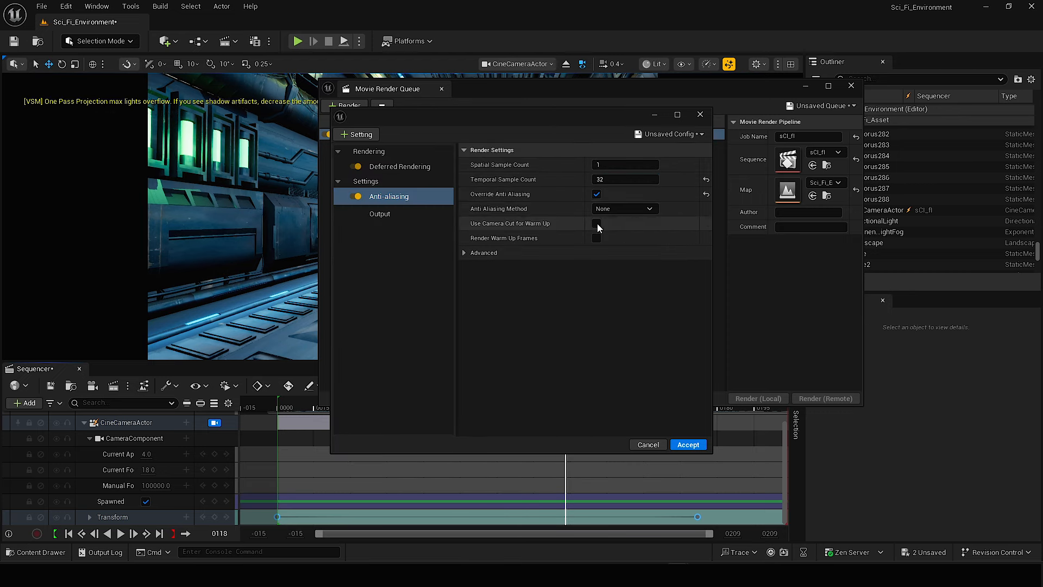
left_click(597, 238)
Add a Camera setting to the render configuration and choose its shutter timing.
left_click(365, 136)
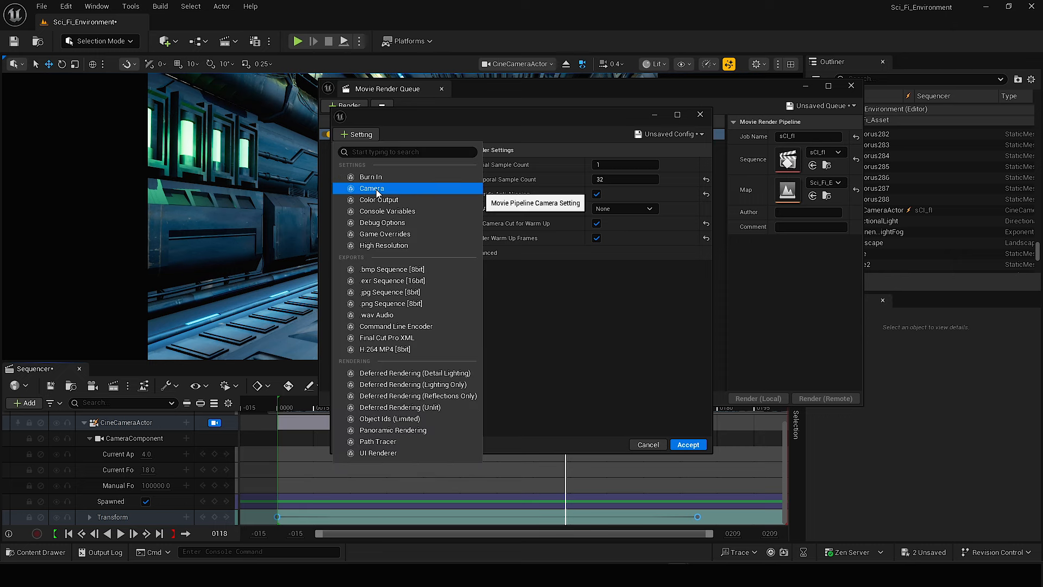
left_click(376, 188)
left_click(624, 165)
left_click(620, 190)
Add a Console Variables setting with two entries and set r.Shadow.Virtual.OnePassProjection.MaxLightsPerPixel to 100 in the first.
left_click(359, 134)
left_click(419, 200)
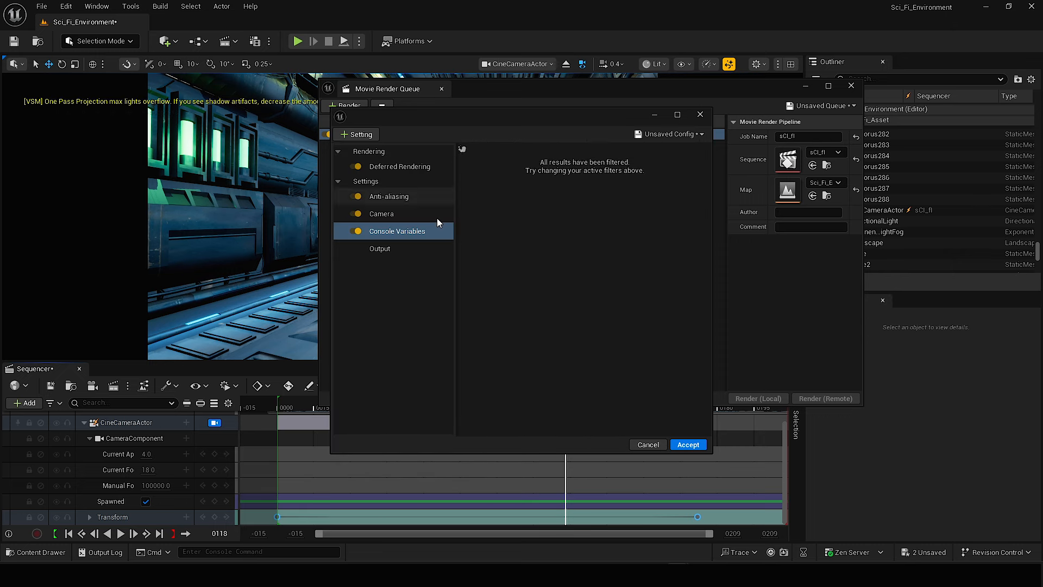
left_click(664, 180)
left_click(663, 179)
left_click(554, 195)
type("r.Shadow.Virtual.OnePassProjection.MaxLightsPerPixel 3")
key("BackSpace")
key("BackSpace")
left_click(646, 196)
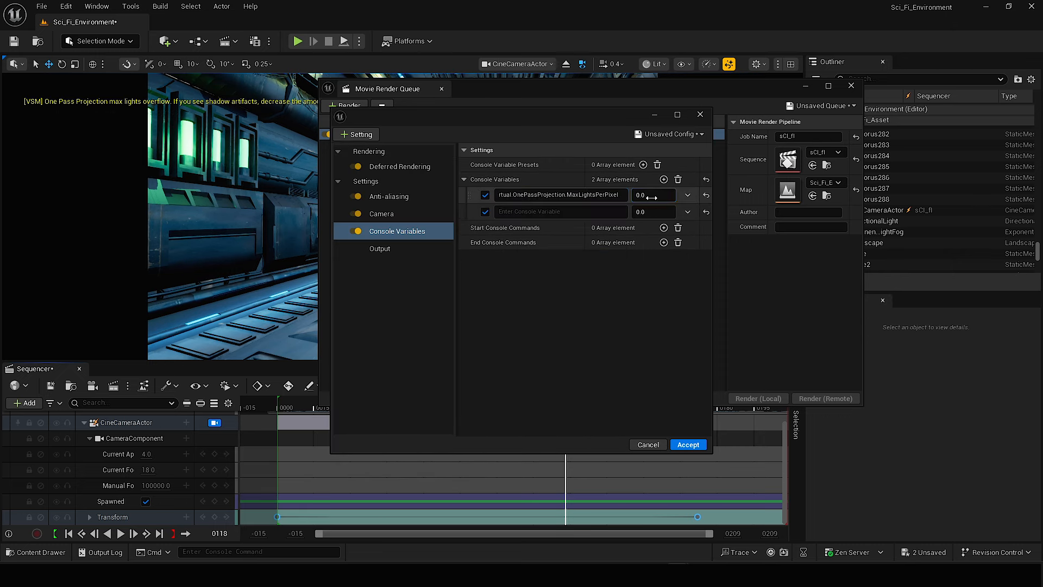
Set the second console variable to r.ScreenPercentage with the value 100 and check the first entry's name.
left_click(585, 213)
type("scree")
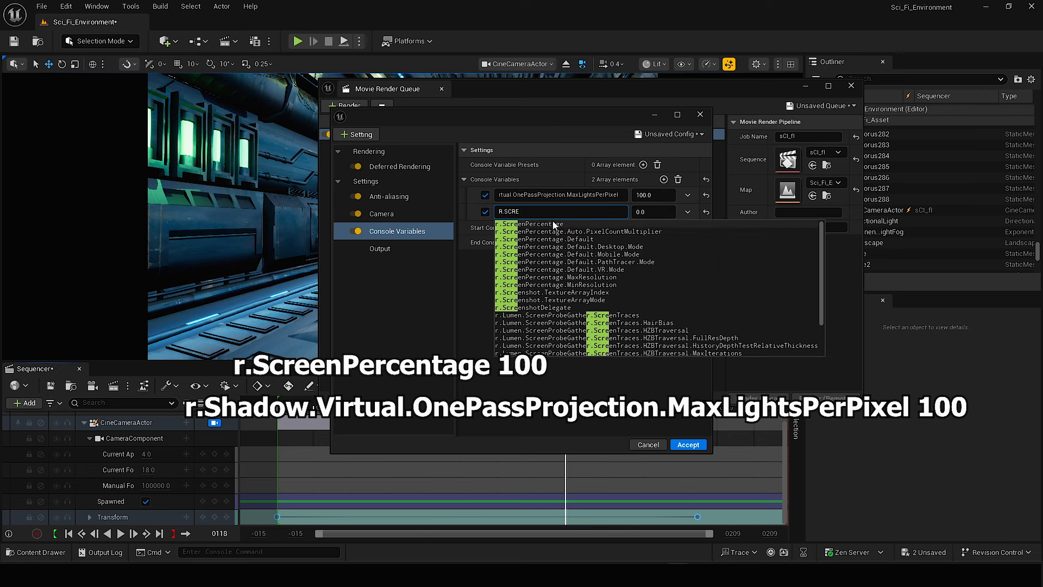
left_click(555, 225)
left_click(648, 212)
type("100")
left_click(603, 244)
left_click(522, 196)
left_click(550, 250)
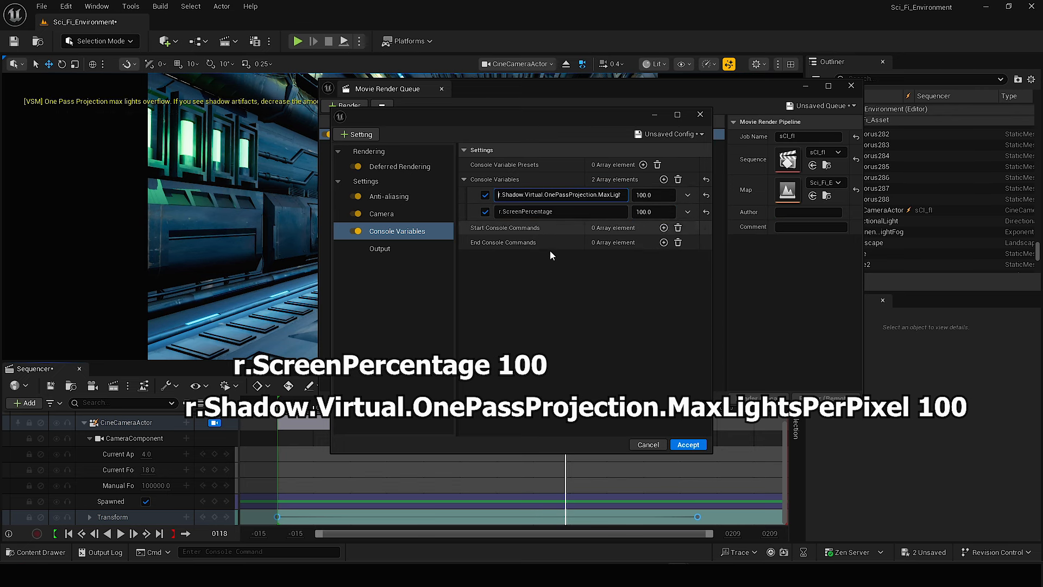
Add Game Overrides, High Resolution and .exr Sequence [16bit] settings to the render configuration.
left_click(357, 135)
left_click(379, 213)
left_click(359, 135)
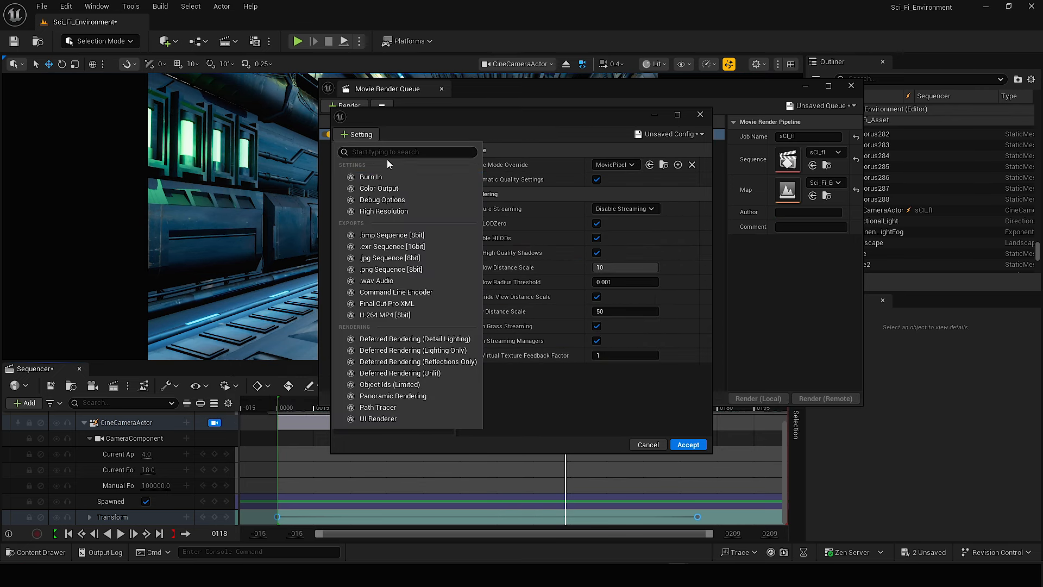
left_click(381, 212)
left_click(368, 135)
left_click(387, 241)
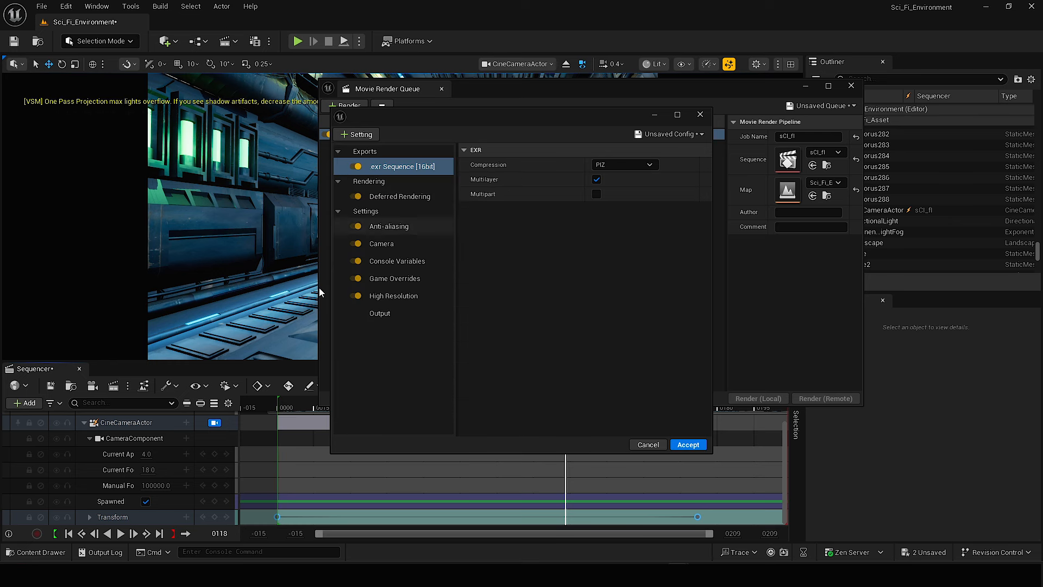
Enable a custom output frame rate of 30 fps, set the output directory to H:/sCIFI and accept the render configuration.
left_click(380, 315)
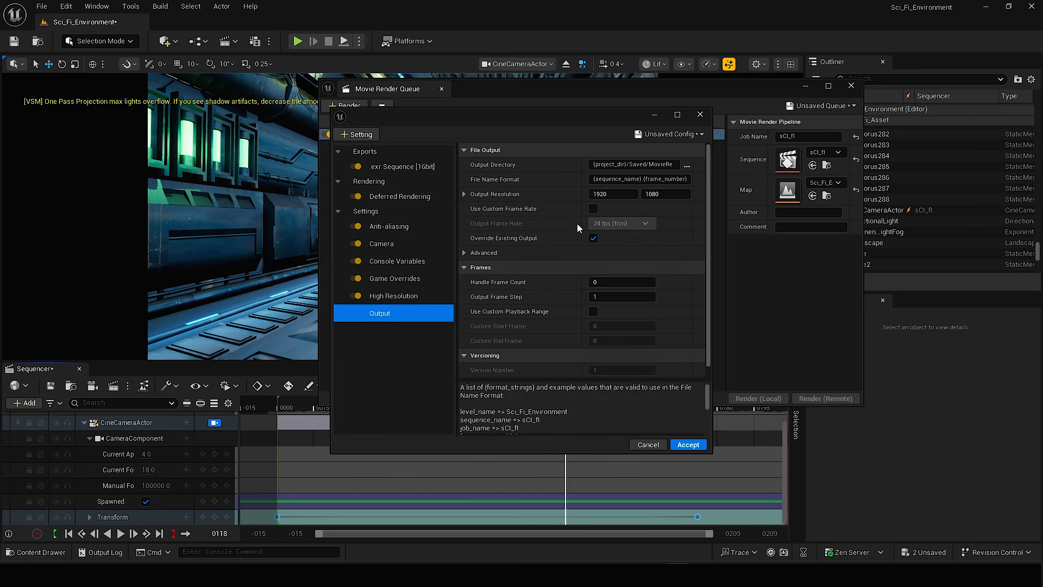
left_click(611, 223)
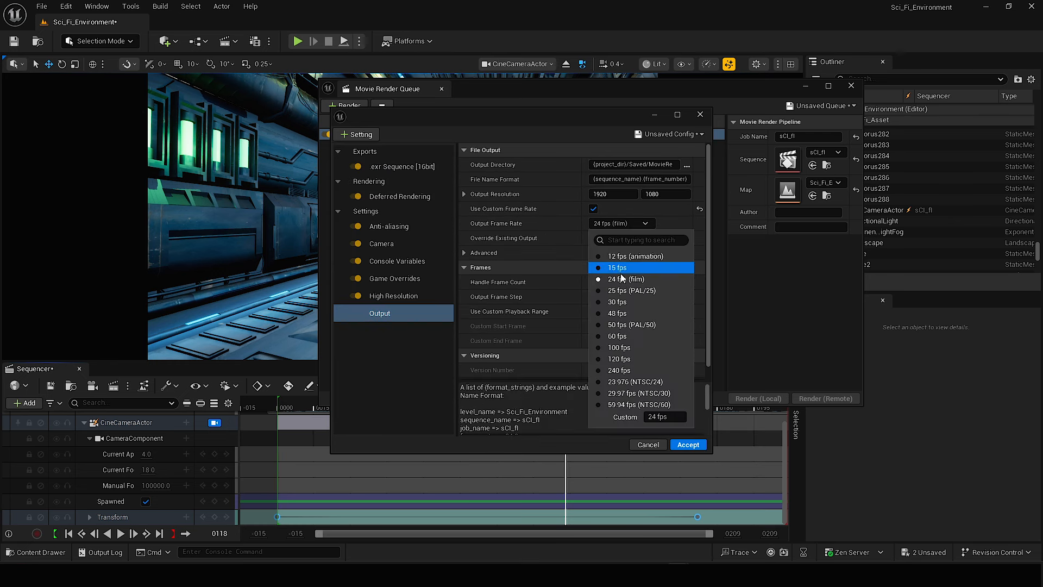
left_click(625, 302)
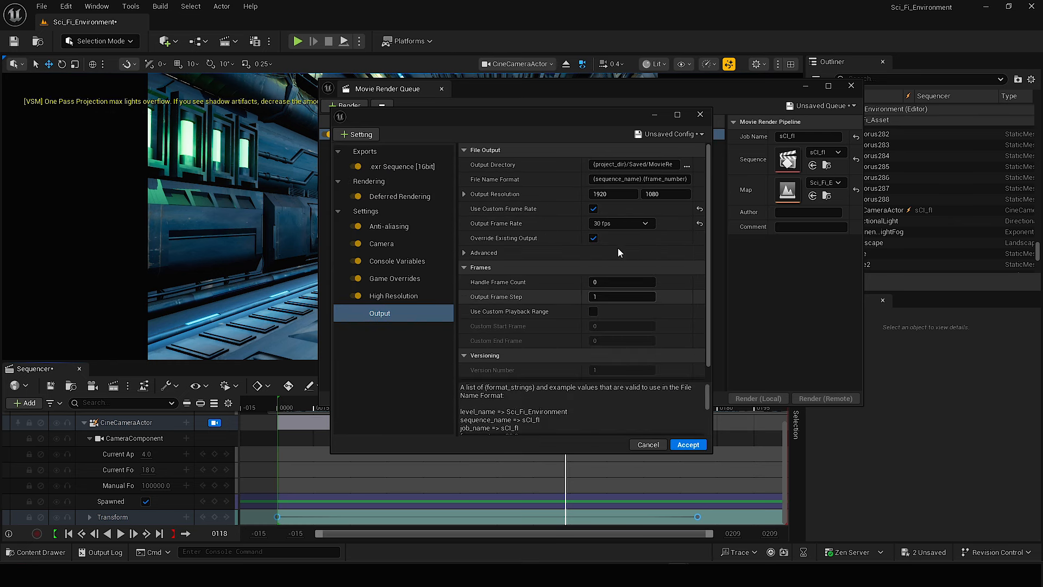
left_click(686, 165)
type("sCIf")
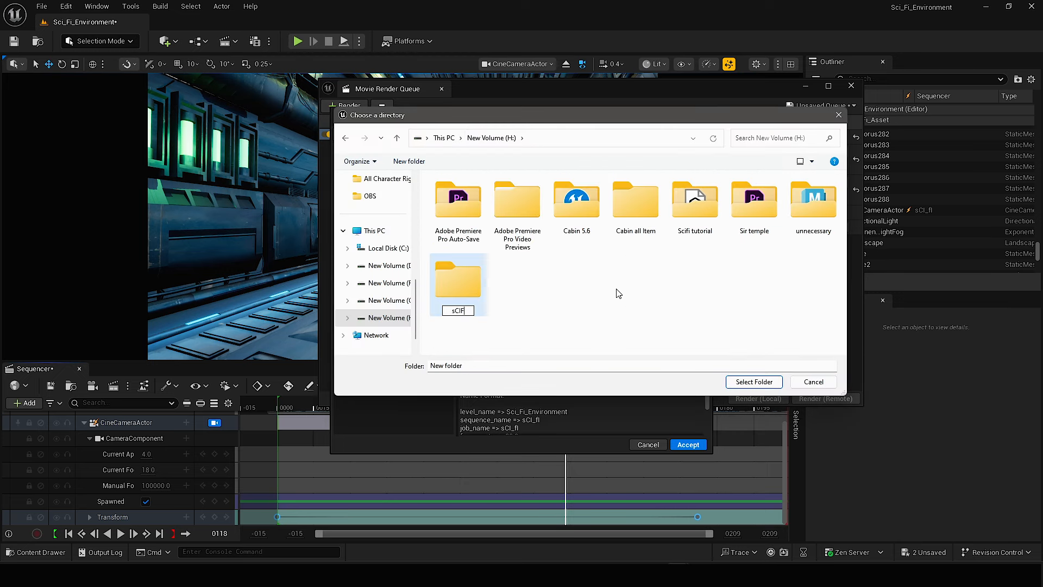
type("I")
key("Return")
left_click(754, 381)
left_click(688, 444)
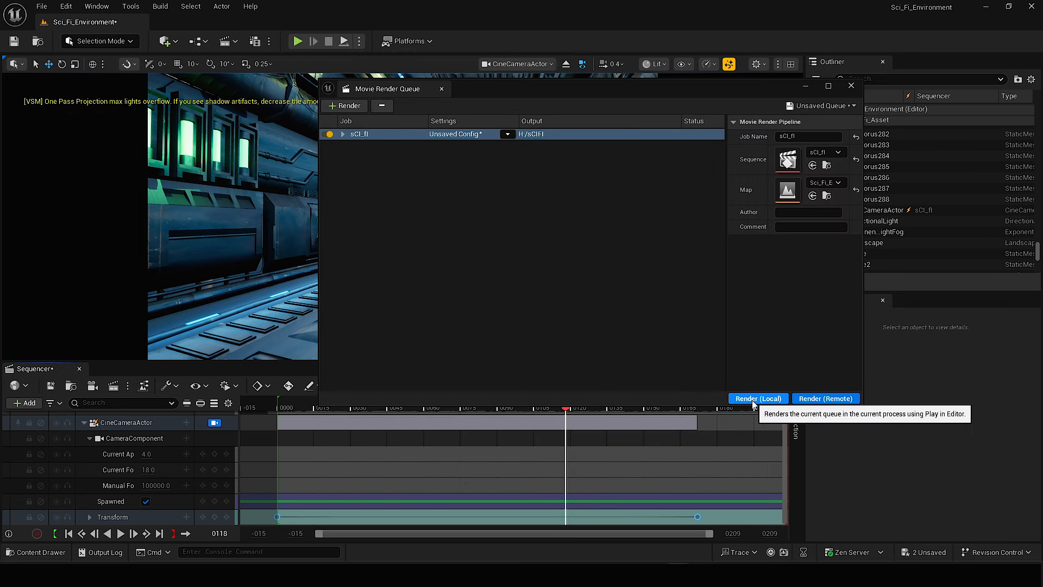
Start rendering the queued sCI_fI sequence locally and shift the render preview window aside.
left_click(752, 400)
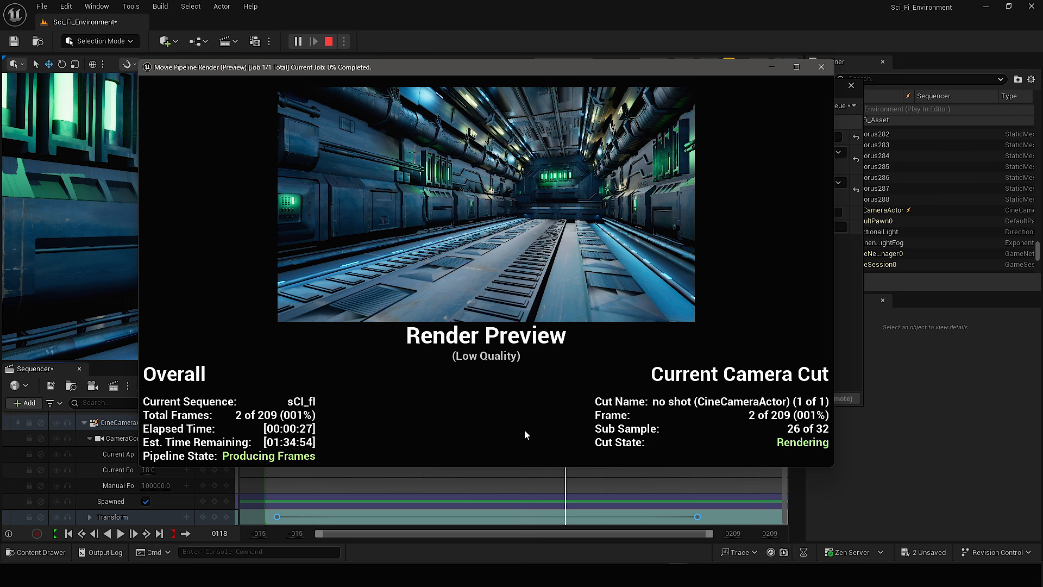
left_click_drag(559, 67, 520, 71)
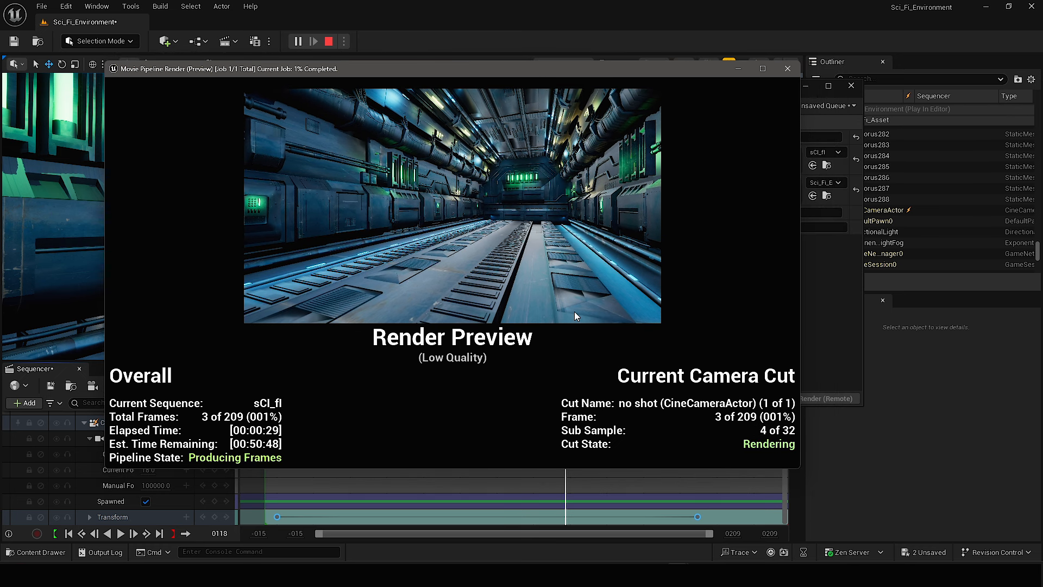